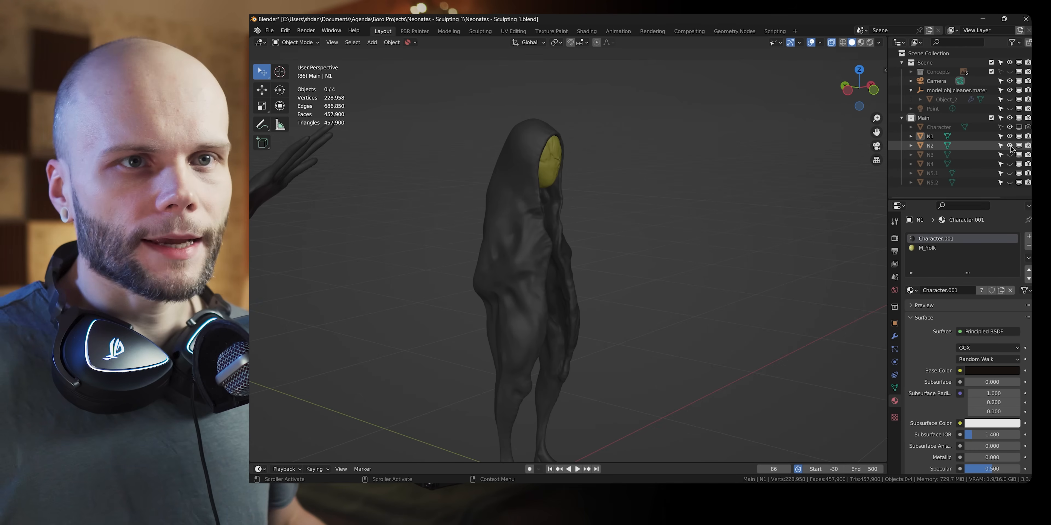
Duplicate the raised-arms model and place the copy about 0.55 m along X and -0.63 m along Y.
{"action": "middle_click_drag", "start_coordinate": [705, 220], "coordinate": [649, 223]}
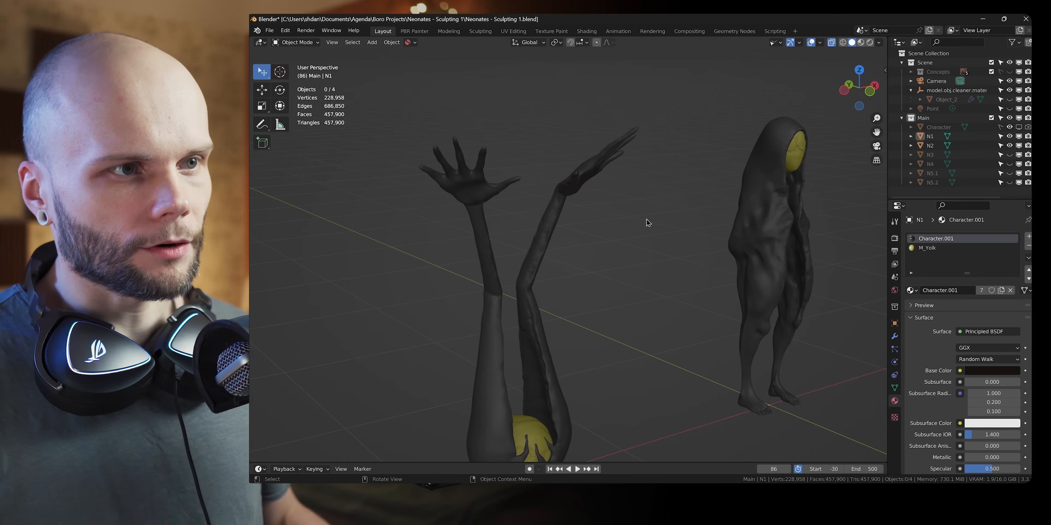
{"action": "left_click", "coordinate": [554, 228]}
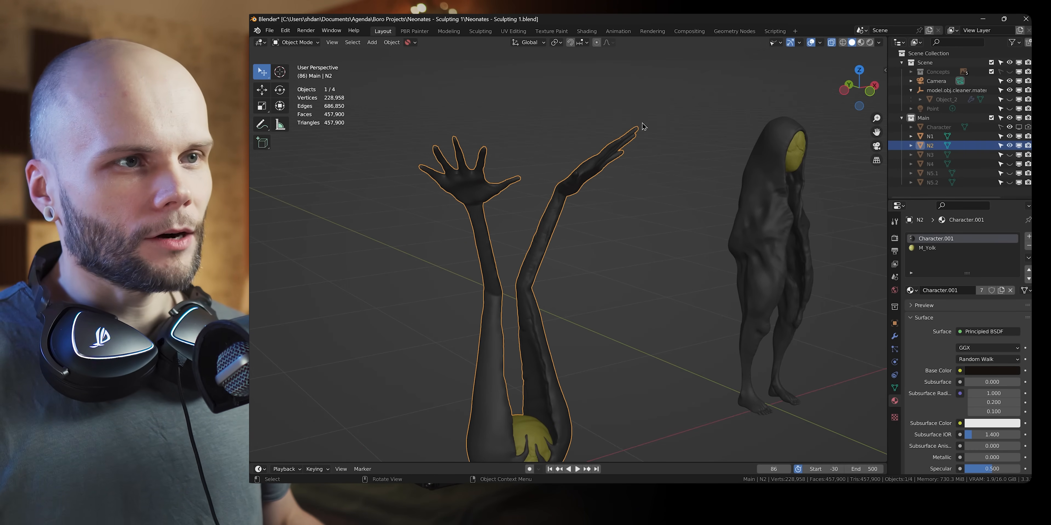
{"action": "middle_click_drag", "start_coordinate": [604, 152], "coordinate": [570, 238]}
{"action": "key", "text": "shift+d"}
{"action": "left_click", "coordinate": [771, 232]}
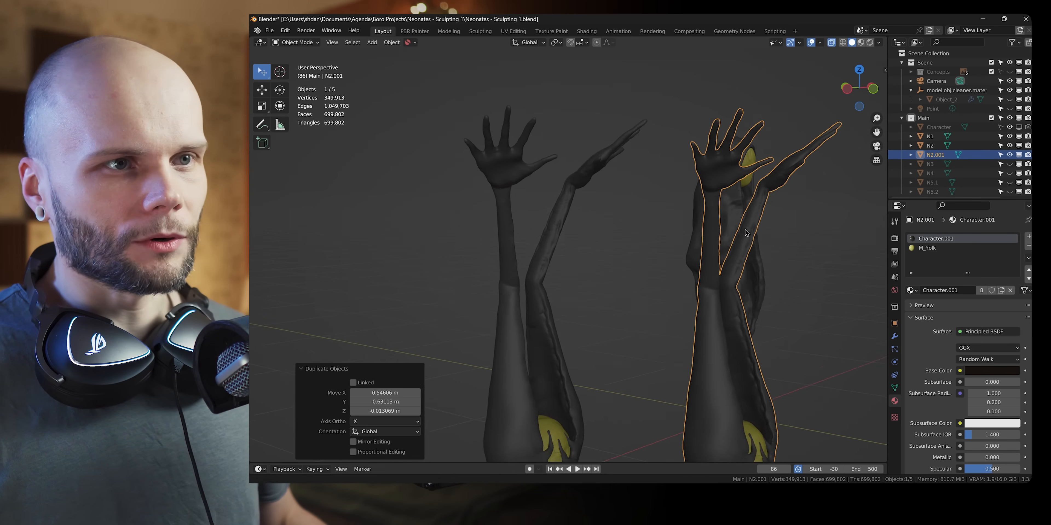
{"action": "middle_click_drag", "start_coordinate": [771, 232], "coordinate": [512, 211]}
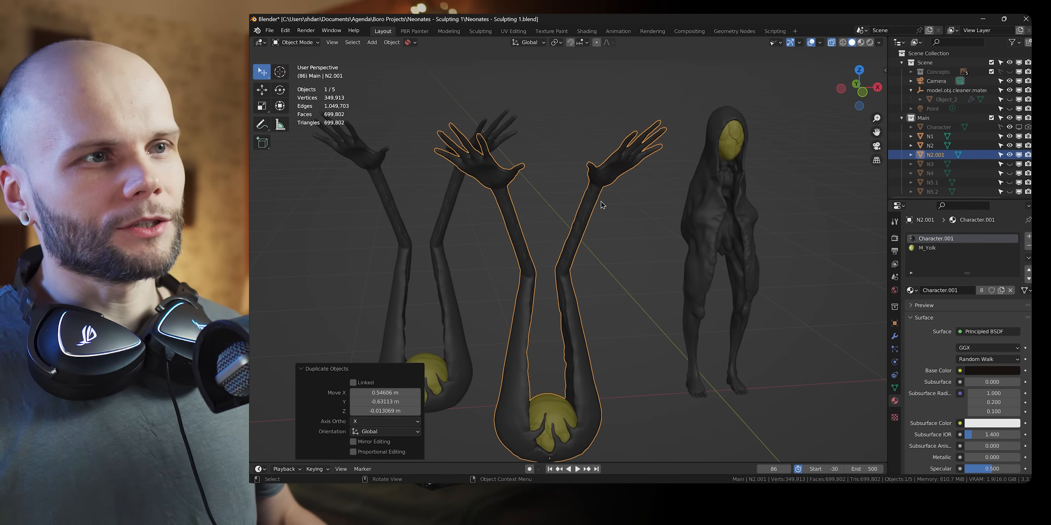
{"action": "middle_click_drag", "start_coordinate": [648, 215], "coordinate": [667, 206], "text": "shift"}
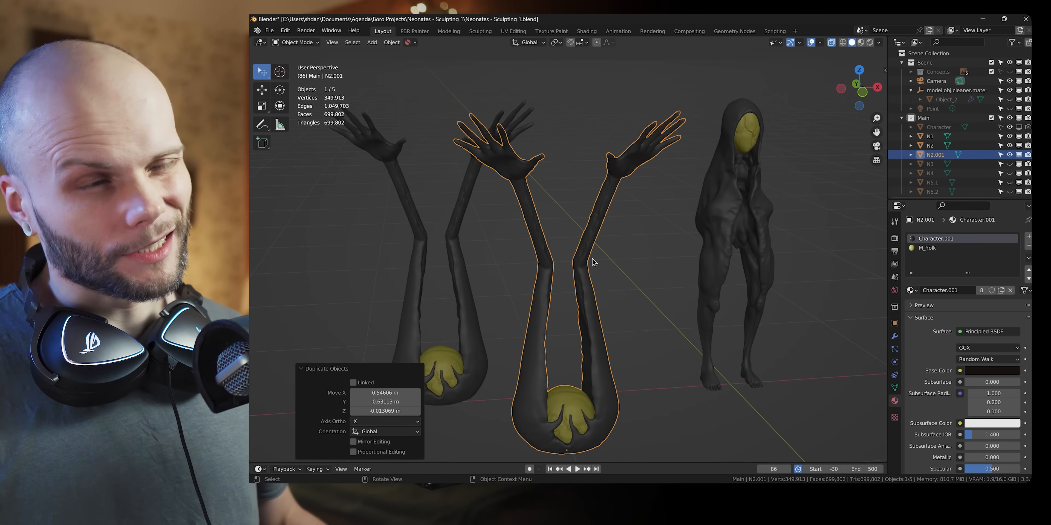
Edit the duplicated arms' mesh, removing everything except one hand with its forearm.
{"action": "key", "text": "ctrl+Tab"}
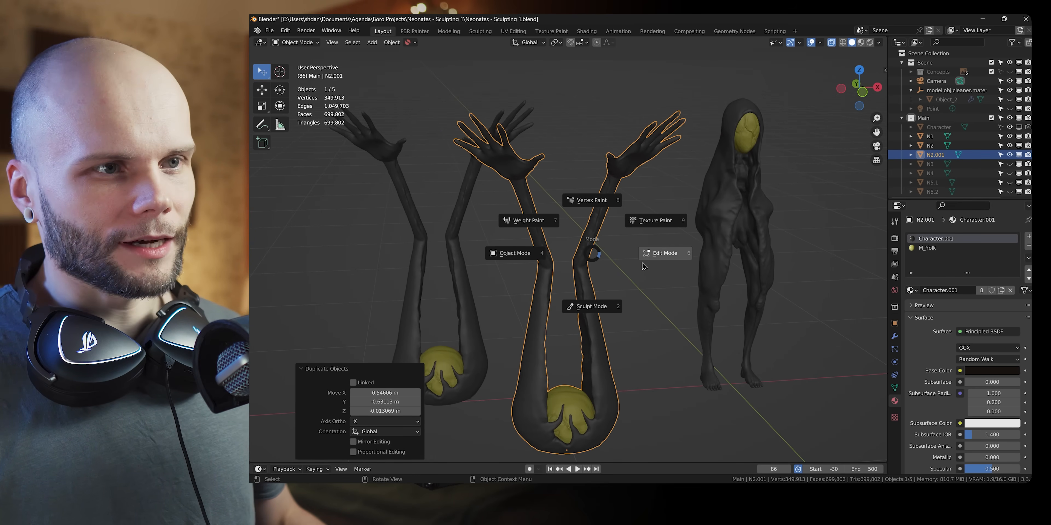
{"action": "left_click", "coordinate": [597, 312]}
{"action": "key", "text": "Tab"}
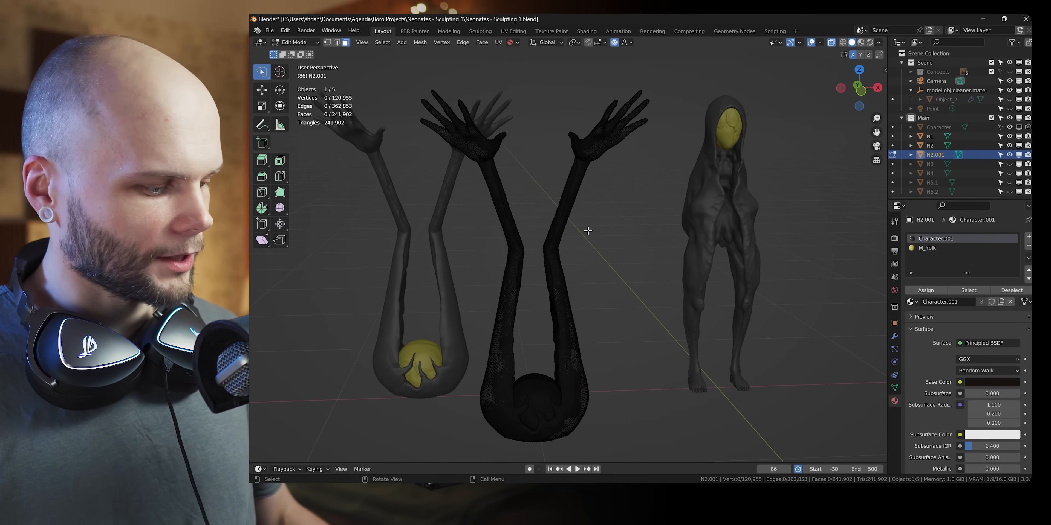
{"action": "key", "text": "m"}
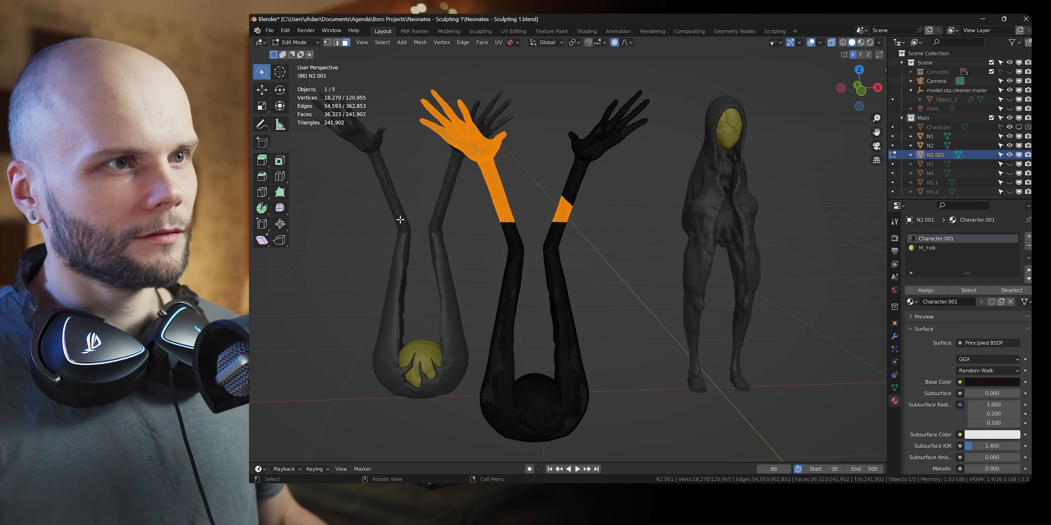
{"action": "left_click_drag", "start_coordinate": [399, 218], "coordinate": [591, 197], "text": "shift"}
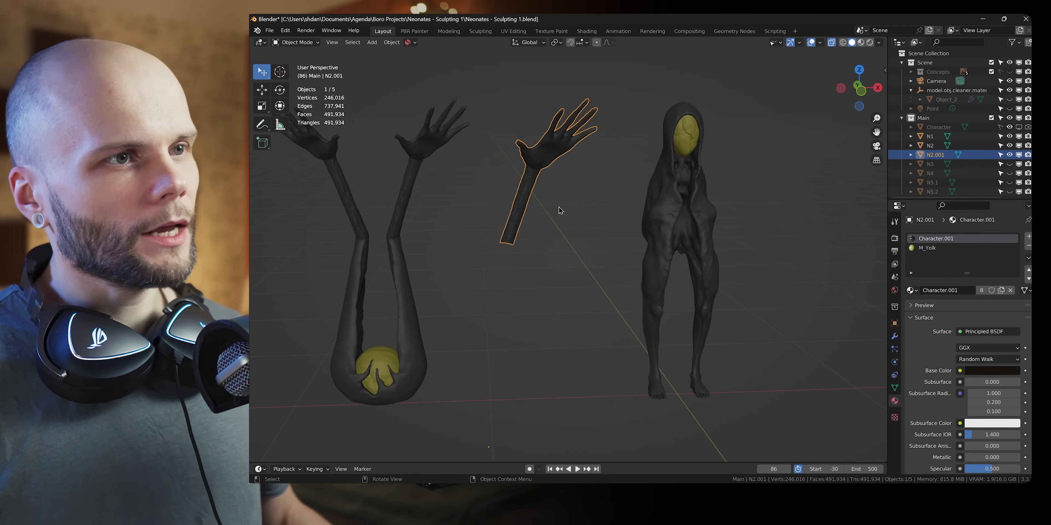
Move the cut-off forearm about 0.19 m along X and 0.10 m down toward the hooded figure, and hide the original arms.
{"action": "key", "text": "g"}
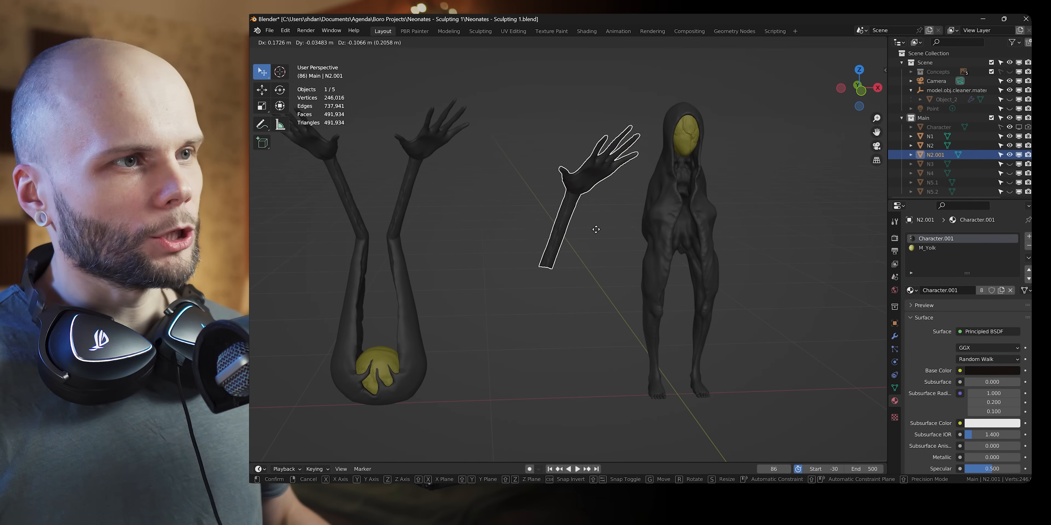
{"action": "left_click", "coordinate": [599, 233]}
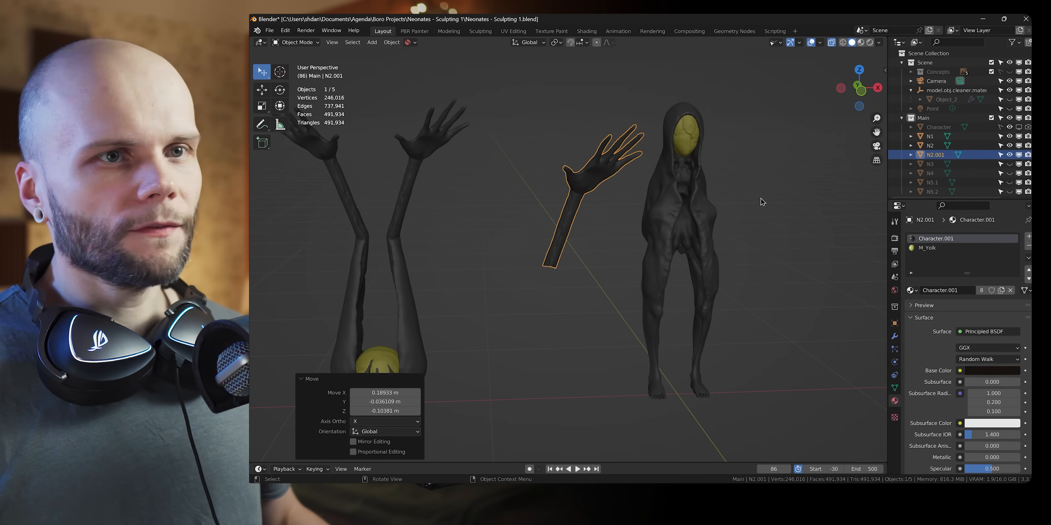
{"action": "left_click", "coordinate": [1009, 146]}
Clear the forearm's rotation and scale, and save the file.
{"action": "middle_click_drag", "start_coordinate": [571, 244], "coordinate": [607, 240]}
{"action": "key", "text": "alt+r"}
{"action": "key", "text": "alt+s"}
{"action": "key", "text": "ctrl+s"}
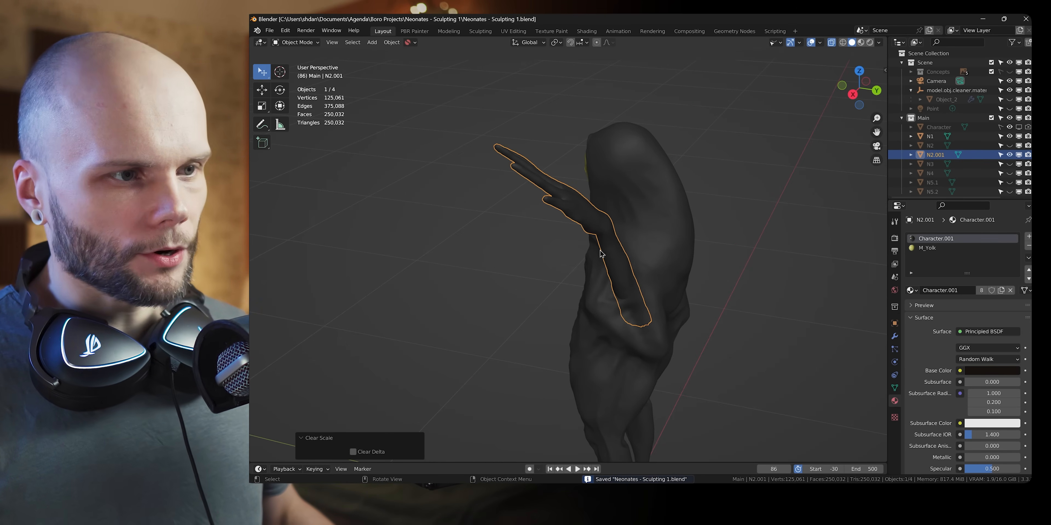
Check the F1.png concept image and move the forearm about 0.13 m along X to the hooded figure, using wireframe shading.
{"action": "left_click_drag", "start_coordinate": [636, 481], "coordinate": [703, 84]}
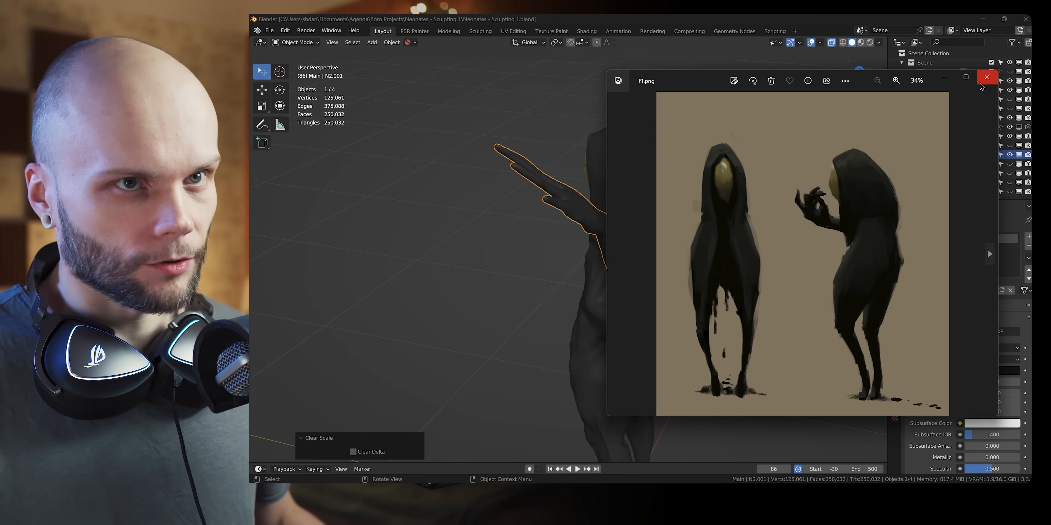
{"action": "left_click_drag", "start_coordinate": [713, 89], "coordinate": [725, 483]}
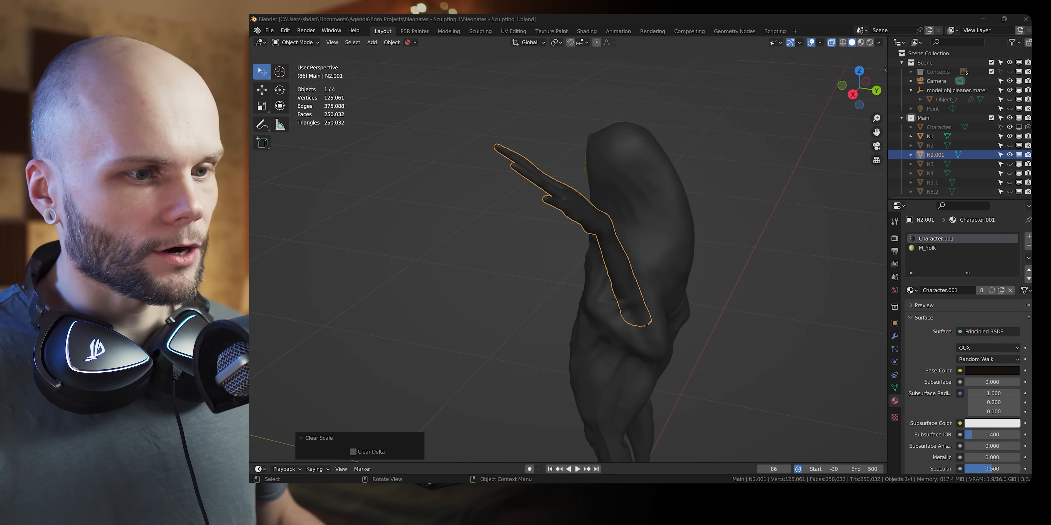
{"action": "middle_click_drag", "start_coordinate": [741, 220], "coordinate": [650, 188]}
{"action": "key", "text": "g"}
{"action": "key", "text": "shift+z"}
{"action": "left_click", "coordinate": [617, 318]}
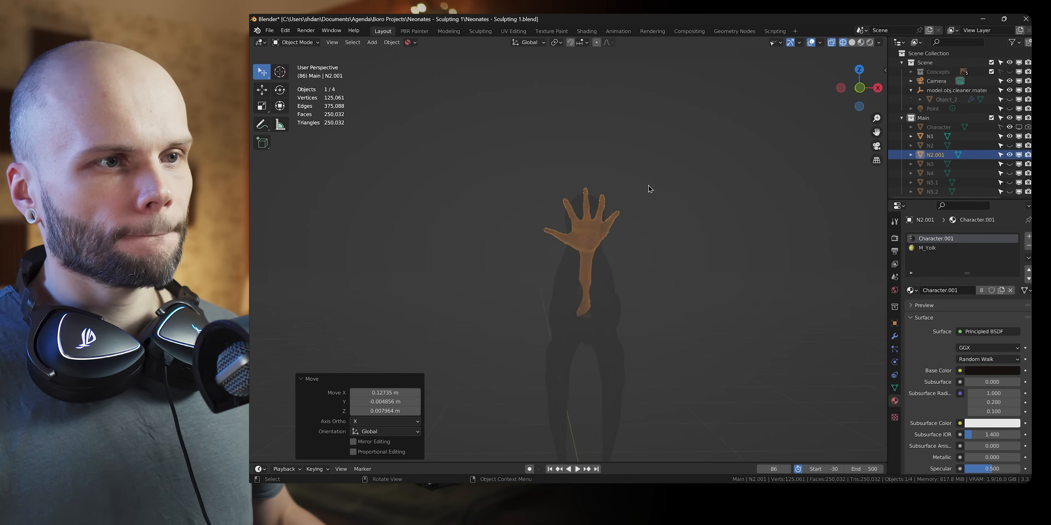
Rotate the whole forearm mesh in Edit Mode about 180° around Y, and tilt it around the X axis.
{"action": "key", "text": "Tab"}
{"action": "key", "text": "r"}
{"action": "key", "text": "y"}
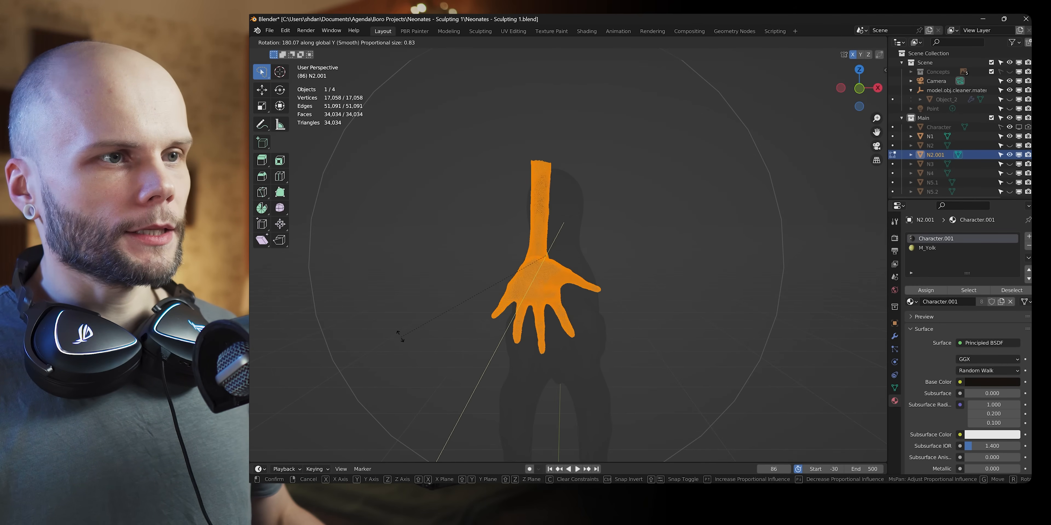
{"action": "left_click", "coordinate": [392, 315]}
{"action": "middle_click_drag", "start_coordinate": [391, 315], "coordinate": [716, 277]}
{"action": "key", "text": "r"}
{"action": "key", "text": "x"}
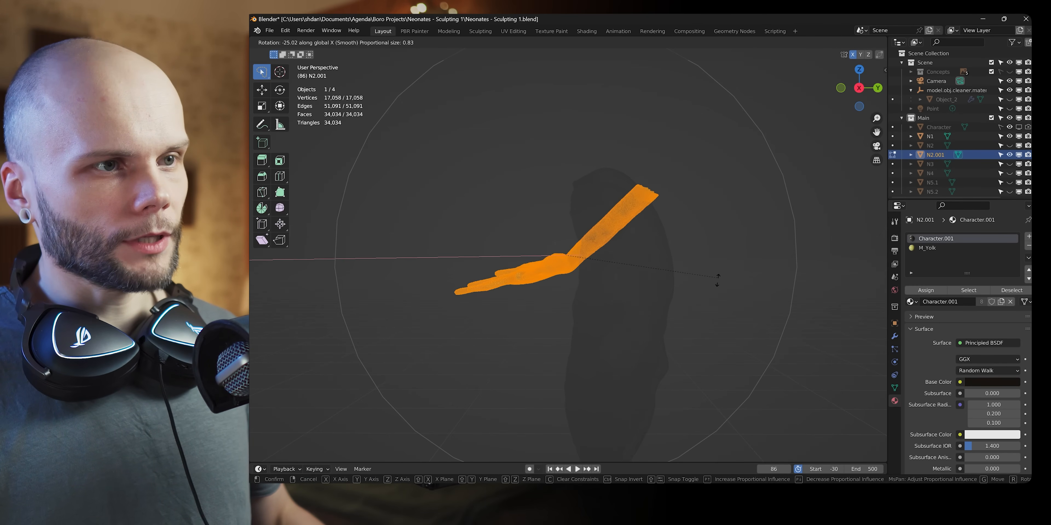
{"action": "left_click", "coordinate": [602, 392]}
Scale the forearm to about 0.587 and move it about -0.13 m along Y and 0.08 m down.
{"action": "key", "text": "s"}
{"action": "left_click", "coordinate": [704, 198]}
{"action": "key", "text": "g"}
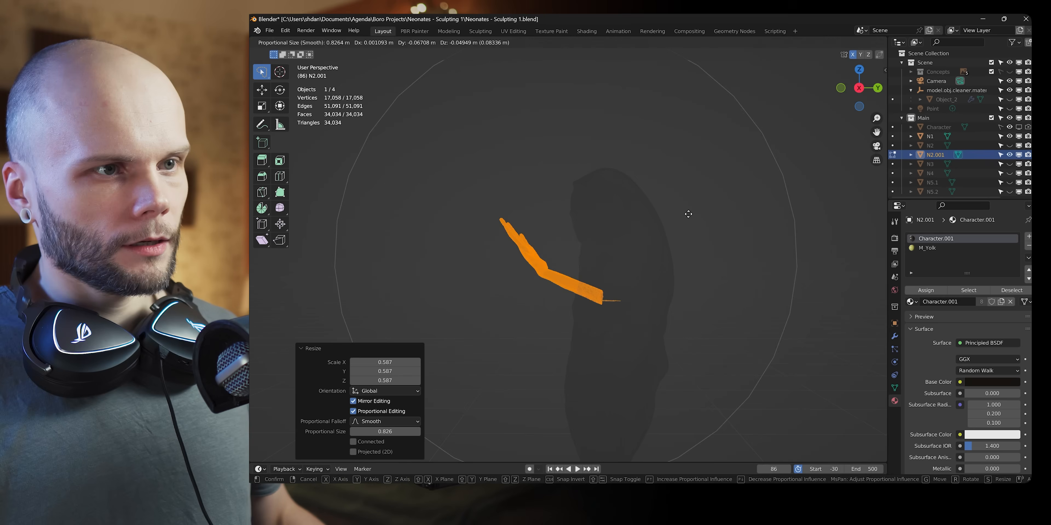
{"action": "left_click", "coordinate": [669, 220]}
{"action": "scroll", "coordinate": [667, 244], "scroll_direction": "up", "scroll_amount": 7}
{"action": "mouse_move", "coordinate": [664, 277]}
{"action": "middle_mouse_down"}
{"action": "mouse_move", "coordinate": [643, 279]}
{"action": "mouse_move", "coordinate": [709, 261]}
{"action": "mouse_move", "coordinate": [652, 286]}
{"action": "middle_mouse_up"}
{"action": "scroll", "coordinate": [591, 322], "scroll_direction": "down", "scroll_amount": 5}
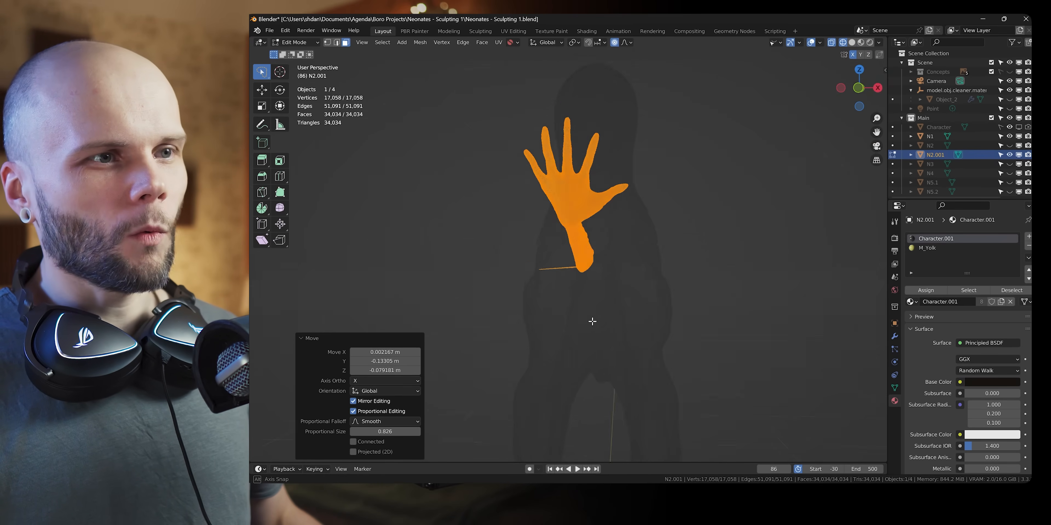
Raise the forearm about 0.03 m at the figure's chest and return to solid shading.
{"action": "mouse_move", "coordinate": [592, 321]}
{"action": "middle_mouse_down"}
{"action": "mouse_move", "coordinate": [654, 314]}
{"action": "mouse_move", "coordinate": [712, 282]}
{"action": "middle_mouse_up"}
{"action": "key", "text": "g"}
{"action": "left_click", "coordinate": [718, 260]}
{"action": "key", "text": "shift+z"}
{"action": "middle_click_drag", "start_coordinate": [587, 253], "coordinate": [690, 236]}
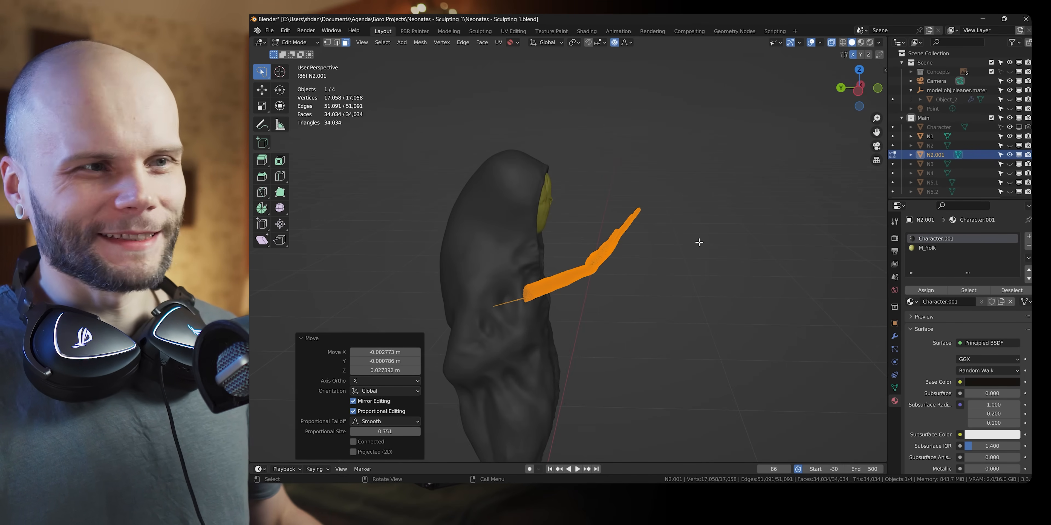
Rotate the forearm to angle the hand outward from the chest, and lower it about 0.09 m.
{"action": "scroll", "coordinate": [645, 272], "scroll_direction": "up", "scroll_amount": 4}
{"action": "mouse_move", "coordinate": [643, 293]}
{"action": "middle_mouse_down", "text": "shift"}
{"action": "mouse_move", "coordinate": [666, 262]}
{"action": "mouse_move", "coordinate": [554, 246]}
{"action": "mouse_move", "coordinate": [629, 304]}
{"action": "middle_mouse_up", "text": "shift"}
{"action": "middle_click_drag", "start_coordinate": [629, 304], "coordinate": [696, 288]}
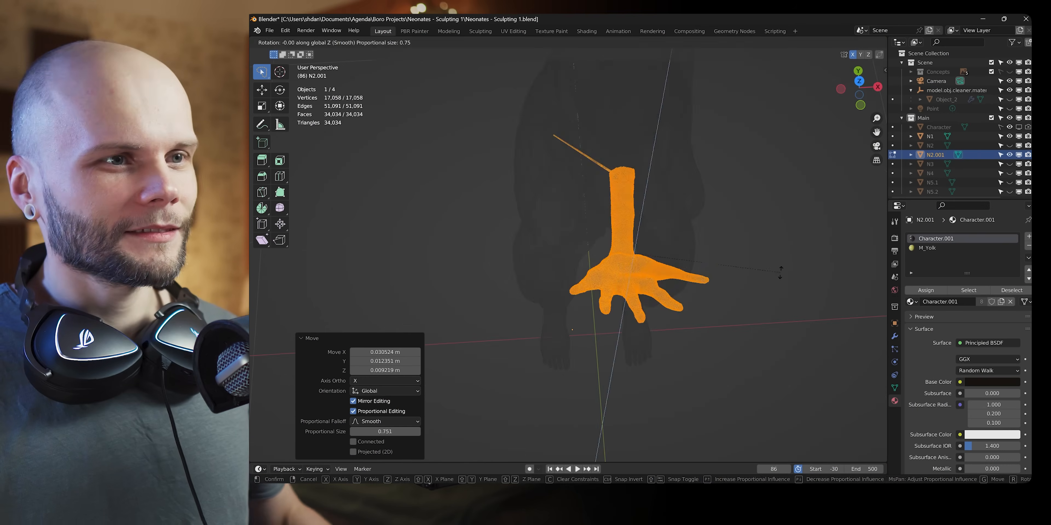
{"action": "middle_click_drag", "start_coordinate": [661, 241], "coordinate": [699, 241]}
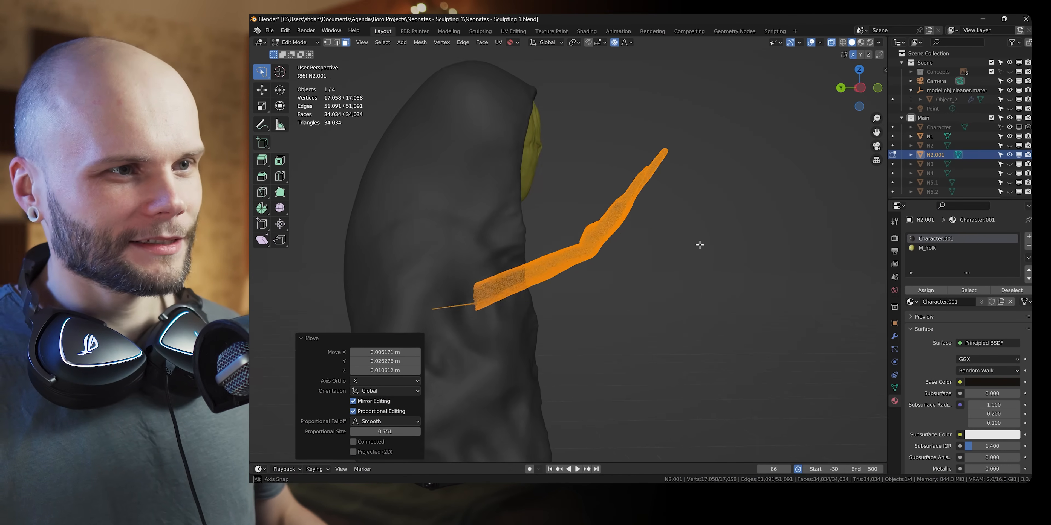
{"action": "key", "text": "r"}
{"action": "left_click", "coordinate": [673, 191]}
{"action": "key", "text": "g"}
{"action": "left_click", "coordinate": [661, 235]}
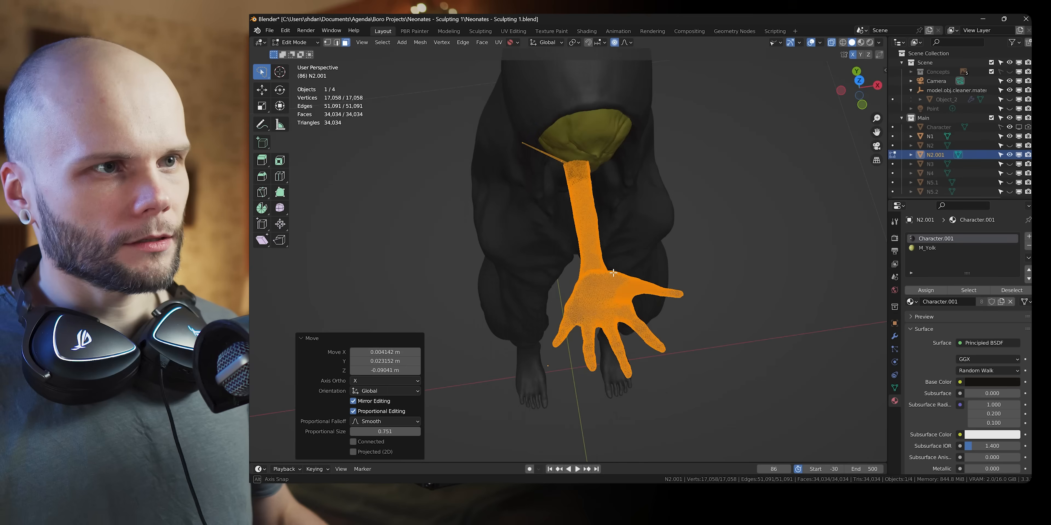
Nudge the forearm about 0.02 m along Y and 0.02 m upward into the figure's body.
{"action": "middle_click_drag", "start_coordinate": [653, 229], "coordinate": [734, 246]}
{"action": "key", "text": "g"}
{"action": "left_click", "coordinate": [624, 233]}
Try tilting the hand downward and lowering the forearm, and undo both the rotation and the move.
{"action": "key", "text": "r"}
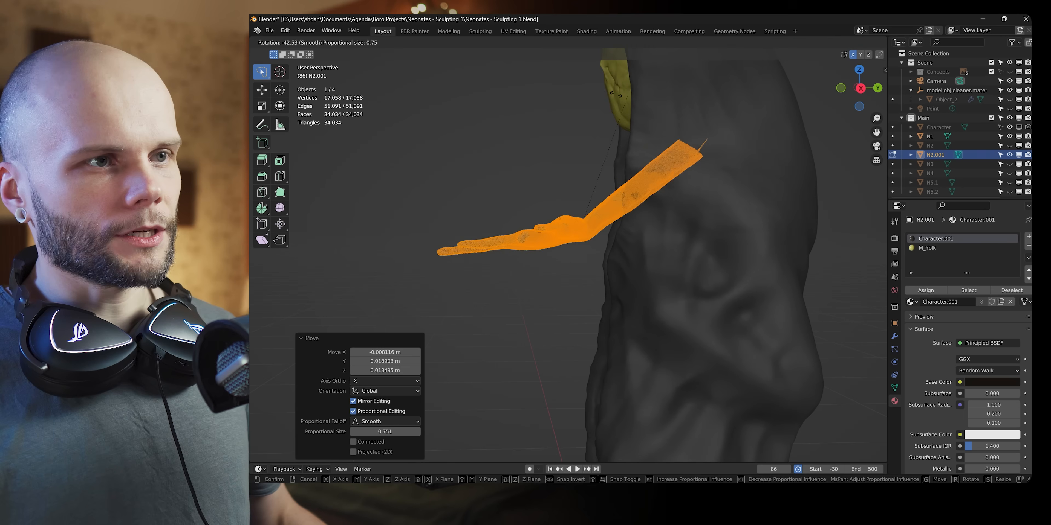
{"action": "left_click", "coordinate": [613, 107]}
{"action": "key", "text": "g"}
{"action": "left_click", "coordinate": [629, 207]}
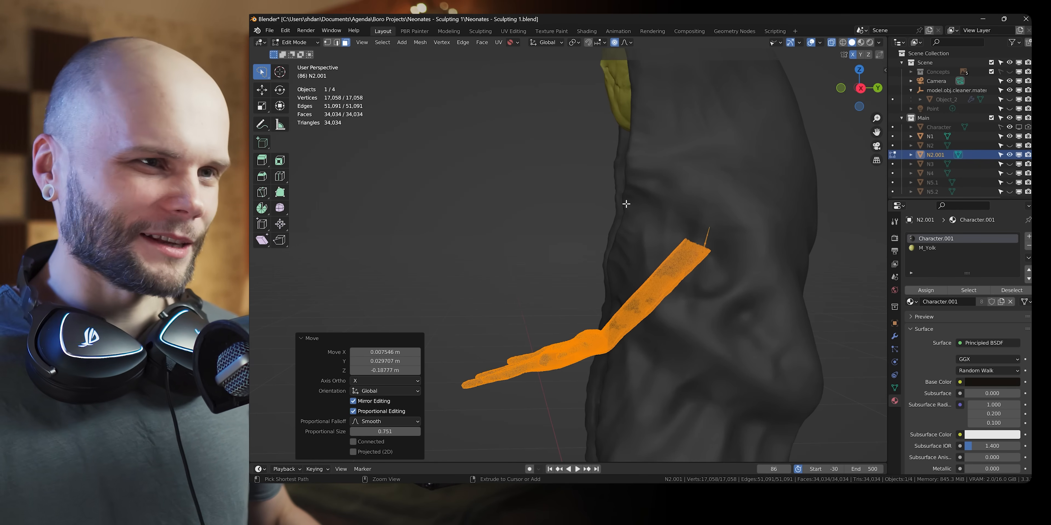
{"action": "key", "text": "ctrl+z"}
{"action": "key", "text": "ctrl+z"}
Select and delete the stray spike of geometry at the forearm's cut end, and return to Object Mode.
{"action": "mouse_move", "coordinate": [628, 205]}
{"action": "middle_mouse_down"}
{"action": "mouse_move", "coordinate": [650, 200]}
{"action": "mouse_move", "coordinate": [638, 207]}
{"action": "middle_mouse_up"}
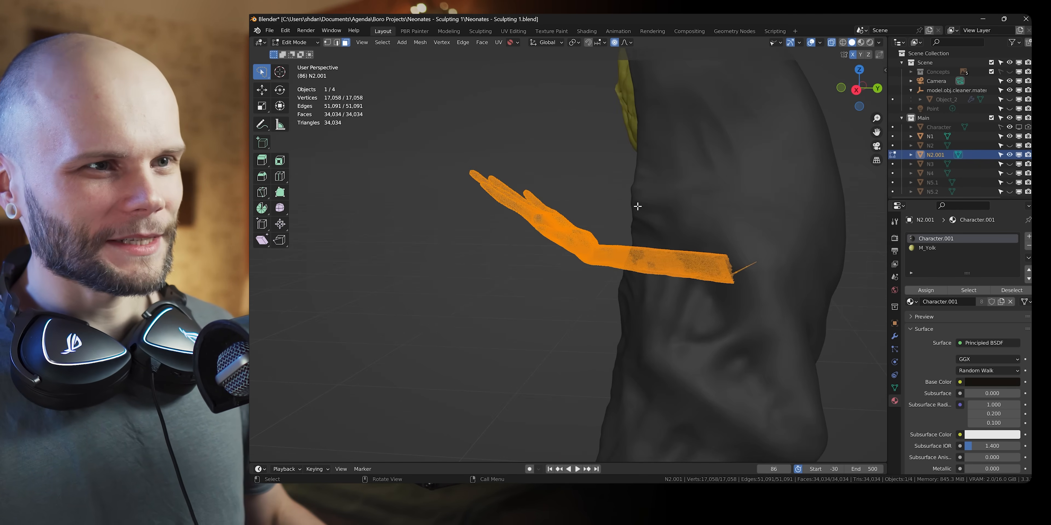
{"action": "middle_click_drag", "start_coordinate": [638, 206], "coordinate": [631, 210]}
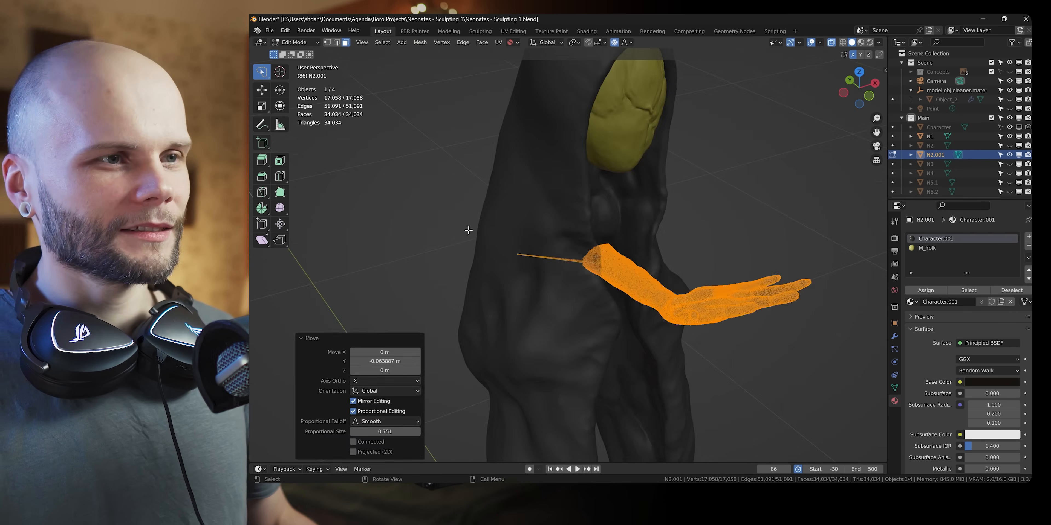
{"action": "left_click_drag", "start_coordinate": [467, 230], "coordinate": [569, 229]}
{"action": "key", "text": "x"}
{"action": "left_click", "coordinate": [570, 229]}
{"action": "left_click", "coordinate": [589, 317]}
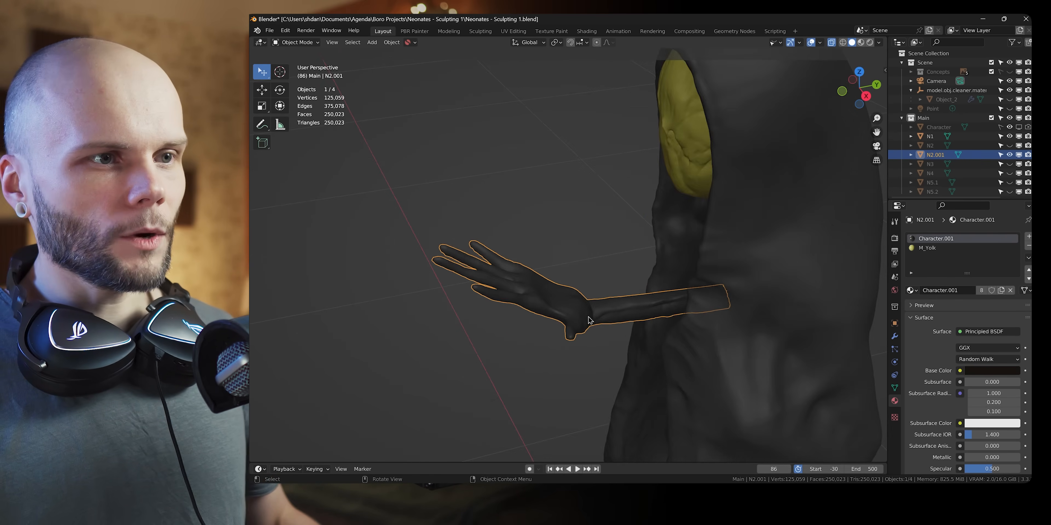
Select the hooded figure, switch it to Sculpt Mode and bring up the masking operations.
{"action": "scroll", "coordinate": [669, 296], "scroll_direction": "down", "scroll_amount": 4}
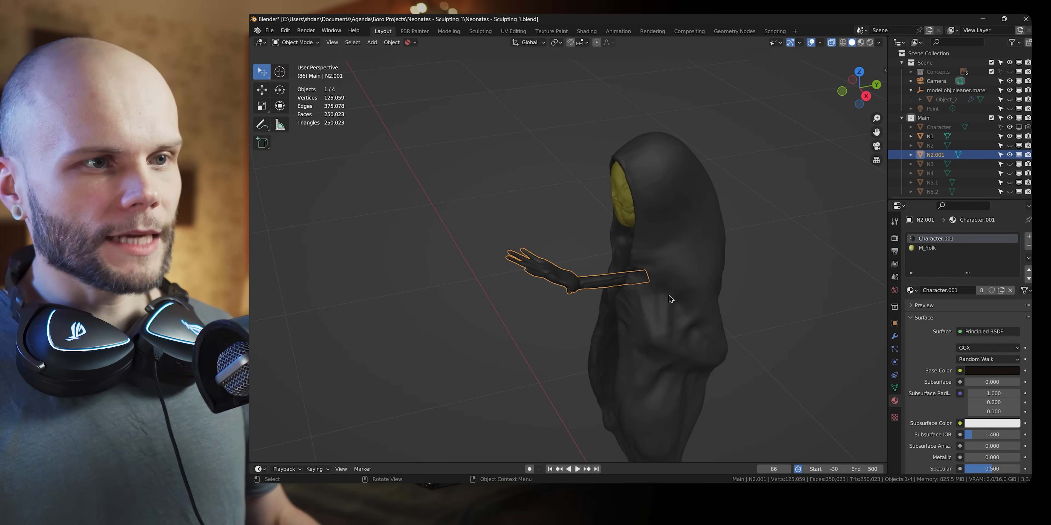
{"action": "middle_click_drag", "start_coordinate": [670, 299], "coordinate": [642, 170]}
{"action": "left_click", "coordinate": [642, 171]}
{"action": "key", "text": "ctrl+Tab"}
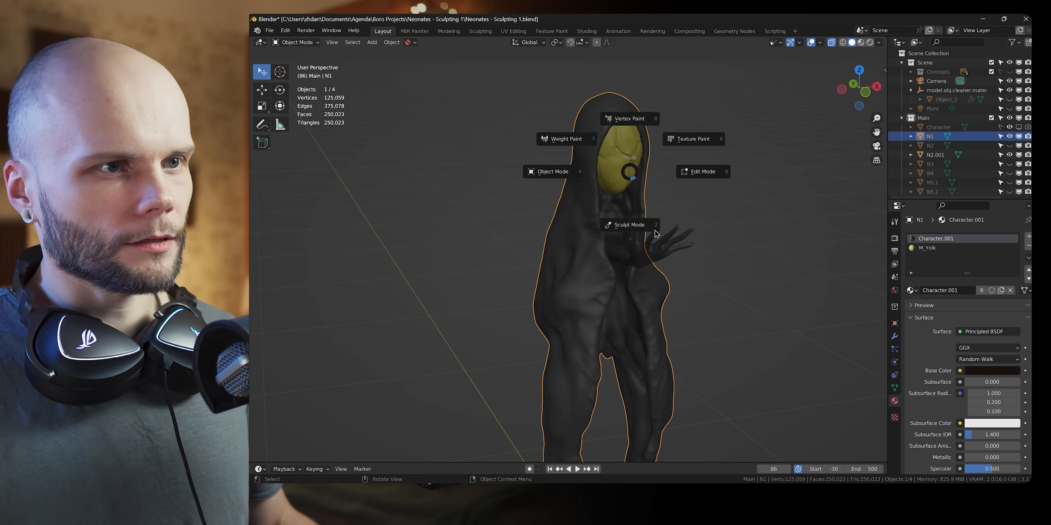
{"action": "left_click", "coordinate": [650, 233]}
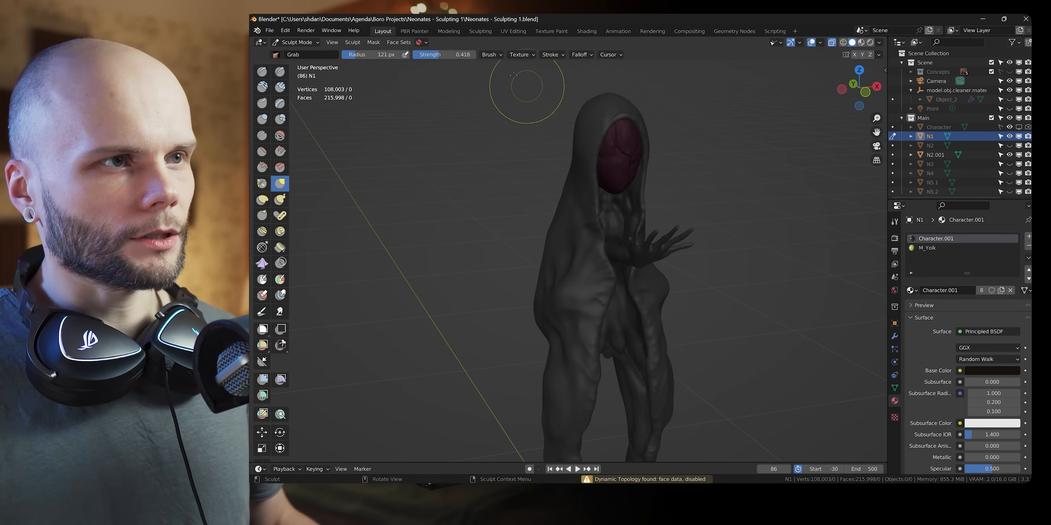
{"action": "left_click", "coordinate": [352, 43]}
{"action": "mouse_move", "coordinate": [371, 43]}
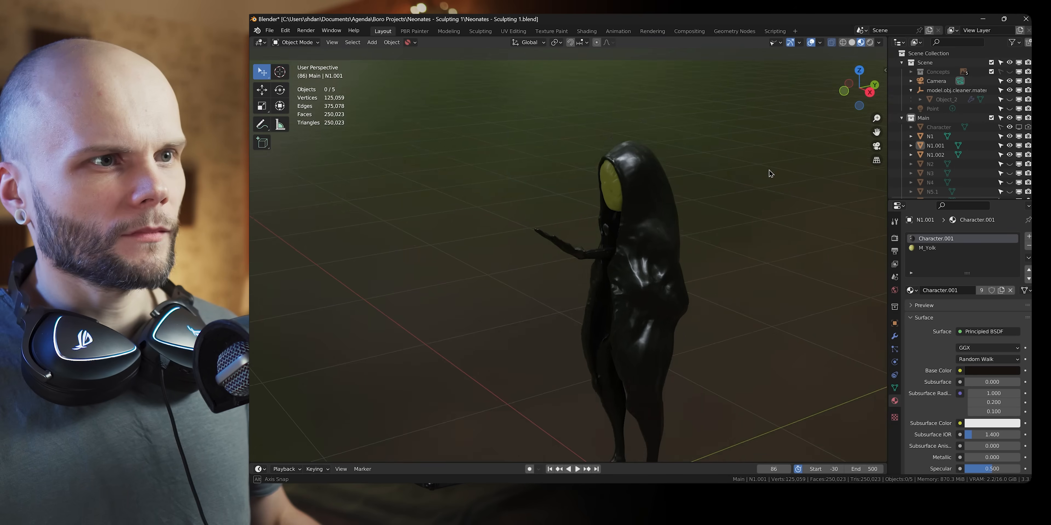
{"action": "scroll", "coordinate": [783, 173], "scroll_direction": "up", "scroll_amount": 3}
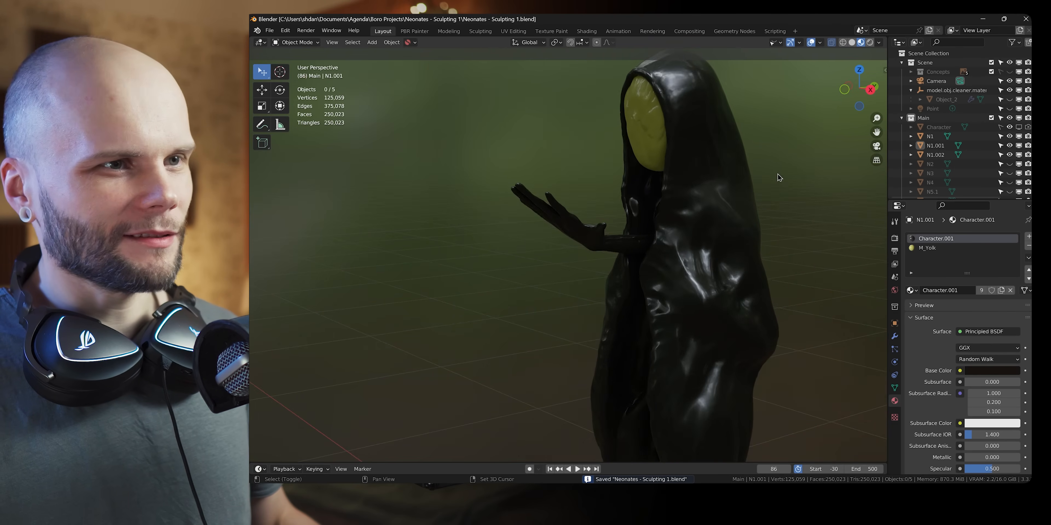
{"action": "middle_click_drag", "start_coordinate": [777, 173], "coordinate": [702, 263]}
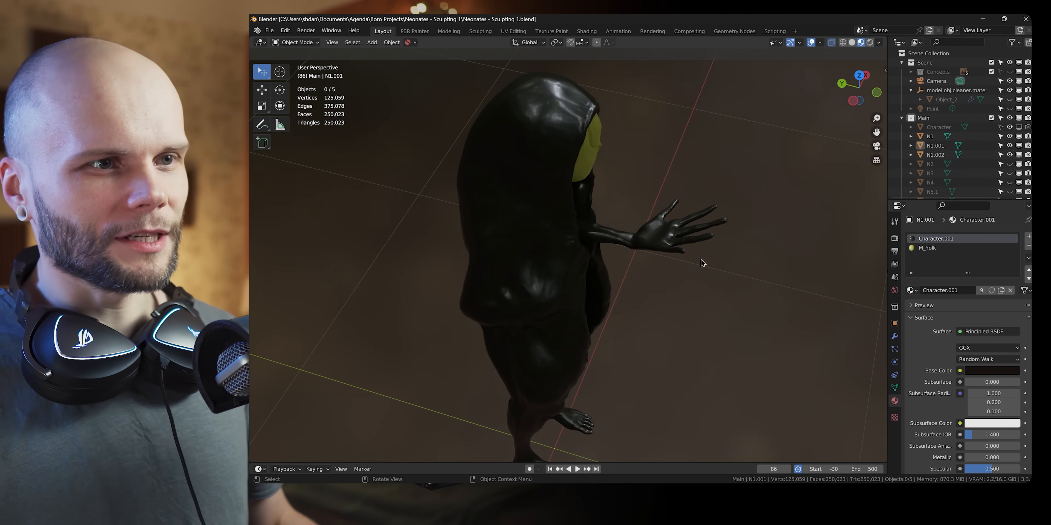
{"action": "middle_click_drag", "start_coordinate": [782, 293], "coordinate": [759, 252], "text": "shift"}
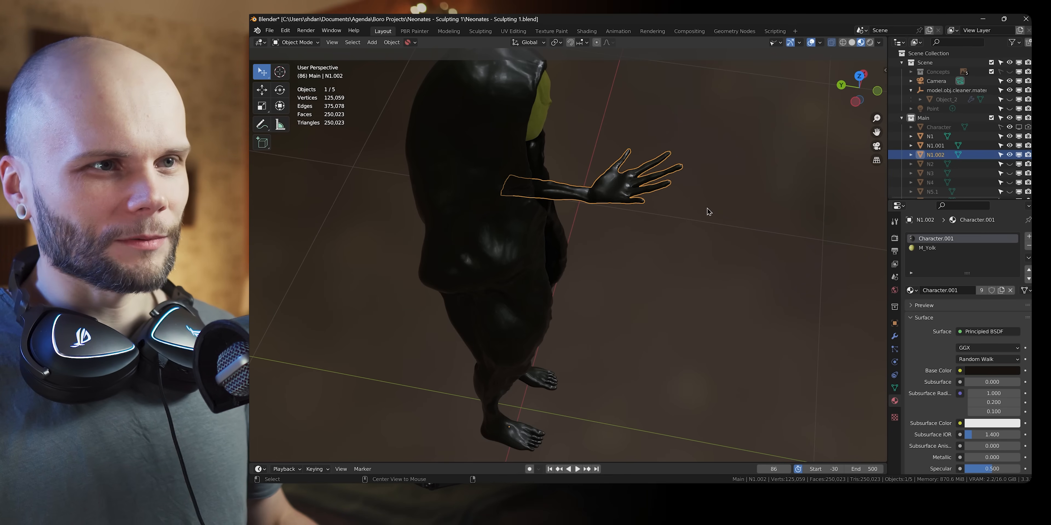
Apply the scale of the hand-and-forearm object.
{"action": "right_click", "coordinate": [686, 206]}
{"action": "key", "text": "ctrl+a"}
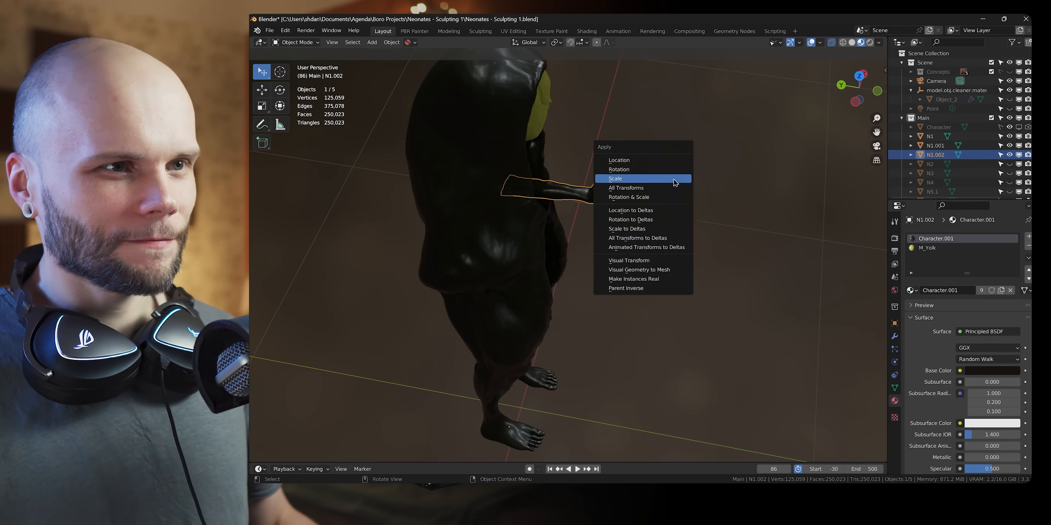
{"action": "left_click", "coordinate": [673, 178]}
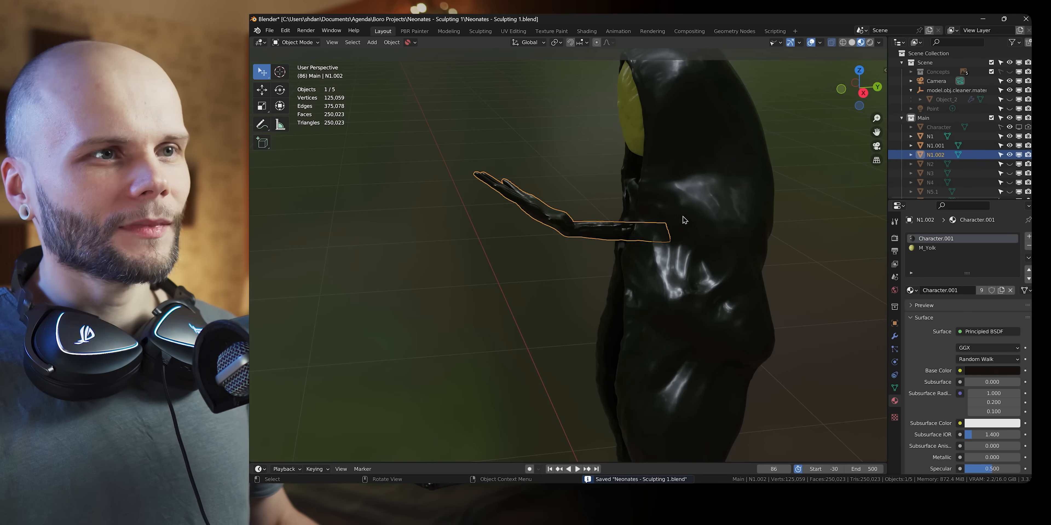
{"action": "middle_click_drag", "start_coordinate": [682, 202], "coordinate": [586, 288], "text": "shift"}
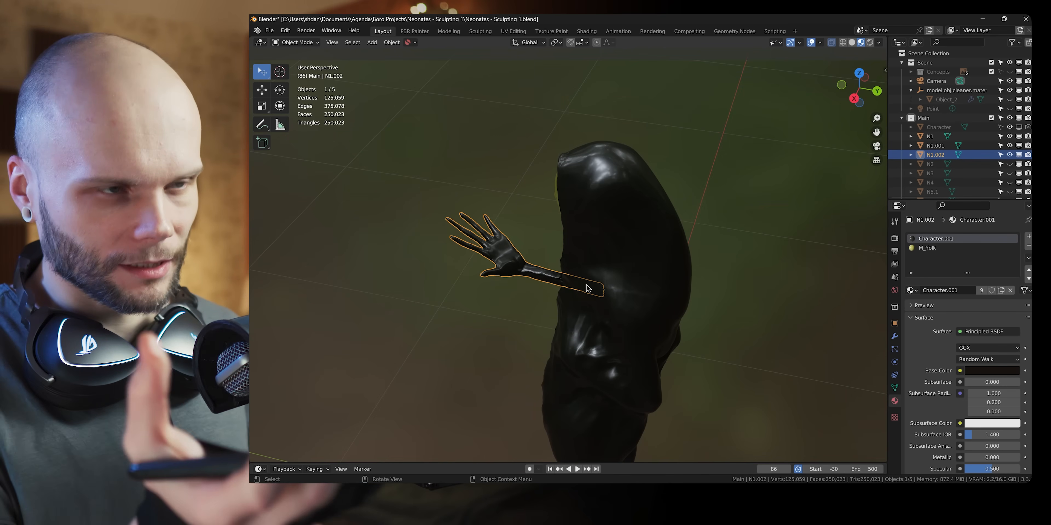
{"action": "middle_click_drag", "start_coordinate": [586, 286], "coordinate": [622, 255], "text": "shift"}
{"action": "middle_click_drag", "start_coordinate": [623, 255], "coordinate": [630, 250]}
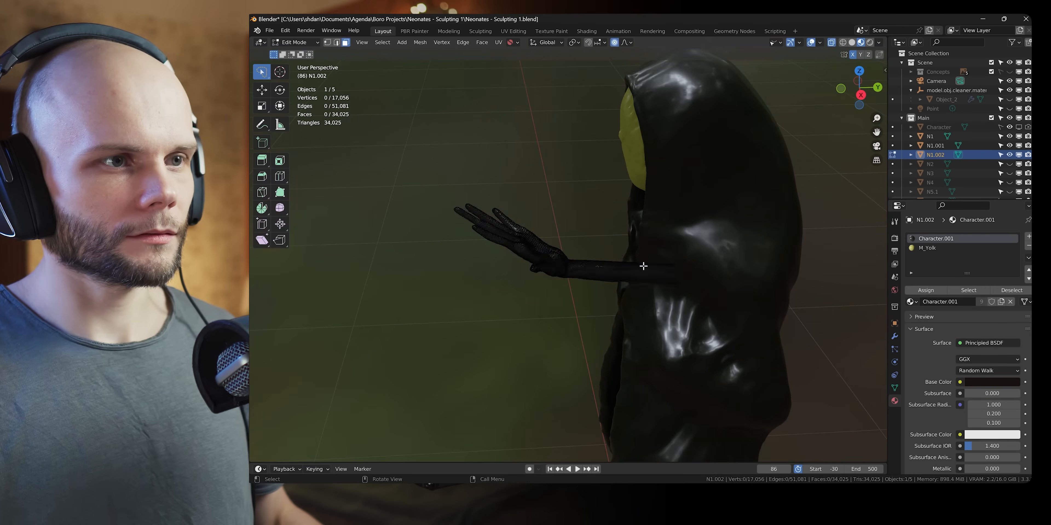
Leave Edit Mode, select the hand and forearm, resize the object and switch it to Sculpt Mode.
{"action": "key", "text": "Tab"}
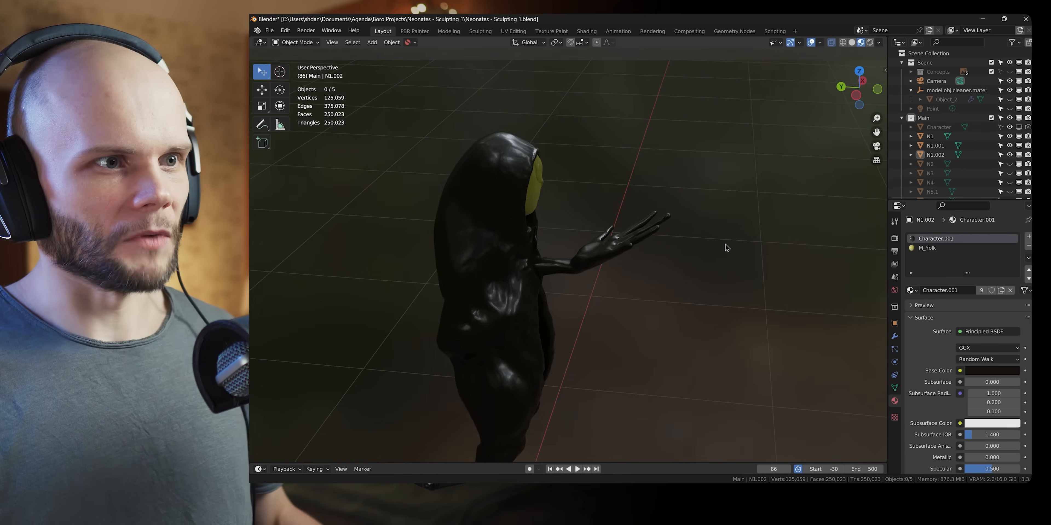
{"action": "middle_click_drag", "start_coordinate": [726, 246], "coordinate": [624, 274], "text": "ctrl"}
{"action": "left_click", "coordinate": [630, 333]}
{"action": "key", "text": "s"}
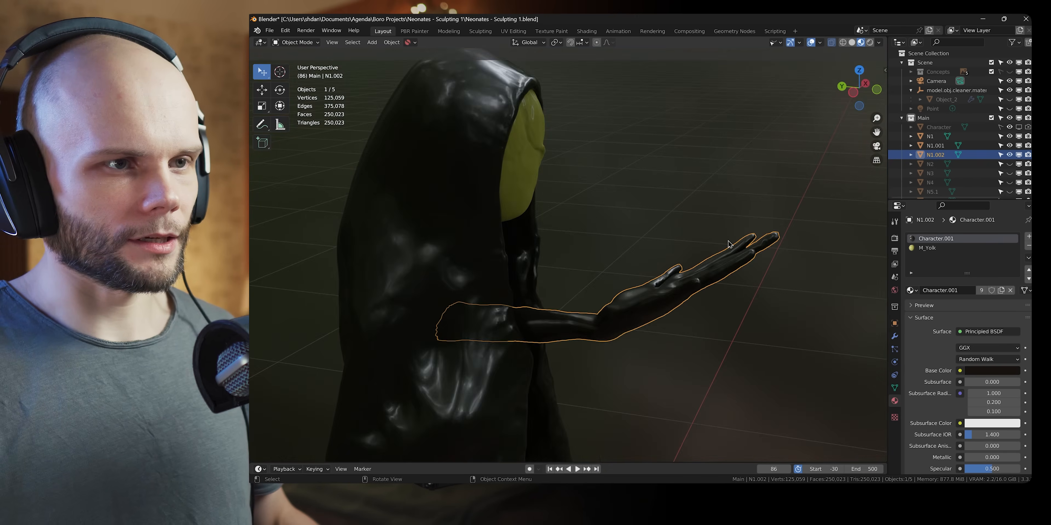
{"action": "middle_click_drag", "start_coordinate": [673, 253], "coordinate": [708, 288]}
{"action": "key", "text": "Tab"}
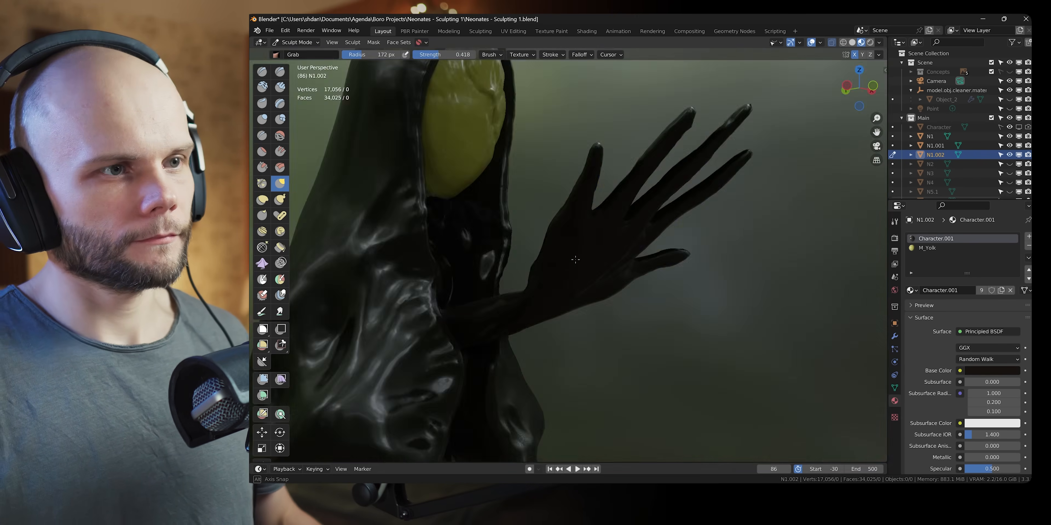
Examine how the hand and forearm sit against the hooded body from the side, above and the front.
{"action": "mouse_move", "coordinate": [693, 245]}
{"action": "middle_mouse_down"}
{"action": "mouse_move", "coordinate": [673, 240]}
{"action": "mouse_move", "coordinate": [680, 235]}
{"action": "mouse_move", "coordinate": [645, 270]}
{"action": "mouse_move", "coordinate": [623, 250]}
{"action": "middle_mouse_up"}
{"action": "scroll", "coordinate": [651, 235], "scroll_direction": "up", "scroll_amount": 2}
{"action": "scroll", "coordinate": [659, 257], "scroll_direction": "down", "scroll_amount": 4}
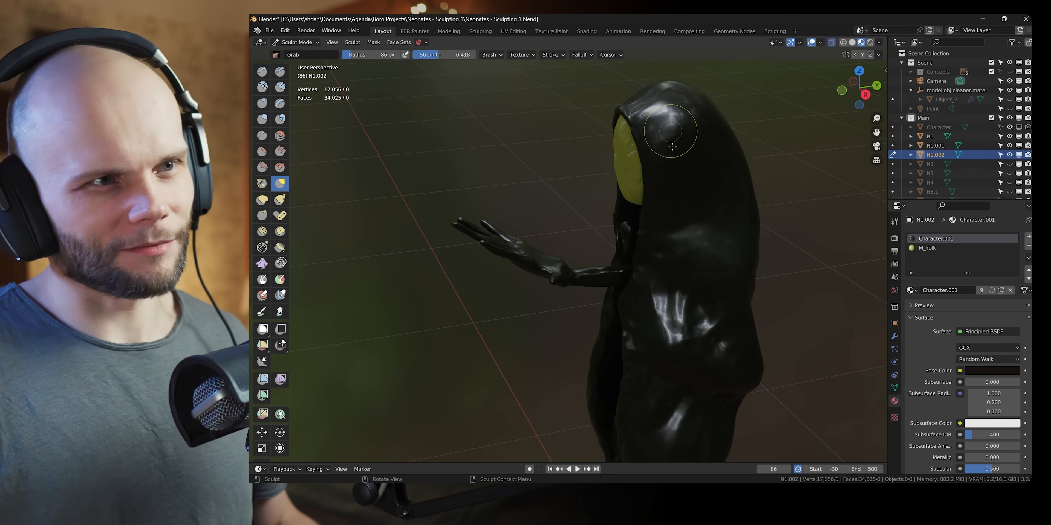
{"action": "mouse_move", "coordinate": [611, 110]}
{"action": "middle_mouse_down"}
{"action": "mouse_move", "coordinate": [636, 143]}
{"action": "mouse_move", "coordinate": [572, 131]}
{"action": "mouse_move", "coordinate": [620, 184]}
{"action": "mouse_move", "coordinate": [598, 235]}
{"action": "middle_mouse_up"}
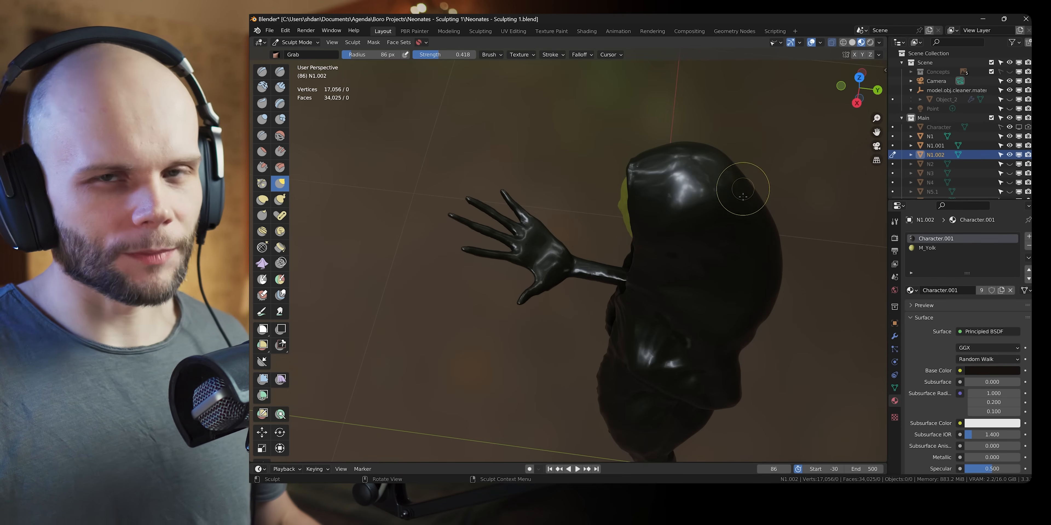
{"action": "middle_click_drag", "start_coordinate": [721, 236], "coordinate": [638, 249]}
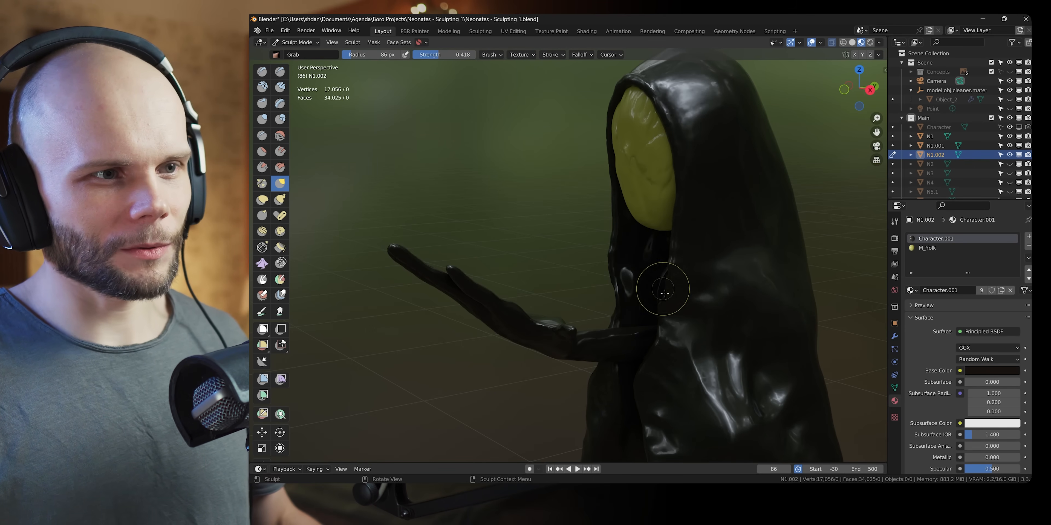
{"action": "middle_click_drag", "start_coordinate": [491, 232], "coordinate": [544, 287]}
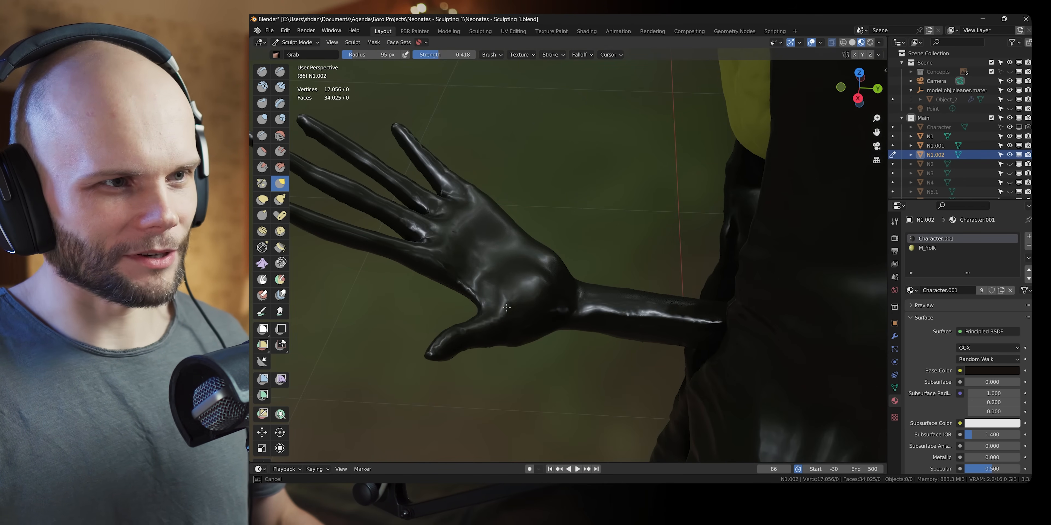
{"action": "middle_click_drag", "start_coordinate": [563, 265], "coordinate": [647, 305]}
{"action": "middle_click_drag", "start_coordinate": [663, 269], "coordinate": [687, 233], "text": "shift"}
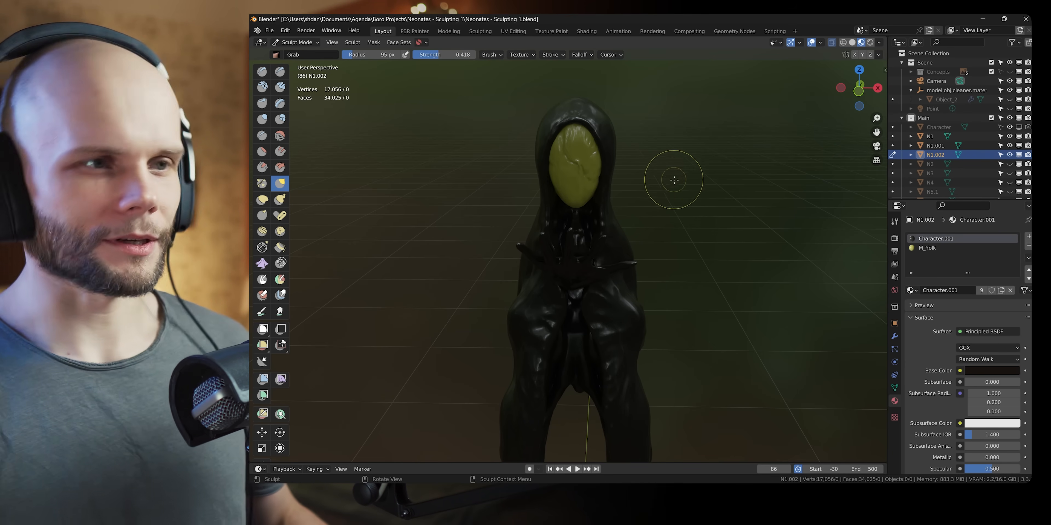
Nudge the forearm between wrist and body using the Grab brush at a 69 px radius, and save the file.
{"action": "mouse_move", "coordinate": [686, 238]}
{"action": "middle_mouse_down"}
{"action": "mouse_move", "coordinate": [652, 254]}
{"action": "mouse_move", "coordinate": [550, 233]}
{"action": "mouse_move", "coordinate": [587, 261]}
{"action": "middle_mouse_up"}
{"action": "scroll", "coordinate": [652, 254], "scroll_direction": "up", "scroll_amount": 6}
{"action": "scroll", "coordinate": [588, 266], "scroll_direction": "up", "scroll_amount": 3}
{"action": "key", "text": "f"}
{"action": "left_click", "coordinate": [584, 282]}
{"action": "left_click_drag", "start_coordinate": [583, 284], "coordinate": [582, 288]}
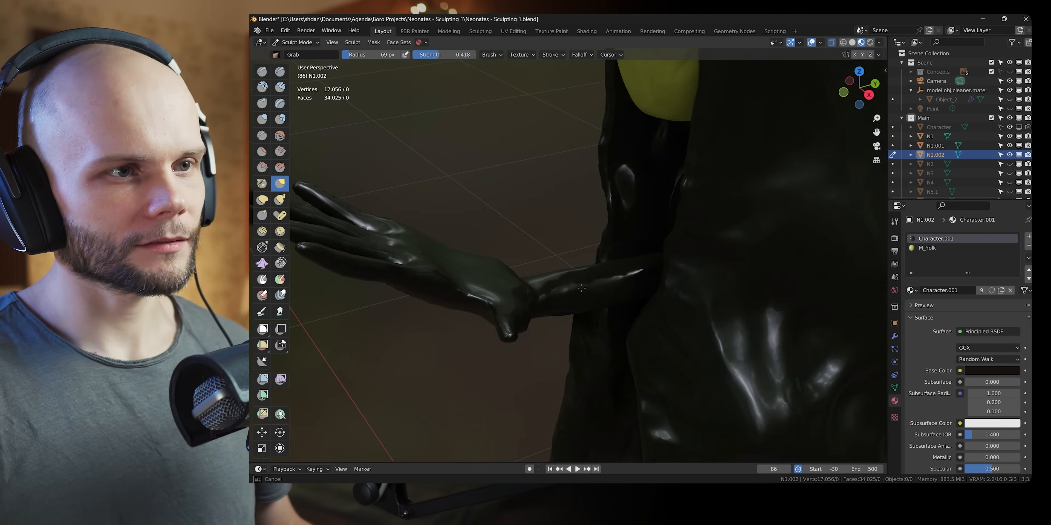
{"action": "mouse_move", "coordinate": [582, 289]}
{"action": "middle_mouse_down"}
{"action": "mouse_move", "coordinate": [636, 278]}
{"action": "mouse_move", "coordinate": [610, 249]}
{"action": "mouse_move", "coordinate": [652, 305]}
{"action": "mouse_move", "coordinate": [605, 299]}
{"action": "mouse_move", "coordinate": [636, 261]}
{"action": "mouse_move", "coordinate": [669, 294]}
{"action": "mouse_move", "coordinate": [726, 322]}
{"action": "mouse_move", "coordinate": [693, 229]}
{"action": "middle_mouse_up"}
{"action": "scroll", "coordinate": [610, 249], "scroll_direction": "up", "scroll_amount": 4}
{"action": "scroll", "coordinate": [605, 299], "scroll_direction": "down", "scroll_amount": 5}
{"action": "key", "text": "ctrl+s"}
Isolate the hand and forearm in local view with Solid viewport shading and a 107 px Grab brush.
{"action": "key", "text": "KP_Divide"}
{"action": "key", "text": "f"}
{"action": "left_click", "coordinate": [751, 330]}
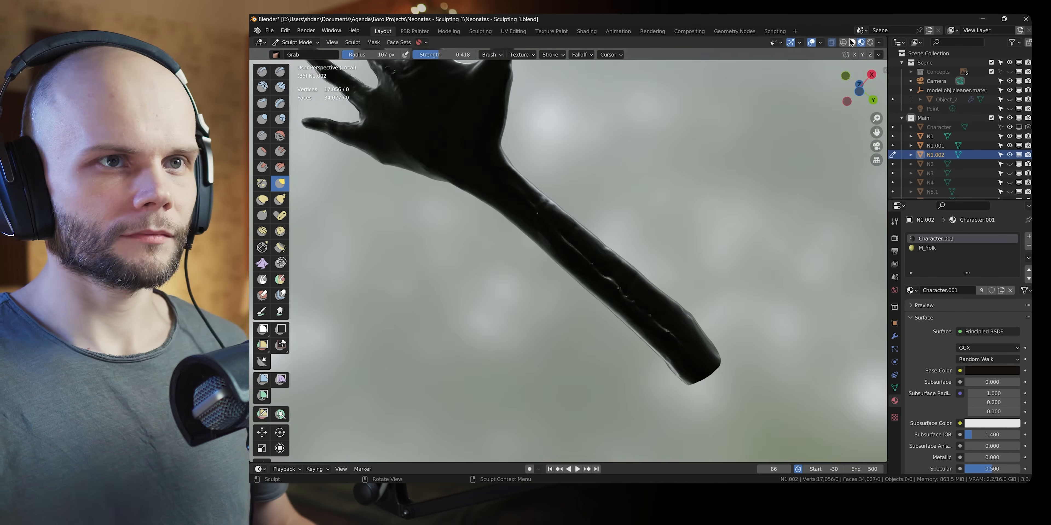
{"action": "left_click", "coordinate": [852, 42]}
{"action": "middle_click_drag", "start_coordinate": [568, 218], "coordinate": [603, 261]}
{"action": "middle_click_drag", "start_coordinate": [604, 261], "coordinate": [629, 270]}
Smooth the creases across the palm near the base of the thumb.
{"action": "key", "text": "c"}
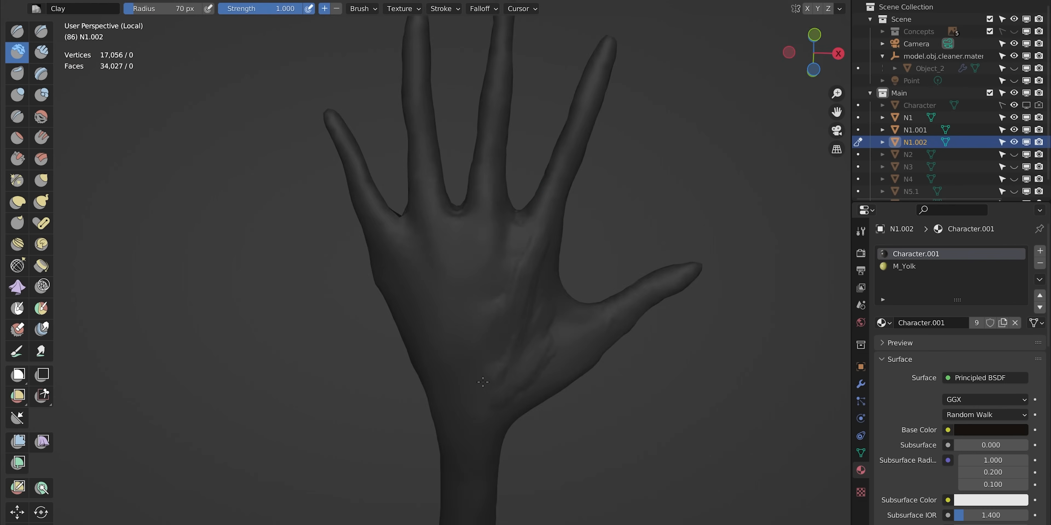
{"action": "left_click_drag", "start_coordinate": [483, 382], "coordinate": [531, 326], "text": "shift"}
{"action": "mouse_move", "coordinate": [530, 326]}
{"action": "middle_mouse_down"}
{"action": "mouse_move", "coordinate": [535, 258]}
{"action": "mouse_move", "coordinate": [571, 229]}
{"action": "mouse_move", "coordinate": [539, 329]}
{"action": "mouse_move", "coordinate": [465, 304]}
{"action": "middle_mouse_up"}
{"action": "key", "text": "g"}
{"action": "key", "text": "f"}
{"action": "left_click", "coordinate": [612, 322]}
Mask the whole hand down to the wrist using the Mask brush at an 80 px radius.
{"action": "scroll", "coordinate": [465, 304], "scroll_direction": "down", "scroll_amount": 2}
{"action": "middle_click_drag", "start_coordinate": [465, 304], "coordinate": [445, 384], "text": "shift"}
{"action": "key", "text": "f"}
{"action": "left_click", "coordinate": [458, 305]}
{"action": "left_click", "coordinate": [484, 9]}
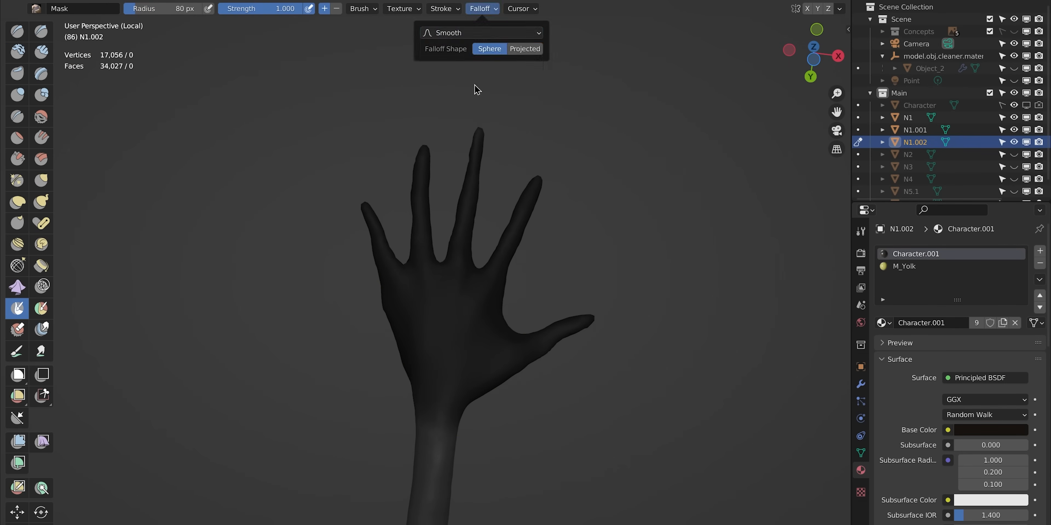
{"action": "middle_click_drag", "start_coordinate": [476, 89], "coordinate": [538, 314]}
Move the unmasked forearm about 0.0076 m along the view's X axis and clear the mask.
{"action": "key", "text": "x"}
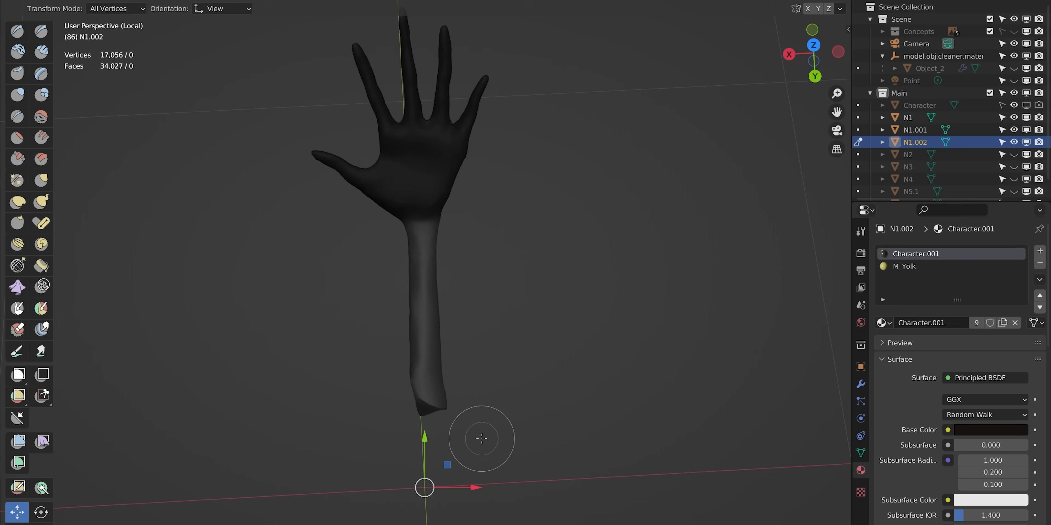
{"action": "left_click", "coordinate": [481, 439]}
{"action": "left_click_drag", "start_coordinate": [475, 488], "coordinate": [482, 487]}
{"action": "key", "text": "alt+m"}
Thicken and blend the wrist and hand with the Inflate/Deflate brush at 0.500 strength.
{"action": "scroll", "coordinate": [433, 196], "scroll_direction": "up", "scroll_amount": 3}
{"action": "key", "text": "c"}
{"action": "middle_click_drag", "start_coordinate": [610, 337], "coordinate": [469, 306]}
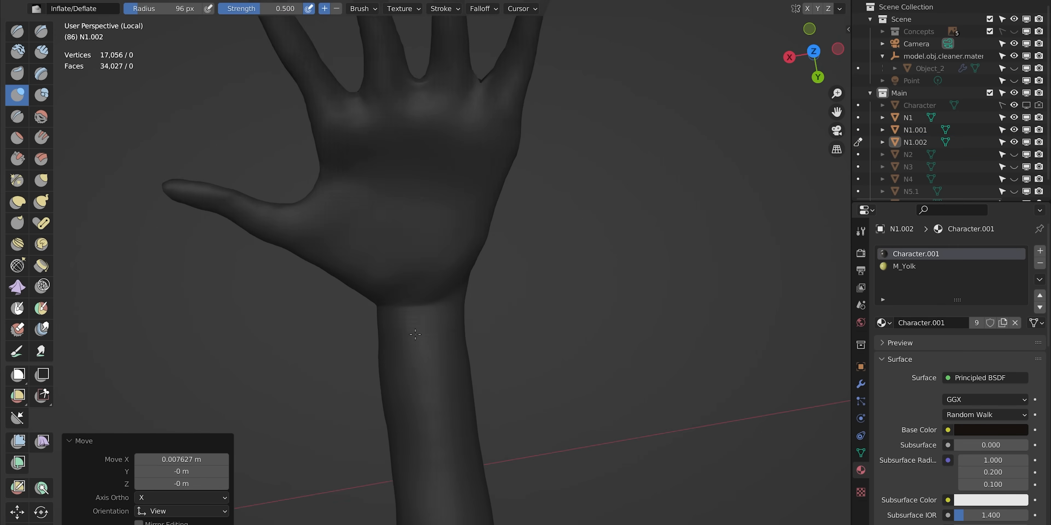
{"action": "key", "text": "g"}
{"action": "scroll", "coordinate": [569, 321], "scroll_direction": "up", "scroll_amount": 4}
{"action": "middle_click_drag", "start_coordinate": [597, 248], "coordinate": [530, 314]}
{"action": "key", "text": "i"}
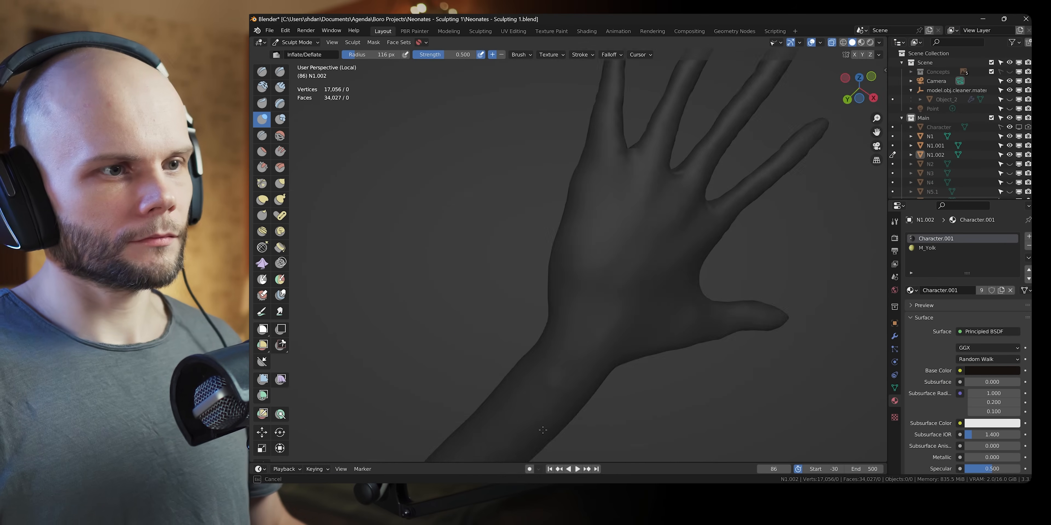
{"action": "mouse_move", "coordinate": [477, 304]}
{"action": "middle_mouse_down"}
{"action": "mouse_move", "coordinate": [573, 310]}
{"action": "mouse_move", "coordinate": [563, 265]}
{"action": "mouse_move", "coordinate": [636, 252]}
{"action": "mouse_move", "coordinate": [543, 286]}
{"action": "mouse_move", "coordinate": [564, 317]}
{"action": "middle_mouse_up"}
{"action": "scroll", "coordinate": [573, 310], "scroll_direction": "down", "scroll_amount": 3}
{"action": "scroll", "coordinate": [563, 265], "scroll_direction": "up", "scroll_amount": 3}
{"action": "key", "text": "f"}
Voxel-remesh the hand and forearm at a 0.003 m voxel size.
{"action": "key", "text": "g"}
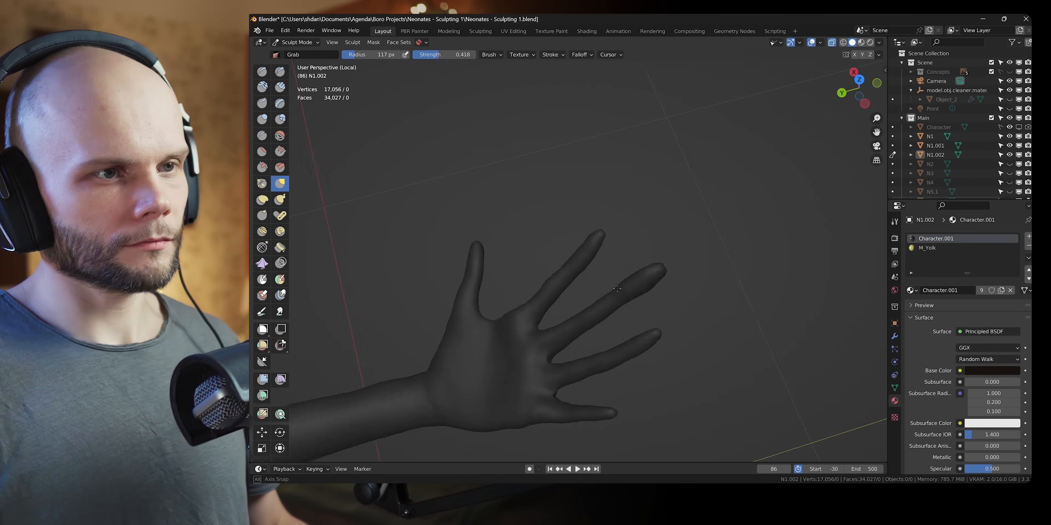
{"action": "key", "text": "n"}
{"action": "middle_click_drag", "start_coordinate": [603, 261], "coordinate": [270, 247]}
{"action": "scroll", "coordinate": [628, 247], "scroll_direction": "up", "scroll_amount": 2}
{"action": "key", "text": "i"}
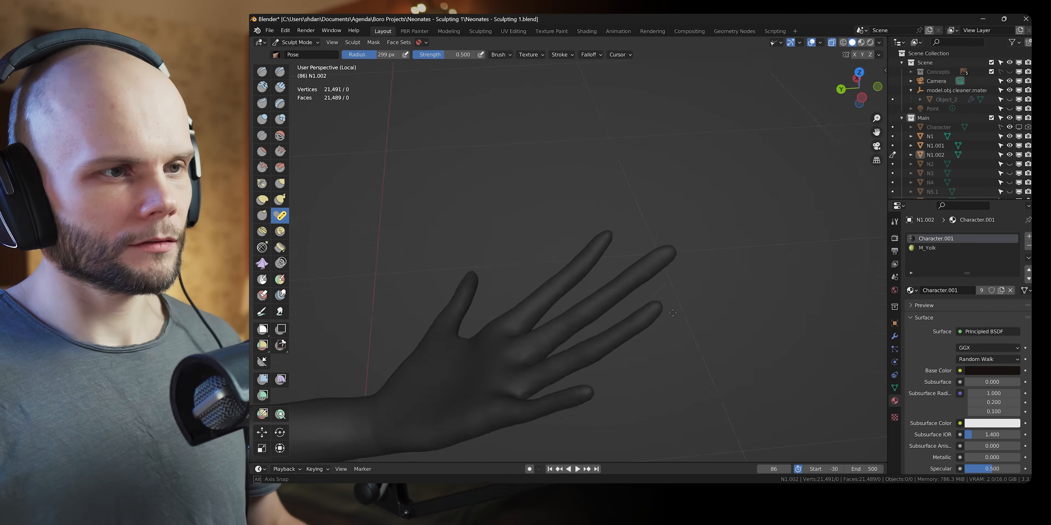
Adjust the angle of the extended fingers with the Pose brush at a radius of about 200 px.
{"action": "middle_click_drag", "start_coordinate": [579, 281], "coordinate": [607, 297]}
{"action": "scroll", "coordinate": [607, 296], "scroll_direction": "down", "scroll_amount": 2}
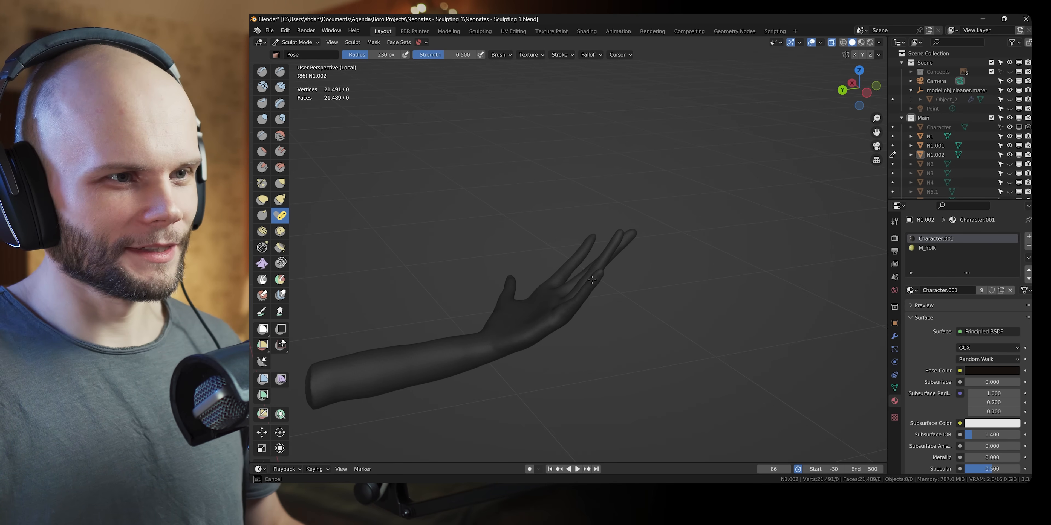
{"action": "mouse_move", "coordinate": [592, 280]}
{"action": "middle_mouse_down"}
{"action": "mouse_move", "coordinate": [476, 245]}
{"action": "mouse_move", "coordinate": [498, 318]}
{"action": "middle_mouse_up"}
{"action": "scroll", "coordinate": [558, 223], "scroll_direction": "up", "scroll_amount": 3}
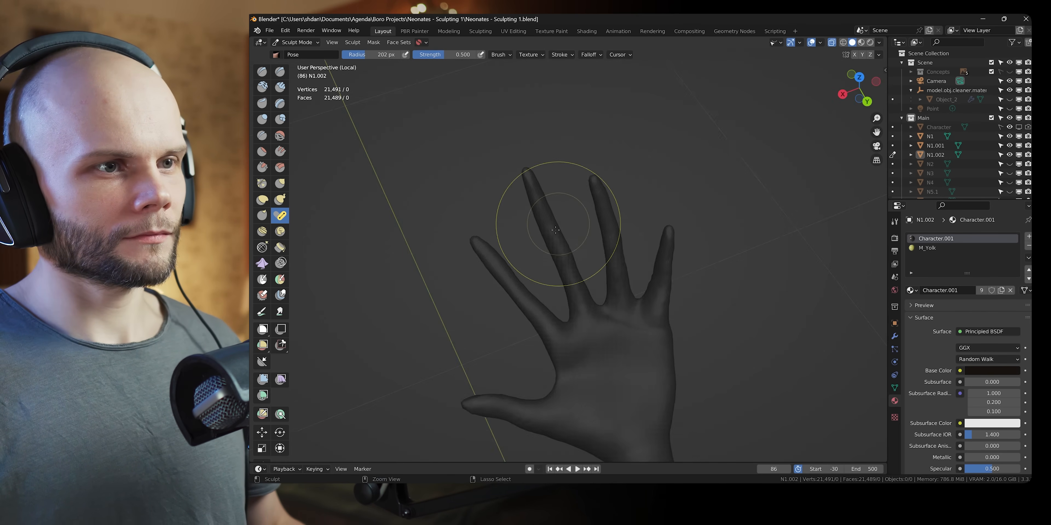
{"action": "mouse_move", "coordinate": [558, 223]}
{"action": "middle_mouse_down"}
{"action": "mouse_move", "coordinate": [592, 196]}
{"action": "mouse_move", "coordinate": [547, 245]}
{"action": "middle_mouse_up"}
{"action": "key", "text": "f"}
{"action": "left_click", "coordinate": [524, 316]}
{"action": "middle_click_drag", "start_coordinate": [449, 340], "coordinate": [445, 294]}
Bend the tip of the index finger toward the palm with the Pose brush.
{"action": "key", "text": "f"}
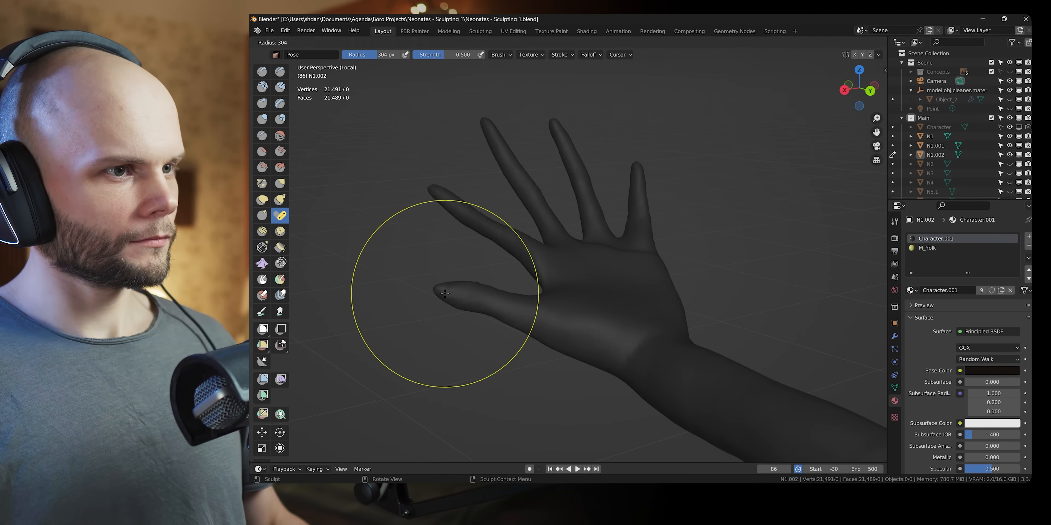
{"action": "left_click", "coordinate": [519, 234]}
{"action": "mouse_move", "coordinate": [519, 234]}
{"action": "middle_mouse_down"}
{"action": "mouse_move", "coordinate": [511, 239]}
{"action": "mouse_move", "coordinate": [481, 176]}
{"action": "mouse_move", "coordinate": [427, 180]}
{"action": "middle_mouse_up"}
{"action": "left_click_drag", "start_coordinate": [448, 137], "coordinate": [465, 129]}
{"action": "mouse_move", "coordinate": [465, 129]}
{"action": "middle_mouse_down"}
{"action": "mouse_move", "coordinate": [481, 171]}
{"action": "mouse_move", "coordinate": [477, 244]}
{"action": "middle_mouse_up"}
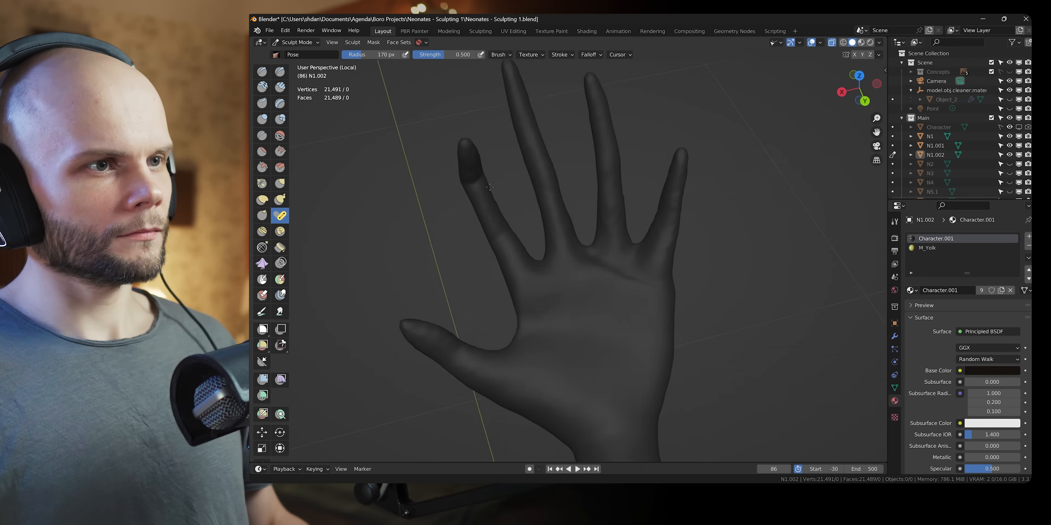
Curl the remaining fingers toward the palm at their joints with the Pose brush.
{"action": "key", "text": "f"}
{"action": "left_click", "coordinate": [475, 204]}
{"action": "mouse_move", "coordinate": [475, 204]}
{"action": "middle_mouse_down"}
{"action": "mouse_move", "coordinate": [469, 229]}
{"action": "mouse_move", "coordinate": [428, 143]}
{"action": "middle_mouse_up"}
{"action": "left_click_drag", "start_coordinate": [369, 126], "coordinate": [398, 118]}
{"action": "middle_click_drag", "start_coordinate": [397, 118], "coordinate": [587, 171]}
{"action": "middle_click_drag", "start_coordinate": [537, 216], "coordinate": [631, 182]}
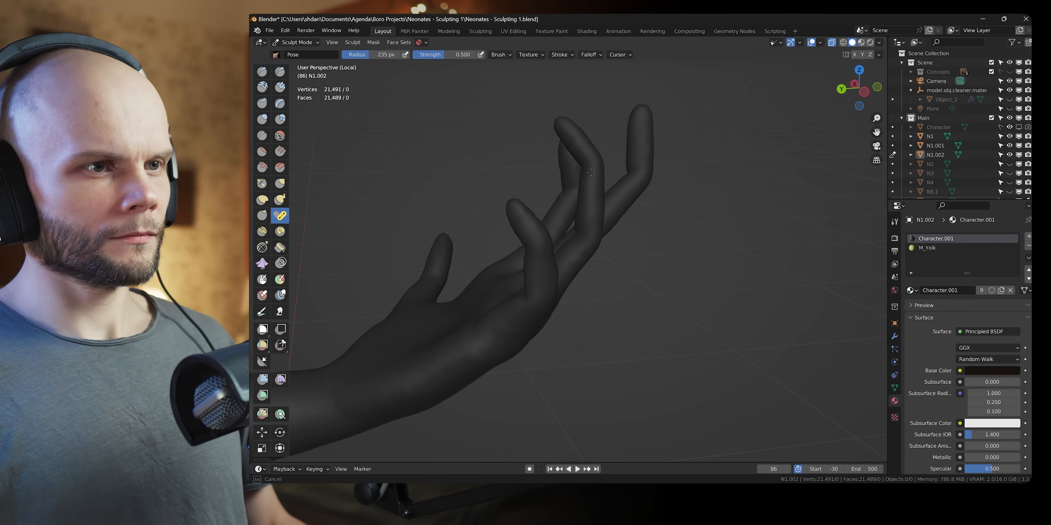
{"action": "left_click_drag", "start_coordinate": [591, 172], "coordinate": [587, 173]}
Curl the middle finger further inward with an enlarged Pose brush and refine its bend.
{"action": "mouse_move", "coordinate": [587, 174]}
{"action": "middle_mouse_down"}
{"action": "mouse_move", "coordinate": [547, 204]}
{"action": "mouse_move", "coordinate": [653, 179]}
{"action": "mouse_move", "coordinate": [489, 197]}
{"action": "middle_mouse_up"}
{"action": "key", "text": "f"}
{"action": "left_click", "coordinate": [668, 178]}
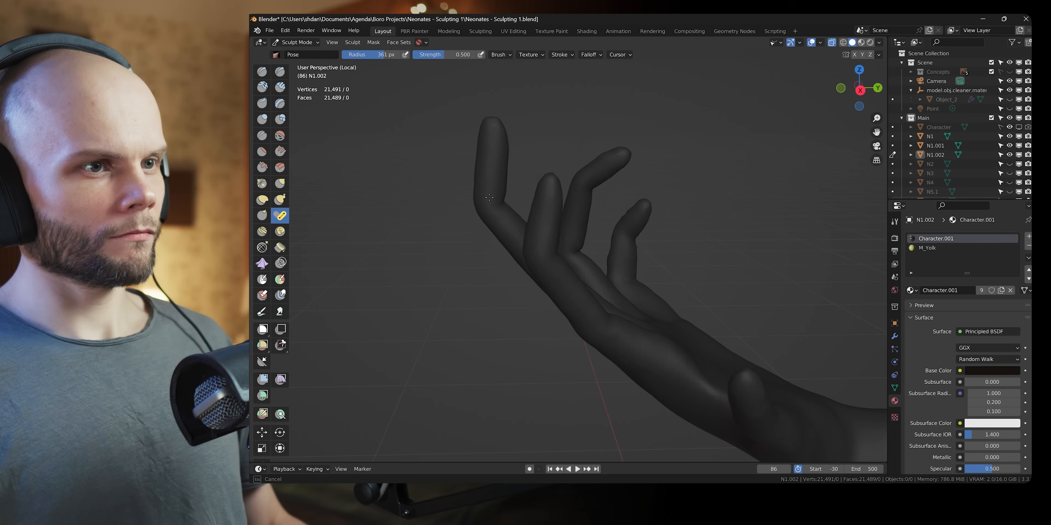
{"action": "left_click_drag", "start_coordinate": [489, 197], "coordinate": [554, 167]}
{"action": "mouse_move", "coordinate": [555, 167]}
{"action": "middle_mouse_down"}
{"action": "mouse_move", "coordinate": [624, 171]}
{"action": "mouse_move", "coordinate": [636, 184]}
{"action": "middle_mouse_up"}
{"action": "left_click_drag", "start_coordinate": [471, 221], "coordinate": [489, 204]}
{"action": "key", "text": "f"}
{"action": "left_click", "coordinate": [567, 178]}
Bend the fingers inward from the knuckles, enlarging the Pose brush radius to 500 px.
{"action": "mouse_move", "coordinate": [510, 192]}
{"action": "middle_mouse_down"}
{"action": "mouse_move", "coordinate": [547, 184]}
{"action": "mouse_move", "coordinate": [446, 225]}
{"action": "mouse_move", "coordinate": [571, 235]}
{"action": "middle_mouse_up"}
{"action": "key", "text": "f"}
{"action": "left_click", "coordinate": [607, 239]}
{"action": "left_click_drag", "start_coordinate": [530, 244], "coordinate": [506, 228]}
{"action": "key", "text": "f"}
{"action": "left_click", "coordinate": [580, 237]}
{"action": "mouse_move", "coordinate": [506, 227]}
{"action": "middle_mouse_down"}
{"action": "mouse_move", "coordinate": [571, 234]}
{"action": "mouse_move", "coordinate": [608, 200]}
{"action": "middle_mouse_up"}
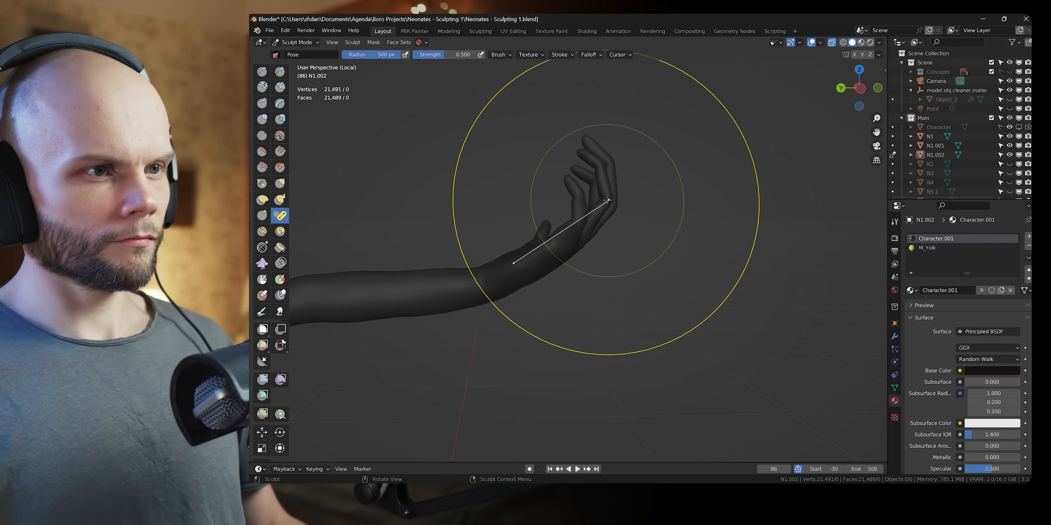
Switch to Edit Mode and lasso-select the hand's geometry up to the wrist.
{"action": "middle_click_drag", "start_coordinate": [593, 236], "coordinate": [510, 229]}
{"action": "key", "text": "Tab"}
{"action": "mouse_move", "coordinate": [418, 134]}
{"action": "left_mouse_down"}
{"action": "mouse_move", "coordinate": [572, 359]}
{"action": "mouse_move", "coordinate": [612, 253]}
{"action": "left_mouse_up"}
{"action": "mouse_move", "coordinate": [612, 253]}
{"action": "middle_mouse_down"}
{"action": "mouse_move", "coordinate": [615, 277]}
{"action": "mouse_move", "coordinate": [647, 184]}
{"action": "middle_mouse_up"}
Try rotating the selected hand by about -20° around its centre and about -18° around the wrist with proportional editing.
{"action": "key", "text": "g"}
{"action": "key", "text": "r"}
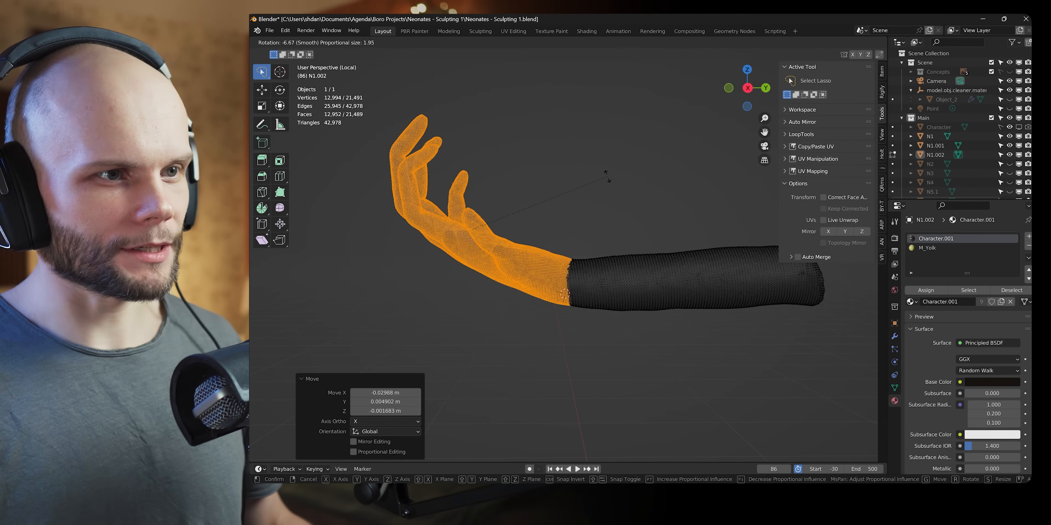
{"action": "right_click", "coordinate": [633, 185]}
{"action": "key", "text": "r"}
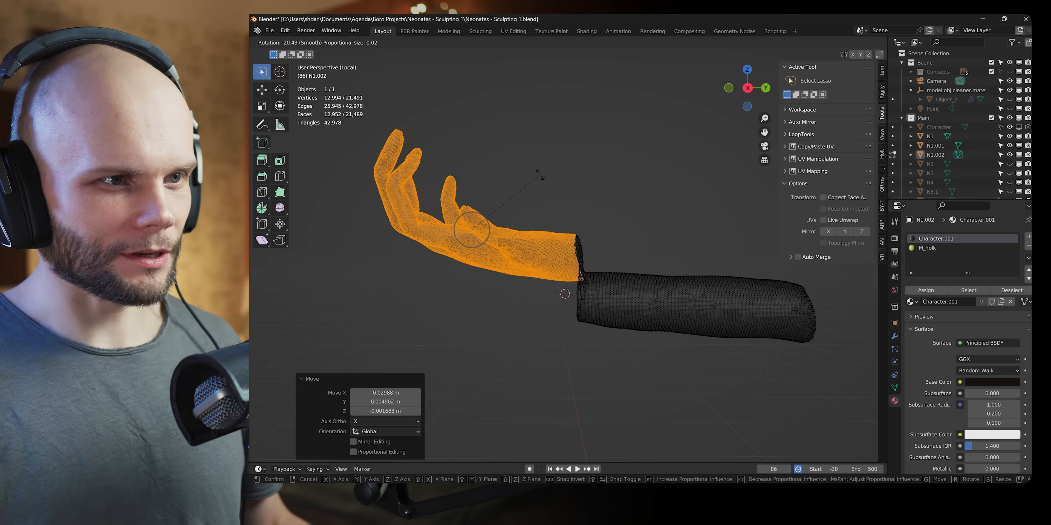
{"action": "left_click", "coordinate": [478, 169]}
{"action": "key", "text": "g"}
{"action": "key", "text": "r"}
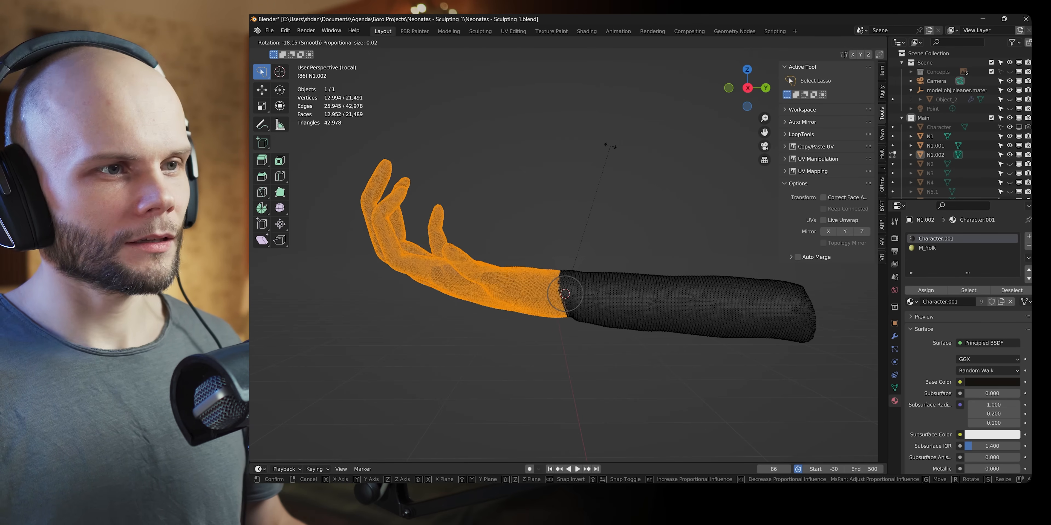
{"action": "left_click", "coordinate": [536, 164]}
Shrink the hand selection back from the wrist and rotate it about -42.6° in the right orthographic view.
{"action": "key", "text": "ctrl+minus"}
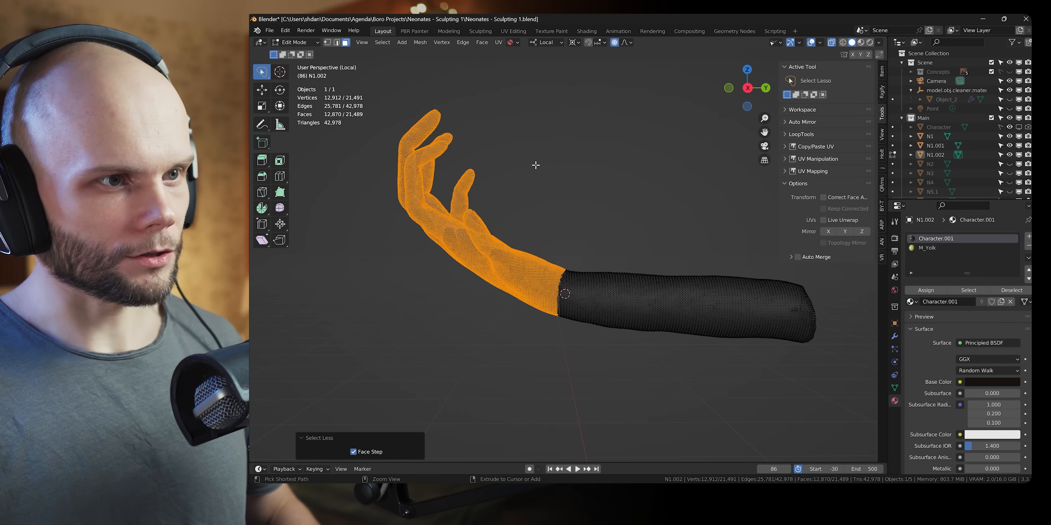
{"action": "key", "text": "ctrl+minus"}
{"action": "middle_click_drag", "start_coordinate": [626, 168], "coordinate": [596, 231]}
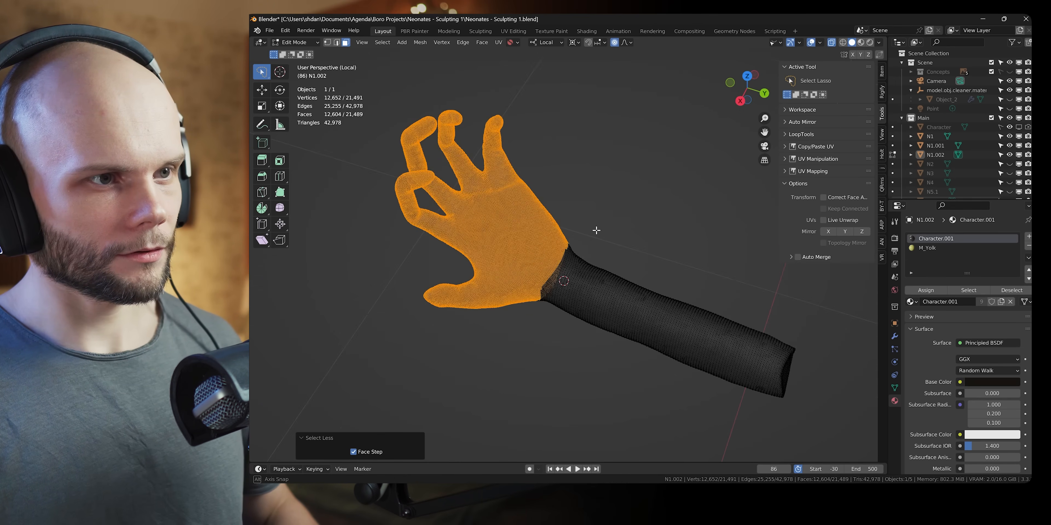
{"action": "left_click", "coordinate": [280, 72]}
{"action": "key", "text": "r"}
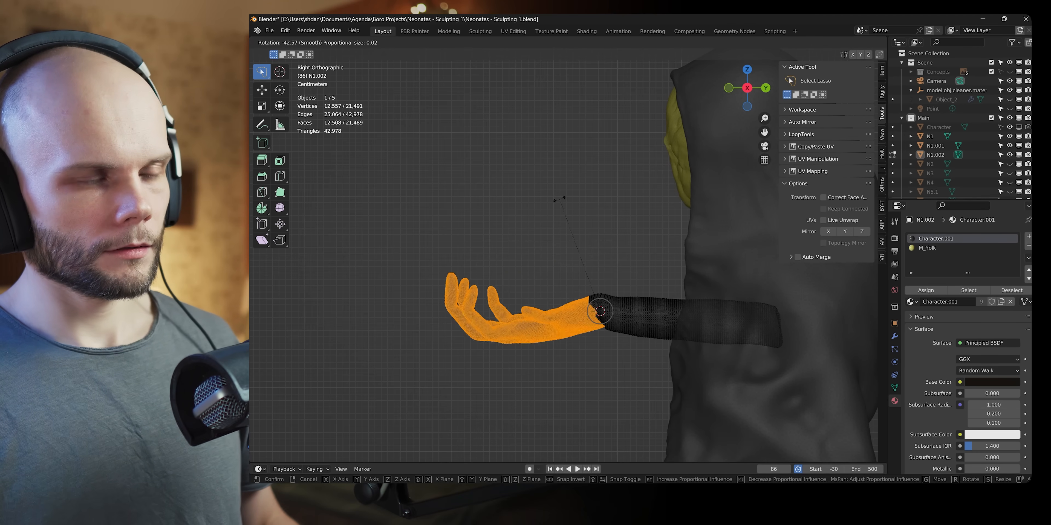
{"action": "left_click", "coordinate": [558, 199]}
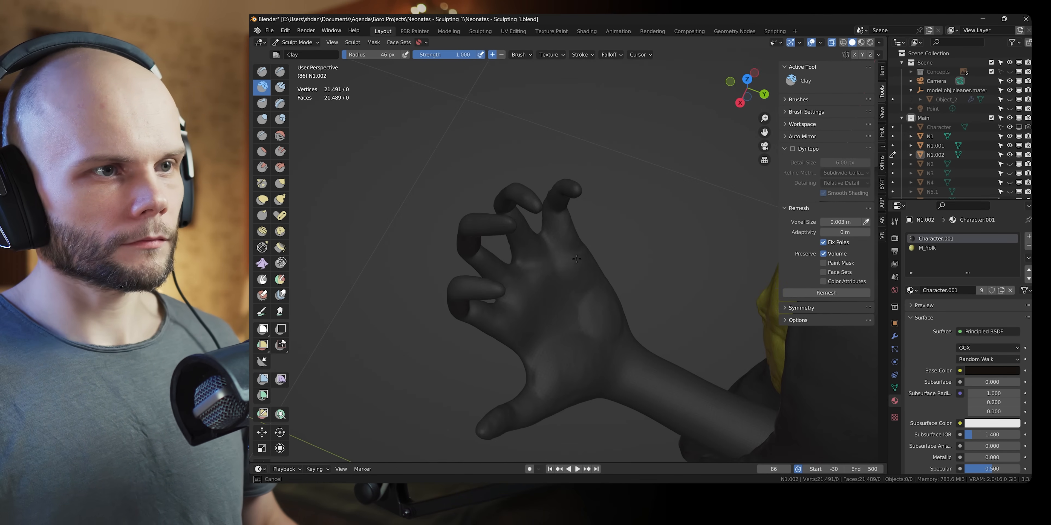
Build up the palm near the thumb with the Clay brush at 46 px radius and save the file.
{"action": "left_click_drag", "start_coordinate": [577, 259], "coordinate": [571, 273]}
{"action": "middle_click_drag", "start_coordinate": [571, 273], "coordinate": [600, 220]}
{"action": "key", "text": "ctrl+s"}
Adjust the shape of the palm with the Grab brush.
{"action": "key", "text": "f"}
{"action": "mouse_move", "coordinate": [526, 255]}
{"action": "middle_mouse_down", "text": "shift"}
{"action": "mouse_move", "coordinate": [604, 295]}
{"action": "mouse_move", "coordinate": [687, 244]}
{"action": "mouse_move", "coordinate": [580, 281]}
{"action": "middle_mouse_up", "text": "shift"}
{"action": "key", "text": "g"}
{"action": "left_click_drag", "start_coordinate": [579, 281], "coordinate": [566, 286]}
{"action": "mouse_move", "coordinate": [565, 286]}
{"action": "middle_mouse_down"}
{"action": "mouse_move", "coordinate": [600, 218]}
{"action": "mouse_move", "coordinate": [643, 226]}
{"action": "middle_mouse_up"}
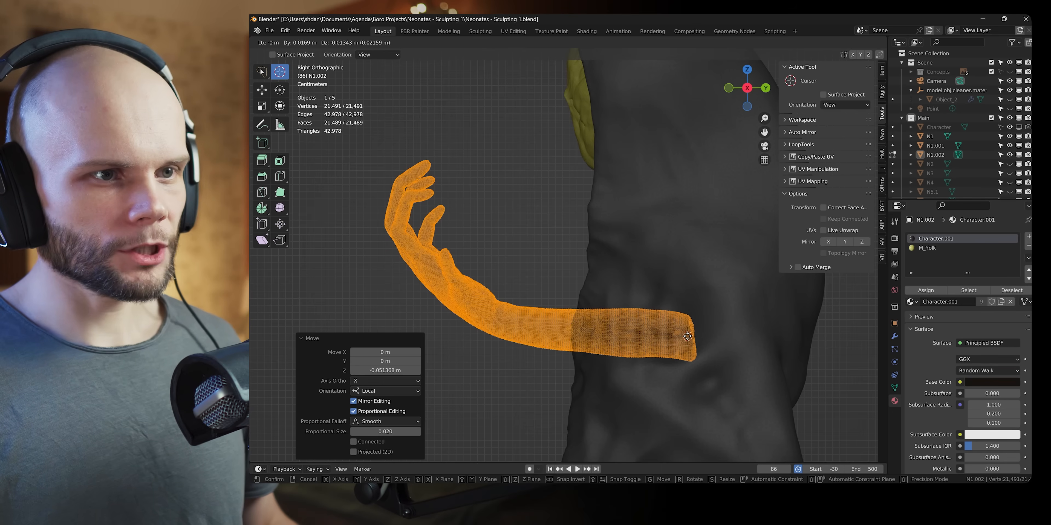
Move the whole arm about 0.0156 m in Y and -0.0143 m in Z, and rotate it 15.2° around the forearm's end.
{"action": "left_click", "coordinate": [686, 337]}
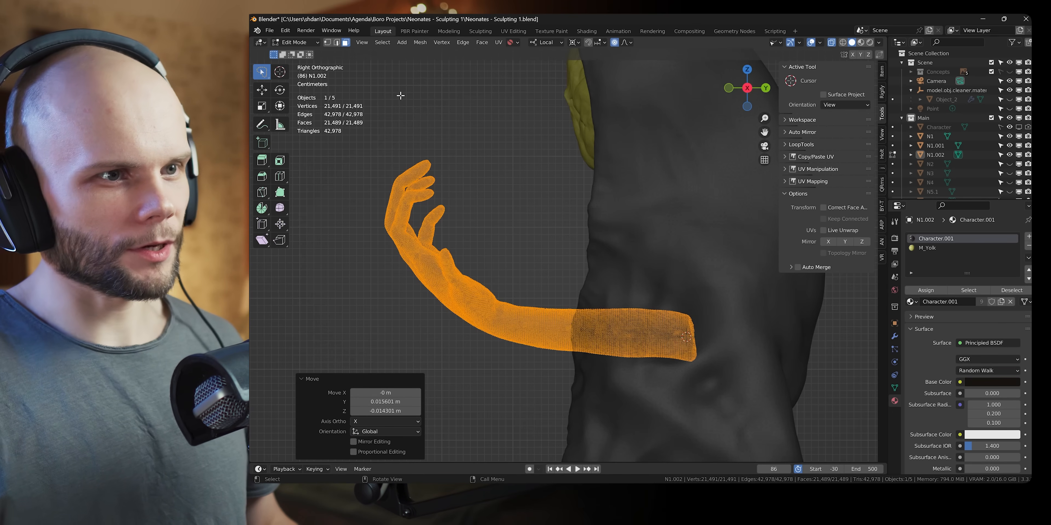
{"action": "key", "text": "r"}
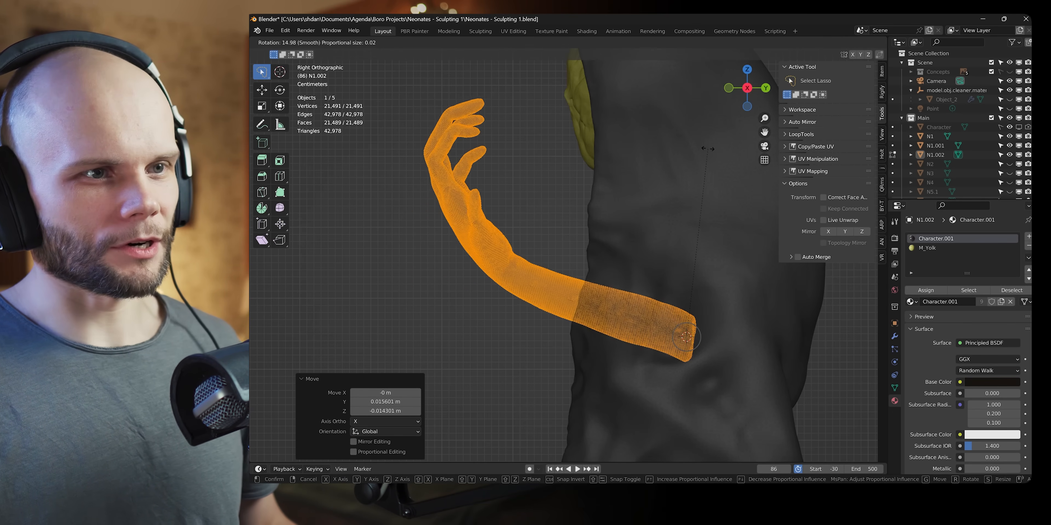
{"action": "left_click", "coordinate": [698, 163]}
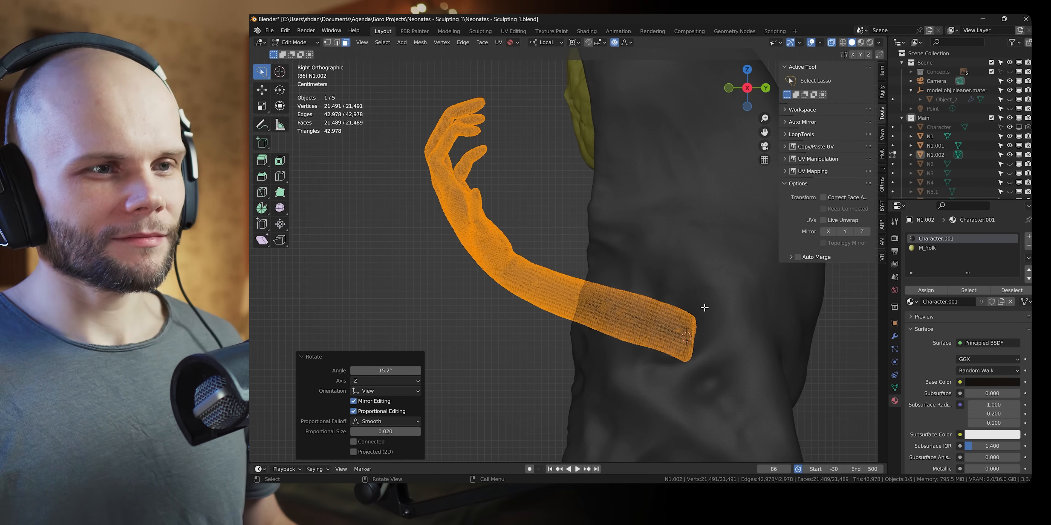
{"action": "middle_click_drag", "start_coordinate": [707, 299], "coordinate": [673, 323]}
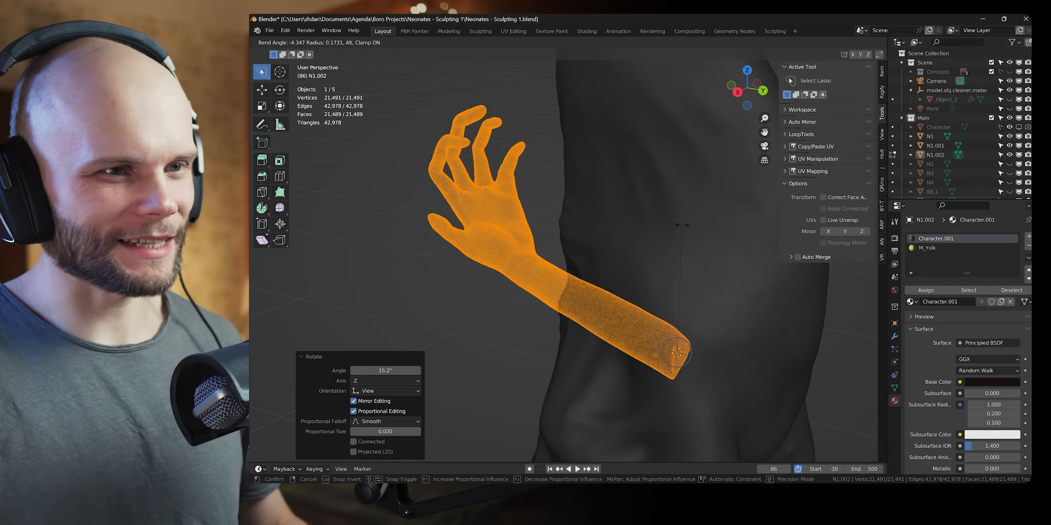
{"action": "right_click", "coordinate": [684, 230]}
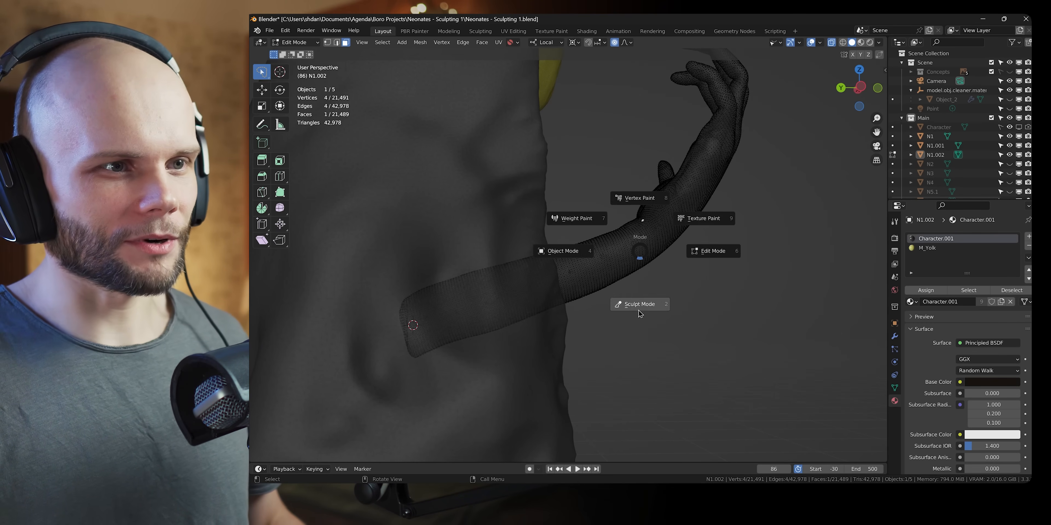
Switch to Sculpt Mode and reshape the forearm and wrist with the Grab brush at 267 px radius.
{"action": "left_click", "coordinate": [639, 305]}
{"action": "left_click", "coordinate": [601, 291]}
{"action": "middle_click_drag", "start_coordinate": [602, 290], "coordinate": [622, 282], "text": "shift"}
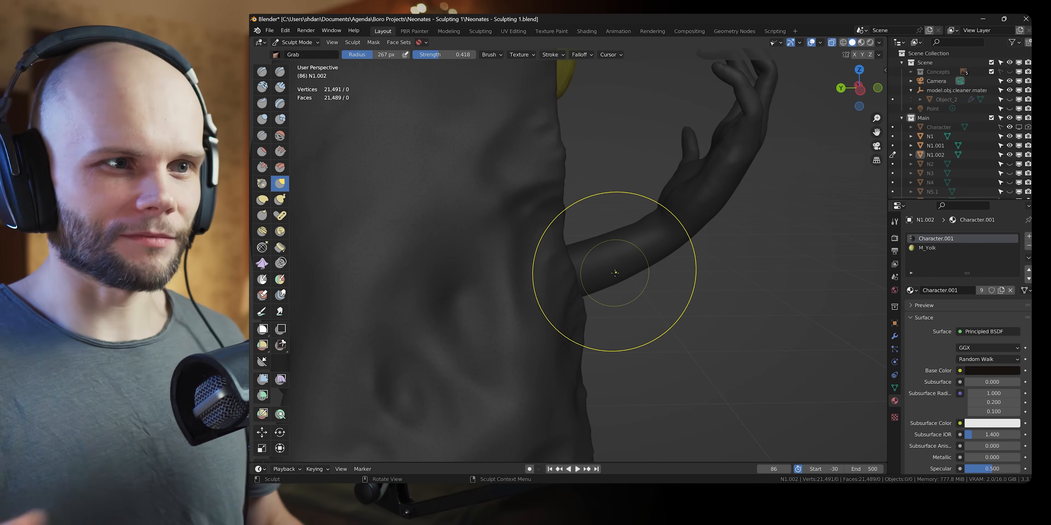
{"action": "mouse_move", "coordinate": [727, 192]}
{"action": "middle_mouse_down"}
{"action": "mouse_move", "coordinate": [563, 188]}
{"action": "mouse_move", "coordinate": [563, 235]}
{"action": "mouse_move", "coordinate": [588, 265]}
{"action": "middle_mouse_up"}
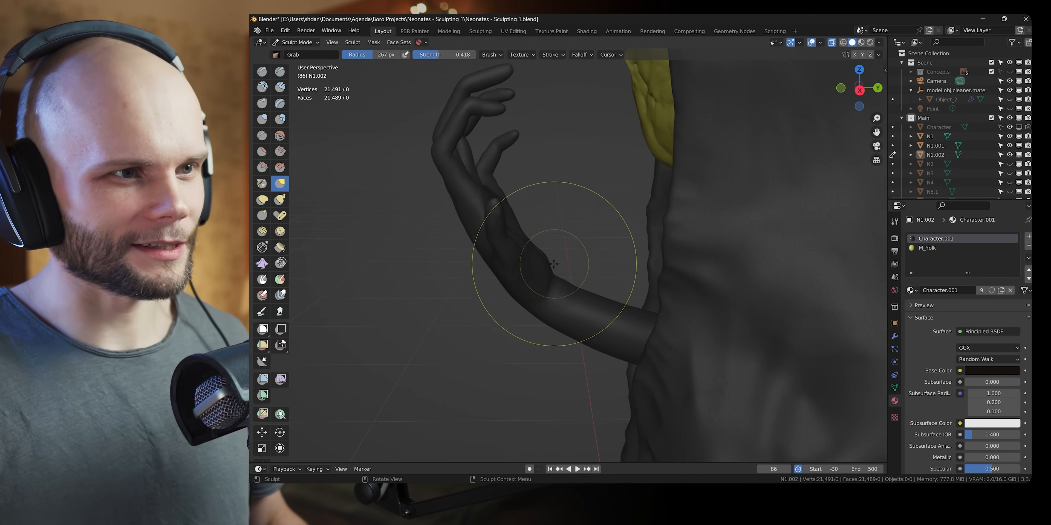
{"action": "mouse_move", "coordinate": [579, 272]}
{"action": "middle_mouse_down"}
{"action": "mouse_move", "coordinate": [636, 261]}
{"action": "mouse_move", "coordinate": [626, 235]}
{"action": "mouse_move", "coordinate": [603, 229]}
{"action": "mouse_move", "coordinate": [620, 220]}
{"action": "mouse_move", "coordinate": [609, 216]}
{"action": "middle_mouse_up"}
{"action": "key", "text": "f"}
{"action": "left_click", "coordinate": [565, 243]}
Build up the knuckles on the back of the hand with the Clay brush at 20 px radius.
{"action": "key", "text": "c"}
{"action": "mouse_move", "coordinate": [566, 243]}
{"action": "middle_mouse_down"}
{"action": "mouse_move", "coordinate": [652, 229]}
{"action": "mouse_move", "coordinate": [626, 159]}
{"action": "mouse_move", "coordinate": [598, 213]}
{"action": "mouse_move", "coordinate": [613, 240]}
{"action": "middle_mouse_up"}
{"action": "key", "text": "f"}
{"action": "left_click", "coordinate": [579, 204]}
{"action": "left_click_drag", "start_coordinate": [574, 194], "coordinate": [575, 223]}
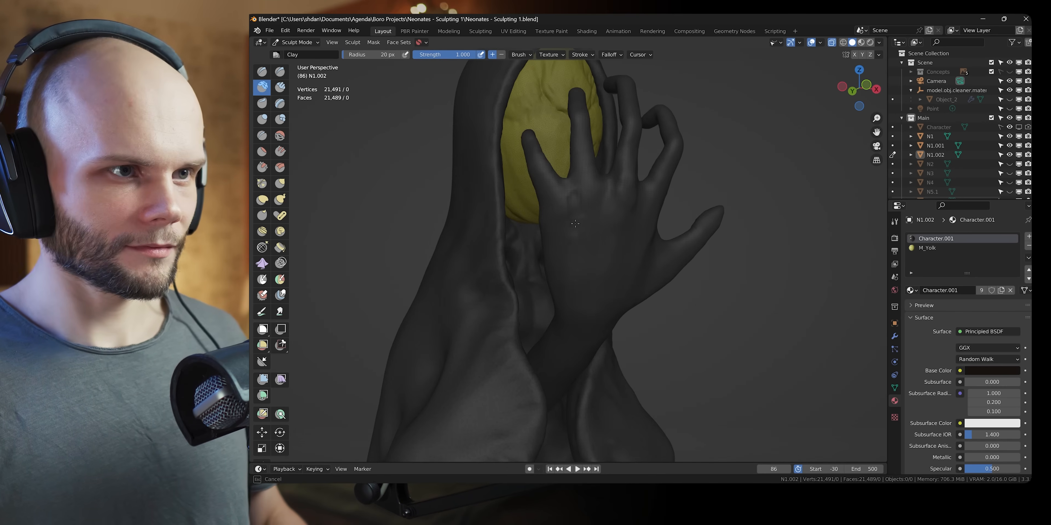
Refine the contours on the back of the hand with the Grab brush.
{"action": "key", "text": "g"}
{"action": "middle_click_drag", "start_coordinate": [584, 241], "coordinate": [603, 229]}
{"action": "left_click_drag", "start_coordinate": [604, 228], "coordinate": [593, 238]}
{"action": "mouse_move", "coordinate": [594, 239]}
{"action": "middle_mouse_down"}
{"action": "mouse_move", "coordinate": [587, 244]}
{"action": "mouse_move", "coordinate": [583, 220]}
{"action": "mouse_move", "coordinate": [612, 286]}
{"action": "middle_mouse_up"}
Bend the thumb slightly with the Pose brush and mask the hand except for the thumb.
{"action": "left_click", "coordinate": [280, 216]}
{"action": "left_click_drag", "start_coordinate": [669, 212], "coordinate": [663, 223]}
{"action": "key", "text": "f"}
{"action": "mouse_move", "coordinate": [663, 223]}
{"action": "middle_mouse_down"}
{"action": "mouse_move", "coordinate": [693, 216]}
{"action": "mouse_move", "coordinate": [660, 204]}
{"action": "mouse_move", "coordinate": [550, 244]}
{"action": "middle_mouse_up"}
{"action": "left_click", "coordinate": [755, 215]}
{"action": "middle_click_drag", "start_coordinate": [518, 196], "coordinate": [553, 176]}
Try to rotate the unmasked thumb with the Rotate tool in Cursor orientation.
{"action": "left_click", "coordinate": [280, 432]}
{"action": "key", "text": "ctrl+Tab"}
{"action": "key", "text": "ctrl+Tab"}
{"action": "middle_click_drag", "start_coordinate": [583, 245], "coordinate": [628, 248]}
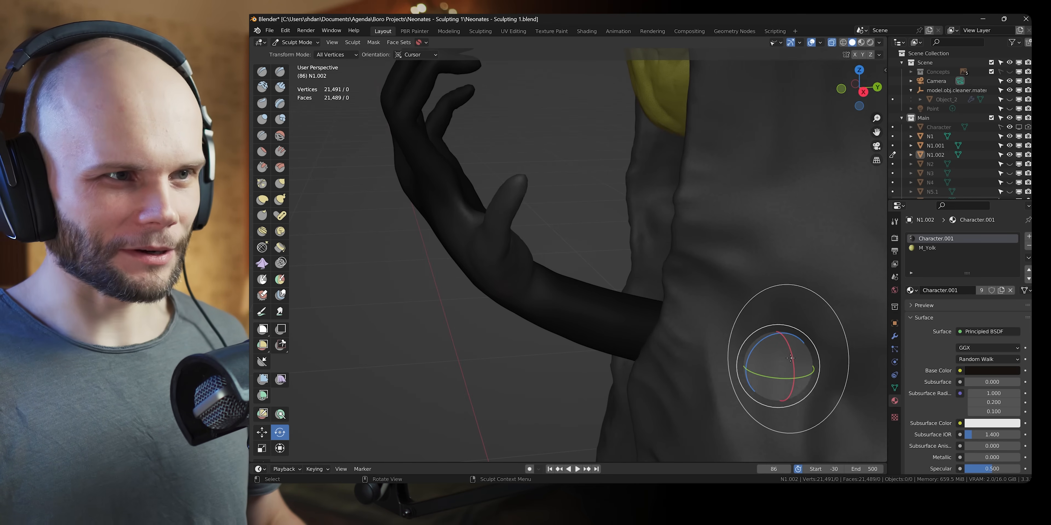
{"action": "middle_click_drag", "start_coordinate": [775, 364], "coordinate": [548, 239]}
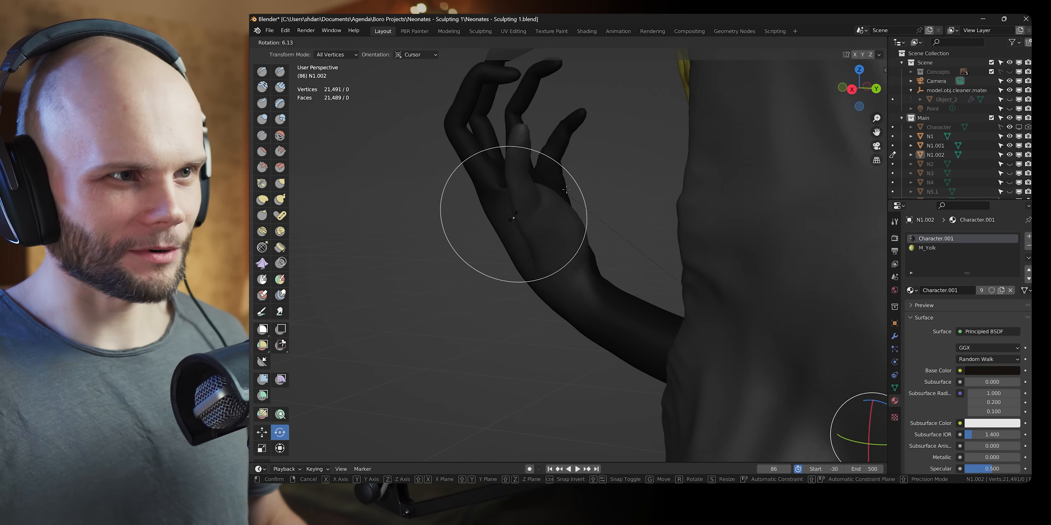
{"action": "left_click_drag", "start_coordinate": [603, 169], "coordinate": [603, 170]}
Switch to Object Mode and place the 3D cursor at the base of the thumb.
{"action": "middle_click_drag", "start_coordinate": [612, 212], "coordinate": [661, 248]}
{"action": "key", "text": "ctrl+Tab"}
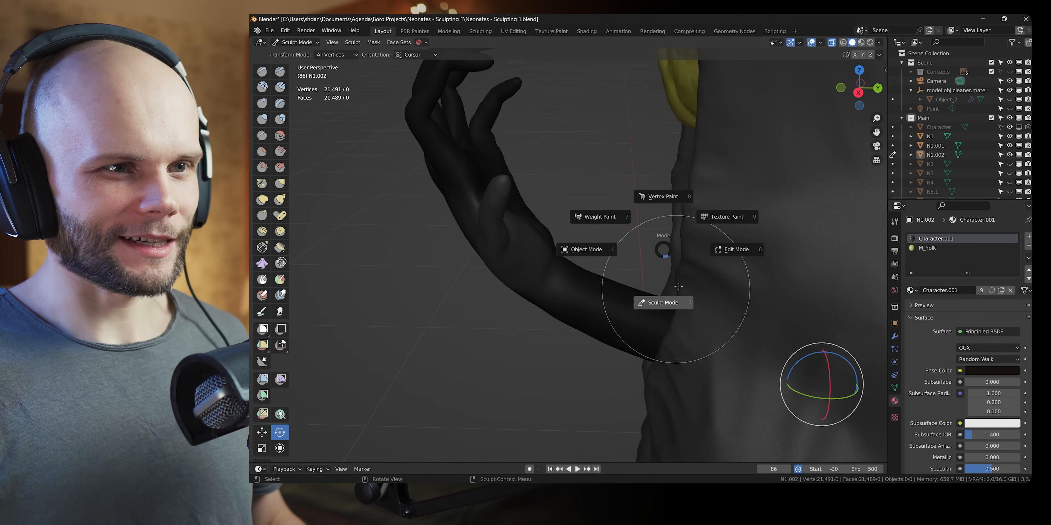
{"action": "left_click", "coordinate": [600, 249]}
{"action": "left_click", "coordinate": [288, 72]}
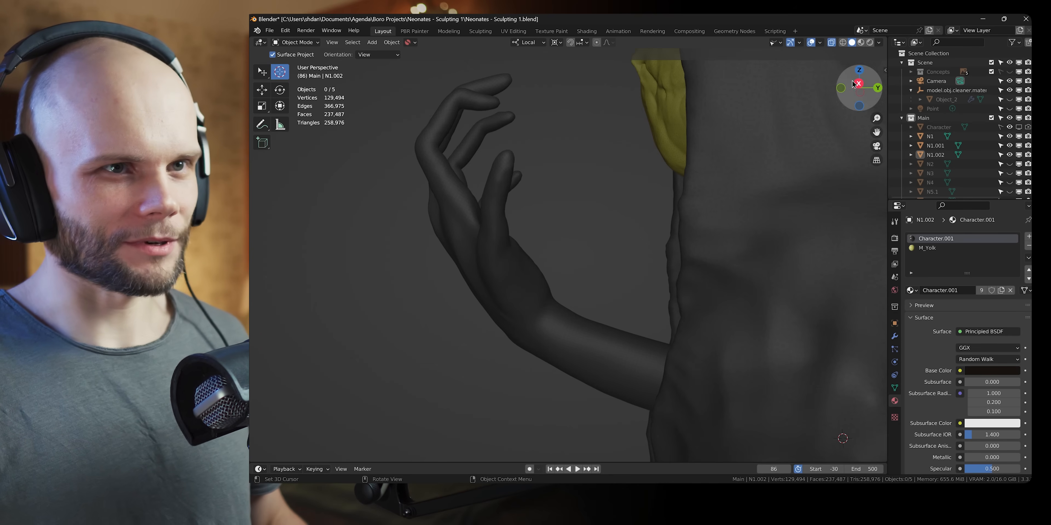
{"action": "left_click", "coordinate": [857, 92]}
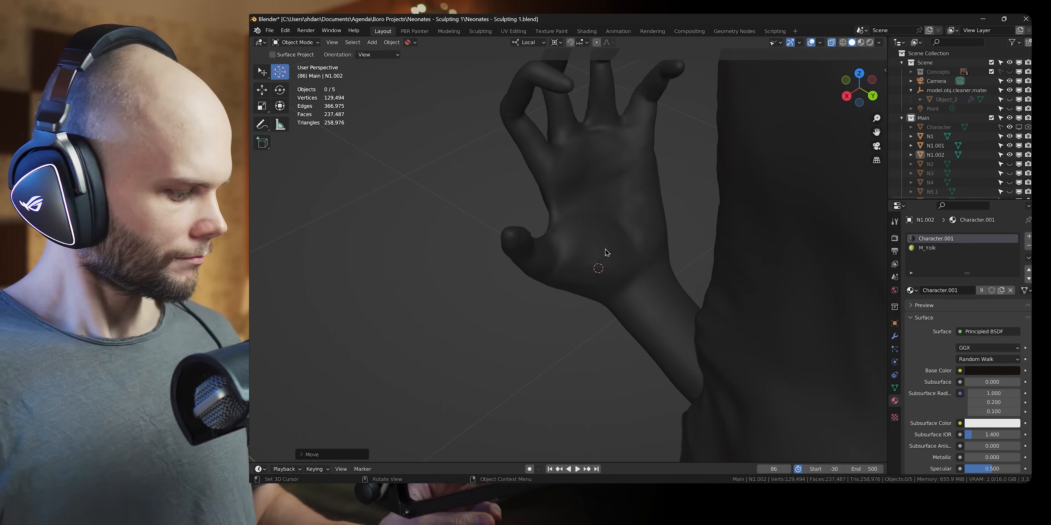
{"action": "mouse_move", "coordinate": [655, 255]}
{"action": "middle_mouse_down"}
{"action": "mouse_move", "coordinate": [604, 261]}
{"action": "mouse_move", "coordinate": [636, 285]}
{"action": "mouse_move", "coordinate": [541, 281]}
{"action": "middle_mouse_up"}
Return to Sculpt Mode, touch up the mask near the wrist, and rotate the thumb around the 3D cursor.
{"action": "key", "text": "ctrl+Tab"}
{"action": "left_click", "coordinate": [554, 273]}
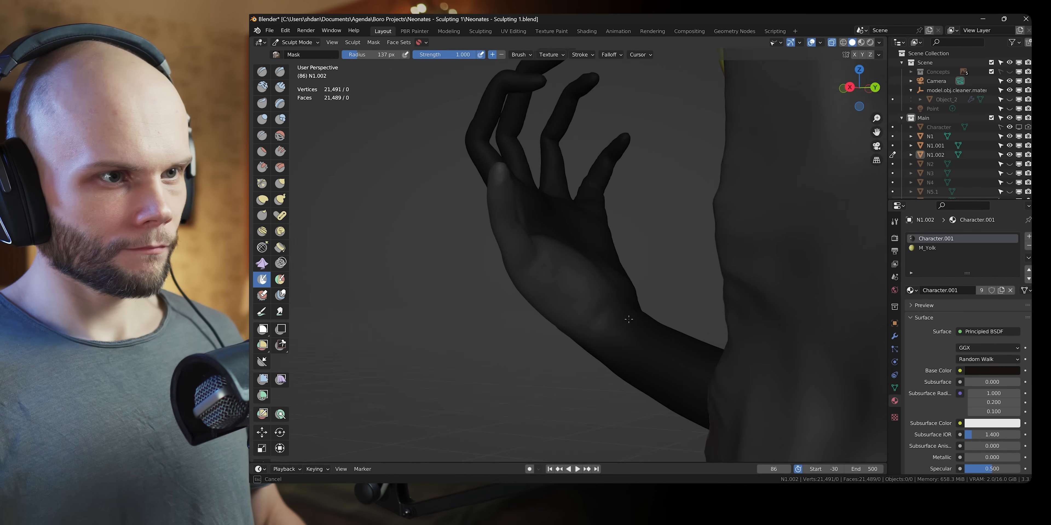
{"action": "middle_click_drag", "start_coordinate": [571, 266], "coordinate": [604, 261]}
{"action": "left_click_drag", "start_coordinate": [585, 254], "coordinate": [579, 254]}
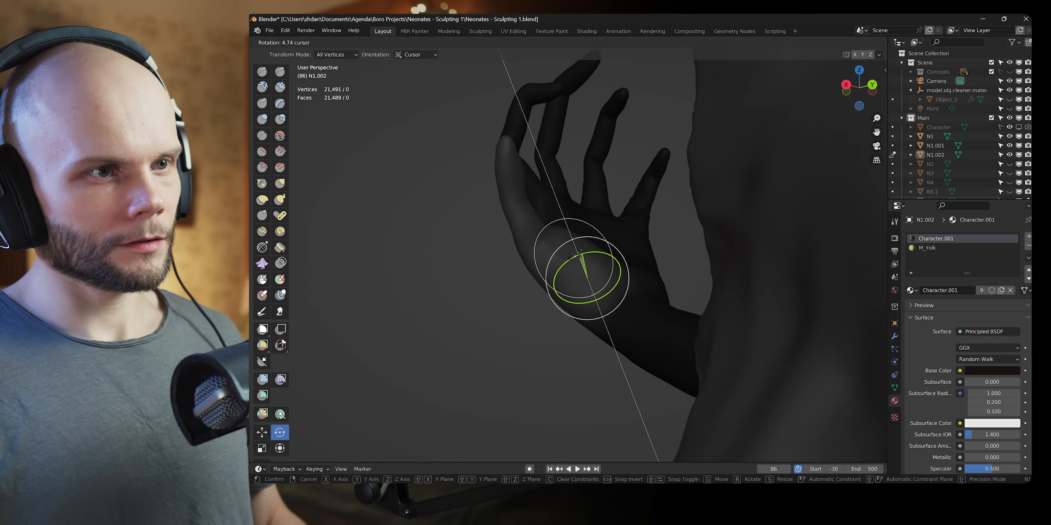
{"action": "middle_click_drag", "start_coordinate": [578, 254], "coordinate": [612, 261]}
{"action": "left_click_drag", "start_coordinate": [588, 233], "coordinate": [574, 235]}
{"action": "middle_click_drag", "start_coordinate": [574, 244], "coordinate": [628, 277]}
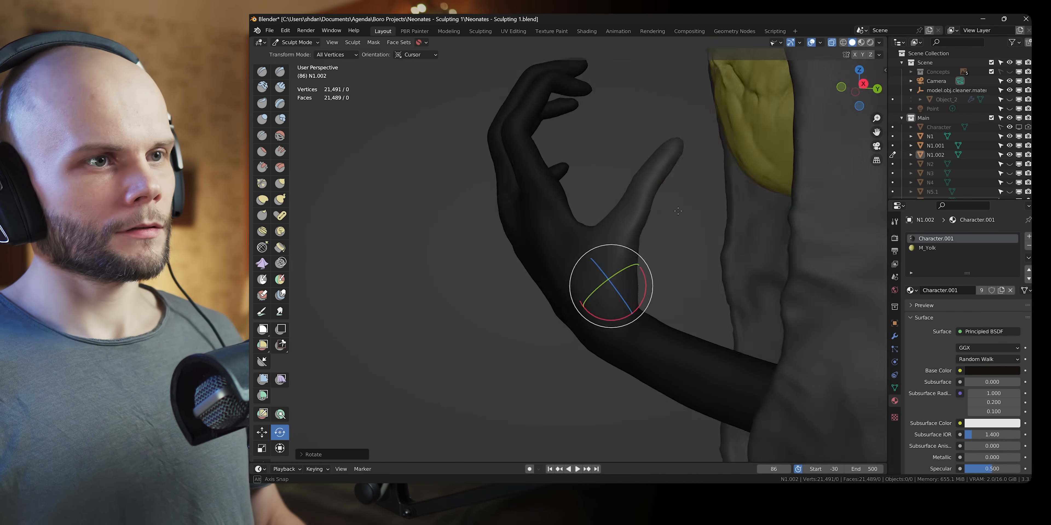
Shape the palm around the thumb's base with the Clay brush, carving into the surface.
{"action": "mouse_move", "coordinate": [558, 352]}
{"action": "middle_mouse_down"}
{"action": "mouse_move", "coordinate": [653, 236]}
{"action": "mouse_move", "coordinate": [652, 215]}
{"action": "mouse_move", "coordinate": [734, 229]}
{"action": "middle_mouse_up"}
{"action": "key", "text": "c"}
{"action": "mouse_move", "coordinate": [637, 326]}
{"action": "middle_mouse_down"}
{"action": "mouse_move", "coordinate": [588, 314]}
{"action": "mouse_move", "coordinate": [607, 270]}
{"action": "middle_mouse_up"}
{"action": "mouse_move", "coordinate": [608, 271]}
{"action": "left_mouse_down", "text": "ctrl"}
{"action": "mouse_move", "coordinate": [603, 222]}
{"action": "mouse_move", "coordinate": [602, 302]}
{"action": "left_mouse_up", "text": "ctrl"}
{"action": "mouse_move", "coordinate": [602, 302]}
{"action": "middle_mouse_down"}
{"action": "mouse_move", "coordinate": [568, 278]}
{"action": "mouse_move", "coordinate": [579, 228]}
{"action": "mouse_move", "coordinate": [571, 245]}
{"action": "mouse_move", "coordinate": [520, 197]}
{"action": "mouse_move", "coordinate": [668, 298]}
{"action": "middle_mouse_up"}
Cut the palm line around the thumb's base with the Crease brush at 132 px radius.
{"action": "key", "text": "f"}
{"action": "mouse_move", "coordinate": [670, 245]}
{"action": "middle_mouse_down", "text": "shift"}
{"action": "mouse_move", "coordinate": [650, 170]}
{"action": "mouse_move", "coordinate": [615, 316]}
{"action": "mouse_move", "coordinate": [643, 235]}
{"action": "mouse_move", "coordinate": [607, 272]}
{"action": "middle_mouse_up", "text": "shift"}
{"action": "key", "text": "f"}
{"action": "left_click", "coordinate": [637, 254]}
{"action": "key", "text": "shift+c"}
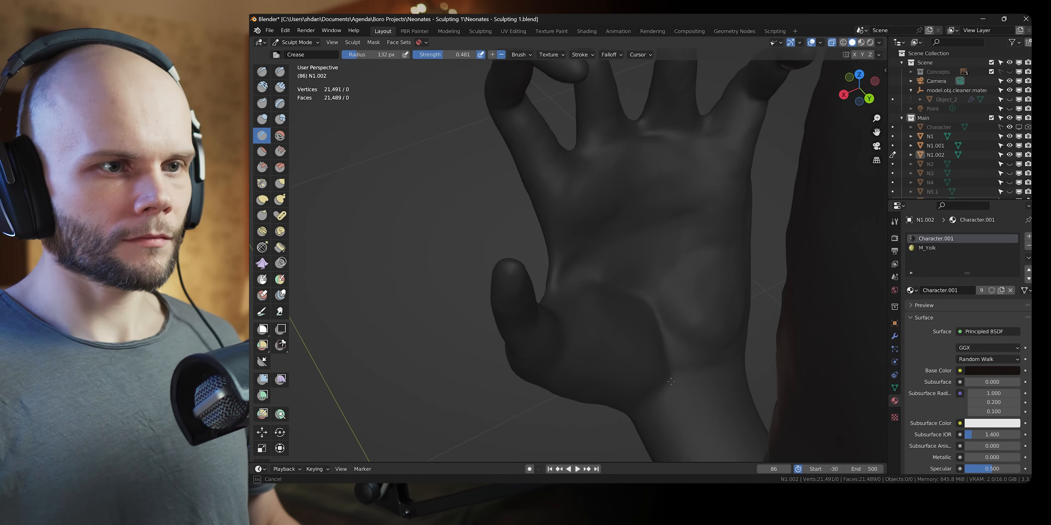
{"action": "mouse_move", "coordinate": [671, 381]}
{"action": "middle_mouse_down"}
{"action": "mouse_move", "coordinate": [569, 304]}
{"action": "mouse_move", "coordinate": [579, 236]}
{"action": "mouse_move", "coordinate": [576, 254]}
{"action": "mouse_move", "coordinate": [552, 251]}
{"action": "mouse_move", "coordinate": [571, 261]}
{"action": "mouse_move", "coordinate": [547, 271]}
{"action": "middle_mouse_up"}
Paint a mask over a curled finger with the Mask brush at 123 px radius.
{"action": "key", "text": "c"}
{"action": "key", "text": "m"}
{"action": "left_click_drag", "start_coordinate": [547, 271], "coordinate": [584, 261]}
{"action": "mouse_move", "coordinate": [583, 261]}
{"action": "middle_mouse_down"}
{"action": "mouse_move", "coordinate": [652, 244]}
{"action": "mouse_move", "coordinate": [640, 228]}
{"action": "middle_mouse_up"}
{"action": "left_click_drag", "start_coordinate": [641, 229], "coordinate": [657, 258]}
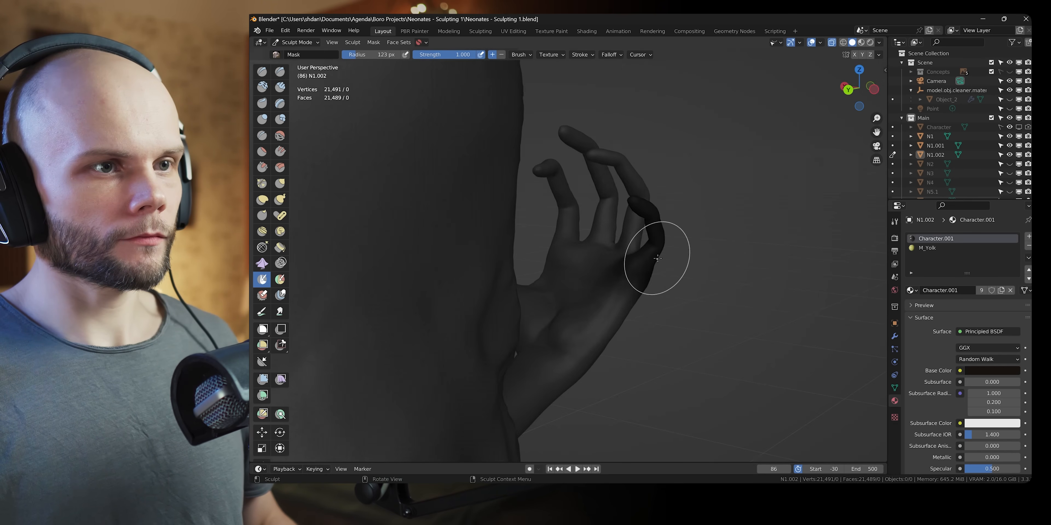
{"action": "middle_click_drag", "start_coordinate": [657, 258], "coordinate": [542, 261]}
Shift the unmasked part of the hand slightly with the Move tool.
{"action": "left_click", "coordinate": [262, 432]}
{"action": "middle_click_drag", "start_coordinate": [653, 278], "coordinate": [666, 264]}
{"action": "left_click_drag", "start_coordinate": [622, 295], "coordinate": [621, 300]}
{"action": "middle_click_drag", "start_coordinate": [621, 300], "coordinate": [708, 319]}
Switch to Object Mode, place the 3D cursor at the base of a finger, and save the file.
{"action": "key", "text": "ctrl+Tab"}
{"action": "middle_click_drag", "start_coordinate": [360, 396], "coordinate": [531, 367]}
{"action": "key", "text": "ctrl+s"}
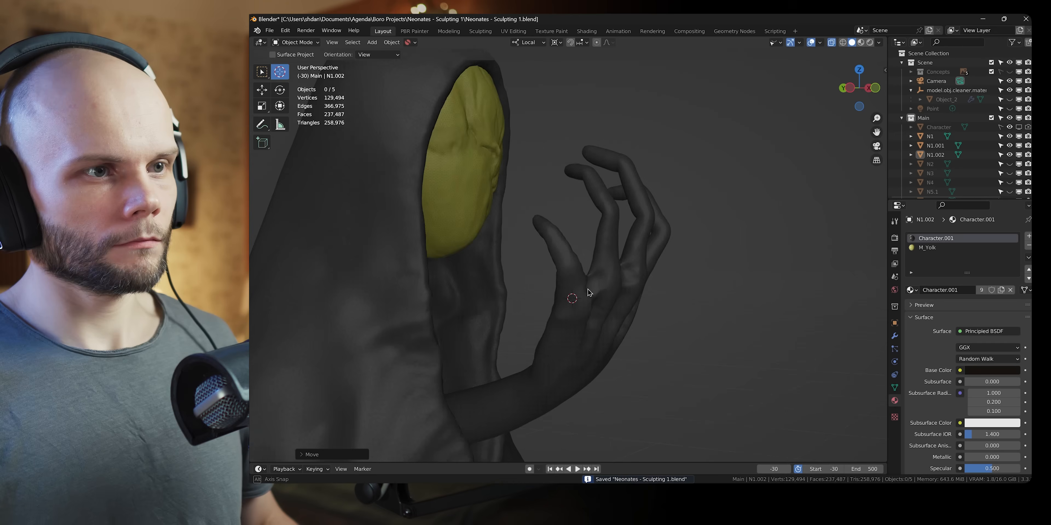
Return to Sculpt Mode and scale the unmasked finger with the Scale tool.
{"action": "key", "text": "ctrl+Tab"}
{"action": "left_click", "coordinate": [279, 448]}
{"action": "left_click", "coordinate": [262, 448]}
{"action": "mouse_move", "coordinate": [642, 246]}
{"action": "left_mouse_down"}
{"action": "mouse_move", "coordinate": [627, 268]}
{"action": "mouse_move", "coordinate": [649, 250]}
{"action": "mouse_move", "coordinate": [633, 264]}
{"action": "mouse_move", "coordinate": [645, 253]}
{"action": "mouse_move", "coordinate": [634, 239]}
{"action": "mouse_move", "coordinate": [645, 252]}
{"action": "left_mouse_up"}
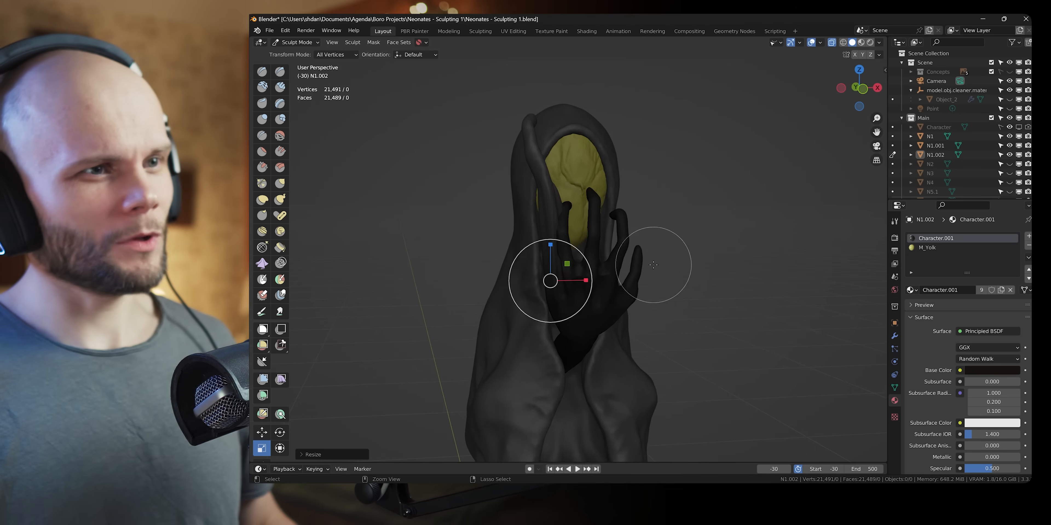
{"action": "mouse_move", "coordinate": [653, 264]}
{"action": "middle_mouse_down"}
{"action": "mouse_move", "coordinate": [680, 234]}
{"action": "mouse_move", "coordinate": [608, 258]}
{"action": "mouse_move", "coordinate": [665, 256]}
{"action": "middle_mouse_up"}
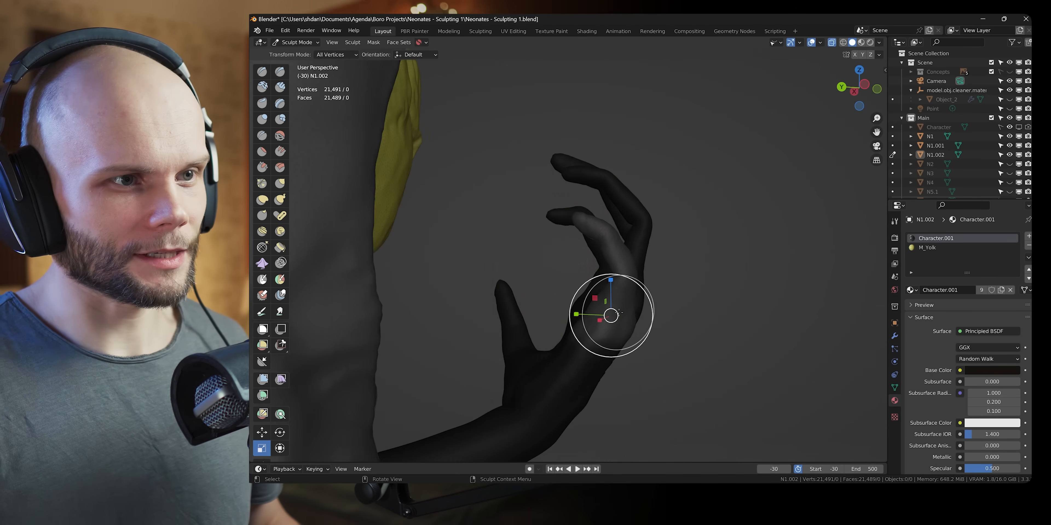
Try scaling the unmasked finger in the Default orientation, undo it, and try again in the Cursor orientation.
{"action": "left_click_drag", "start_coordinate": [620, 311], "coordinate": [648, 292]}
{"action": "key", "text": "ctrl+z"}
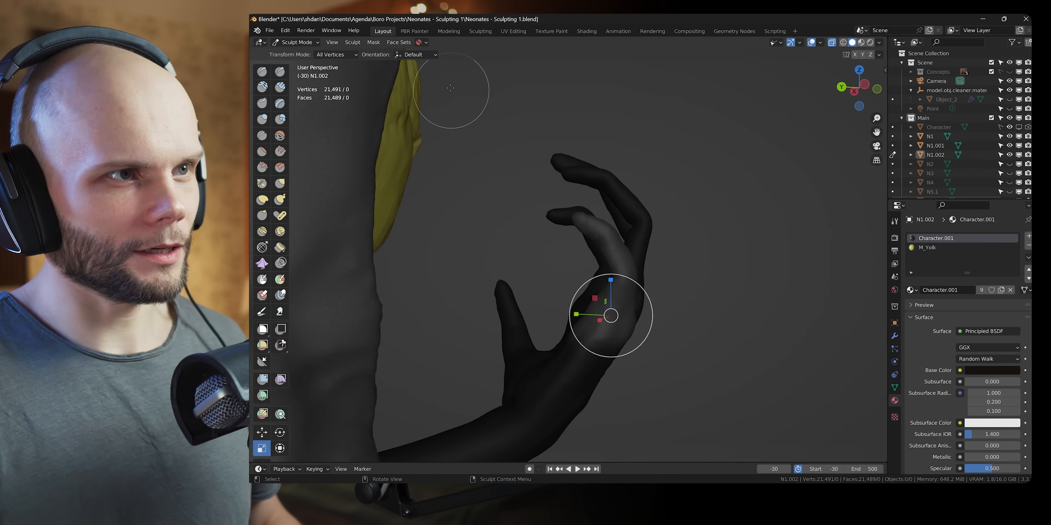
{"action": "left_click", "coordinate": [428, 55]}
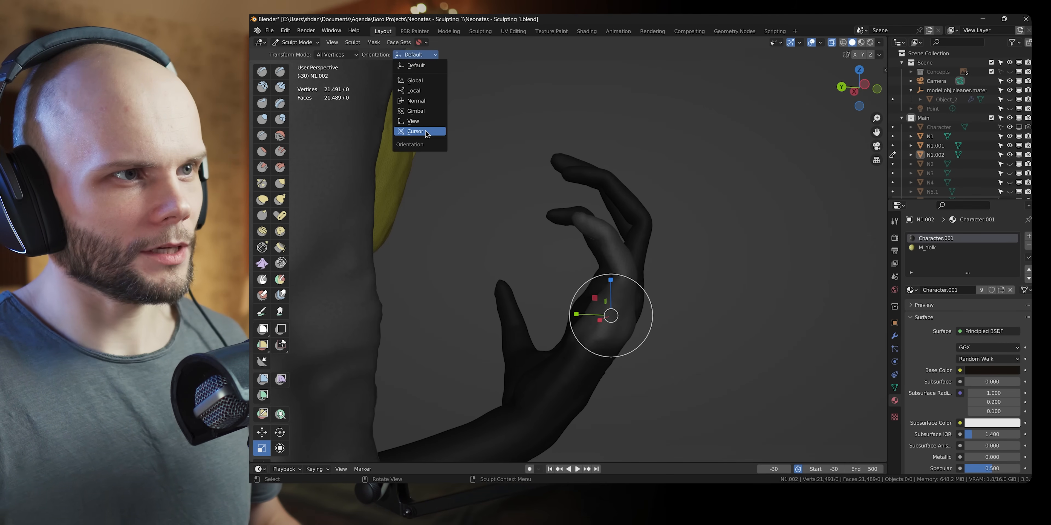
{"action": "left_click", "coordinate": [415, 131]}
{"action": "mouse_move", "coordinate": [616, 313]}
{"action": "left_mouse_down"}
{"action": "mouse_move", "coordinate": [631, 296]}
{"action": "mouse_move", "coordinate": [623, 304]}
{"action": "left_mouse_up"}
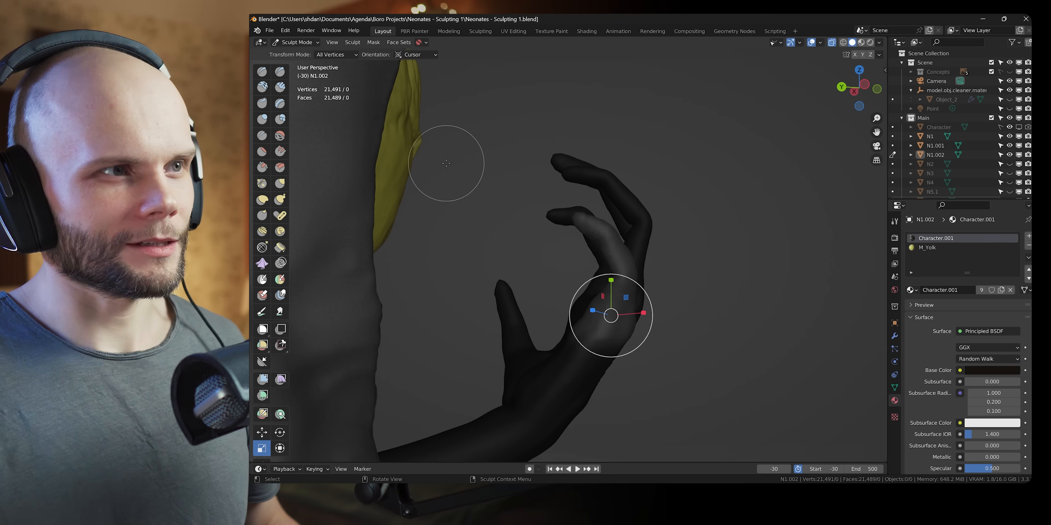
Set the transform orientation to View and try resizing the unmasked finger with the Transform tool.
{"action": "left_click", "coordinate": [410, 55]}
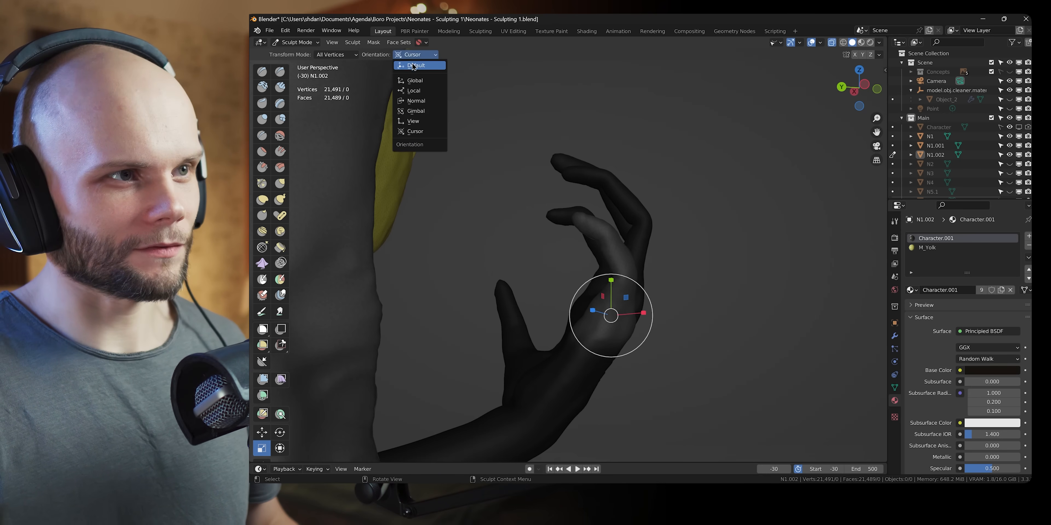
{"action": "left_click", "coordinate": [415, 82]}
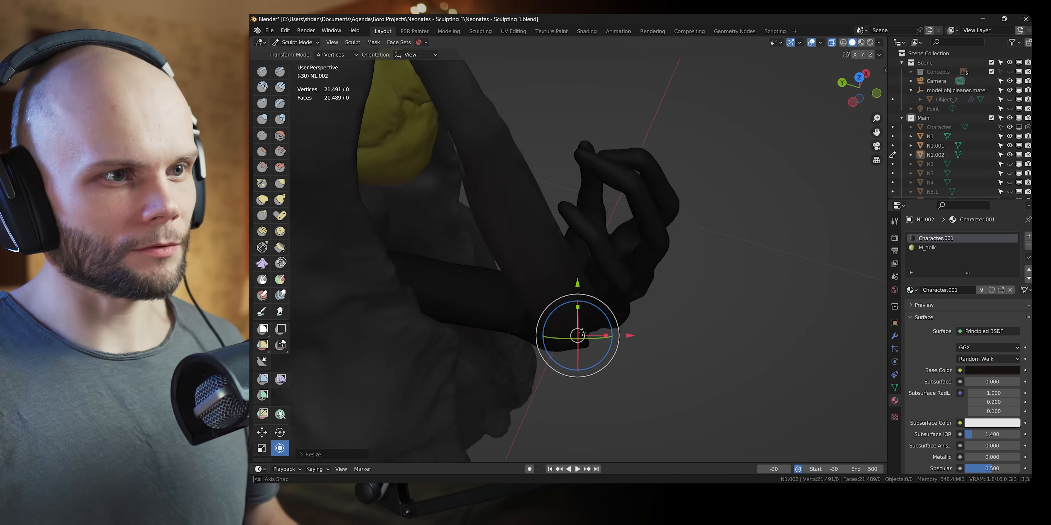
{"action": "middle_click_drag", "start_coordinate": [582, 332], "coordinate": [583, 331]}
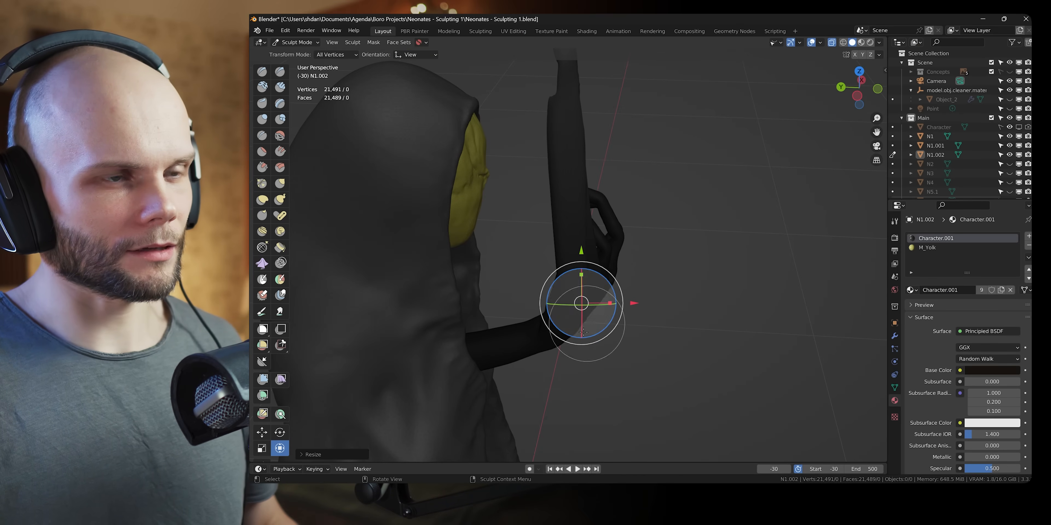
{"action": "middle_click_drag", "start_coordinate": [576, 365], "coordinate": [604, 316]}
{"action": "mouse_move", "coordinate": [612, 310]}
{"action": "middle_mouse_down", "text": "ctrl"}
{"action": "mouse_move", "coordinate": [647, 258]}
{"action": "mouse_move", "coordinate": [632, 259]}
{"action": "middle_mouse_up", "text": "ctrl"}
Clear the hand's mask and sculpt knuckles and tendons on the back of the hand with the Clay brush.
{"action": "key", "text": "alt+m"}
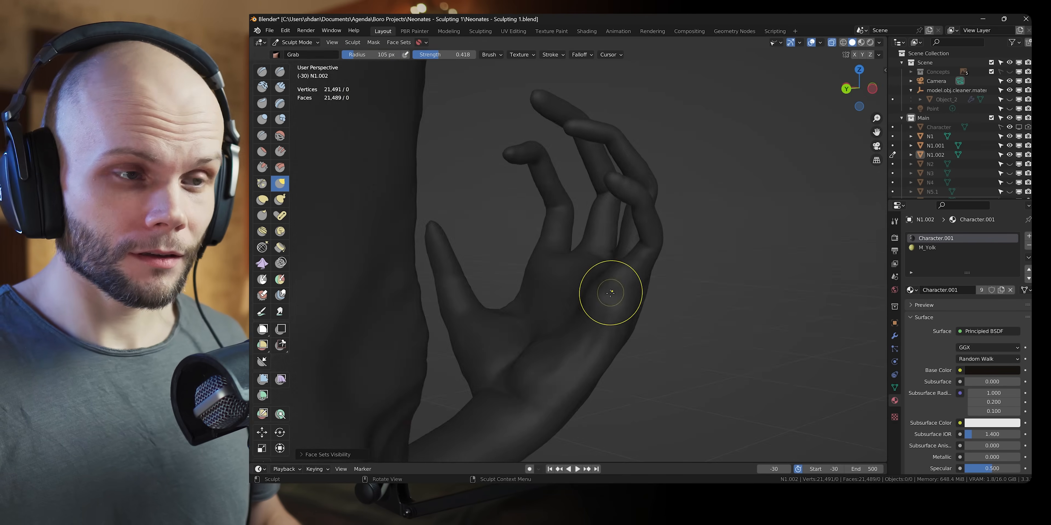
{"action": "mouse_move", "coordinate": [605, 291]}
{"action": "middle_mouse_down"}
{"action": "mouse_move", "coordinate": [566, 332]}
{"action": "mouse_move", "coordinate": [528, 292]}
{"action": "middle_mouse_up"}
{"action": "key", "text": "c"}
{"action": "left_click_drag", "start_coordinate": [547, 298], "coordinate": [524, 261]}
{"action": "middle_click_drag", "start_coordinate": [530, 274], "coordinate": [599, 277]}
{"action": "middle_click_drag", "start_coordinate": [669, 261], "coordinate": [592, 244]}
{"action": "left_click_drag", "start_coordinate": [595, 245], "coordinate": [597, 195]}
{"action": "mouse_move", "coordinate": [591, 229]}
{"action": "middle_mouse_down"}
{"action": "mouse_move", "coordinate": [685, 241]}
{"action": "mouse_move", "coordinate": [612, 249]}
{"action": "mouse_move", "coordinate": [649, 214]}
{"action": "mouse_move", "coordinate": [788, 204]}
{"action": "mouse_move", "coordinate": [737, 212]}
{"action": "mouse_move", "coordinate": [664, 189]}
{"action": "middle_mouse_up"}
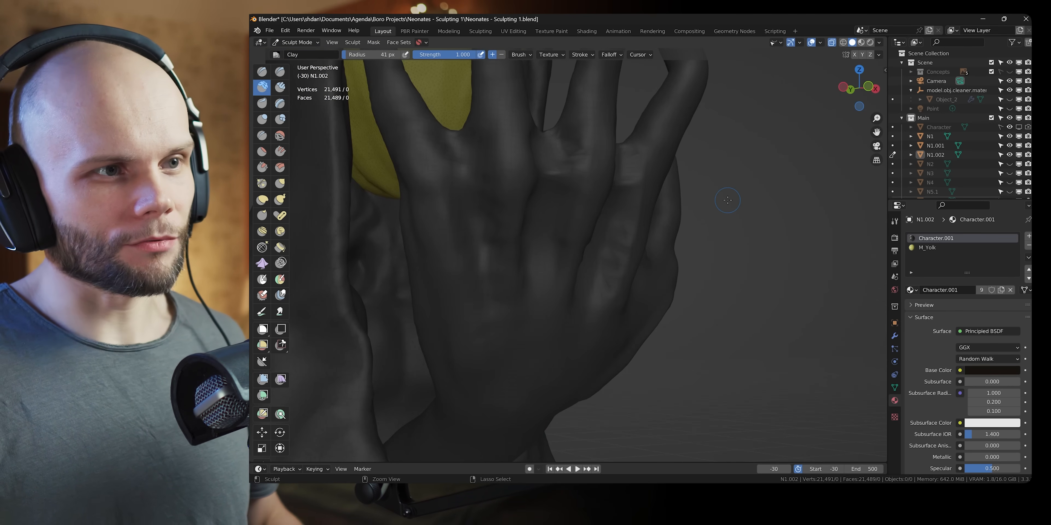
Remesh the hand and strengthen the tendons behind the knuckles with the Clay brush, enlarging its radius to 102 px.
{"action": "middle_click_drag", "start_coordinate": [727, 200], "coordinate": [651, 266]}
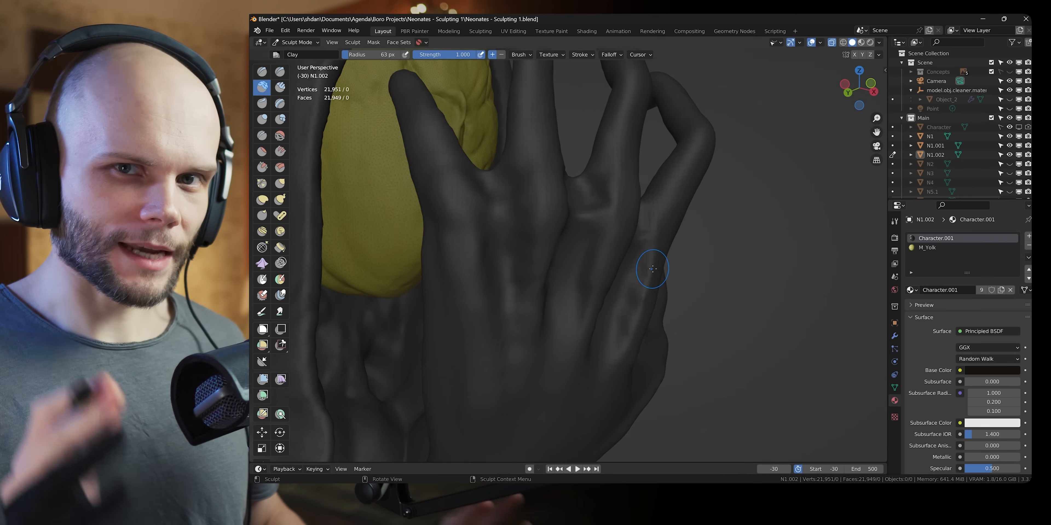
{"action": "mouse_move", "coordinate": [652, 268]}
{"action": "middle_mouse_down"}
{"action": "mouse_move", "coordinate": [635, 265]}
{"action": "mouse_move", "coordinate": [648, 268]}
{"action": "middle_mouse_up"}
{"action": "left_click", "coordinate": [653, 266]}
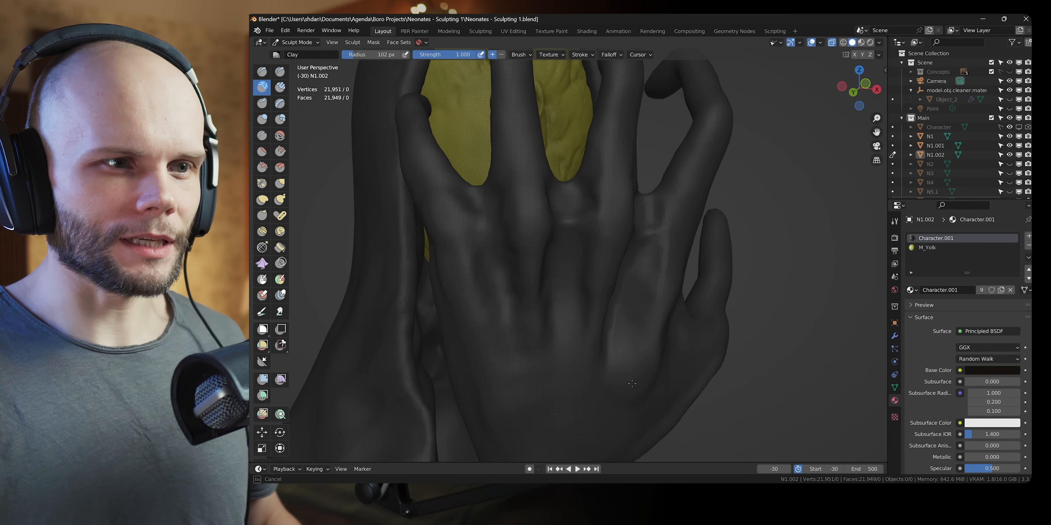
{"action": "middle_click_drag", "start_coordinate": [681, 262], "coordinate": [581, 256]}
{"action": "middle_click_drag", "start_coordinate": [604, 289], "coordinate": [598, 275]}
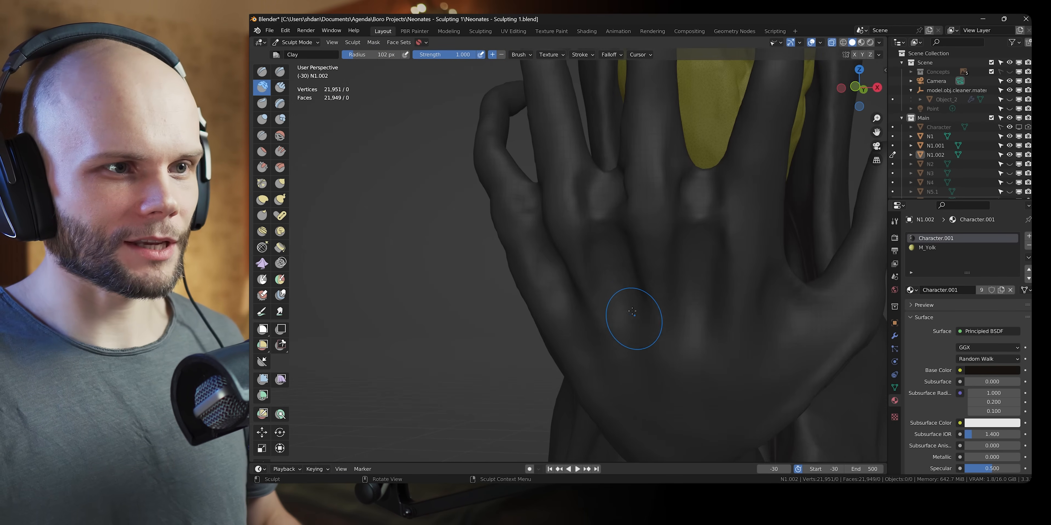
Sculpt the tendon at the thumb's base with the Clay brush at 119 px and adjust the hand's shape with the Grab brush.
{"action": "middle_click_drag", "start_coordinate": [632, 312], "coordinate": [662, 241]}
{"action": "key", "text": "f"}
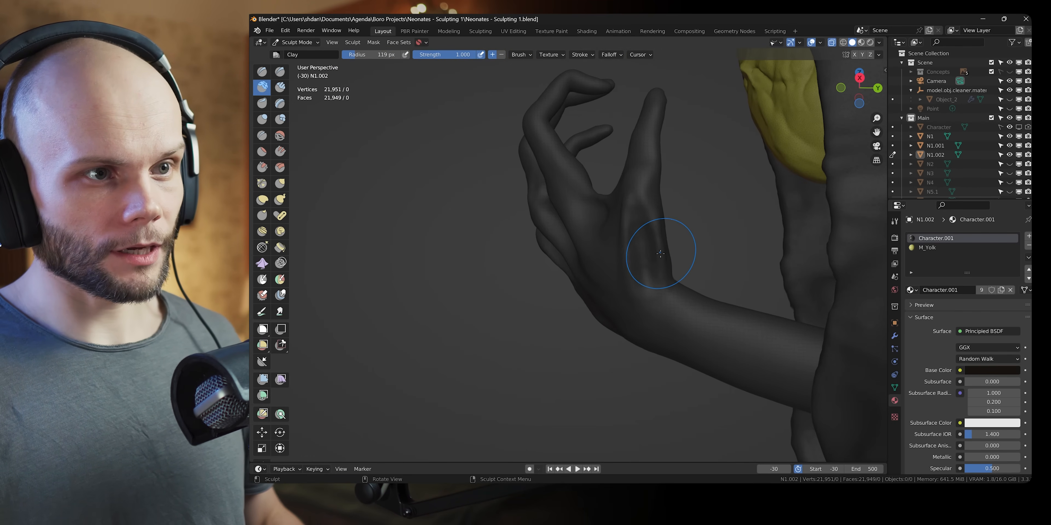
{"action": "middle_click_drag", "start_coordinate": [673, 258], "coordinate": [653, 273]}
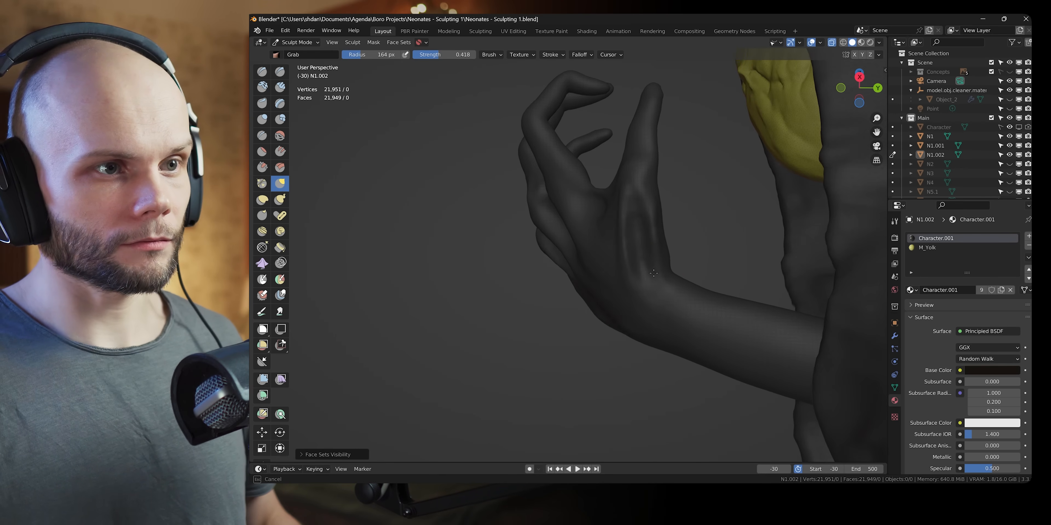
{"action": "left_click", "coordinate": [634, 219]}
{"action": "mouse_move", "coordinate": [633, 219]}
{"action": "middle_mouse_down"}
{"action": "mouse_move", "coordinate": [669, 251]}
{"action": "mouse_move", "coordinate": [587, 305]}
{"action": "mouse_move", "coordinate": [558, 295]}
{"action": "mouse_move", "coordinate": [539, 305]}
{"action": "mouse_move", "coordinate": [603, 288]}
{"action": "mouse_move", "coordinate": [587, 282]}
{"action": "mouse_move", "coordinate": [608, 271]}
{"action": "mouse_move", "coordinate": [587, 274]}
{"action": "middle_mouse_up"}
{"action": "key", "text": "f"}
{"action": "left_click", "coordinate": [603, 287]}
{"action": "left_click_drag", "start_coordinate": [577, 178], "coordinate": [558, 305]}
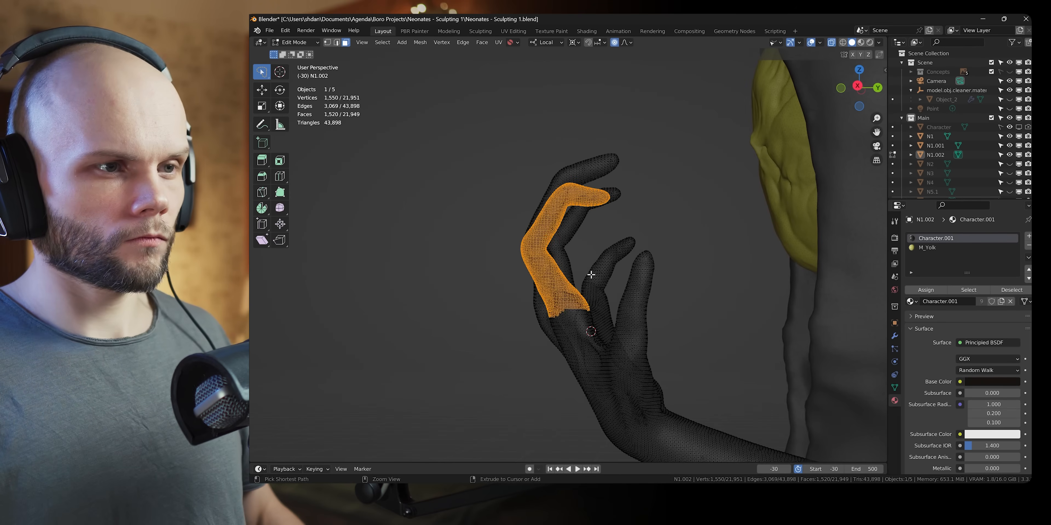
Repose the selected fingers in Edit Mode with proportional editing, placing the 3D cursor at the middle finger's base as pivot.
{"action": "middle_click_drag", "start_coordinate": [589, 277], "coordinate": [582, 291]}
{"action": "key", "text": "r"}
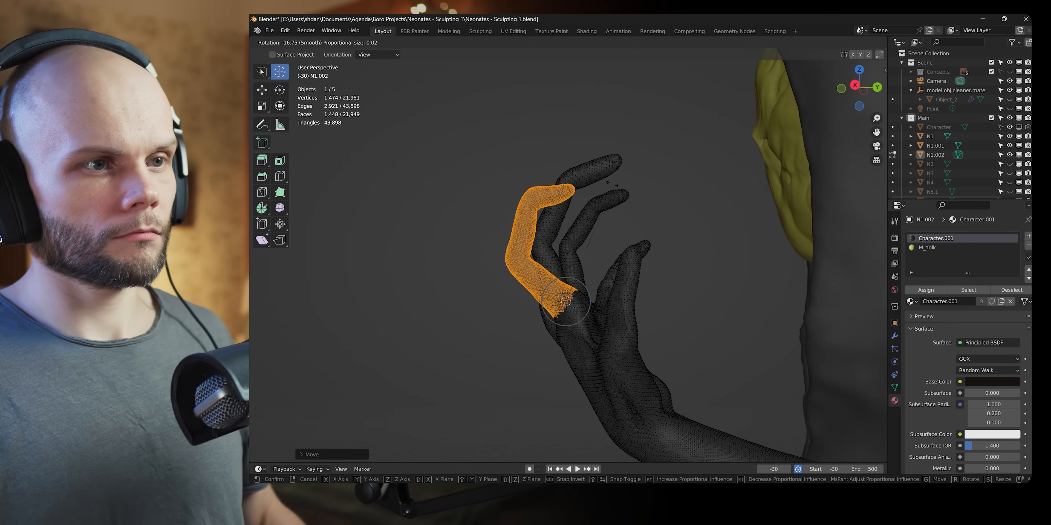
{"action": "right_click", "coordinate": [614, 158]}
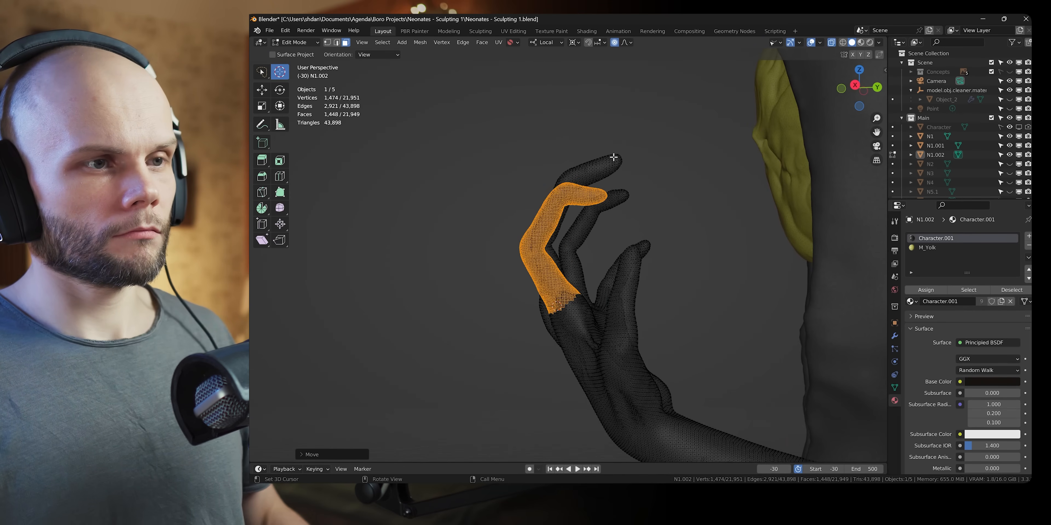
{"action": "left_click_drag", "start_coordinate": [370, 192], "coordinate": [392, 399]}
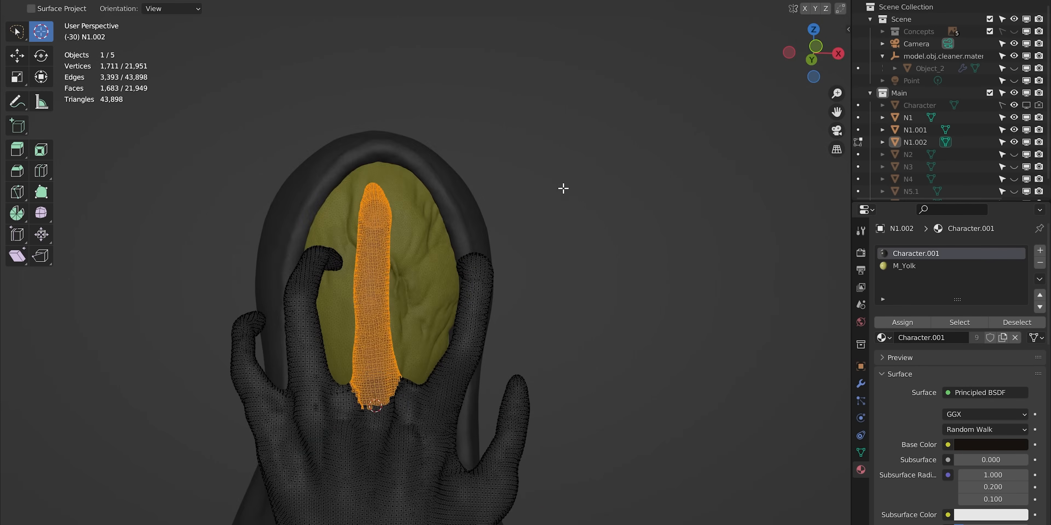
{"action": "middle_click_drag", "start_coordinate": [563, 188], "coordinate": [603, 143]}
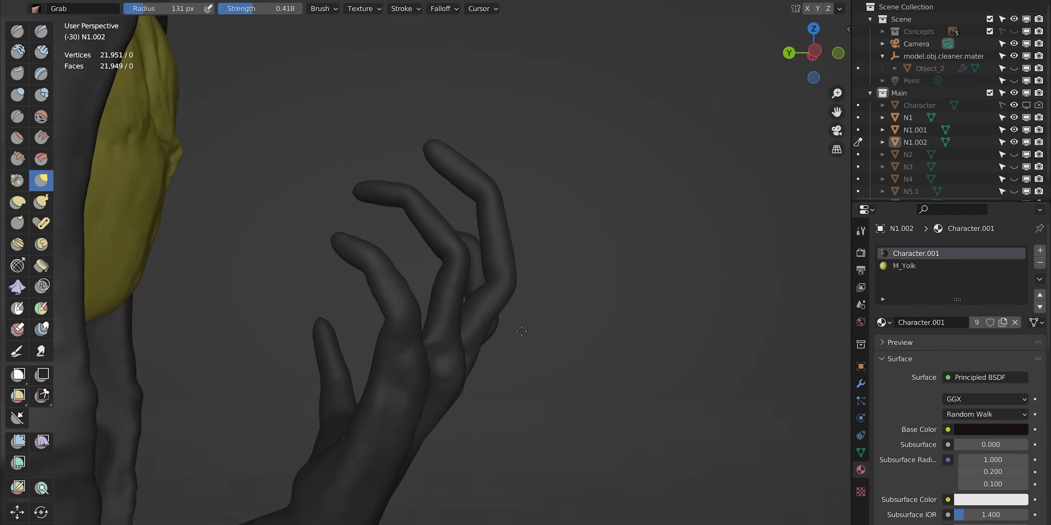
Refine the knuckles with the Clay brush at 28 px and carve creases below the fingers on the palm with the Crease brush.
{"action": "middle_click_drag", "start_coordinate": [531, 327], "coordinate": [505, 341]}
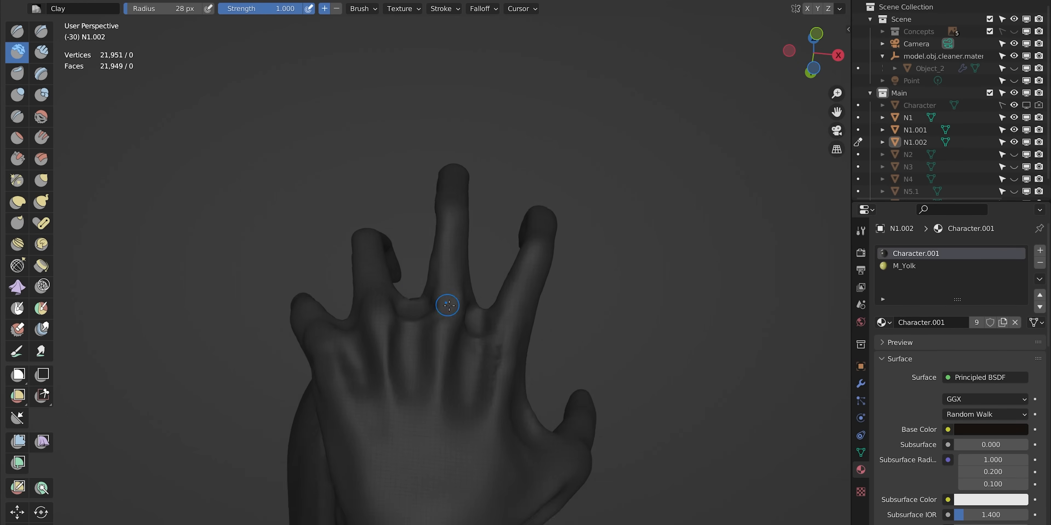
{"action": "middle_click_drag", "start_coordinate": [446, 301], "coordinate": [460, 319]}
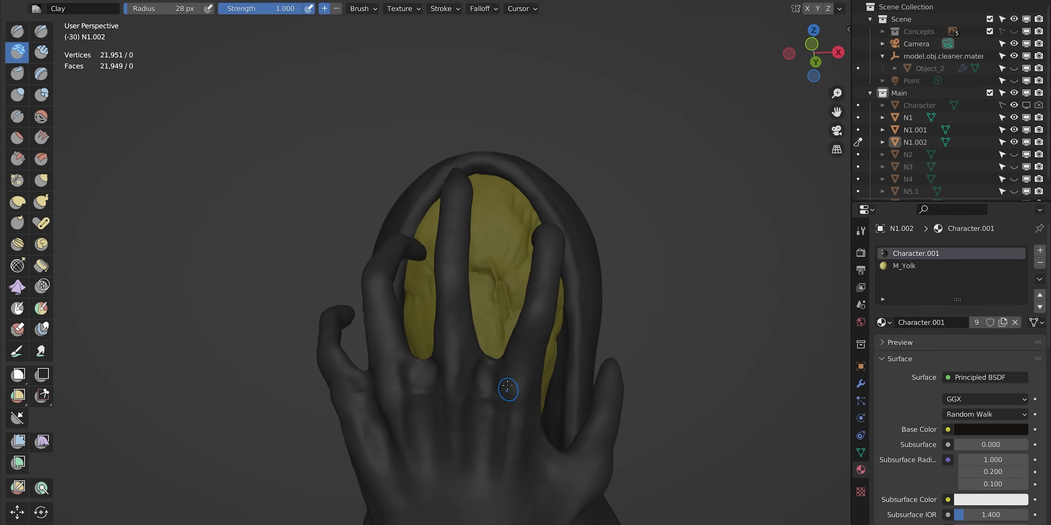
{"action": "middle_click_drag", "start_coordinate": [504, 387], "coordinate": [492, 301]}
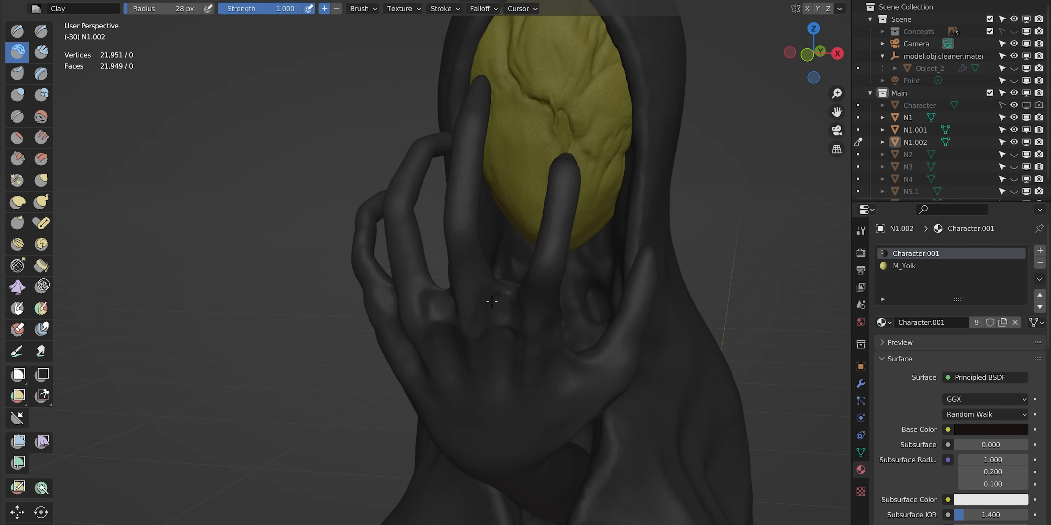
{"action": "scroll", "coordinate": [492, 302], "scroll_direction": "down", "scroll_amount": 3}
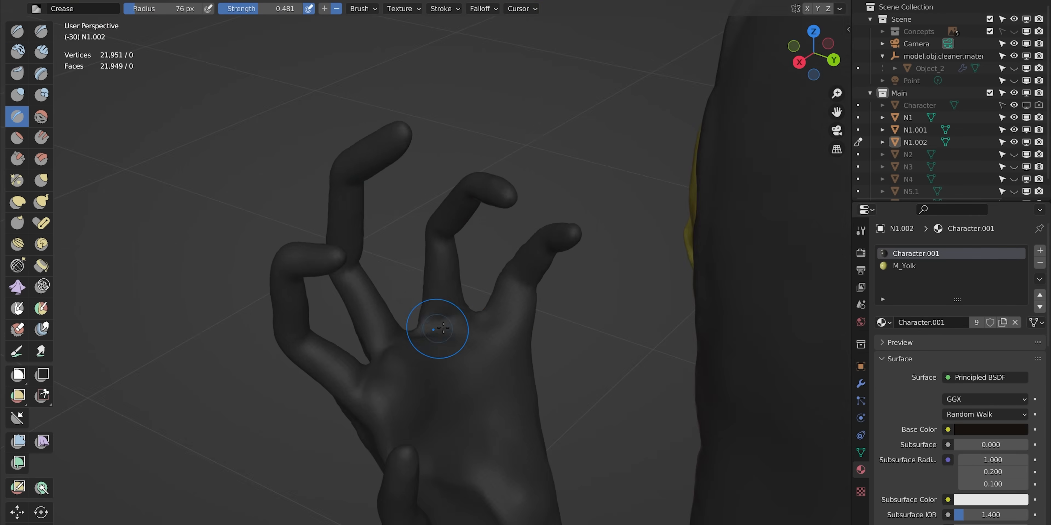
{"action": "middle_click_drag", "start_coordinate": [446, 335], "coordinate": [535, 314]}
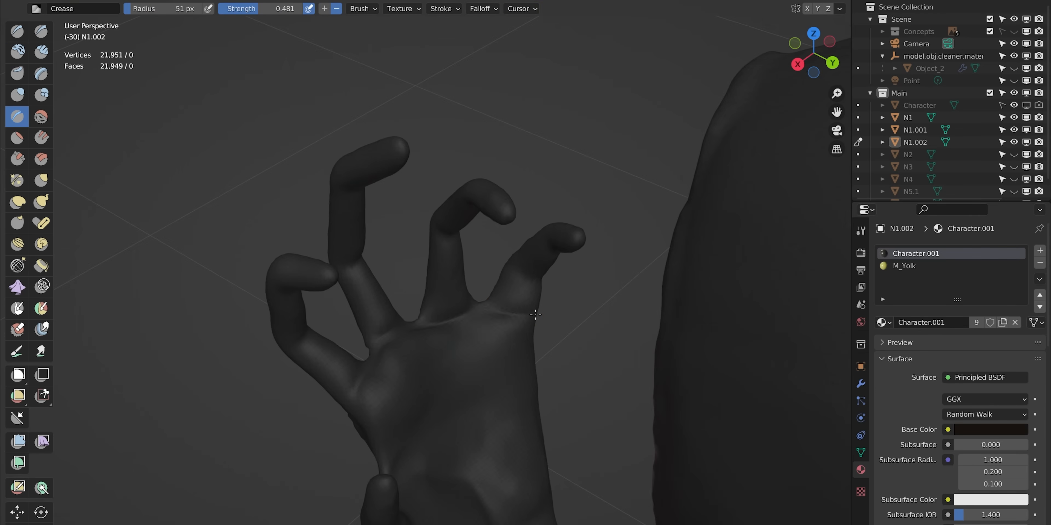
{"action": "middle_click_drag", "start_coordinate": [416, 355], "coordinate": [488, 262]}
{"action": "middle_click_drag", "start_coordinate": [286, 338], "coordinate": [317, 356]}
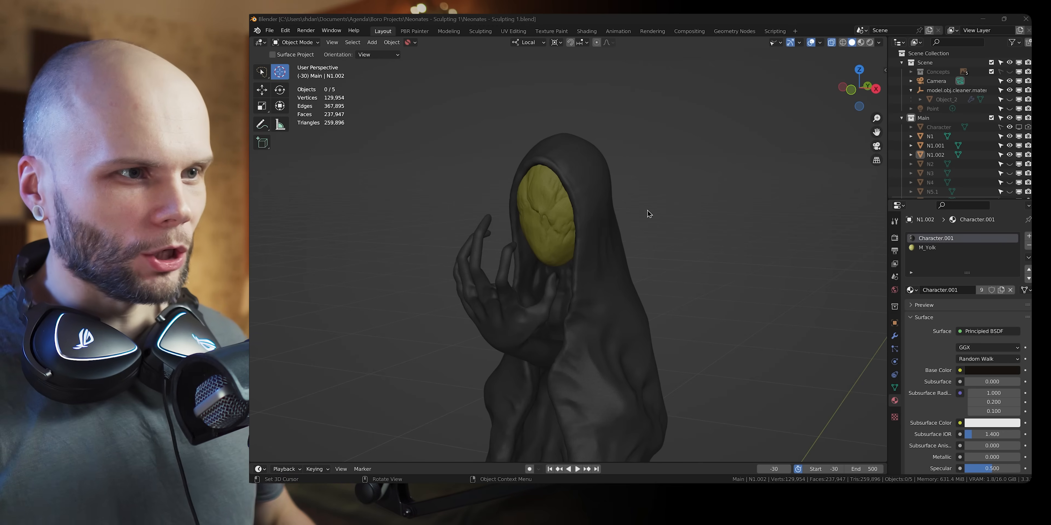
Save the Blender file with the finished hand in Object Mode.
{"action": "mouse_move", "coordinate": [647, 219]}
{"action": "middle_mouse_down"}
{"action": "mouse_move", "coordinate": [687, 237]}
{"action": "mouse_move", "coordinate": [672, 252]}
{"action": "mouse_move", "coordinate": [728, 238]}
{"action": "mouse_move", "coordinate": [643, 227]}
{"action": "mouse_move", "coordinate": [630, 247]}
{"action": "mouse_move", "coordinate": [662, 242]}
{"action": "middle_mouse_up"}
{"action": "key", "text": "ctrl+s"}
{"action": "left_click", "coordinate": [662, 242]}
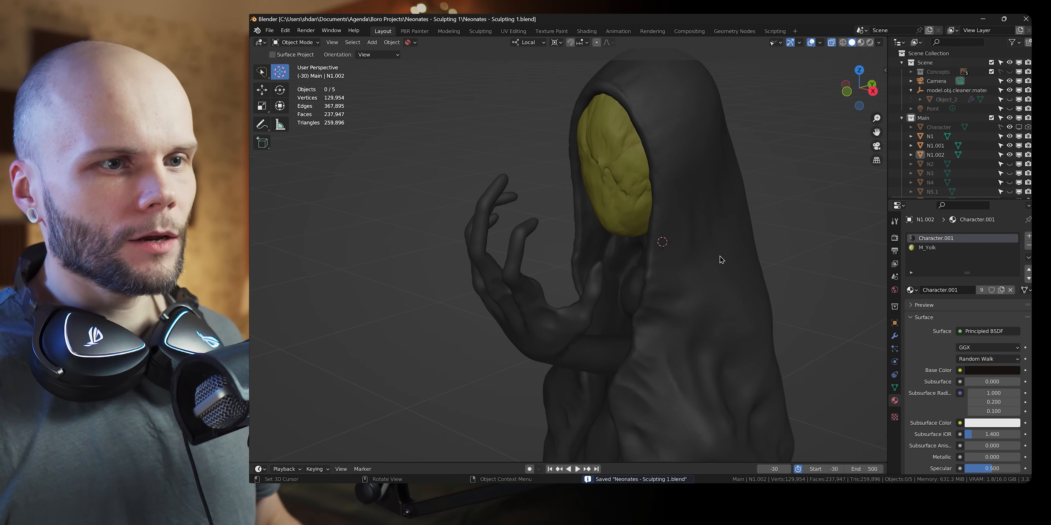
Try rotating the yellow face inside the hood.
{"action": "left_click_drag", "start_coordinate": [832, 425], "coordinate": [850, 443]}
{"action": "key", "text": "q"}
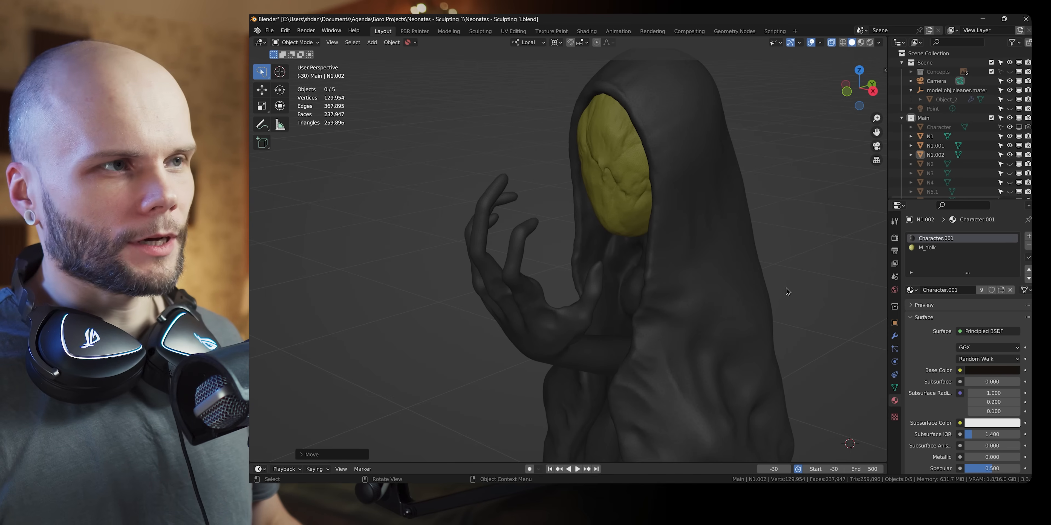
{"action": "left_click", "coordinate": [683, 249]}
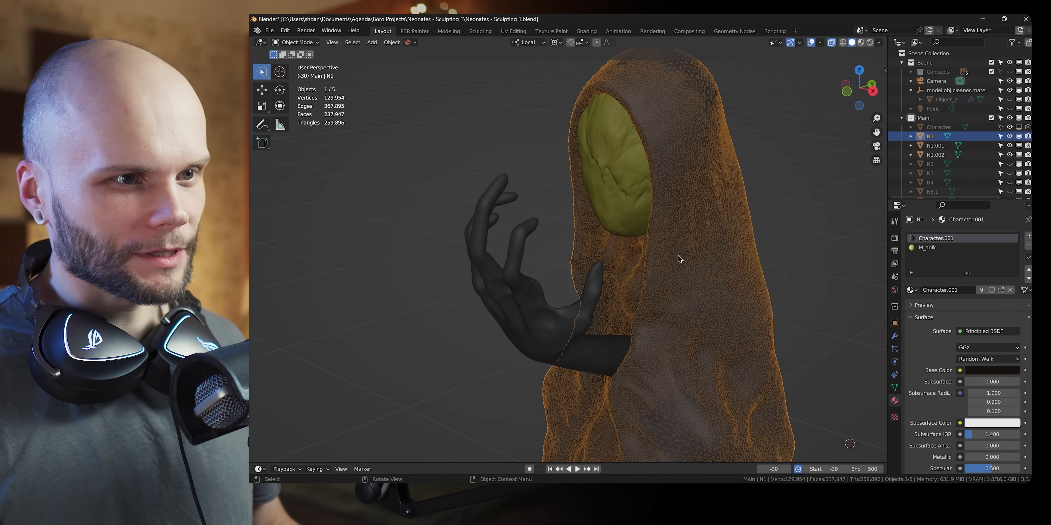
{"action": "middle_click_drag", "start_coordinate": [679, 259], "coordinate": [620, 218]}
{"action": "left_click", "coordinate": [558, 208]}
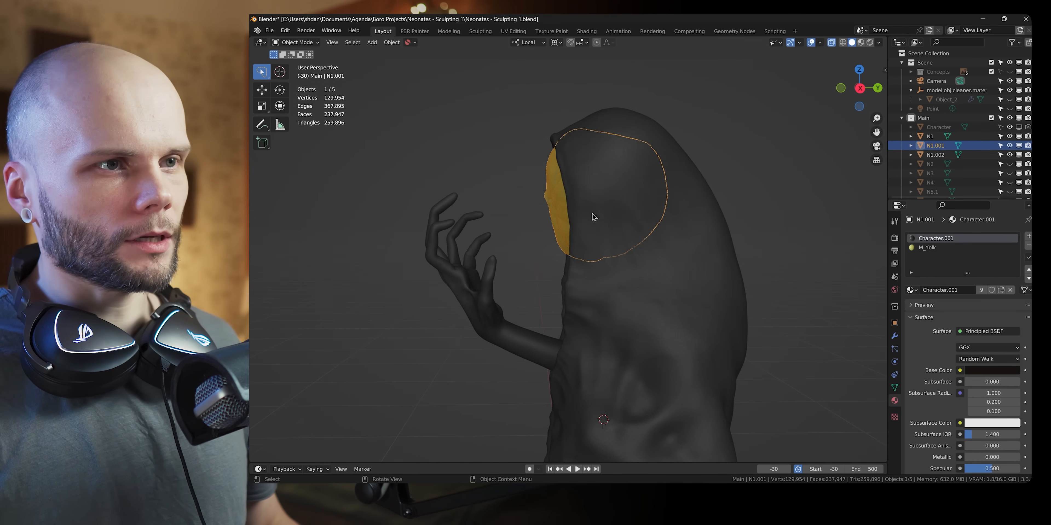
{"action": "key", "text": "r"}
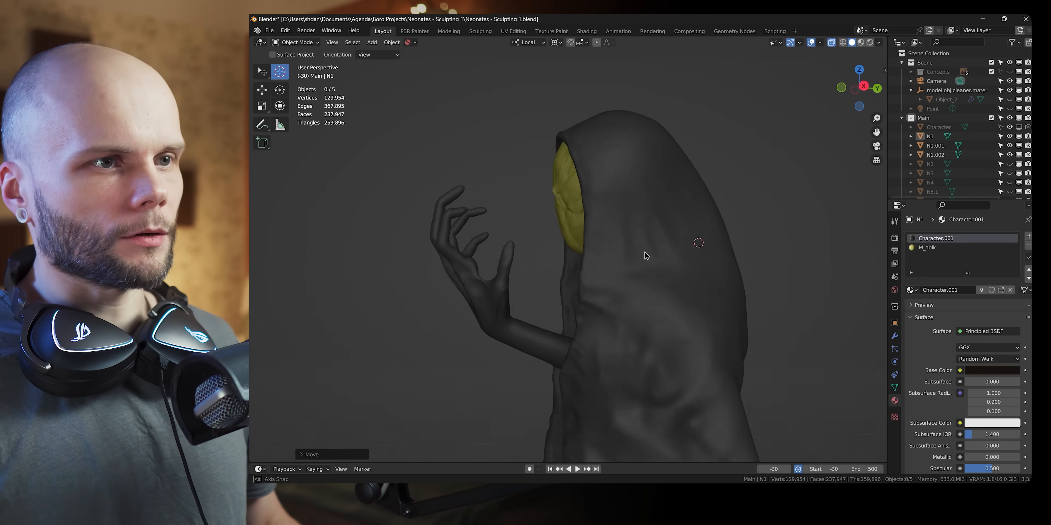
{"action": "middle_click_drag", "start_coordinate": [644, 252], "coordinate": [631, 220]}
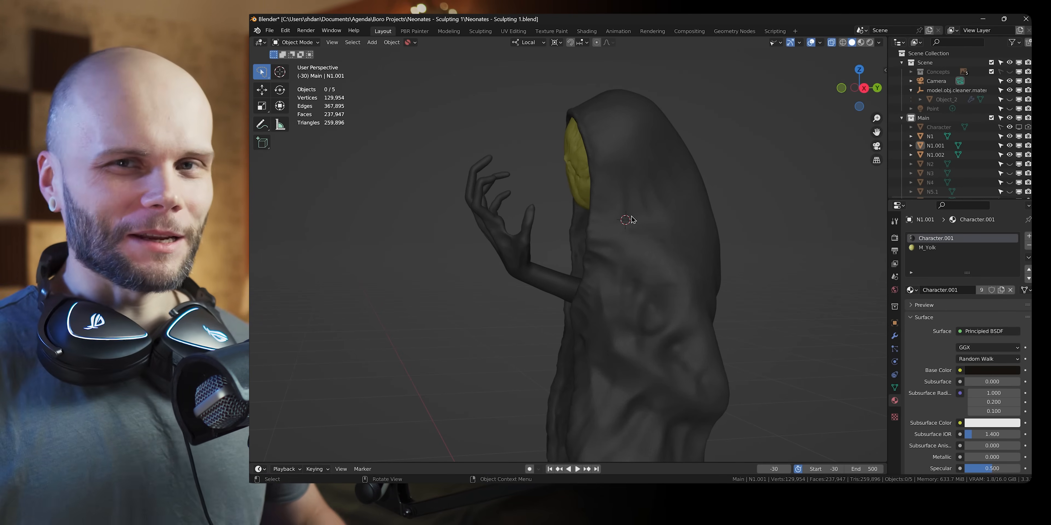
Tilt the yellow face in the right orthographic view and shift it slightly so that it sits better in the hood.
{"action": "middle_click_drag", "start_coordinate": [648, 213], "coordinate": [583, 193]}
{"action": "left_click", "coordinate": [627, 220]}
{"action": "middle_click_drag", "start_coordinate": [627, 220], "coordinate": [616, 279]}
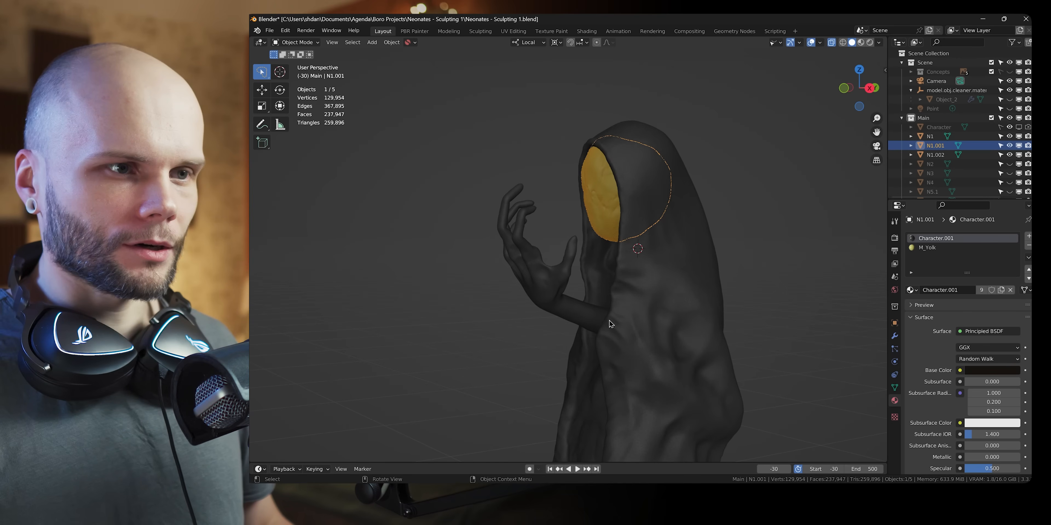
{"action": "middle_click_drag", "start_coordinate": [688, 213], "coordinate": [684, 301]}
{"action": "middle_click_drag", "start_coordinate": [660, 365], "coordinate": [844, 144]}
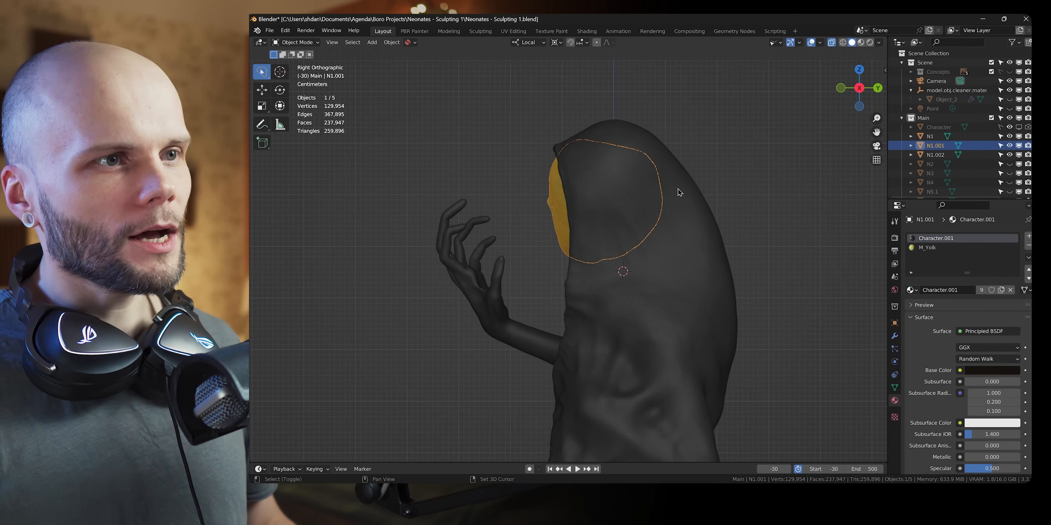
{"action": "key", "text": "r"}
{"action": "left_click", "coordinate": [712, 130]}
{"action": "key", "text": "g"}
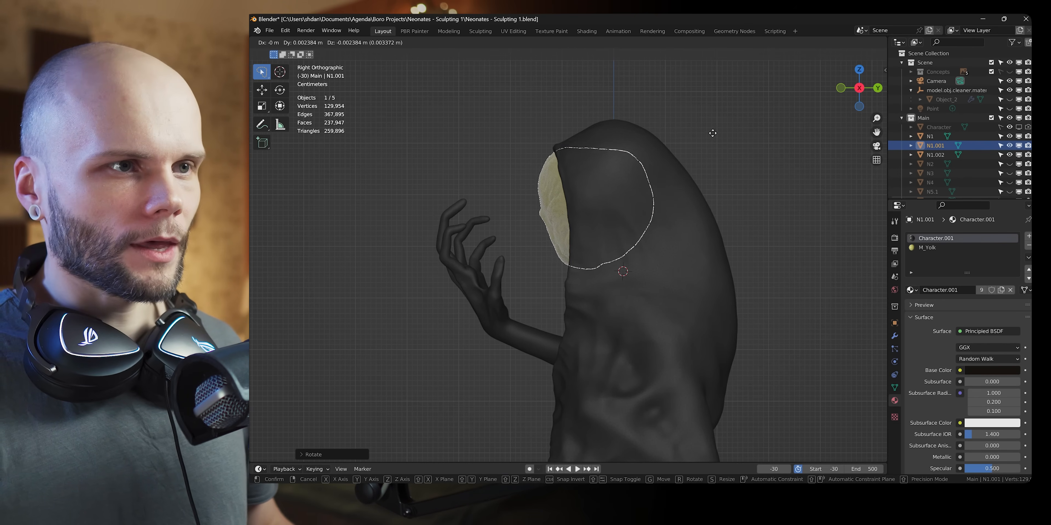
{"action": "left_click", "coordinate": [712, 136]}
Enter Sculpt Mode on the hooded body in the right orthographic view and enlarge the brush radius to 419 px.
{"action": "left_click", "coordinate": [667, 170]}
{"action": "middle_click_drag", "start_coordinate": [668, 172], "coordinate": [676, 203]}
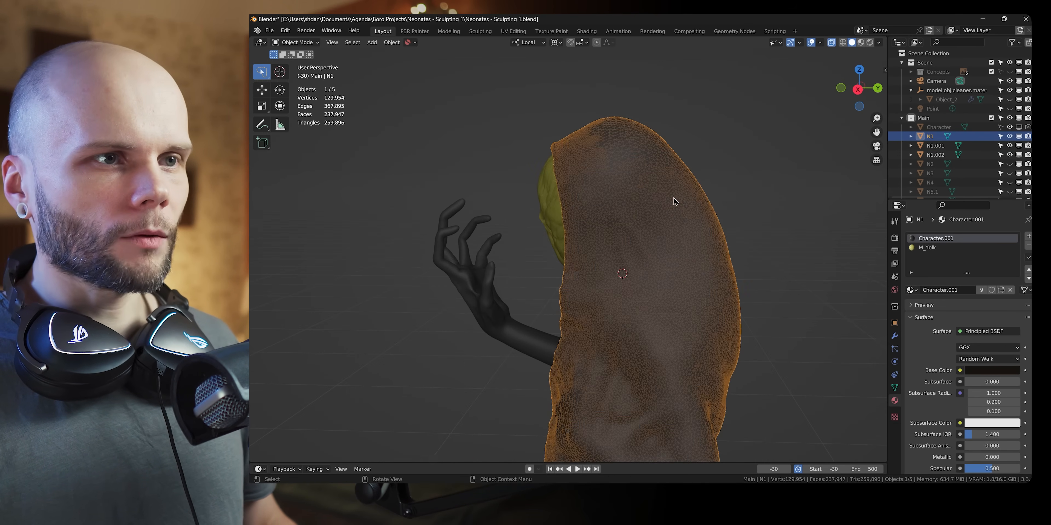
{"action": "key", "text": "ctrl+Tab"}
{"action": "left_click", "coordinate": [687, 272]}
{"action": "key", "text": "KP_3"}
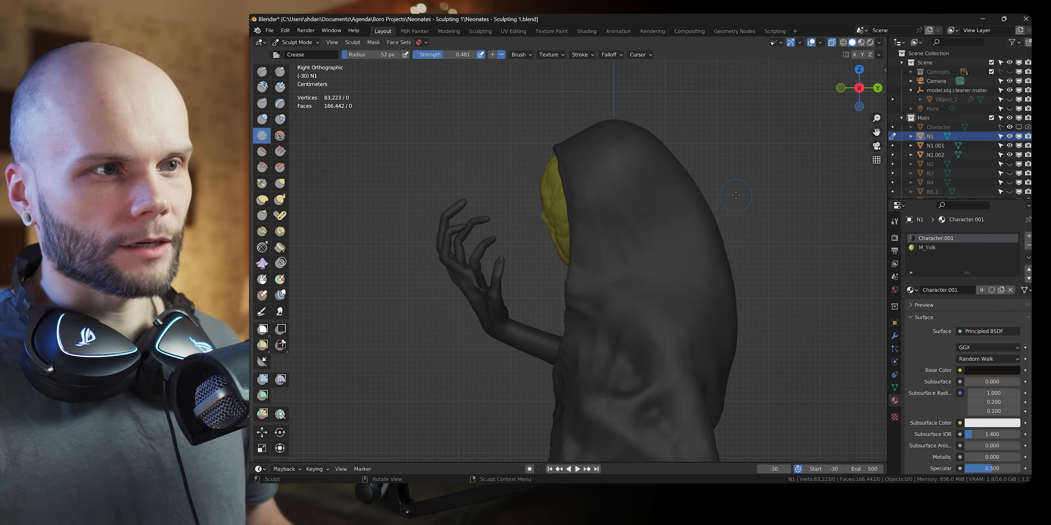
{"action": "middle_click_drag", "start_coordinate": [551, 247], "coordinate": [548, 234], "text": "shift"}
{"action": "key", "text": "f"}
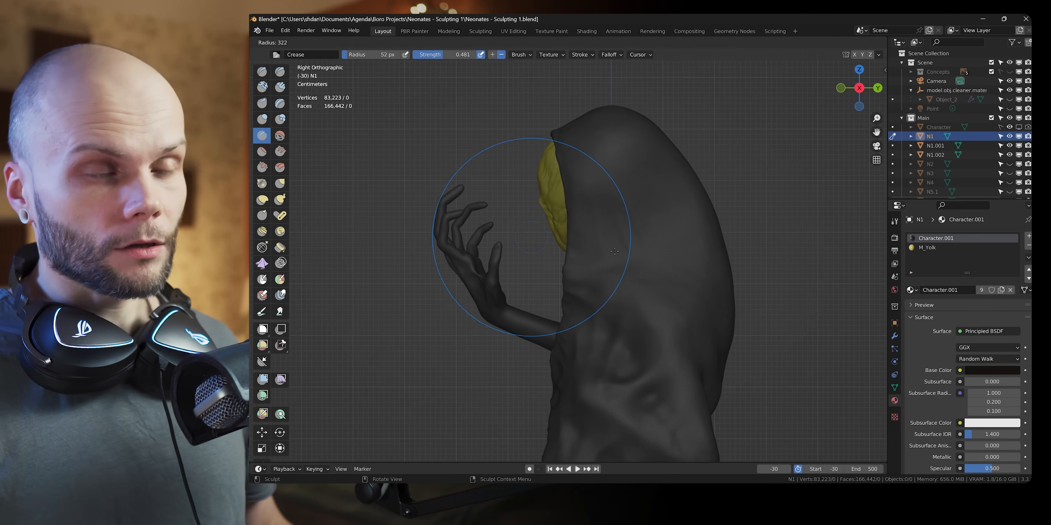
{"action": "left_click", "coordinate": [626, 204]}
{"action": "key", "text": "f"}
{"action": "left_click", "coordinate": [653, 198]}
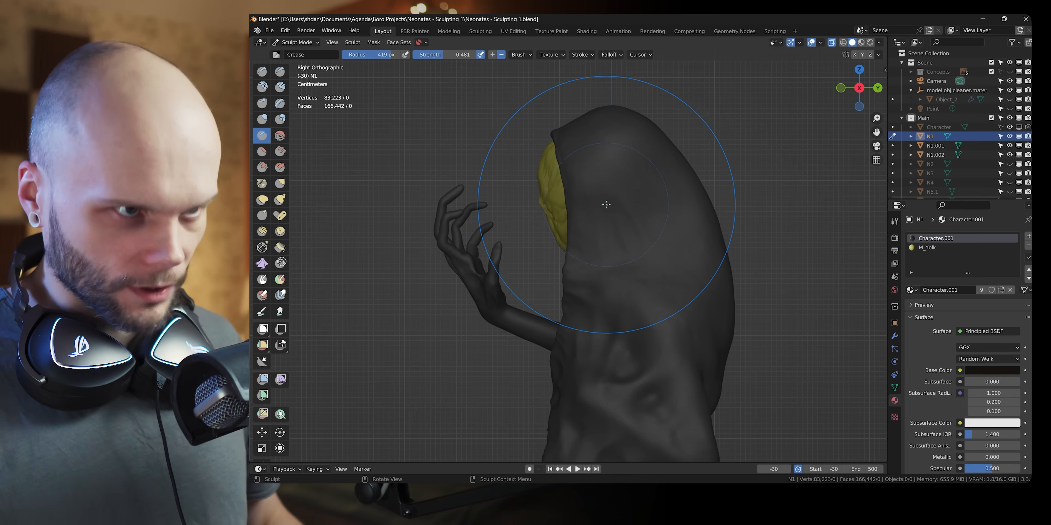
Reshape the hood around the face from the side with the Grab brush at 500 px and a smaller 119 px radius.
{"action": "middle_click_drag", "start_coordinate": [614, 140], "coordinate": [724, 211]}
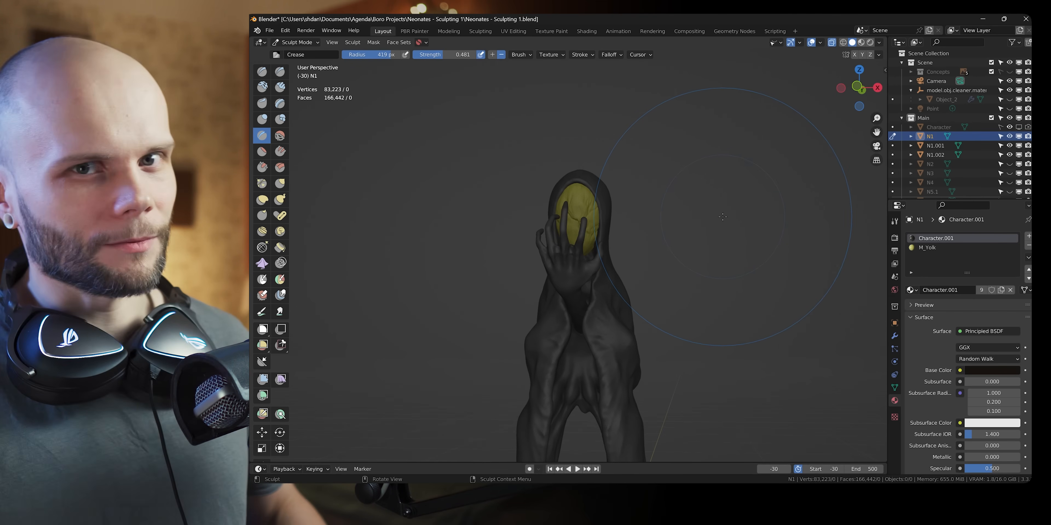
{"action": "mouse_move", "coordinate": [693, 175]}
{"action": "middle_mouse_down"}
{"action": "mouse_move", "coordinate": [657, 192]}
{"action": "mouse_move", "coordinate": [748, 165]}
{"action": "mouse_move", "coordinate": [720, 180]}
{"action": "middle_mouse_up"}
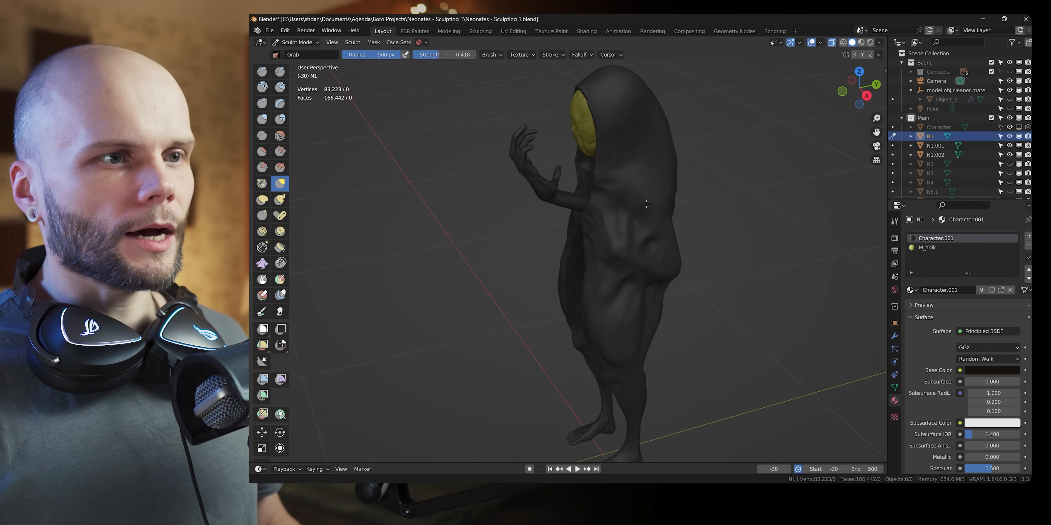
{"action": "scroll", "coordinate": [656, 195], "scroll_direction": "down", "scroll_amount": 2}
{"action": "scroll", "coordinate": [685, 203], "scroll_direction": "up", "scroll_amount": 1}
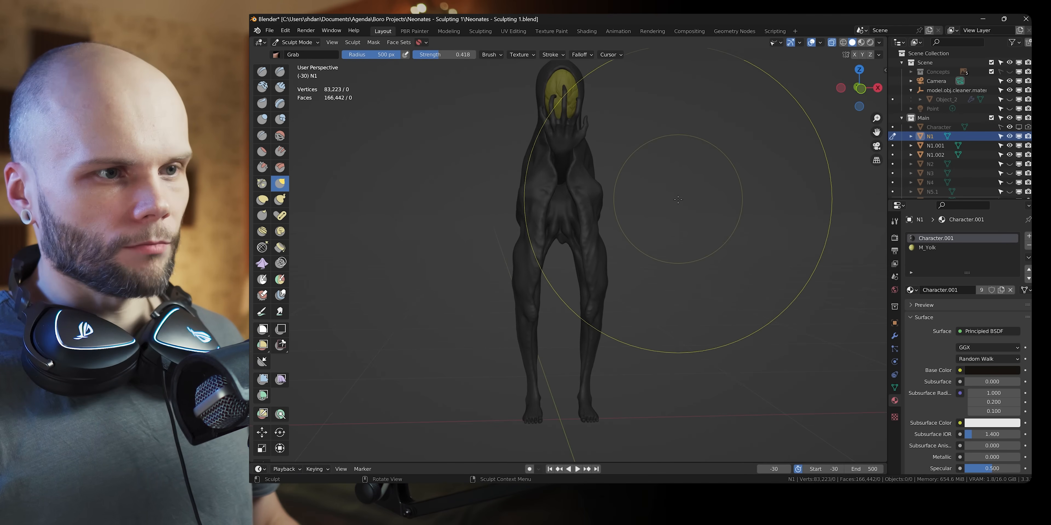
{"action": "middle_click_drag", "start_coordinate": [677, 204], "coordinate": [643, 220], "text": "shift"}
{"action": "left_click", "coordinate": [859, 88]}
{"action": "middle_click_drag", "start_coordinate": [690, 189], "coordinate": [671, 233], "text": "shift"}
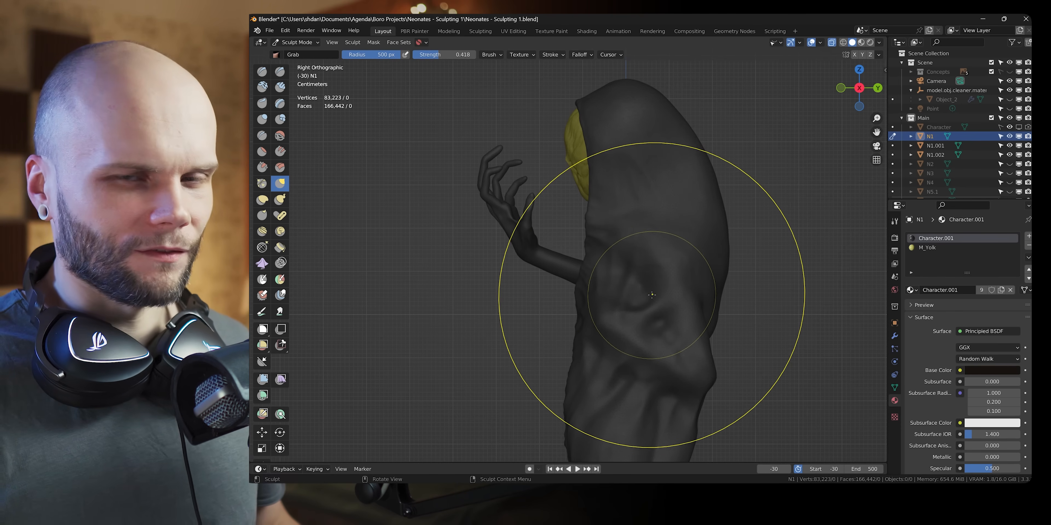
{"action": "middle_click_drag", "start_coordinate": [657, 277], "coordinate": [651, 304], "text": "shift"}
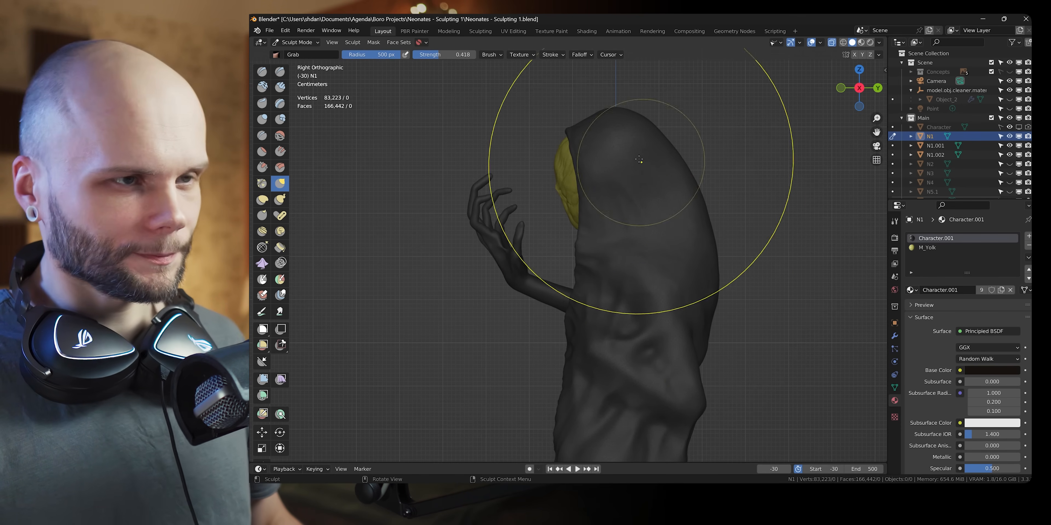
{"action": "left_click_drag", "start_coordinate": [672, 165], "coordinate": [652, 175]}
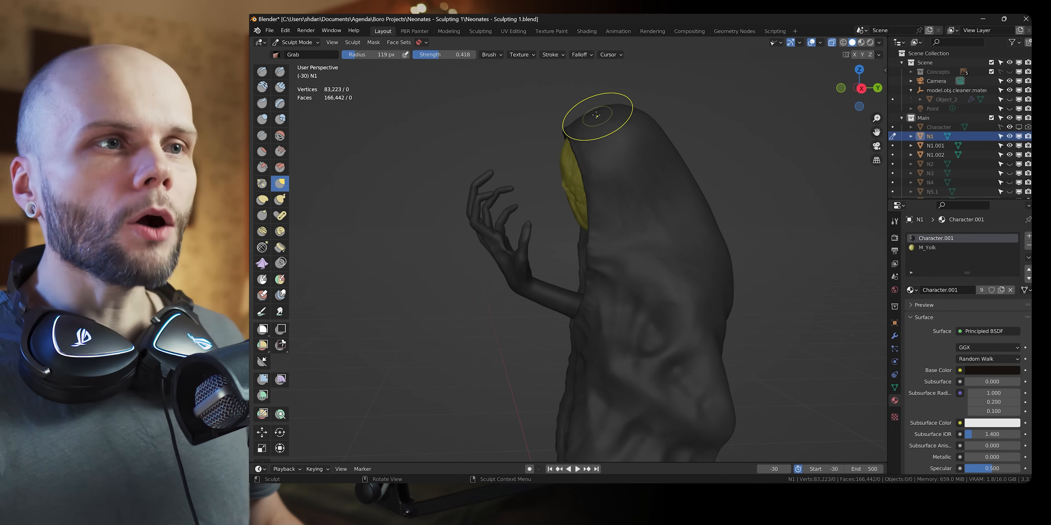
{"action": "middle_click_drag", "start_coordinate": [597, 115], "coordinate": [550, 228]}
Unhide the N2 creature and bring it into view beside the hooded N1 figure.
{"action": "scroll", "coordinate": [622, 175], "scroll_direction": "up", "scroll_amount": 3}
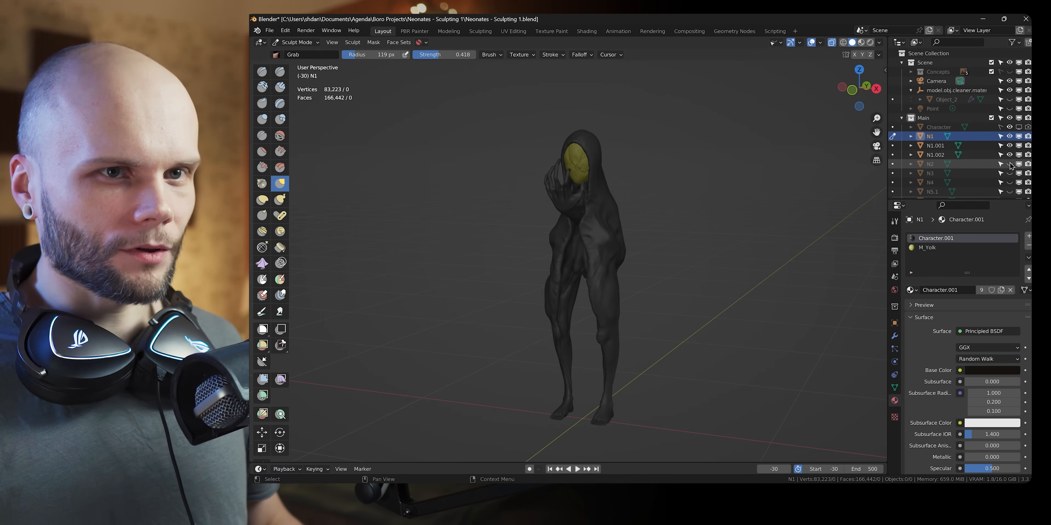
{"action": "left_click", "coordinate": [1009, 164]}
{"action": "middle_click_drag", "start_coordinate": [701, 247], "coordinate": [735, 260]}
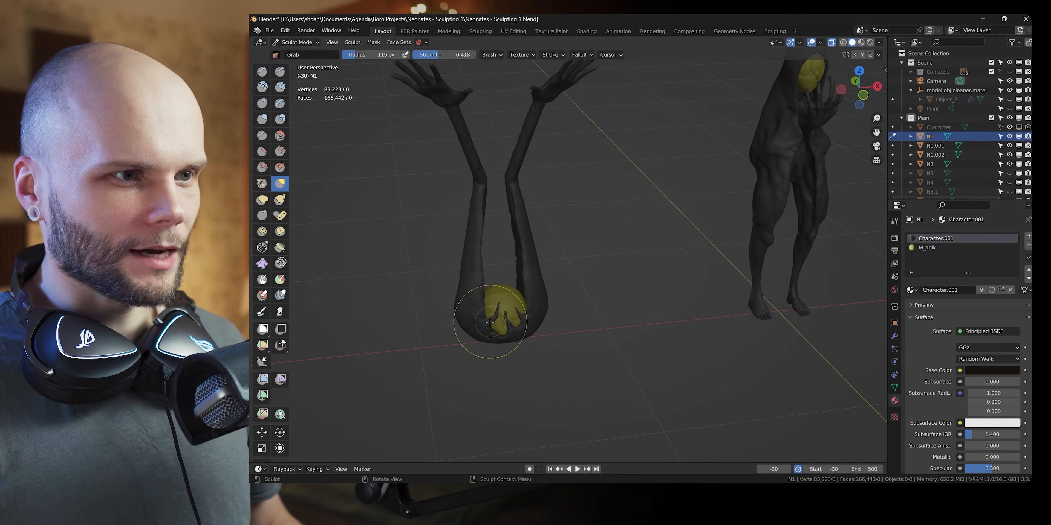
{"action": "middle_click_drag", "start_coordinate": [722, 211], "coordinate": [616, 264], "text": "shift"}
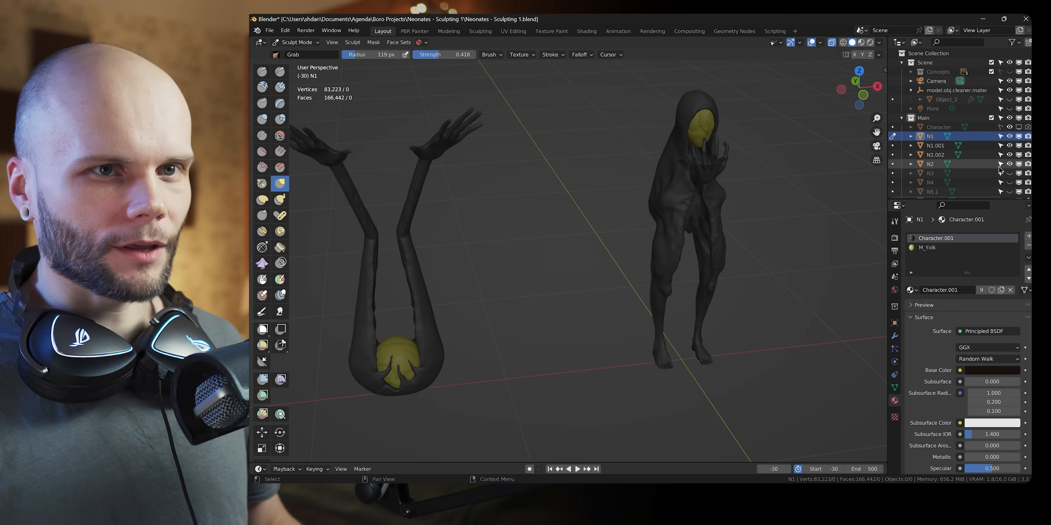
Show the N5.1 creature beside N1 for comparison, and hide the N2 and N5.1 variants again.
{"action": "left_click", "coordinate": [1009, 173]}
{"action": "mouse_move", "coordinate": [550, 265]}
{"action": "middle_mouse_down"}
{"action": "mouse_move", "coordinate": [518, 306]}
{"action": "mouse_move", "coordinate": [647, 301]}
{"action": "mouse_move", "coordinate": [735, 228]}
{"action": "mouse_move", "coordinate": [826, 175]}
{"action": "mouse_move", "coordinate": [696, 223]}
{"action": "middle_mouse_up"}
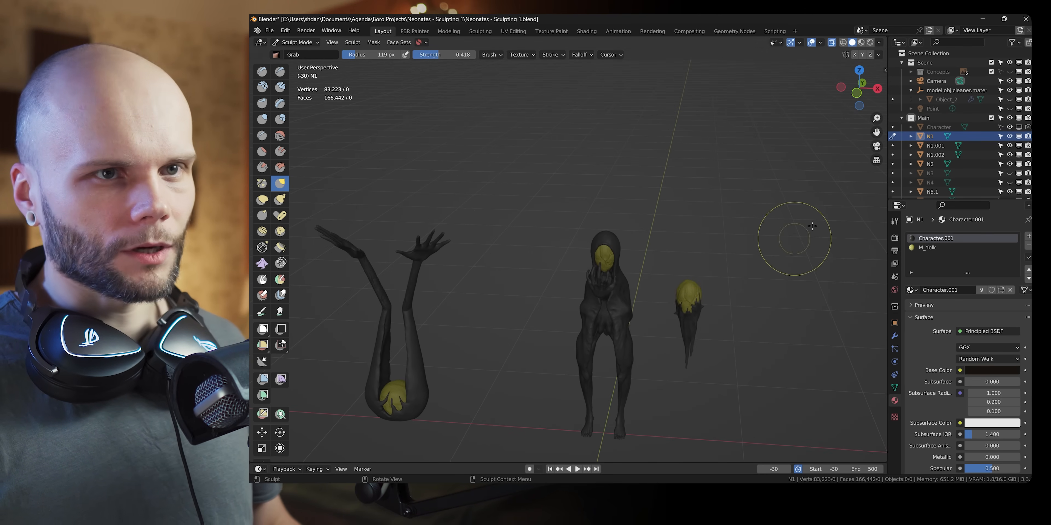
{"action": "left_click_drag", "start_coordinate": [1009, 145], "coordinate": [1009, 158]}
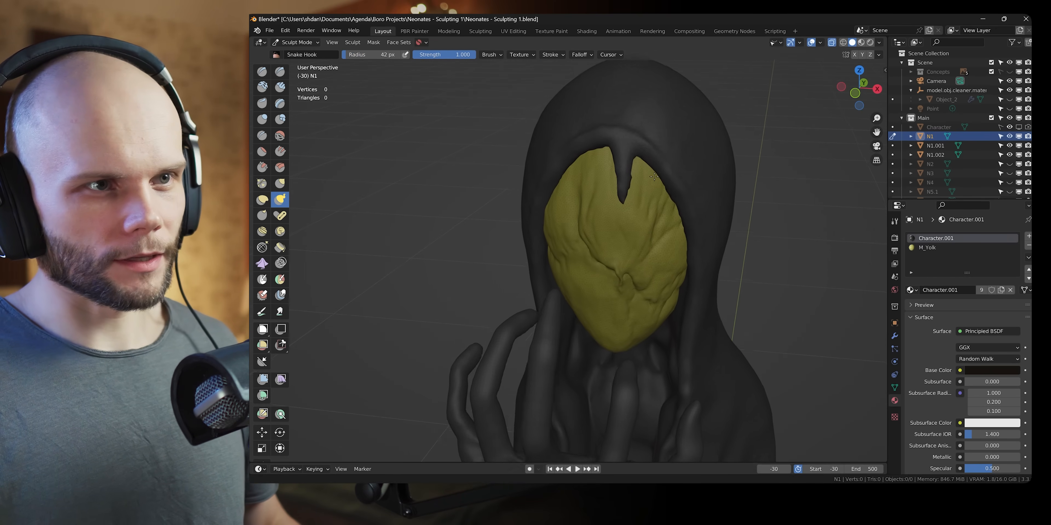
Pull hood strands down over the yellow face with the Snake Hook brush, varying the radius between 155 px and 76 px.
{"action": "key", "text": "f"}
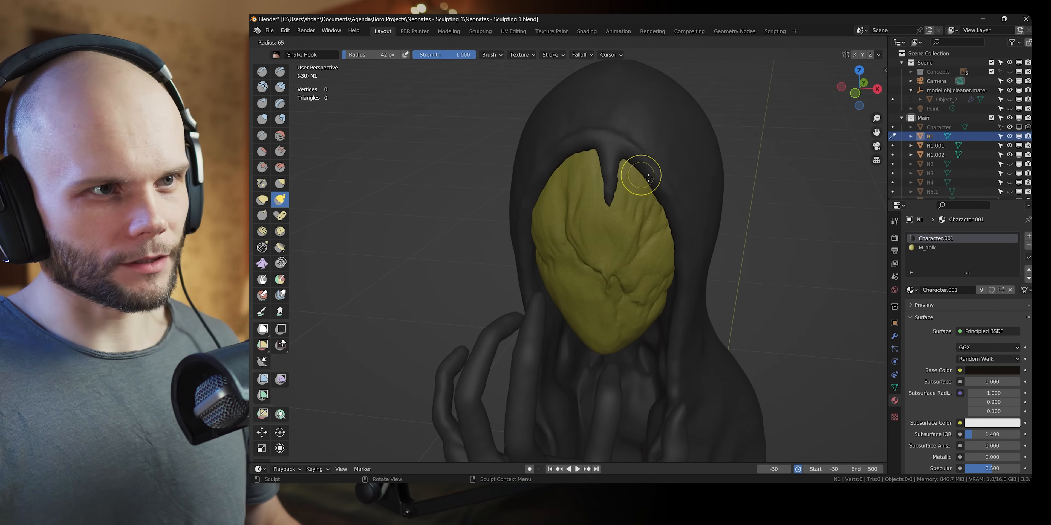
{"action": "mouse_move", "coordinate": [652, 180]}
{"action": "middle_mouse_down"}
{"action": "mouse_move", "coordinate": [683, 176]}
{"action": "mouse_move", "coordinate": [605, 162]}
{"action": "middle_mouse_up"}
{"action": "scroll", "coordinate": [658, 178], "scroll_direction": "up", "scroll_amount": 1}
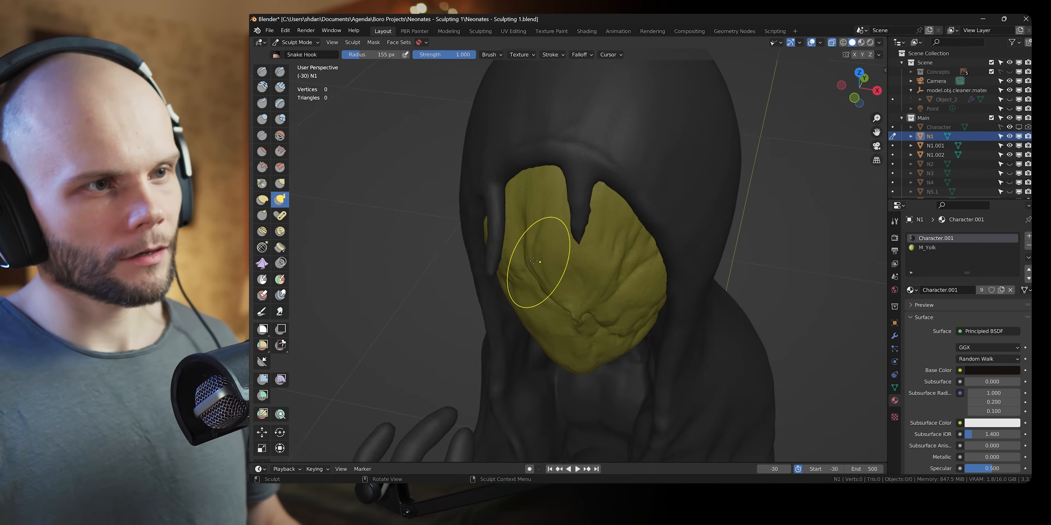
{"action": "mouse_move", "coordinate": [535, 263]}
{"action": "middle_mouse_down"}
{"action": "mouse_move", "coordinate": [584, 216]}
{"action": "mouse_move", "coordinate": [661, 216]}
{"action": "mouse_move", "coordinate": [604, 221]}
{"action": "middle_mouse_up"}
{"action": "scroll", "coordinate": [637, 229], "scroll_direction": "up", "scroll_amount": 2}
{"action": "left_click_drag", "start_coordinate": [651, 233], "coordinate": [659, 240]}
{"action": "scroll", "coordinate": [660, 240], "scroll_direction": "down", "scroll_amount": 3}
{"action": "mouse_move", "coordinate": [659, 240]}
{"action": "middle_mouse_down"}
{"action": "mouse_move", "coordinate": [527, 286]}
{"action": "mouse_move", "coordinate": [589, 175]}
{"action": "middle_mouse_up"}
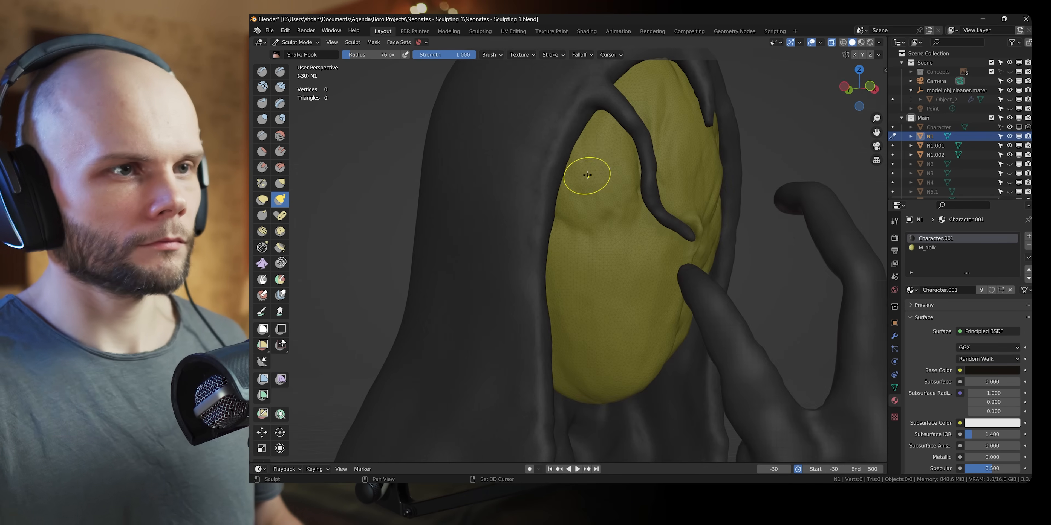
Pull a second strand from the hood's side edge over the face with Snake Hook at 76 px, and save the file.
{"action": "left_click_drag", "start_coordinate": [571, 171], "coordinate": [616, 192]}
{"action": "middle_click_drag", "start_coordinate": [616, 192], "coordinate": [591, 232]}
{"action": "key", "text": "ctrl+s"}
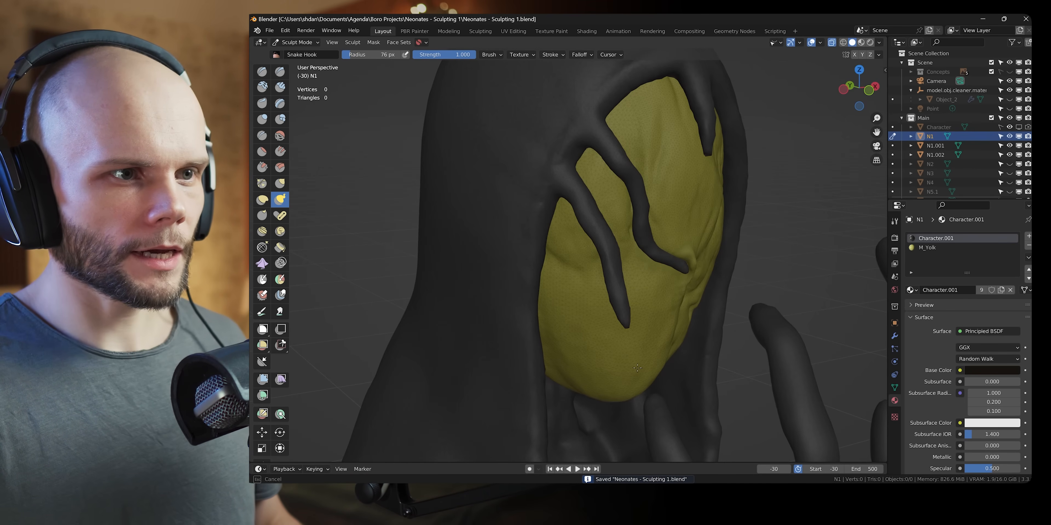
Open the Snake Hook brush options and try deforming the hood's side edge beside the face.
{"action": "middle_click_drag", "start_coordinate": [637, 368], "coordinate": [504, 258]}
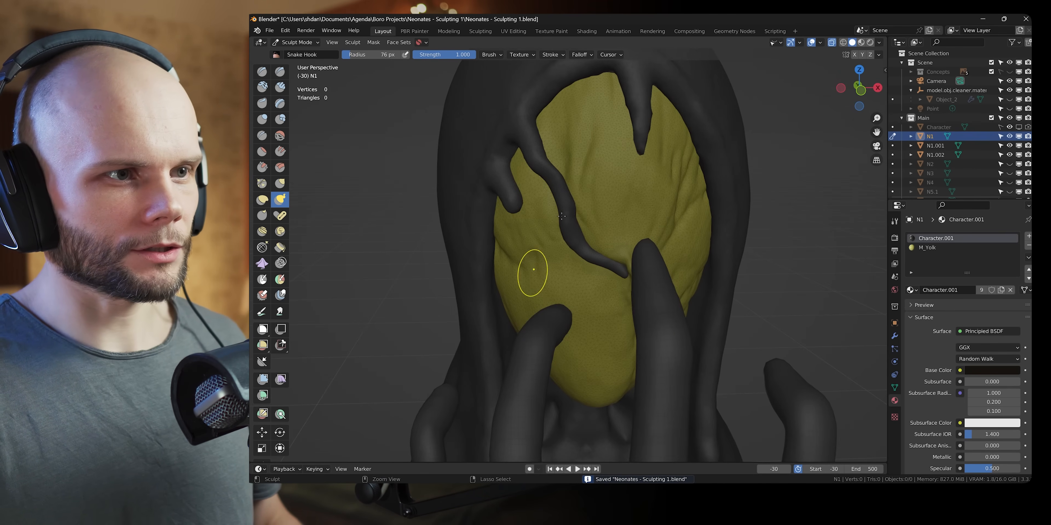
{"action": "middle_click_drag", "start_coordinate": [561, 216], "coordinate": [551, 139]}
{"action": "left_click", "coordinate": [491, 54]}
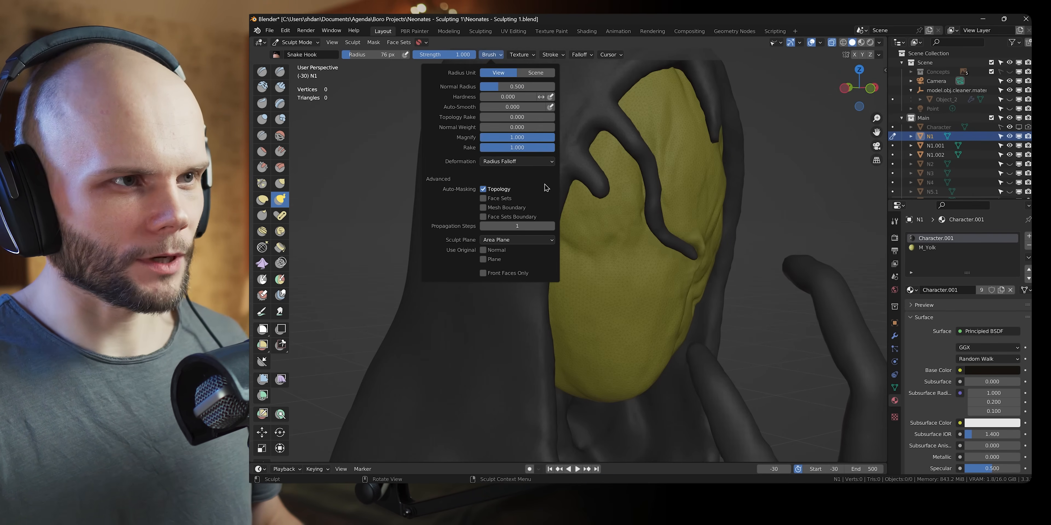
{"action": "left_click_drag", "start_coordinate": [561, 210], "coordinate": [603, 271]}
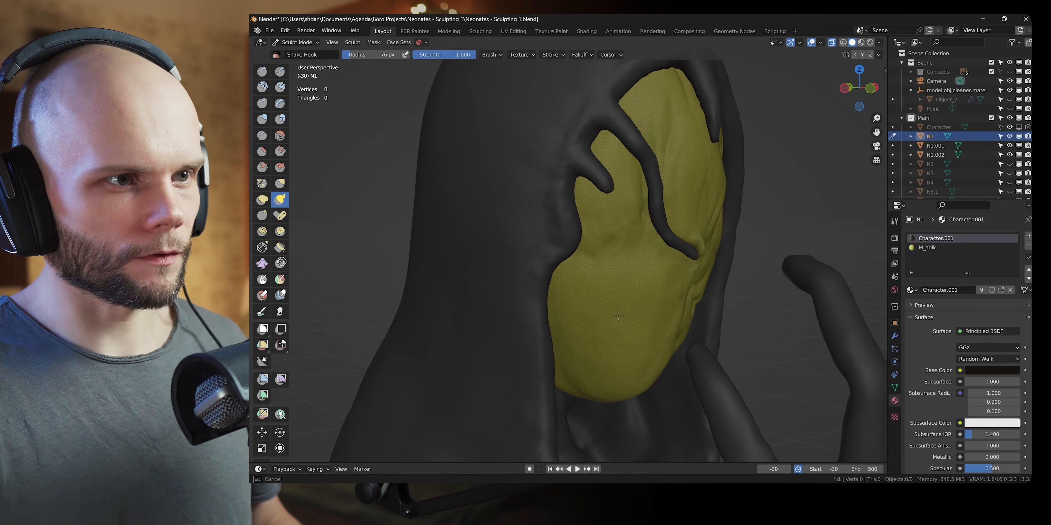
{"action": "left_click_drag", "start_coordinate": [596, 267], "coordinate": [545, 241]}
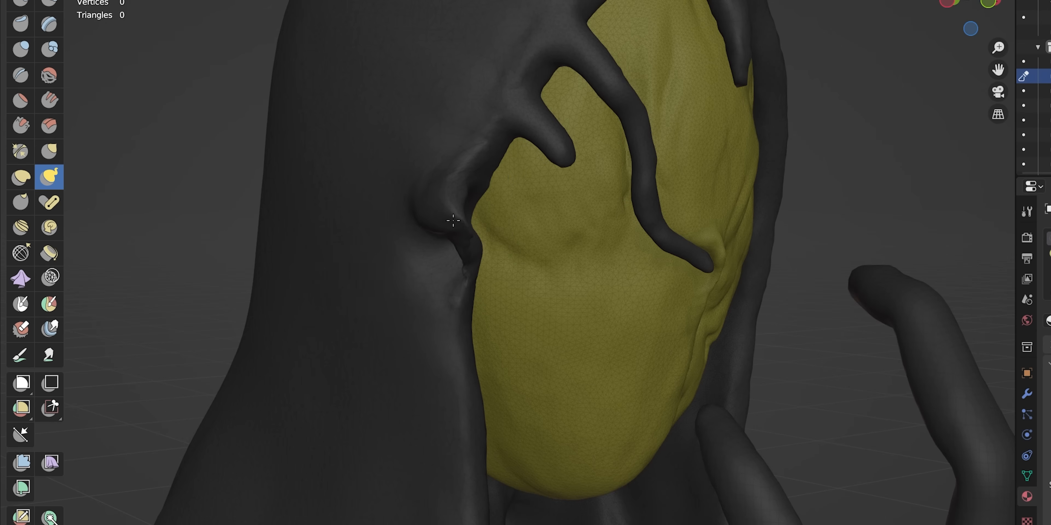
{"action": "left_click_drag", "start_coordinate": [453, 221], "coordinate": [490, 121]}
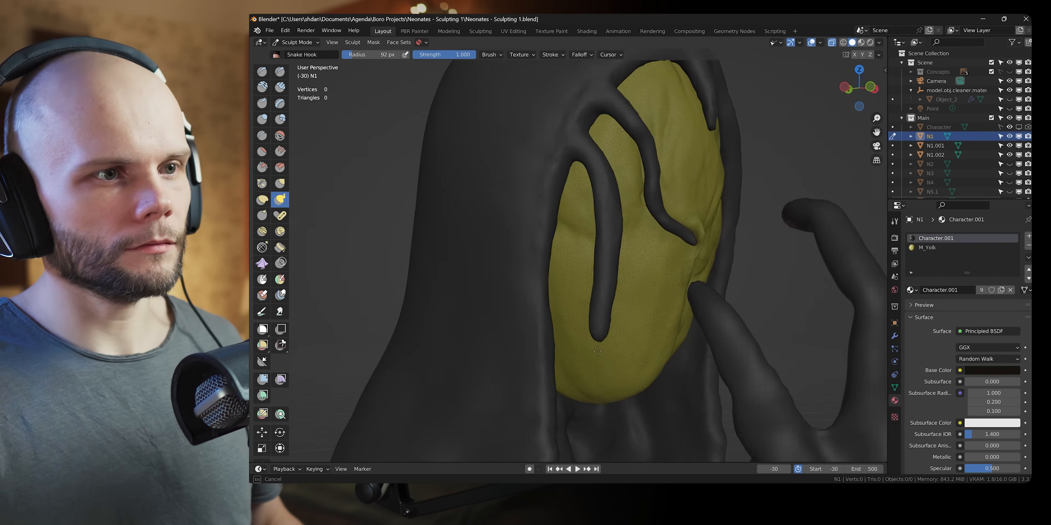
Pull more curved strands from both sides of the hood across the face with Snake Hook, using radii around 90 px.
{"action": "middle_click_drag", "start_coordinate": [673, 241], "coordinate": [604, 228]}
{"action": "scroll", "coordinate": [604, 229], "scroll_direction": "down", "scroll_amount": 6}
{"action": "scroll", "coordinate": [607, 154], "scroll_direction": "up", "scroll_amount": 5}
{"action": "scroll", "coordinate": [607, 155], "scroll_direction": "up", "scroll_amount": 2}
{"action": "mouse_move", "coordinate": [608, 155]}
{"action": "middle_mouse_down"}
{"action": "mouse_move", "coordinate": [625, 227]}
{"action": "mouse_move", "coordinate": [592, 245]}
{"action": "mouse_move", "coordinate": [563, 291]}
{"action": "middle_mouse_up"}
{"action": "key", "text": "f"}
{"action": "left_click", "coordinate": [532, 360]}
{"action": "mouse_move", "coordinate": [532, 360]}
{"action": "middle_mouse_down"}
{"action": "mouse_move", "coordinate": [605, 246]}
{"action": "mouse_move", "coordinate": [528, 436]}
{"action": "mouse_move", "coordinate": [603, 257]}
{"action": "mouse_move", "coordinate": [588, 302]}
{"action": "mouse_move", "coordinate": [512, 388]}
{"action": "mouse_move", "coordinate": [616, 186]}
{"action": "middle_mouse_up"}
{"action": "key", "text": "f"}
{"action": "mouse_move", "coordinate": [684, 185]}
{"action": "middle_mouse_down"}
{"action": "mouse_move", "coordinate": [655, 225]}
{"action": "mouse_move", "coordinate": [630, 204]}
{"action": "middle_mouse_up"}
{"action": "mouse_move", "coordinate": [608, 170]}
{"action": "middle_mouse_down"}
{"action": "mouse_move", "coordinate": [556, 206]}
{"action": "mouse_move", "coordinate": [531, 316]}
{"action": "mouse_move", "coordinate": [626, 277]}
{"action": "mouse_move", "coordinate": [606, 242]}
{"action": "middle_mouse_up"}
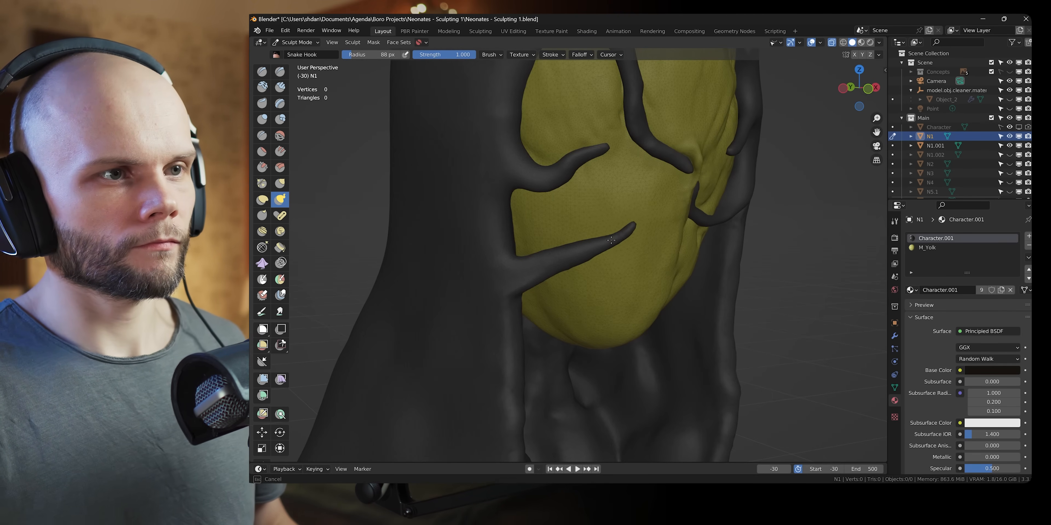
Extend the lower cheek strand at 88 px and pull thick hood material under the chin upward with Snake Hook at 222 px.
{"action": "left_click_drag", "start_coordinate": [612, 241], "coordinate": [645, 221]}
{"action": "mouse_move", "coordinate": [645, 221]}
{"action": "middle_mouse_down"}
{"action": "mouse_move", "coordinate": [580, 204]}
{"action": "mouse_move", "coordinate": [543, 229]}
{"action": "mouse_move", "coordinate": [604, 245]}
{"action": "middle_mouse_up"}
{"action": "key", "text": "f"}
{"action": "left_click_drag", "start_coordinate": [571, 277], "coordinate": [693, 237]}
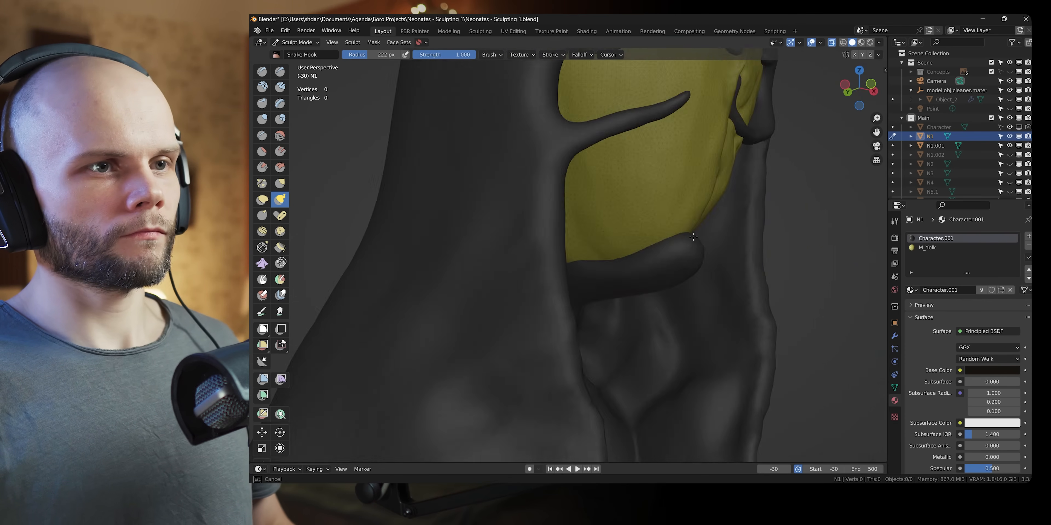
{"action": "mouse_move", "coordinate": [693, 237]}
{"action": "middle_mouse_down"}
{"action": "mouse_move", "coordinate": [669, 282]}
{"action": "mouse_move", "coordinate": [636, 261]}
{"action": "mouse_move", "coordinate": [576, 281]}
{"action": "mouse_move", "coordinate": [636, 212]}
{"action": "middle_mouse_up"}
{"action": "left_click_drag", "start_coordinate": [649, 197], "coordinate": [681, 128]}
{"action": "middle_click_drag", "start_coordinate": [681, 163], "coordinate": [636, 196]}
{"action": "left_click_drag", "start_coordinate": [671, 208], "coordinate": [662, 137]}
Reshape the strands and drip beneath the chin from the side with the Grab brush at 129 px.
{"action": "mouse_move", "coordinate": [653, 171]}
{"action": "middle_mouse_down"}
{"action": "mouse_move", "coordinate": [625, 310]}
{"action": "mouse_move", "coordinate": [680, 270]}
{"action": "mouse_move", "coordinate": [729, 175]}
{"action": "mouse_move", "coordinate": [617, 274]}
{"action": "mouse_move", "coordinate": [653, 261]}
{"action": "mouse_move", "coordinate": [628, 228]}
{"action": "mouse_move", "coordinate": [653, 253]}
{"action": "mouse_move", "coordinate": [590, 274]}
{"action": "mouse_move", "coordinate": [670, 196]}
{"action": "mouse_move", "coordinate": [628, 244]}
{"action": "mouse_move", "coordinate": [571, 228]}
{"action": "mouse_move", "coordinate": [535, 235]}
{"action": "mouse_move", "coordinate": [619, 293]}
{"action": "mouse_move", "coordinate": [579, 355]}
{"action": "mouse_move", "coordinate": [637, 294]}
{"action": "mouse_move", "coordinate": [677, 335]}
{"action": "middle_mouse_up"}
{"action": "key", "text": "f"}
{"action": "key", "text": "g"}
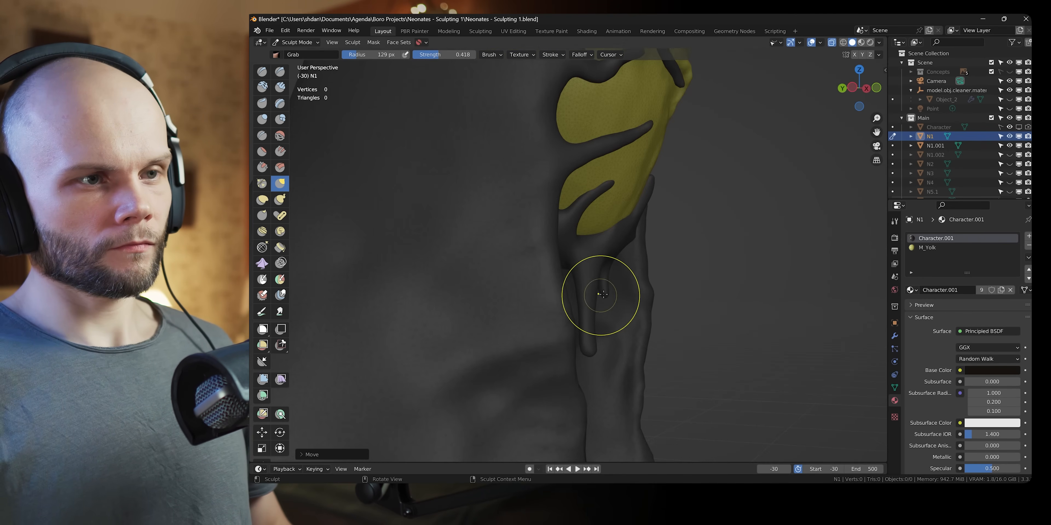
{"action": "mouse_move", "coordinate": [602, 294]}
{"action": "middle_mouse_down"}
{"action": "mouse_move", "coordinate": [554, 350]}
{"action": "mouse_move", "coordinate": [617, 257]}
{"action": "mouse_move", "coordinate": [668, 343]}
{"action": "mouse_move", "coordinate": [663, 286]}
{"action": "middle_mouse_up"}
Pull pointed strands and drips from the hood material under the chin with Snake Hook at 80 px and a smaller radius.
{"action": "key", "text": "k"}
{"action": "key", "text": "f"}
{"action": "left_click_drag", "start_coordinate": [663, 285], "coordinate": [663, 240]}
{"action": "mouse_move", "coordinate": [664, 240]}
{"action": "middle_mouse_down"}
{"action": "mouse_move", "coordinate": [711, 233]}
{"action": "mouse_move", "coordinate": [624, 290]}
{"action": "middle_mouse_up"}
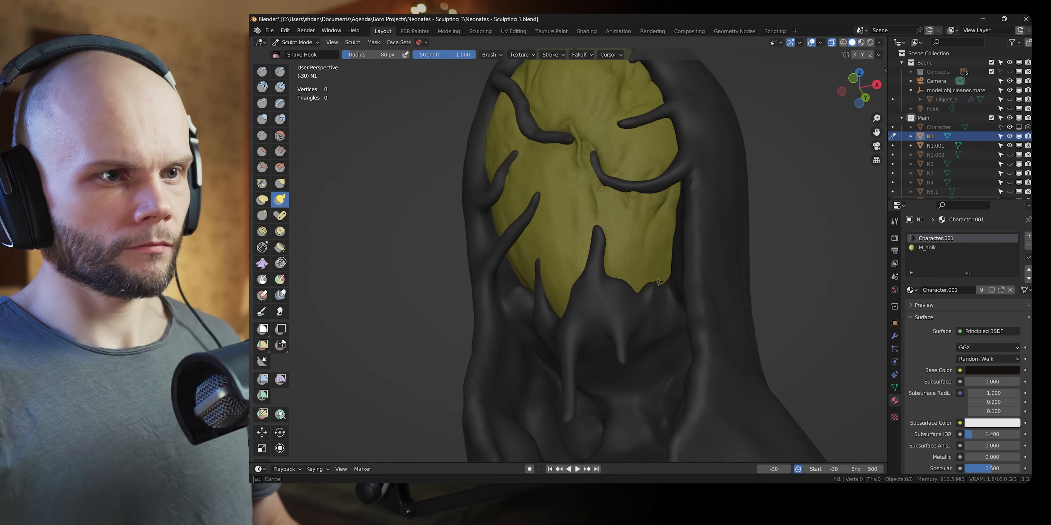
{"action": "left_click_drag", "start_coordinate": [646, 256], "coordinate": [646, 247]}
{"action": "middle_click_drag", "start_coordinate": [646, 247], "coordinate": [645, 237]}
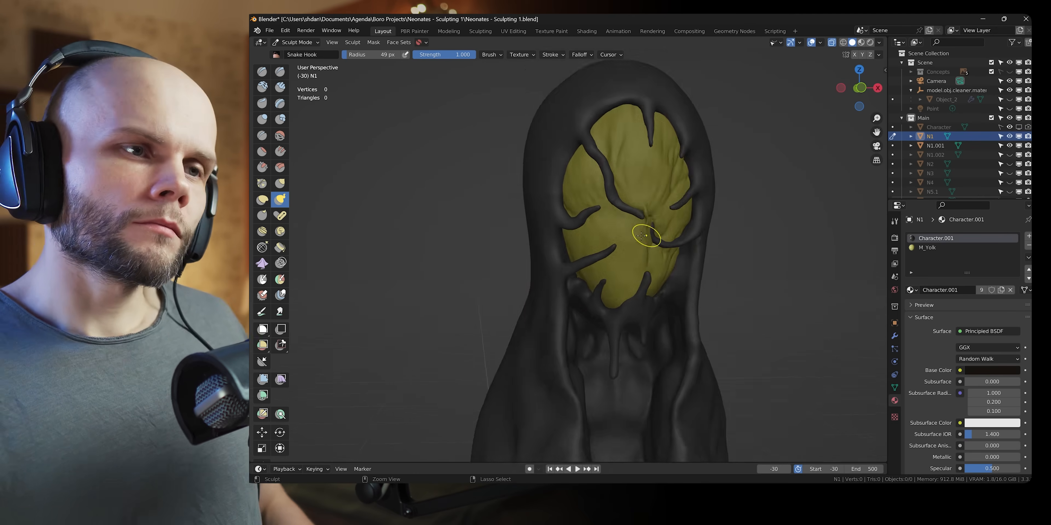
Refine the small strands and drips around the chin and neck with Snake Hook, adjusting the brush radius.
{"action": "scroll", "coordinate": [645, 237], "scroll_direction": "up", "scroll_amount": 3}
{"action": "key", "text": "f"}
{"action": "middle_click_drag", "start_coordinate": [716, 304], "coordinate": [755, 310]}
{"action": "left_click_drag", "start_coordinate": [734, 357], "coordinate": [736, 344]}
{"action": "scroll", "coordinate": [652, 327], "scroll_direction": "down", "scroll_amount": 2}
{"action": "key", "text": "f"}
{"action": "left_click", "coordinate": [577, 277]}
{"action": "mouse_move", "coordinate": [603, 392]}
{"action": "middle_mouse_down", "text": "shift"}
{"action": "mouse_move", "coordinate": [576, 277]}
{"action": "mouse_move", "coordinate": [638, 286]}
{"action": "mouse_move", "coordinate": [645, 314]}
{"action": "middle_mouse_up", "text": "shift"}
{"action": "middle_click_drag", "start_coordinate": [645, 314], "coordinate": [628, 266], "text": "shift"}
Build up folds on the neck inside the hood with the Clay brush at 57 px and 39 px, and adjust them with Grab.
{"action": "key", "text": "c"}
{"action": "key", "text": "f"}
{"action": "left_click_drag", "start_coordinate": [627, 282], "coordinate": [627, 274]}
{"action": "mouse_move", "coordinate": [627, 274]}
{"action": "middle_mouse_down"}
{"action": "mouse_move", "coordinate": [640, 302]}
{"action": "mouse_move", "coordinate": [650, 294]}
{"action": "middle_mouse_up"}
{"action": "key", "text": "f"}
{"action": "left_click", "coordinate": [649, 285]}
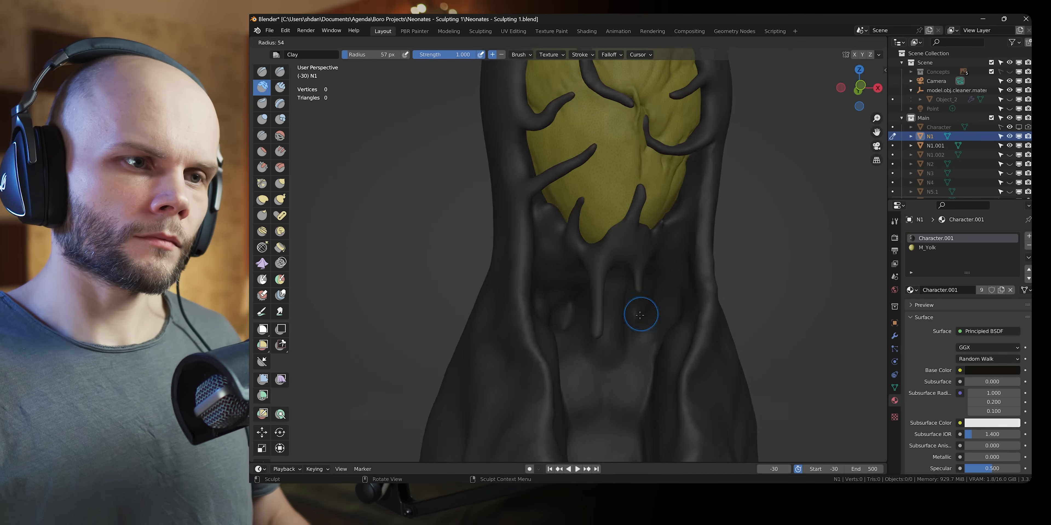
{"action": "middle_click_drag", "start_coordinate": [653, 281], "coordinate": [615, 305]}
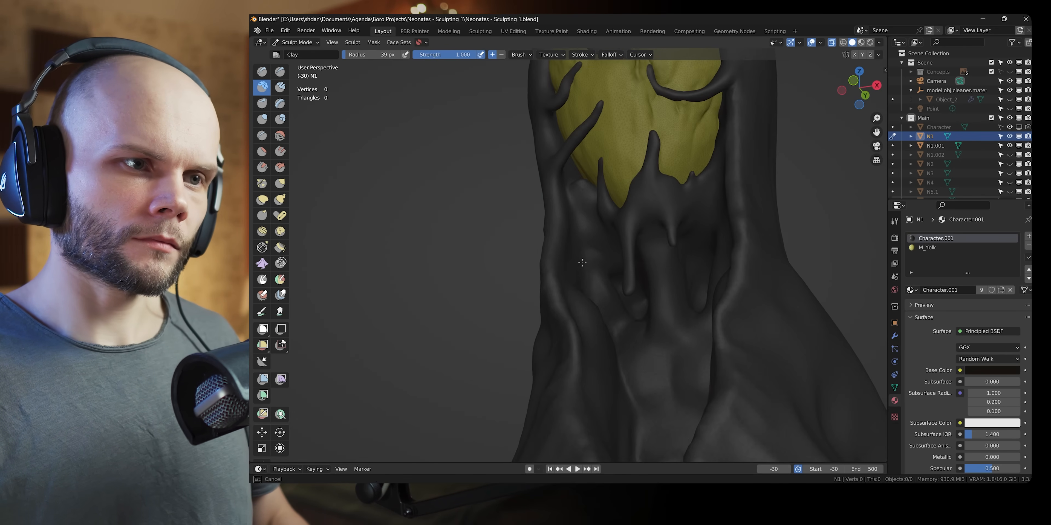
{"action": "mouse_move", "coordinate": [582, 263]}
{"action": "middle_mouse_down"}
{"action": "mouse_move", "coordinate": [608, 255]}
{"action": "mouse_move", "coordinate": [655, 284]}
{"action": "mouse_move", "coordinate": [556, 298]}
{"action": "mouse_move", "coordinate": [624, 309]}
{"action": "mouse_move", "coordinate": [579, 294]}
{"action": "mouse_move", "coordinate": [604, 261]}
{"action": "mouse_move", "coordinate": [636, 294]}
{"action": "mouse_move", "coordinate": [584, 197]}
{"action": "mouse_move", "coordinate": [743, 176]}
{"action": "mouse_move", "coordinate": [660, 188]}
{"action": "mouse_move", "coordinate": [657, 225]}
{"action": "mouse_move", "coordinate": [631, 200]}
{"action": "middle_mouse_up"}
{"action": "key", "text": "f"}
{"action": "left_click", "coordinate": [656, 285]}
{"action": "key", "text": "g"}
{"action": "scroll", "coordinate": [580, 294], "scroll_direction": "down", "scroll_amount": 4}
Sculpt cloth folds over the crown and side of the hood with the Draw brush at 67 px and 60 px.
{"action": "key", "text": "x"}
{"action": "key", "text": "f"}
{"action": "left_click", "coordinate": [588, 202]}
{"action": "left_click", "coordinate": [616, 227]}
{"action": "mouse_move", "coordinate": [669, 318]}
{"action": "middle_mouse_down"}
{"action": "mouse_move", "coordinate": [694, 331]}
{"action": "mouse_move", "coordinate": [724, 319]}
{"action": "mouse_move", "coordinate": [835, 206]}
{"action": "mouse_move", "coordinate": [630, 184]}
{"action": "middle_mouse_up"}
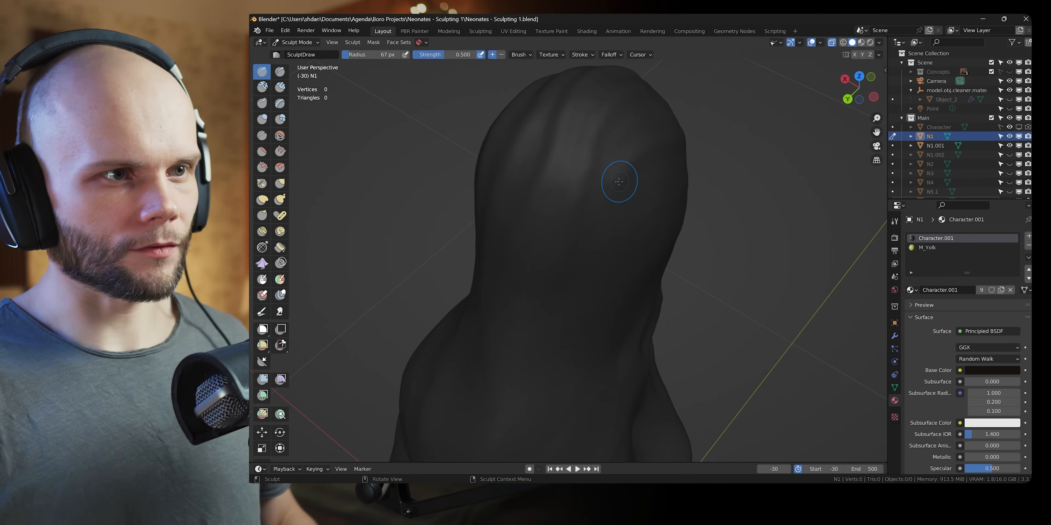
{"action": "middle_click_drag", "start_coordinate": [586, 282], "coordinate": [524, 254]}
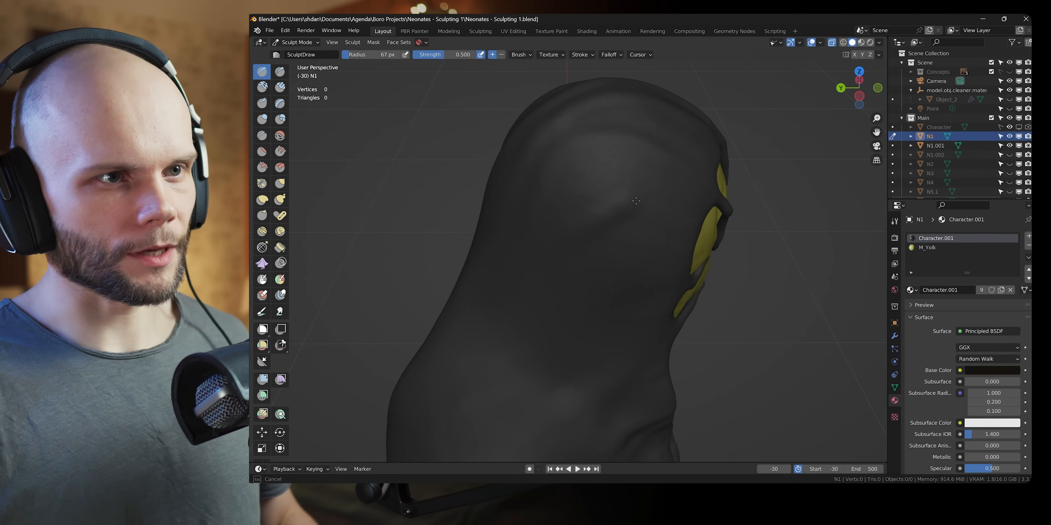
{"action": "middle_click_drag", "start_coordinate": [716, 206], "coordinate": [673, 238]}
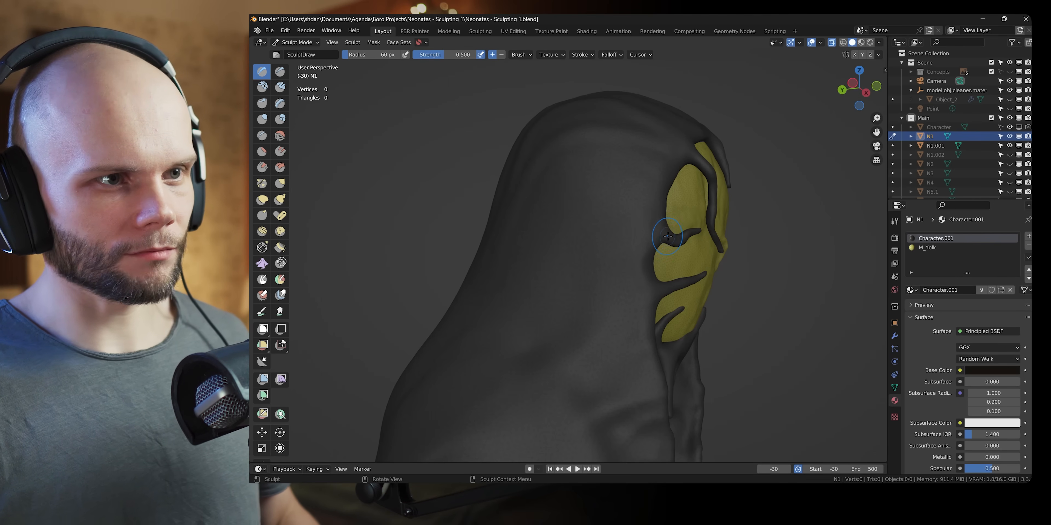
Sculpt long folds down the back and sides of the hood with the Draw brush, varying the radius between 84 px and 45 px.
{"action": "left_click_drag", "start_coordinate": [537, 226], "coordinate": [514, 265]}
{"action": "mouse_move", "coordinate": [514, 265]}
{"action": "middle_mouse_down"}
{"action": "mouse_move", "coordinate": [535, 261]}
{"action": "mouse_move", "coordinate": [509, 257]}
{"action": "mouse_move", "coordinate": [587, 294]}
{"action": "middle_mouse_up"}
{"action": "key", "text": "f"}
{"action": "left_click", "coordinate": [542, 261]}
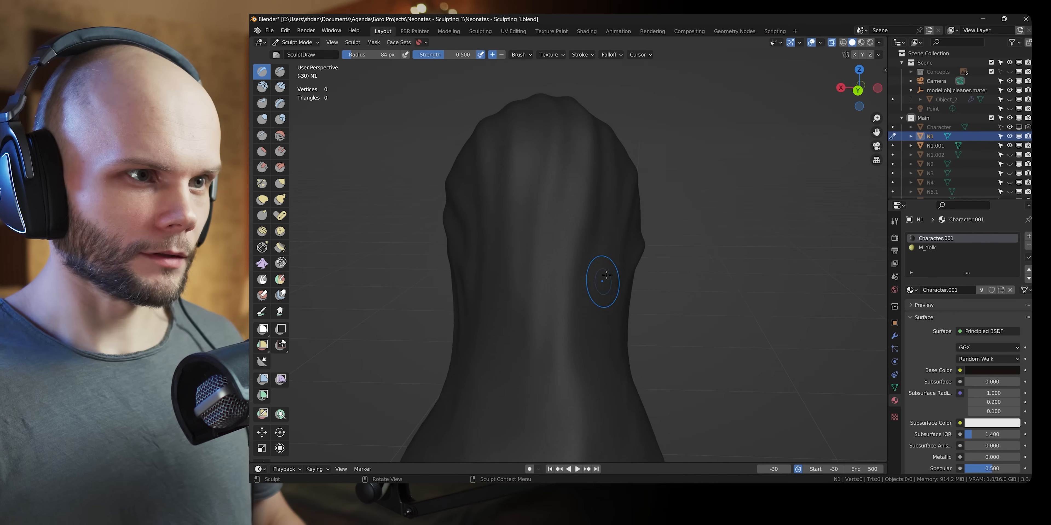
{"action": "mouse_move", "coordinate": [606, 275]}
{"action": "middle_mouse_down"}
{"action": "mouse_move", "coordinate": [724, 227]}
{"action": "mouse_move", "coordinate": [695, 223]}
{"action": "mouse_move", "coordinate": [813, 230]}
{"action": "mouse_move", "coordinate": [676, 219]}
{"action": "mouse_move", "coordinate": [641, 187]}
{"action": "mouse_move", "coordinate": [649, 243]}
{"action": "mouse_move", "coordinate": [672, 235]}
{"action": "middle_mouse_up"}
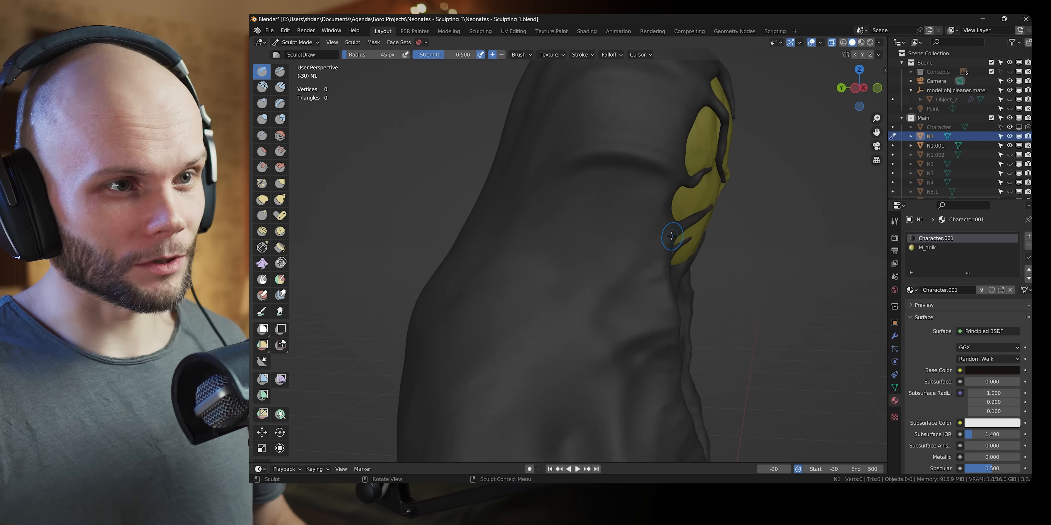
{"action": "middle_click_drag", "start_coordinate": [610, 276], "coordinate": [721, 263]}
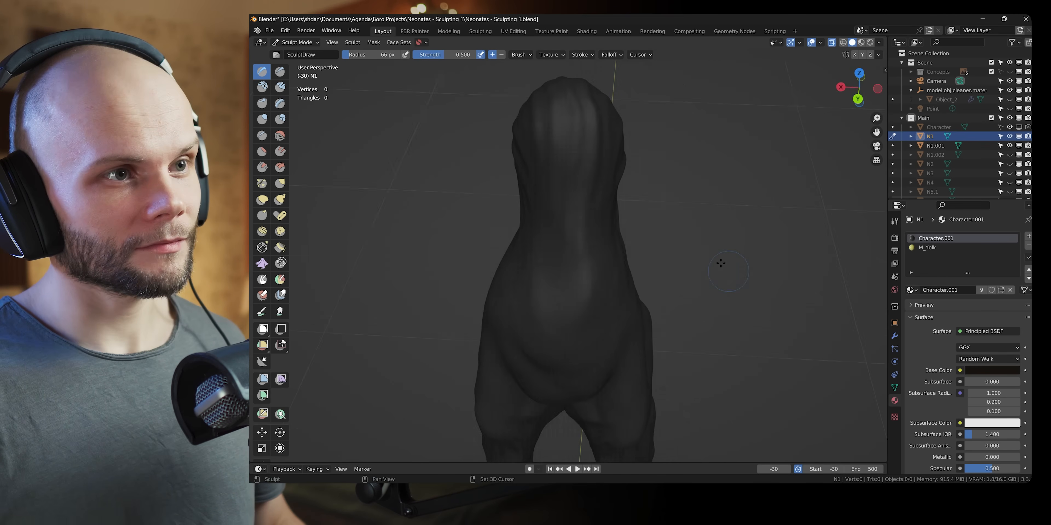
{"action": "mouse_move", "coordinate": [524, 308]}
{"action": "middle_mouse_down"}
{"action": "mouse_move", "coordinate": [551, 255]}
{"action": "mouse_move", "coordinate": [653, 257]}
{"action": "mouse_move", "coordinate": [612, 216]}
{"action": "mouse_move", "coordinate": [614, 156]}
{"action": "mouse_move", "coordinate": [600, 118]}
{"action": "mouse_move", "coordinate": [524, 150]}
{"action": "mouse_move", "coordinate": [586, 196]}
{"action": "mouse_move", "coordinate": [551, 244]}
{"action": "mouse_move", "coordinate": [591, 212]}
{"action": "mouse_move", "coordinate": [661, 318]}
{"action": "middle_mouse_up"}
Adjust the hood's overall shape with the Grab brush at 149 px, and save the file.
{"action": "key", "text": "g"}
{"action": "key", "text": "f"}
{"action": "left_click", "coordinate": [615, 202]}
{"action": "left_click_drag", "start_coordinate": [665, 337], "coordinate": [667, 330]}
{"action": "mouse_move", "coordinate": [668, 331]}
{"action": "middle_mouse_down"}
{"action": "mouse_move", "coordinate": [603, 176]}
{"action": "mouse_move", "coordinate": [720, 213]}
{"action": "mouse_move", "coordinate": [653, 326]}
{"action": "middle_mouse_up"}
{"action": "key", "text": "ctrl+s"}
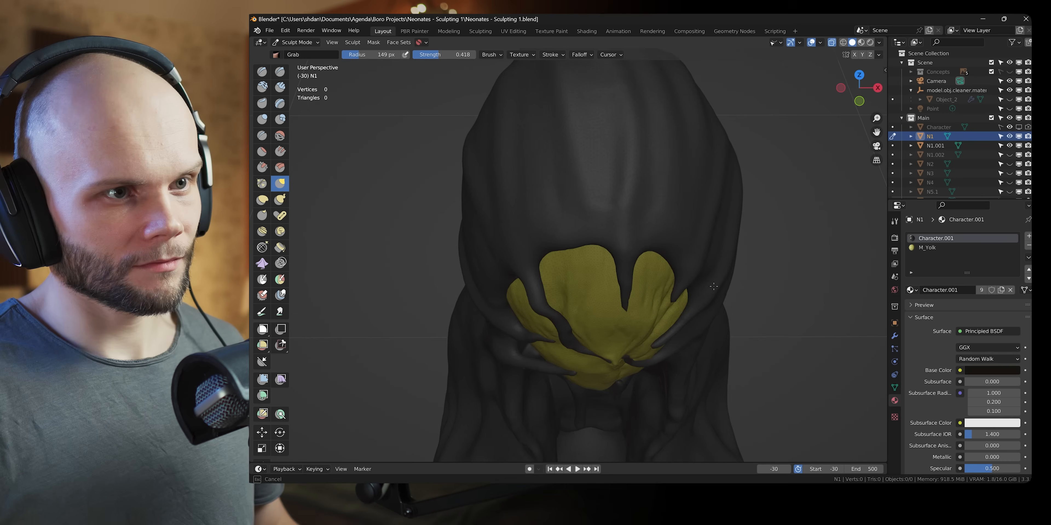
Refine the hood's edge beside the face opening with the Grab brush at 54 px.
{"action": "key", "text": "f"}
{"action": "left_click", "coordinate": [576, 233]}
{"action": "mouse_move", "coordinate": [612, 253]}
{"action": "middle_mouse_down"}
{"action": "mouse_move", "coordinate": [576, 233]}
{"action": "mouse_move", "coordinate": [616, 231]}
{"action": "middle_mouse_up"}
{"action": "key", "text": "f"}
{"action": "left_click", "coordinate": [591, 238]}
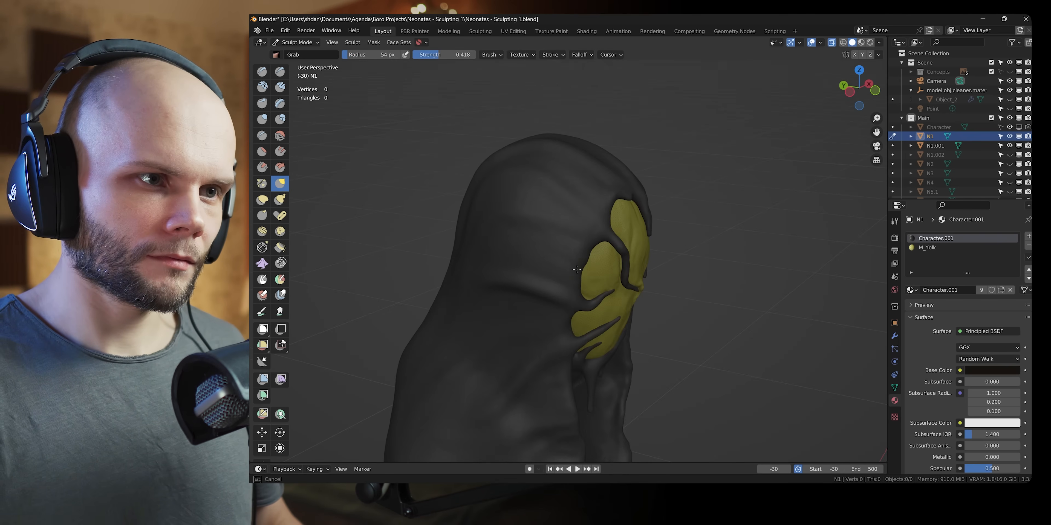
Refine the hood's edge above the forehead with a small Snake Hook brush and the Inflate brush.
{"action": "middle_click_drag", "start_coordinate": [581, 281], "coordinate": [632, 187]}
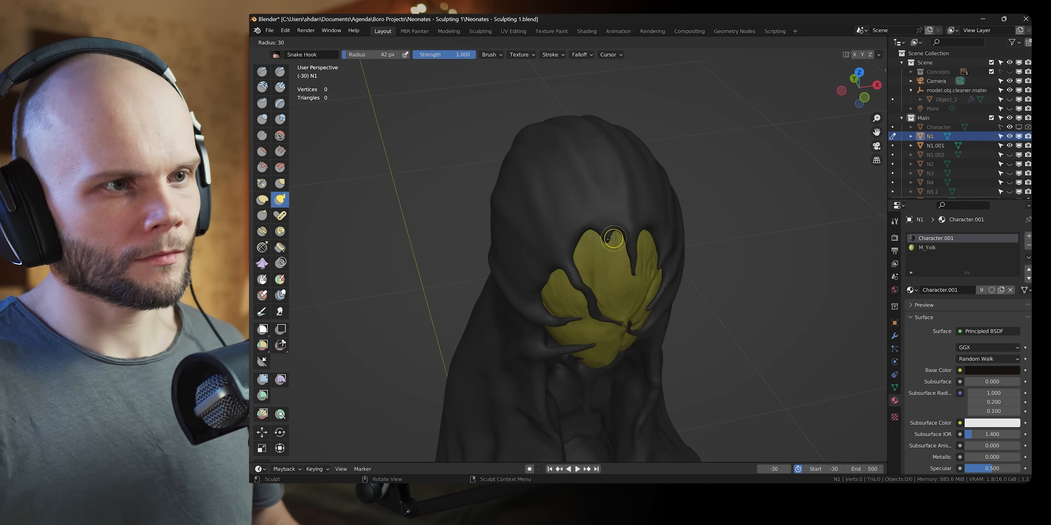
{"action": "left_click", "coordinate": [610, 239]}
{"action": "key", "text": "i"}
{"action": "middle_click_drag", "start_coordinate": [611, 240], "coordinate": [595, 308]}
{"action": "scroll", "coordinate": [595, 308], "scroll_direction": "up", "scroll_amount": 3}
{"action": "middle_click_drag", "start_coordinate": [621, 259], "coordinate": [636, 240]}
{"action": "scroll", "coordinate": [645, 206], "scroll_direction": "down", "scroll_amount": 4}
Reposition the face strands with the Grab brush and pull out more strand detail with Snake Hook.
{"action": "key", "text": "g"}
{"action": "key", "text": "f"}
{"action": "left_click", "coordinate": [598, 254]}
{"action": "scroll", "coordinate": [595, 276], "scroll_direction": "up", "scroll_amount": 3}
{"action": "key", "text": "f"}
{"action": "left_click", "coordinate": [630, 239]}
{"action": "key", "text": "k"}
{"action": "left_click_drag", "start_coordinate": [626, 225], "coordinate": [628, 204]}
Adjust the hood material under the chin in side profile with the Grab brush at 72 px.
{"action": "middle_click_drag", "start_coordinate": [629, 204], "coordinate": [704, 242]}
{"action": "scroll", "coordinate": [655, 257], "scroll_direction": "up", "scroll_amount": 3}
{"action": "key", "text": "f"}
{"action": "left_click", "coordinate": [656, 257]}
{"action": "scroll", "coordinate": [678, 208], "scroll_direction": "up", "scroll_amount": 4}
{"action": "key", "text": "g"}
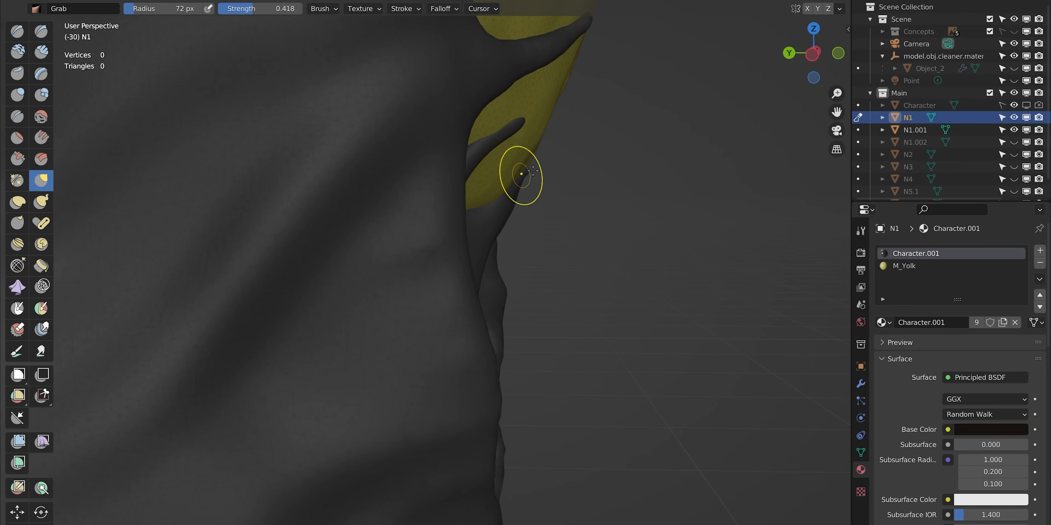
{"action": "scroll", "coordinate": [526, 244], "scroll_direction": "down", "scroll_amount": 3}
{"action": "mouse_move", "coordinate": [533, 171]}
{"action": "middle_mouse_down"}
{"action": "mouse_move", "coordinate": [525, 244]}
{"action": "mouse_move", "coordinate": [521, 156]}
{"action": "middle_mouse_up"}
Sculpt folds from the hood down over the shoulder with the Draw brush at 46 px.
{"action": "key", "text": "x"}
{"action": "key", "text": "f"}
{"action": "left_click", "coordinate": [521, 241]}
{"action": "scroll", "coordinate": [522, 229], "scroll_direction": "down", "scroll_amount": 2}
{"action": "mouse_move", "coordinate": [457, 351]}
{"action": "middle_mouse_down"}
{"action": "mouse_move", "coordinate": [545, 283]}
{"action": "mouse_move", "coordinate": [585, 233]}
{"action": "middle_mouse_up"}
{"action": "key", "text": "f"}
{"action": "left_click", "coordinate": [536, 280]}
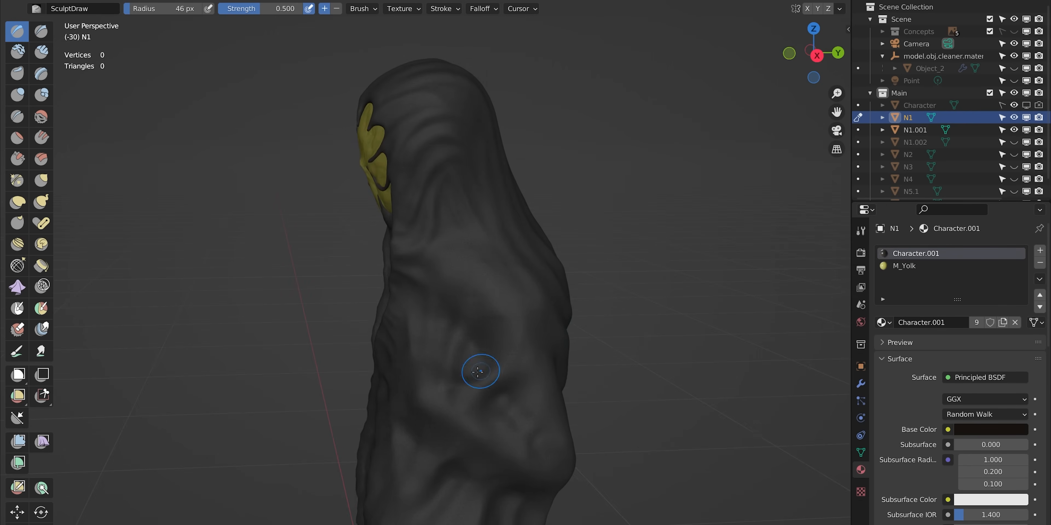
Sculpt folds along the arm and lower back with the Draw brush at 35 px and the Crease brush at 49 px.
{"action": "middle_click_drag", "start_coordinate": [509, 371], "coordinate": [363, 347]}
{"action": "middle_click_drag", "start_coordinate": [482, 322], "coordinate": [504, 314]}
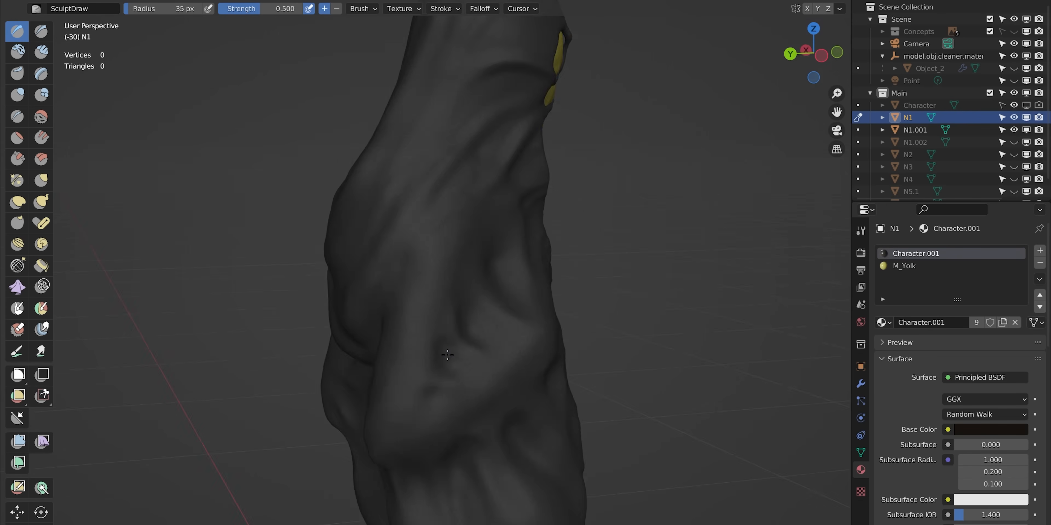
{"action": "key", "text": "f"}
{"action": "left_click", "coordinate": [510, 305]}
{"action": "middle_click_drag", "start_coordinate": [428, 291], "coordinate": [471, 270]}
{"action": "key", "text": "shift+c"}
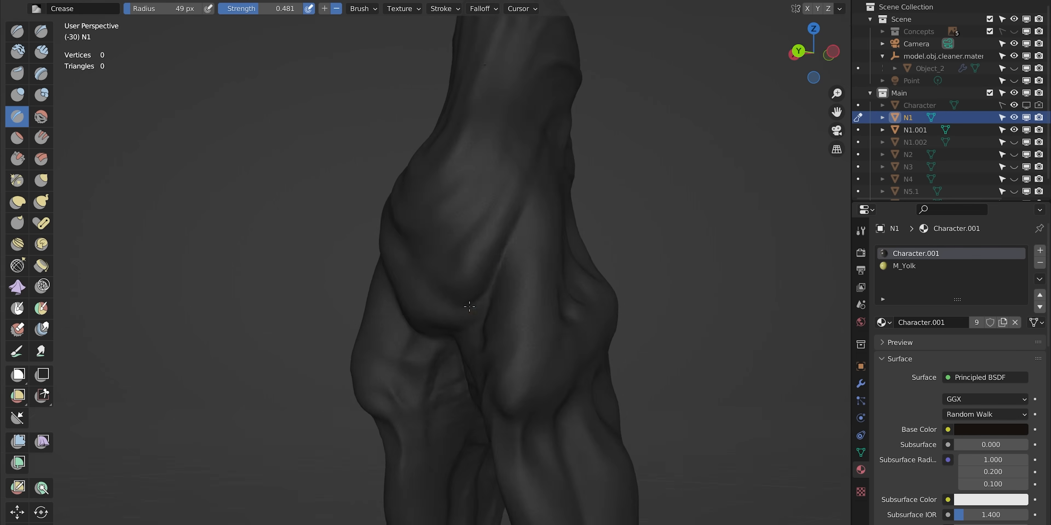
Add fine radiating folds where the hood meets the shoulder with the Draw brush at 59 px.
{"action": "key", "text": "x"}
{"action": "mouse_move", "coordinate": [482, 327]}
{"action": "middle_mouse_down"}
{"action": "mouse_move", "coordinate": [387, 270]}
{"action": "mouse_move", "coordinate": [531, 245]}
{"action": "middle_mouse_up"}
{"action": "scroll", "coordinate": [419, 113], "scroll_direction": "up", "scroll_amount": 3}
{"action": "key", "text": "f"}
{"action": "left_click", "coordinate": [432, 182]}
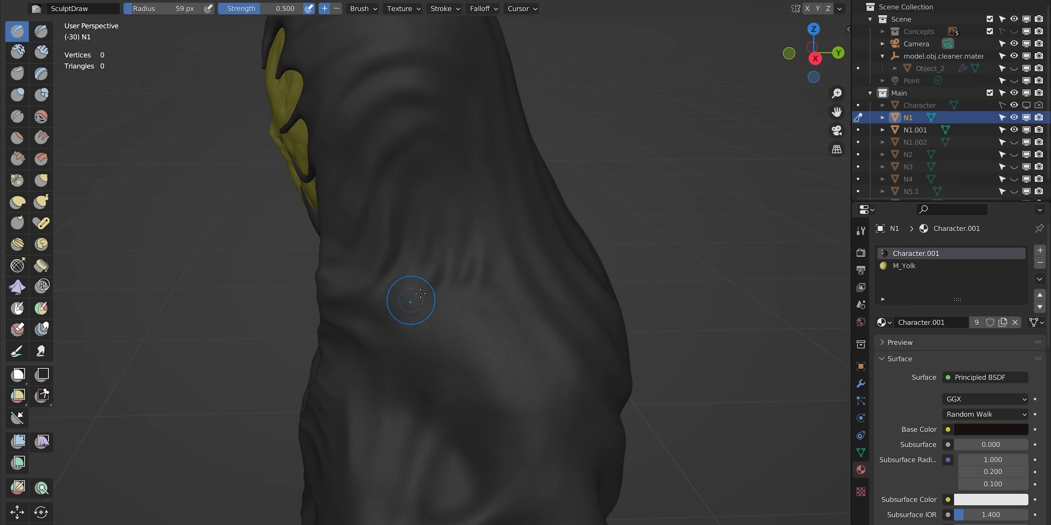
Adjust the shoulder and front edge of the draped hood with the Grab brush at 109 px.
{"action": "scroll", "coordinate": [434, 263], "scroll_direction": "down", "scroll_amount": 3}
{"action": "key", "text": "g"}
{"action": "scroll", "coordinate": [429, 278], "scroll_direction": "up", "scroll_amount": 3}
{"action": "middle_click_drag", "start_coordinate": [367, 300], "coordinate": [414, 310]}
{"action": "scroll", "coordinate": [417, 318], "scroll_direction": "down", "scroll_amount": 3}
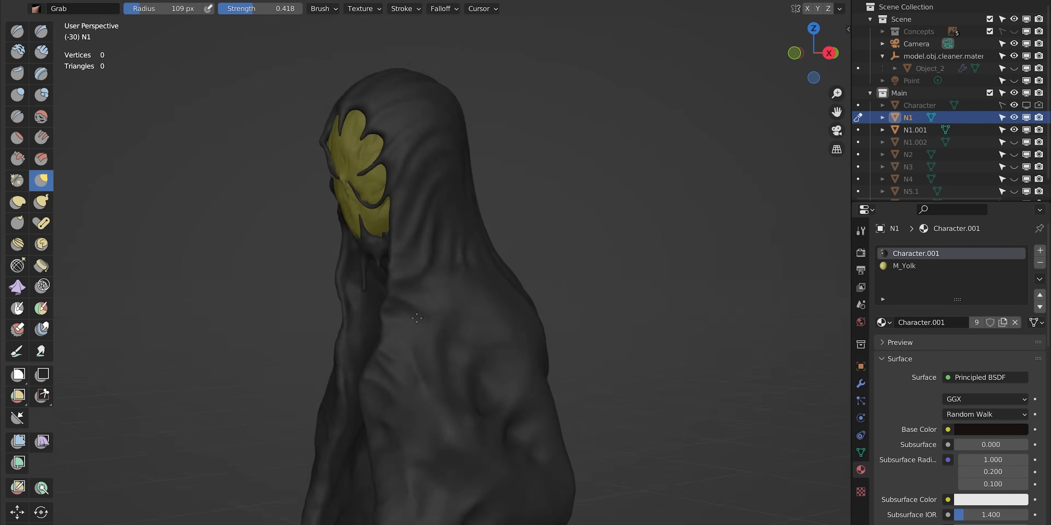
Sculpt wrinkles along the drape's front edge and upper arm with the Draw brush at 63 px and 54 px.
{"action": "key", "text": "shift+c"}
{"action": "scroll", "coordinate": [432, 285], "scroll_direction": "up", "scroll_amount": 3}
{"action": "key", "text": "k"}
{"action": "key", "text": "x"}
{"action": "scroll", "coordinate": [449, 261], "scroll_direction": "up", "scroll_amount": 2}
{"action": "mouse_move", "coordinate": [424, 270]}
{"action": "middle_mouse_down"}
{"action": "mouse_move", "coordinate": [512, 282]}
{"action": "mouse_move", "coordinate": [510, 164]}
{"action": "middle_mouse_up"}
{"action": "middle_click_drag", "start_coordinate": [591, 220], "coordinate": [543, 228]}
{"action": "key", "text": "f"}
{"action": "left_click", "coordinate": [602, 252]}
{"action": "scroll", "coordinate": [599, 261], "scroll_direction": "up", "scroll_amount": 2}
{"action": "middle_click_drag", "start_coordinate": [624, 286], "coordinate": [592, 290]}
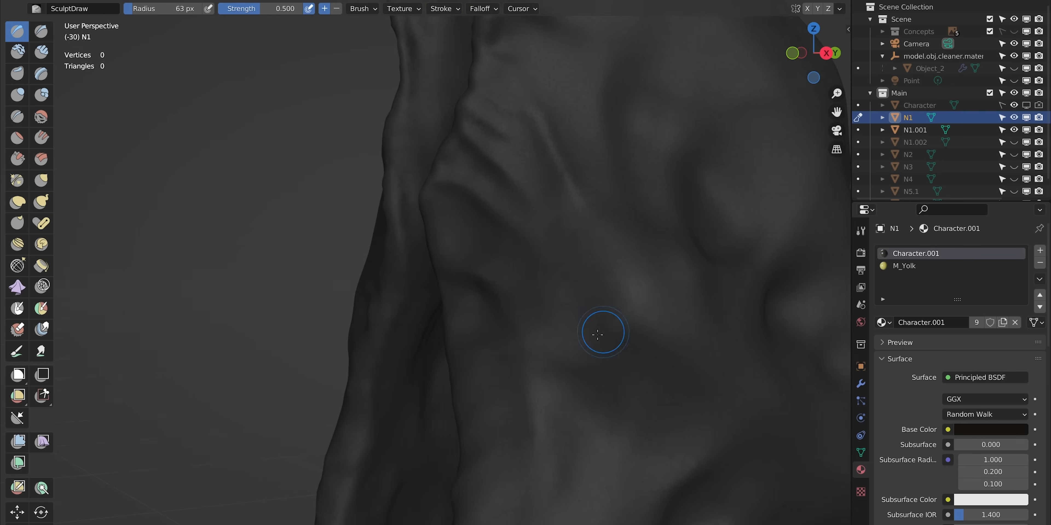
{"action": "mouse_move", "coordinate": [597, 335]}
{"action": "middle_mouse_down"}
{"action": "mouse_move", "coordinate": [504, 324]}
{"action": "mouse_move", "coordinate": [534, 199]}
{"action": "mouse_move", "coordinate": [555, 172]}
{"action": "middle_mouse_up"}
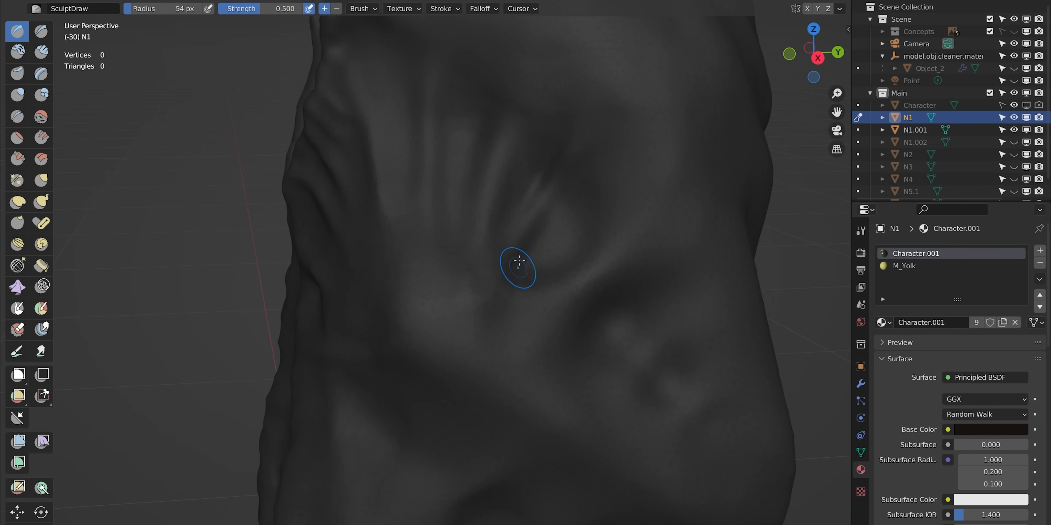
Deepen the radiating folds on the upper arm with the Draw brush at 87 px and the Crease brush.
{"action": "middle_click_drag", "start_coordinate": [470, 296], "coordinate": [472, 232]}
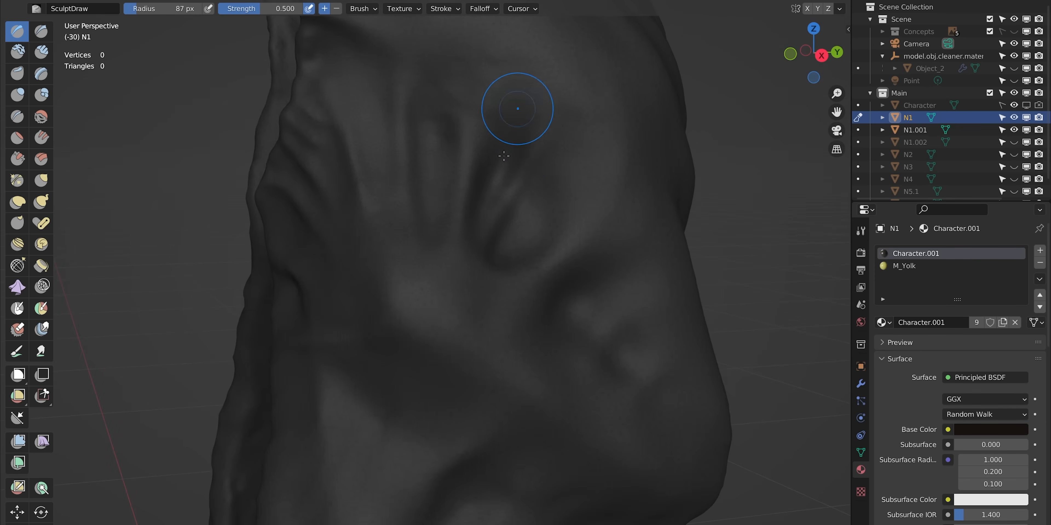
{"action": "middle_click_drag", "start_coordinate": [504, 155], "coordinate": [455, 308]}
{"action": "mouse_move", "coordinate": [500, 183]}
{"action": "middle_mouse_down", "text": "shift"}
{"action": "mouse_move", "coordinate": [466, 361]}
{"action": "mouse_move", "coordinate": [514, 405]}
{"action": "mouse_move", "coordinate": [545, 406]}
{"action": "middle_mouse_up", "text": "shift"}
{"action": "key", "text": "shift+c"}
{"action": "left_click_drag", "start_coordinate": [546, 454], "coordinate": [515, 385]}
Sculpt vertical folds running from the elbow down the hip and thigh with the Draw brush at 45 px.
{"action": "scroll", "coordinate": [515, 385], "scroll_direction": "down", "scroll_amount": 4}
{"action": "middle_click_drag", "start_coordinate": [515, 385], "coordinate": [376, 339]}
{"action": "key", "text": "x"}
{"action": "left_click_drag", "start_coordinate": [390, 327], "coordinate": [402, 432]}
{"action": "mouse_move", "coordinate": [401, 433]}
{"action": "middle_mouse_down"}
{"action": "mouse_move", "coordinate": [357, 401]}
{"action": "mouse_move", "coordinate": [412, 285]}
{"action": "middle_mouse_up"}
{"action": "mouse_move", "coordinate": [412, 285]}
{"action": "middle_mouse_down"}
{"action": "mouse_move", "coordinate": [490, 277]}
{"action": "mouse_move", "coordinate": [469, 294]}
{"action": "mouse_move", "coordinate": [380, 310]}
{"action": "mouse_move", "coordinate": [411, 348]}
{"action": "mouse_move", "coordinate": [519, 330]}
{"action": "middle_mouse_up"}
{"action": "key", "text": "f"}
{"action": "scroll", "coordinate": [411, 348], "scroll_direction": "down", "scroll_amount": 2}
{"action": "key", "text": "f"}
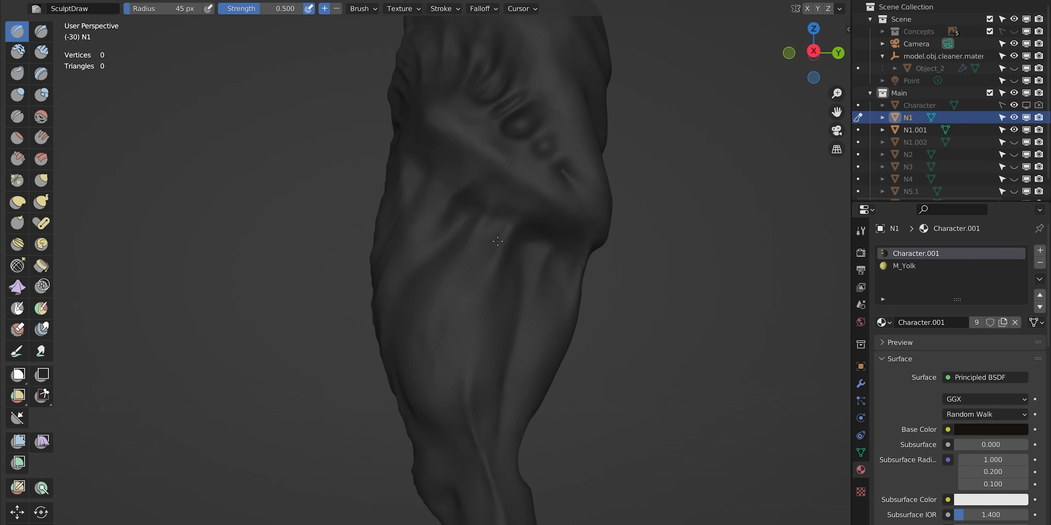
{"action": "key", "text": "f"}
{"action": "mouse_move", "coordinate": [497, 241]}
{"action": "middle_mouse_down"}
{"action": "mouse_move", "coordinate": [501, 202]}
{"action": "mouse_move", "coordinate": [375, 206]}
{"action": "mouse_move", "coordinate": [579, 183]}
{"action": "mouse_move", "coordinate": [549, 251]}
{"action": "middle_mouse_up"}
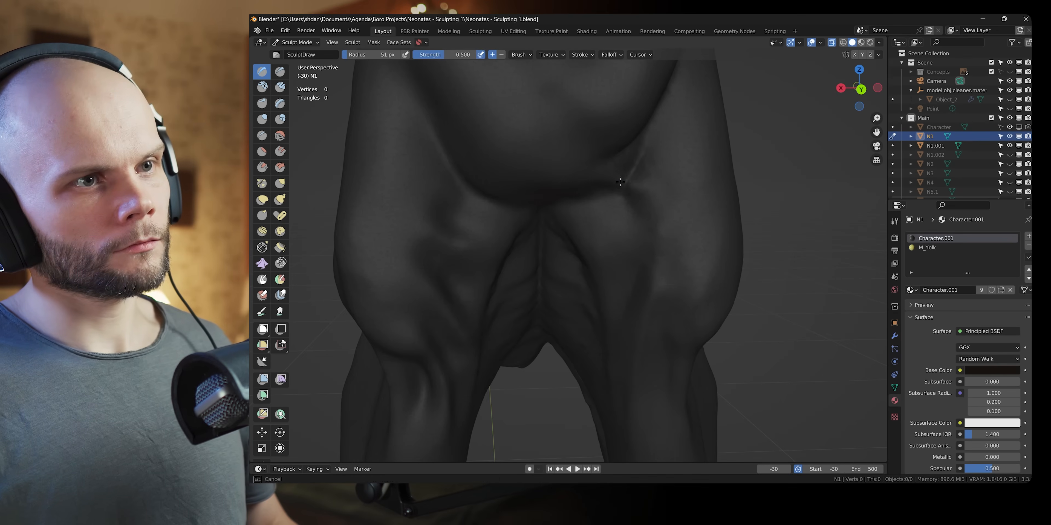
Add folds under the rear hem with the Draw brush at 51 px and reshape them with the Grab brush at 88 px.
{"action": "mouse_move", "coordinate": [620, 182]}
{"action": "middle_mouse_down"}
{"action": "mouse_move", "coordinate": [637, 171]}
{"action": "mouse_move", "coordinate": [577, 262]}
{"action": "mouse_move", "coordinate": [567, 322]}
{"action": "middle_mouse_up"}
{"action": "key", "text": "f"}
{"action": "left_click", "coordinate": [618, 187]}
{"action": "key", "text": "g"}
{"action": "middle_click_drag", "start_coordinate": [675, 228], "coordinate": [652, 204]}
{"action": "key", "text": "f"}
{"action": "left_click", "coordinate": [493, 251]}
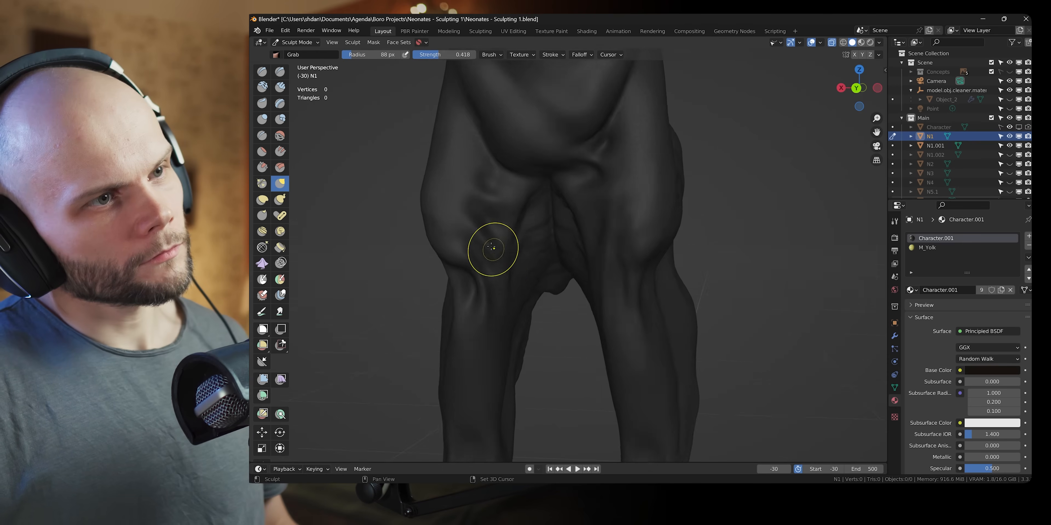
Sculpt wrinkles on the back of the thighs with the Draw brush, adjust them with Grab at 105 px, and save the file.
{"action": "key", "text": "x"}
{"action": "mouse_move", "coordinate": [503, 300]}
{"action": "middle_mouse_down"}
{"action": "mouse_move", "coordinate": [454, 305]}
{"action": "mouse_move", "coordinate": [516, 300]}
{"action": "middle_mouse_up"}
{"action": "key", "text": "g"}
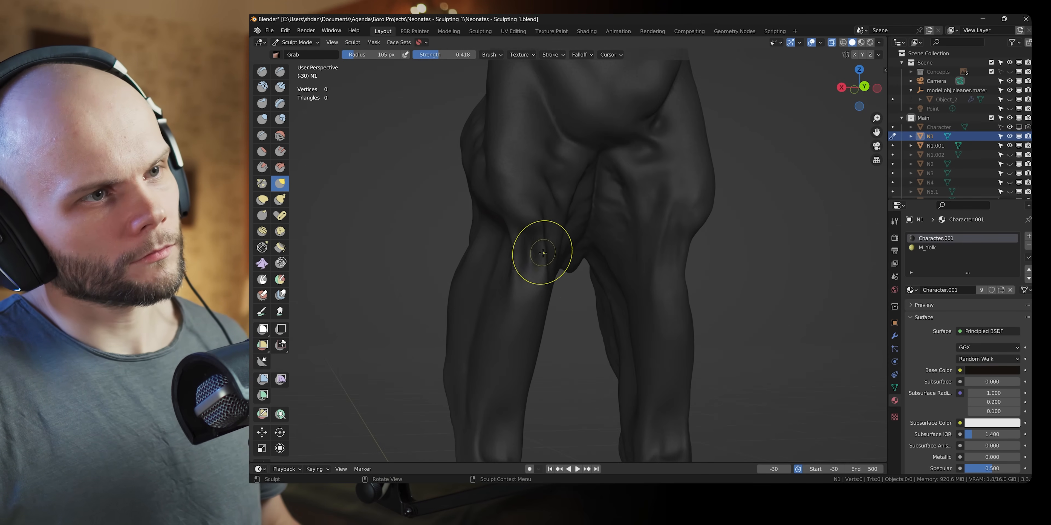
{"action": "key", "text": "f"}
{"action": "mouse_move", "coordinate": [542, 251]}
{"action": "middle_mouse_down"}
{"action": "mouse_move", "coordinate": [579, 256]}
{"action": "mouse_move", "coordinate": [718, 188]}
{"action": "mouse_move", "coordinate": [652, 190]}
{"action": "middle_mouse_up"}
{"action": "left_click", "coordinate": [579, 256]}
{"action": "key", "text": "x"}
{"action": "key", "text": "ctrl+s"}
Refine the shape under the rear hem with the Grab brush at 60 px.
{"action": "key", "text": "g"}
{"action": "mouse_move", "coordinate": [652, 190]}
{"action": "middle_mouse_down", "text": "ctrl"}
{"action": "mouse_move", "coordinate": [617, 216]}
{"action": "mouse_move", "coordinate": [615, 240]}
{"action": "mouse_move", "coordinate": [742, 197]}
{"action": "mouse_move", "coordinate": [736, 227]}
{"action": "mouse_move", "coordinate": [753, 195]}
{"action": "middle_mouse_up", "text": "ctrl"}
{"action": "scroll", "coordinate": [754, 196], "scroll_direction": "up", "scroll_amount": 3}
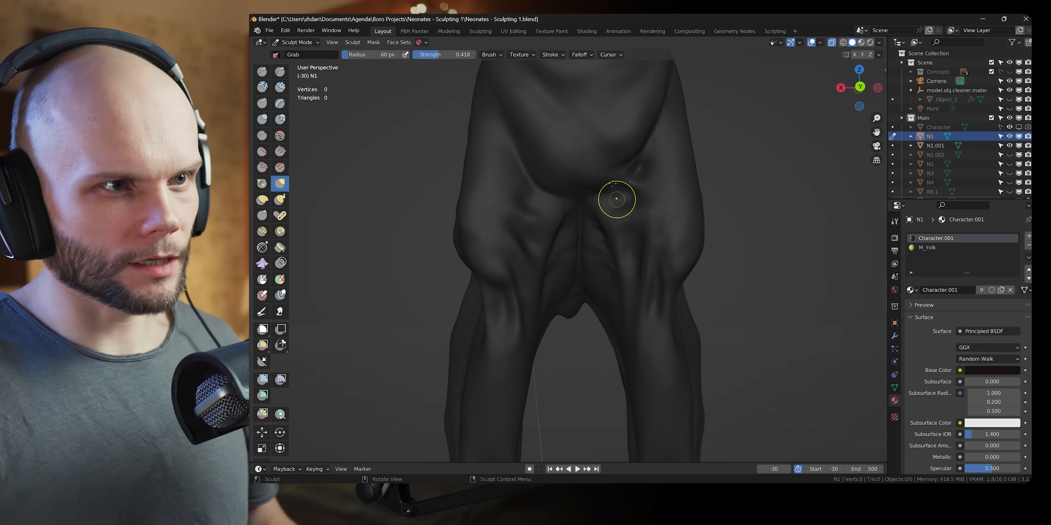
{"action": "mouse_move", "coordinate": [693, 251]}
{"action": "middle_mouse_down"}
{"action": "mouse_move", "coordinate": [685, 237]}
{"action": "mouse_move", "coordinate": [781, 209]}
{"action": "mouse_move", "coordinate": [788, 228]}
{"action": "mouse_move", "coordinate": [744, 248]}
{"action": "mouse_move", "coordinate": [670, 234]}
{"action": "middle_mouse_up"}
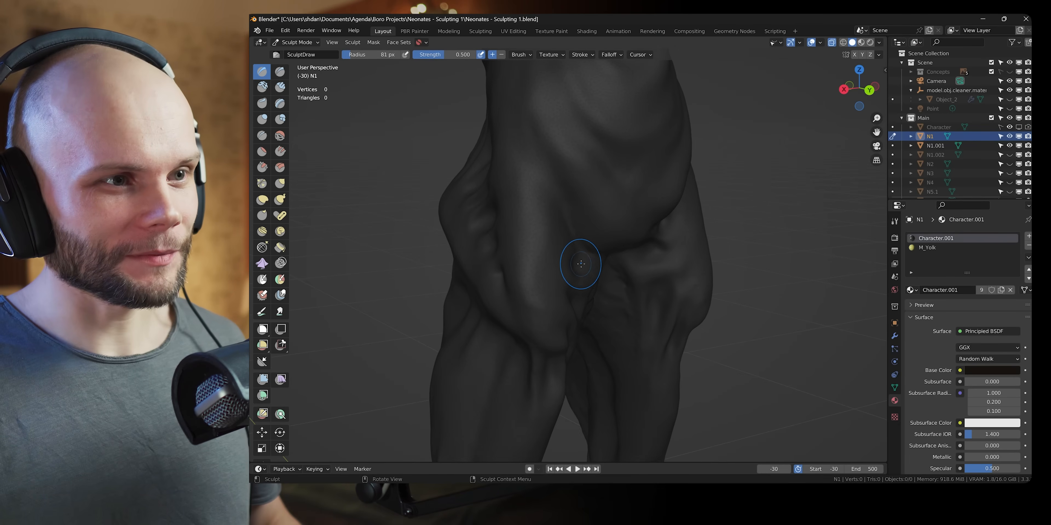
Sculpt diagonal folds fanning from below the elbow across the thigh with the Draw brush at 81, 42 and 30 px, and save the file.
{"action": "middle_click_drag", "start_coordinate": [581, 263], "coordinate": [631, 232]}
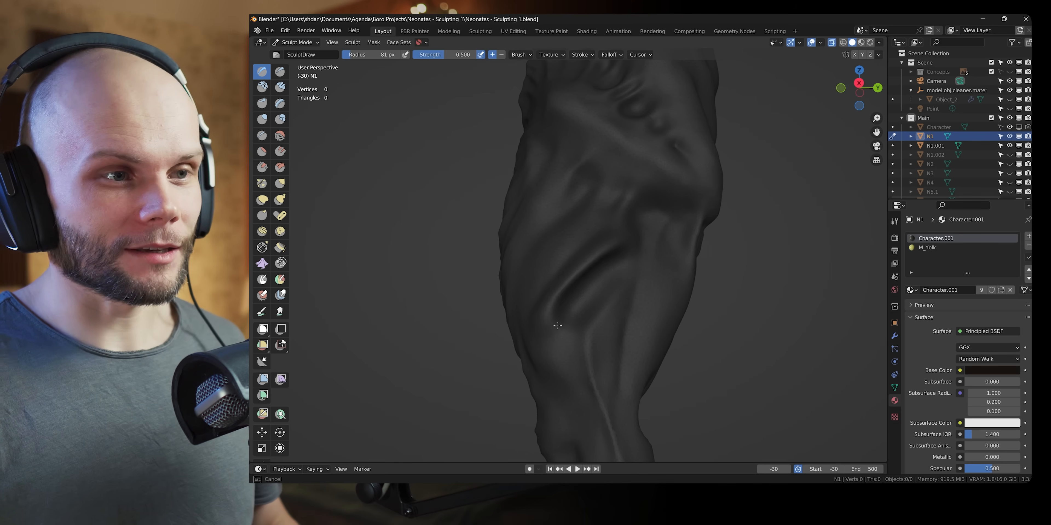
{"action": "middle_click_drag", "start_coordinate": [643, 259], "coordinate": [643, 287]}
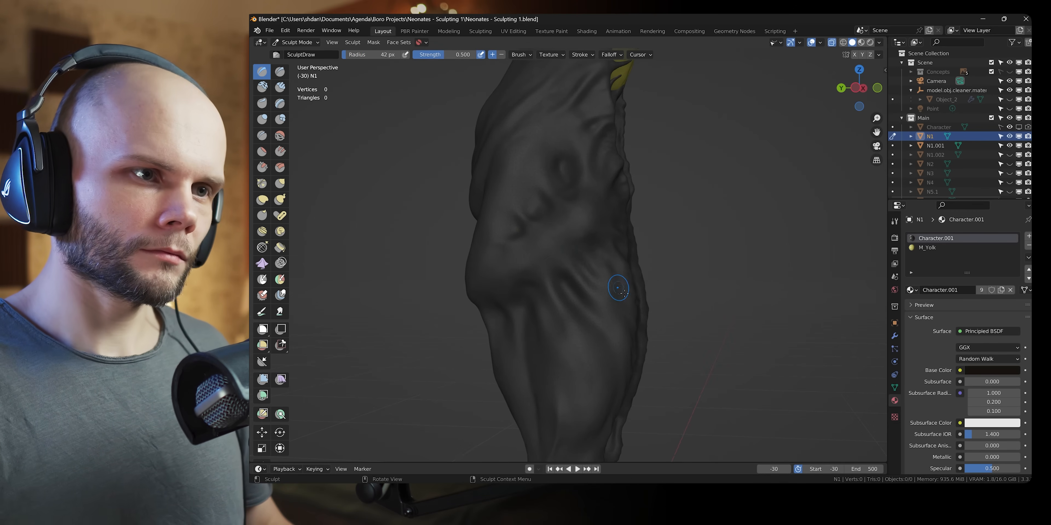
{"action": "middle_click_drag", "start_coordinate": [576, 299], "coordinate": [559, 338]}
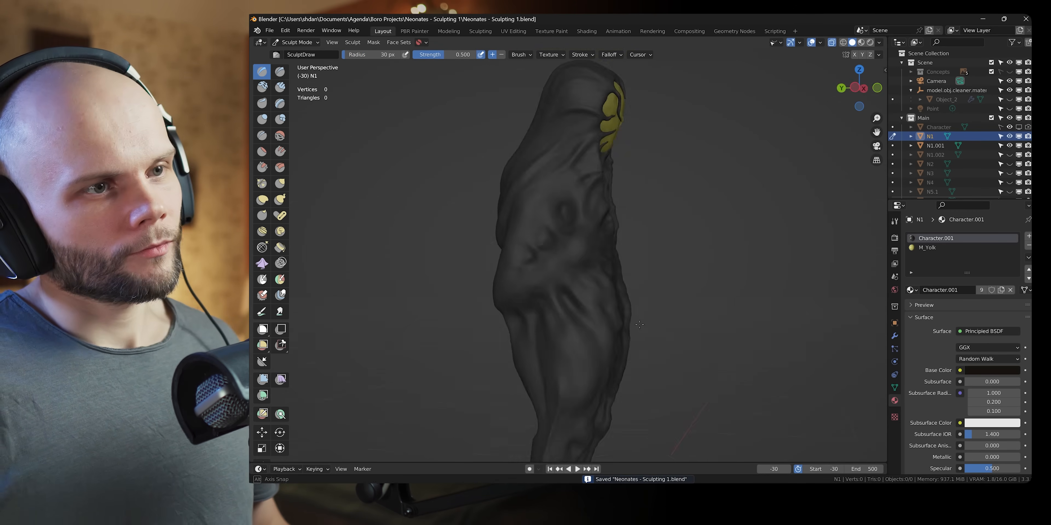
{"action": "middle_click_drag", "start_coordinate": [555, 285], "coordinate": [555, 348]}
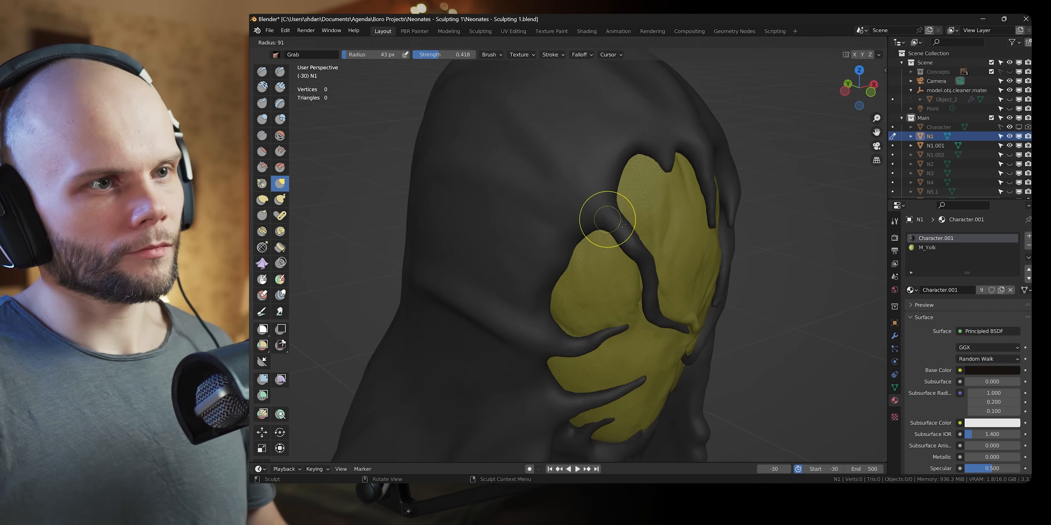
Reshape the hood opening and strands around the yellow face with the Grab brush, using a radius up to 246 px.
{"action": "mouse_move", "coordinate": [614, 211]}
{"action": "middle_mouse_down"}
{"action": "mouse_move", "coordinate": [615, 223]}
{"action": "mouse_move", "coordinate": [675, 168]}
{"action": "middle_mouse_up"}
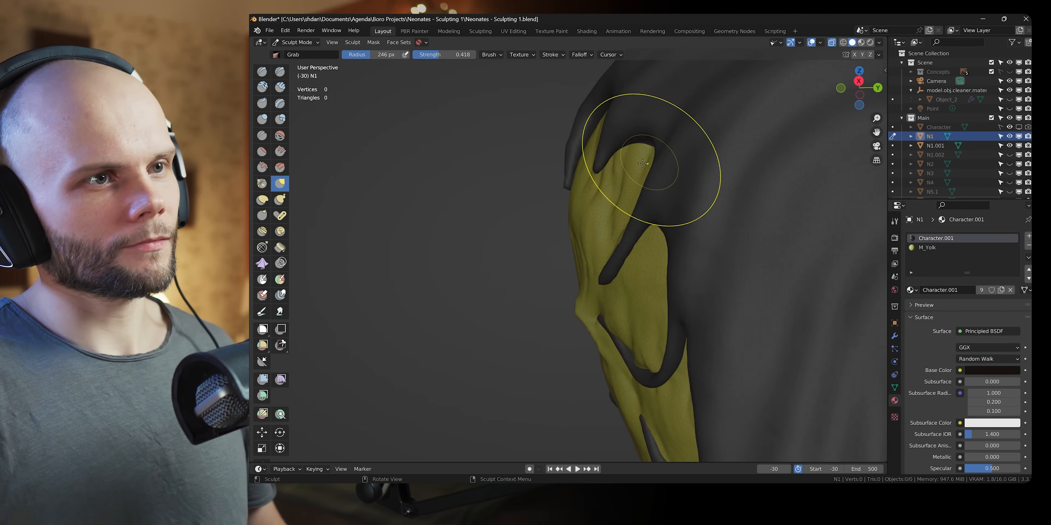
{"action": "mouse_move", "coordinate": [657, 188]}
{"action": "middle_mouse_down"}
{"action": "mouse_move", "coordinate": [653, 212]}
{"action": "mouse_move", "coordinate": [564, 234]}
{"action": "mouse_move", "coordinate": [580, 220]}
{"action": "mouse_move", "coordinate": [532, 178]}
{"action": "mouse_move", "coordinate": [522, 298]}
{"action": "middle_mouse_up"}
{"action": "scroll", "coordinate": [656, 235], "scroll_direction": "down", "scroll_amount": 3}
{"action": "scroll", "coordinate": [603, 197], "scroll_direction": "up", "scroll_amount": 5}
{"action": "key", "text": "f"}
{"action": "left_click", "coordinate": [564, 235]}
{"action": "left_click_drag", "start_coordinate": [522, 304], "coordinate": [516, 312]}
{"action": "middle_click_drag", "start_coordinate": [516, 312], "coordinate": [490, 261]}
{"action": "left_click_drag", "start_coordinate": [487, 222], "coordinate": [509, 221]}
{"action": "middle_click_drag", "start_coordinate": [509, 220], "coordinate": [530, 236]}
Adjust the drape's front edges below the face with the Grab brush at 122 px.
{"action": "key", "text": "f"}
{"action": "left_click", "coordinate": [516, 239]}
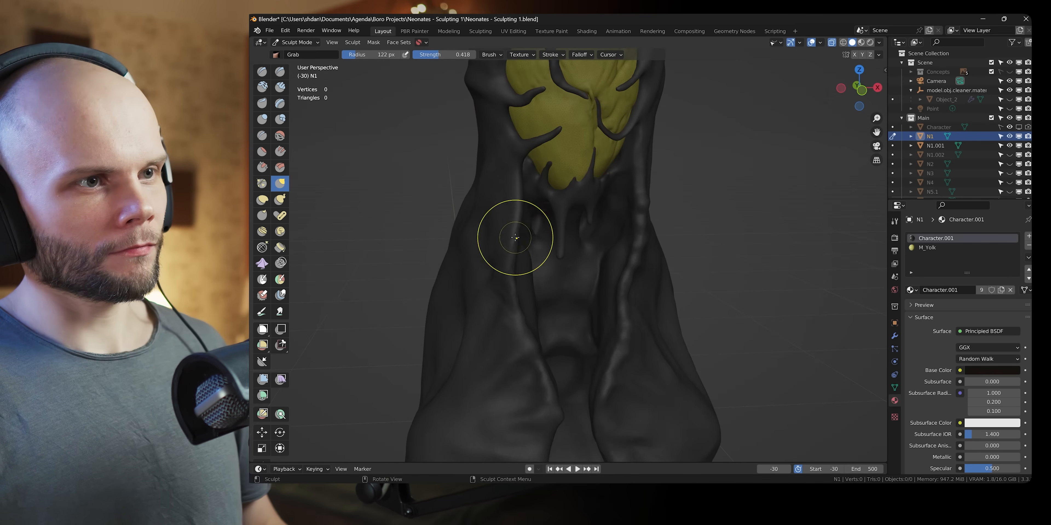
{"action": "left_click_drag", "start_coordinate": [516, 241], "coordinate": [510, 262]}
{"action": "mouse_move", "coordinate": [509, 261]}
{"action": "middle_mouse_down"}
{"action": "mouse_move", "coordinate": [527, 185]}
{"action": "mouse_move", "coordinate": [571, 204]}
{"action": "middle_mouse_up"}
{"action": "left_click_drag", "start_coordinate": [506, 228], "coordinate": [512, 241]}
{"action": "left_click_drag", "start_coordinate": [512, 241], "coordinate": [517, 249]}
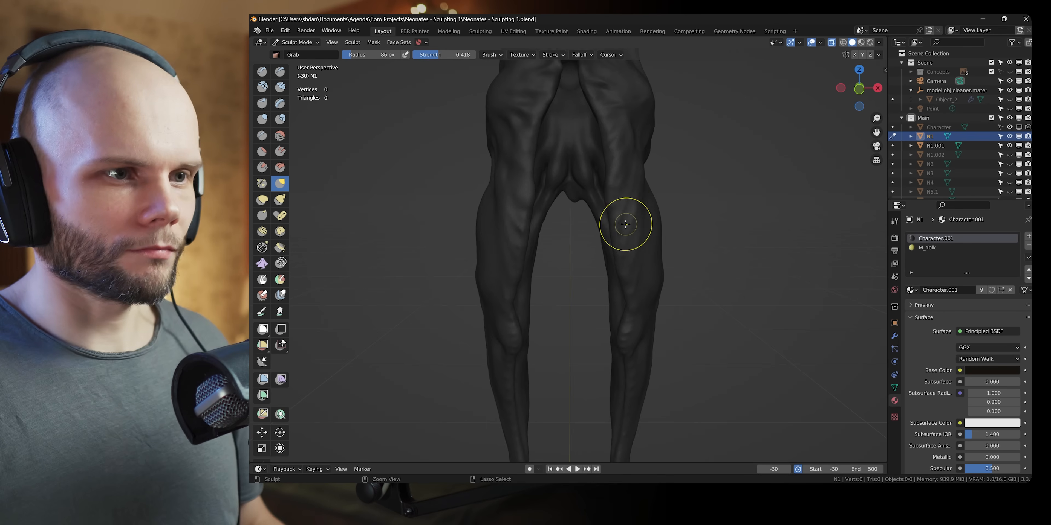
Try to pull a long drip down from the crotch with the Snake Hook brush at 86 px.
{"action": "middle_click_drag", "start_coordinate": [626, 222], "coordinate": [631, 203], "text": "ctrl"}
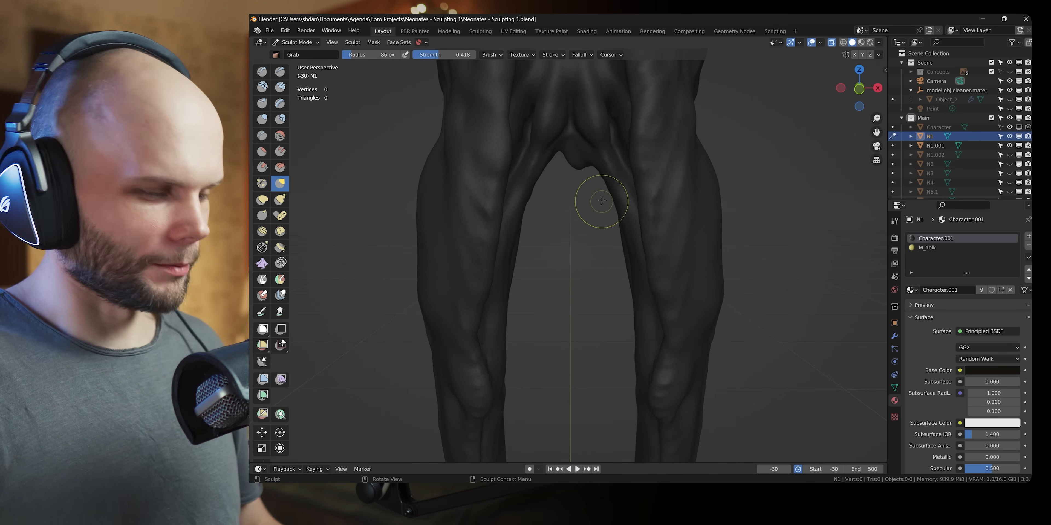
{"action": "key", "text": "k"}
{"action": "left_click_drag", "start_coordinate": [601, 191], "coordinate": [579, 176]}
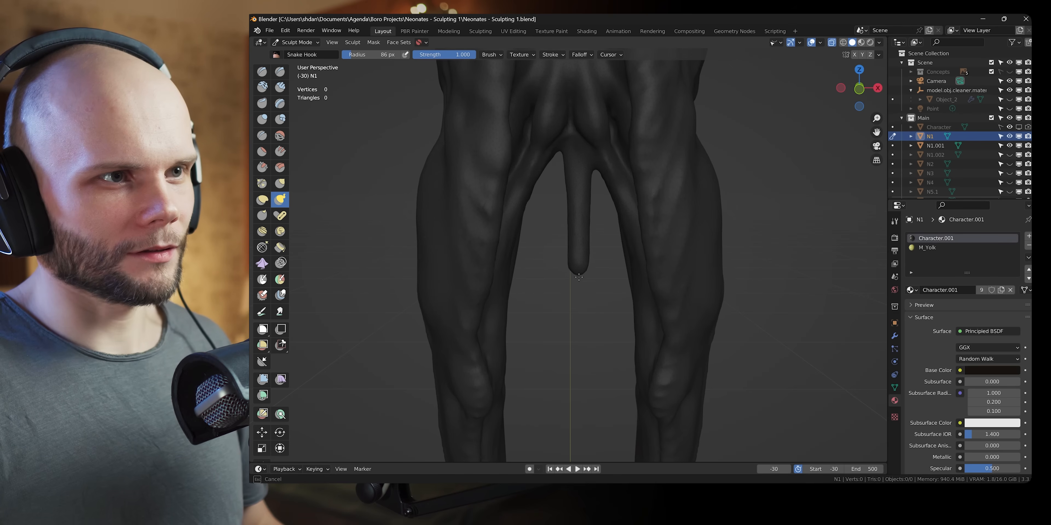
{"action": "left_click_drag", "start_coordinate": [579, 280], "coordinate": [580, 280]}
{"action": "mouse_move", "coordinate": [599, 201]}
{"action": "middle_mouse_down"}
{"action": "mouse_move", "coordinate": [530, 206]}
{"action": "mouse_move", "coordinate": [603, 222]}
{"action": "mouse_move", "coordinate": [562, 222]}
{"action": "middle_mouse_up"}
{"action": "key", "text": "ctrl+z"}
Try to pull and lengthen a thinner crotch drip in front view with the Snake Hook brush at 77 to 38 px.
{"action": "key", "text": "bracketleft"}
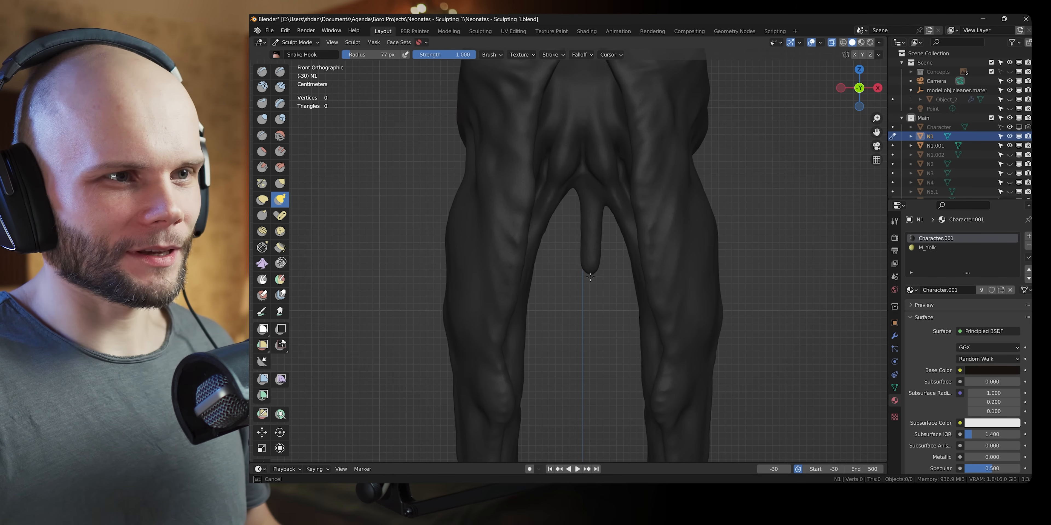
{"action": "key", "text": "bracketleft"}
{"action": "key", "text": "bracketleft"}
{"action": "key", "text": "bracketleft"}
{"action": "key", "text": "bracketleft"}
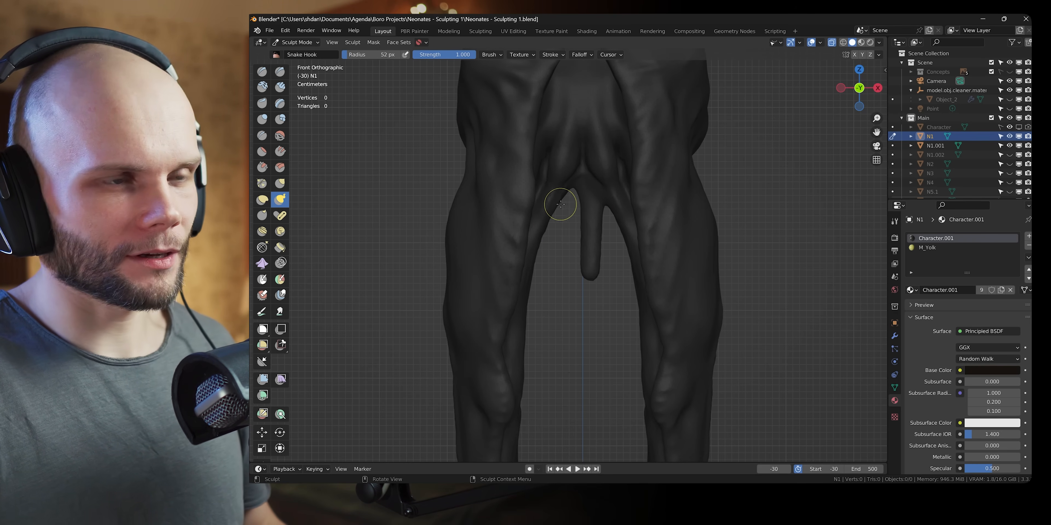
{"action": "key", "text": "bracketleft"}
{"action": "key", "text": "bracketleft"}
{"action": "key", "text": "bracketleft"}
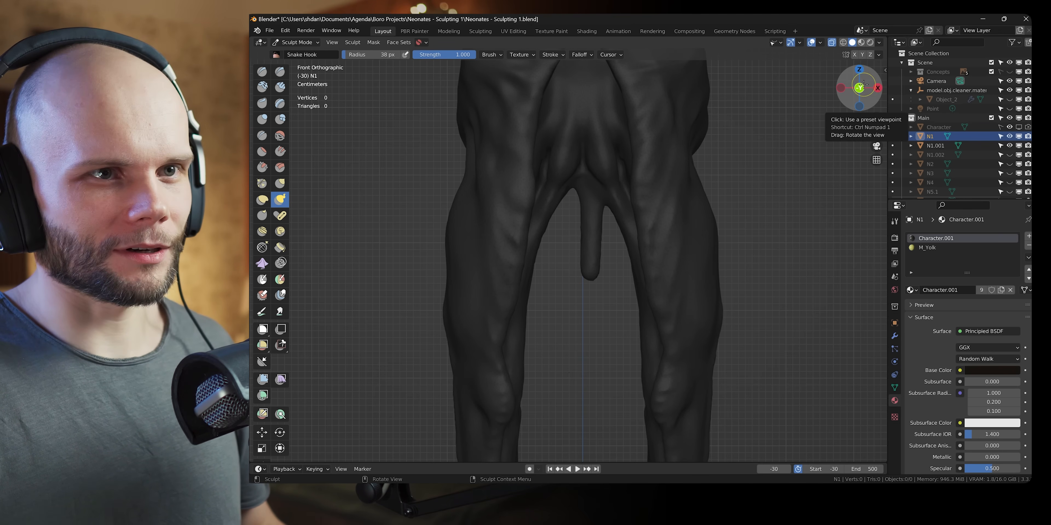
{"action": "left_click_drag", "start_coordinate": [605, 267], "coordinate": [600, 285]}
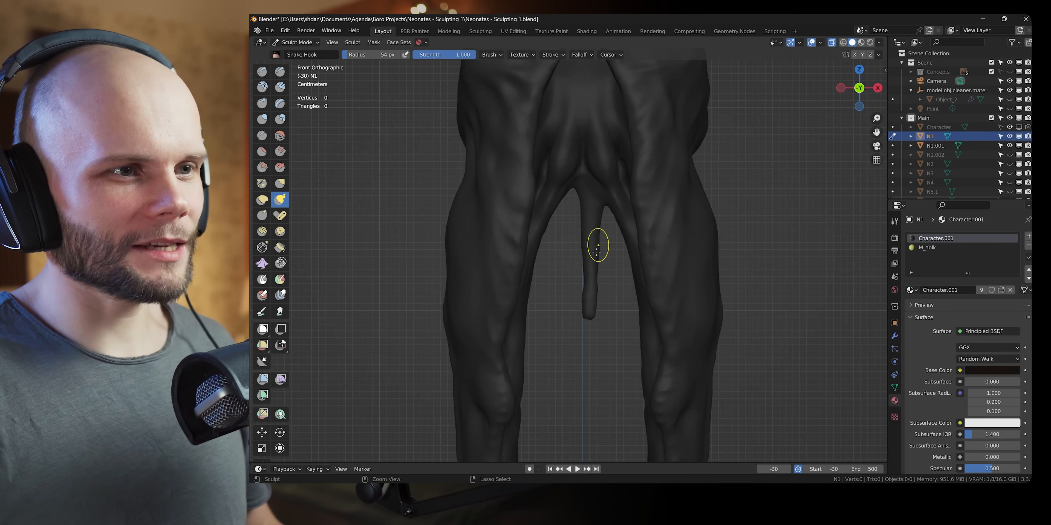
{"action": "key", "text": "ctrl+z"}
{"action": "key", "text": "f"}
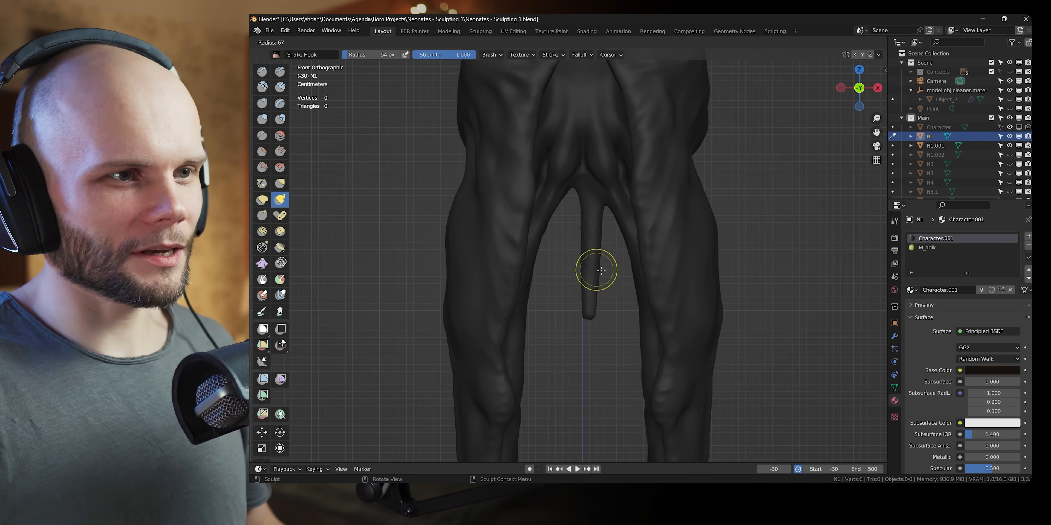
{"action": "left_click", "coordinate": [621, 271]}
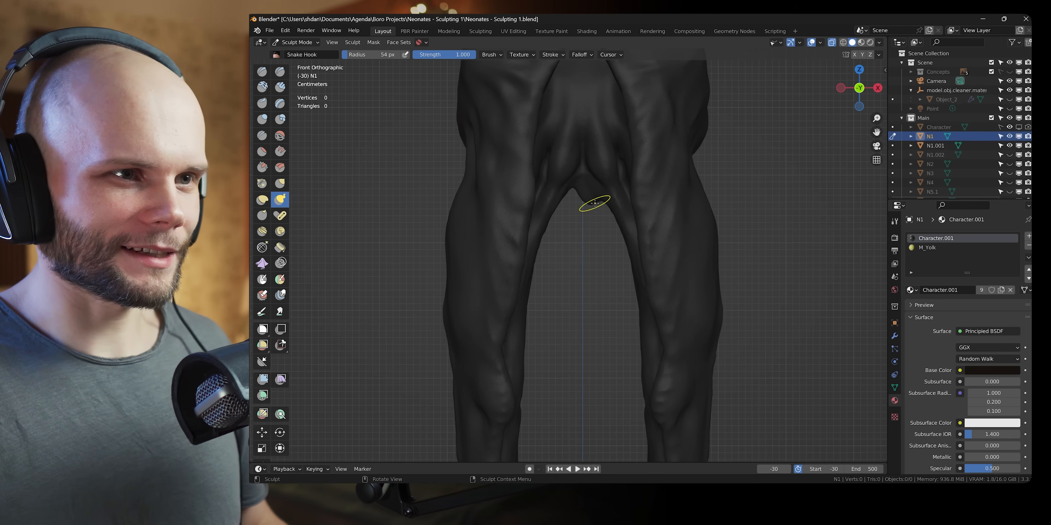
Pull two tapered drips of different lengths from the crotch with the Snake Hook brush at 47 px.
{"action": "key", "text": "f"}
{"action": "left_click", "coordinate": [615, 218]}
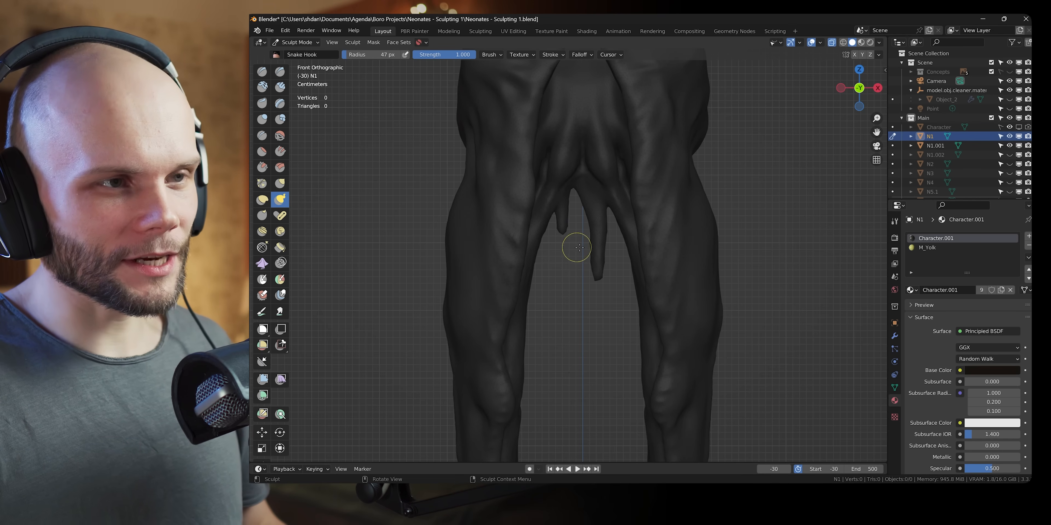
{"action": "key", "text": "f"}
{"action": "left_click", "coordinate": [588, 214]}
{"action": "key", "text": "f"}
{"action": "left_click", "coordinate": [599, 201]}
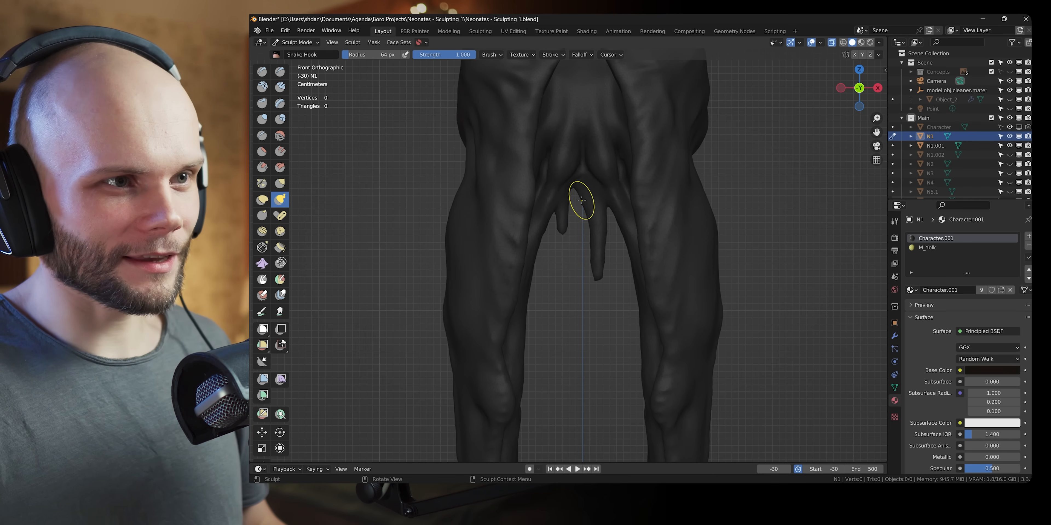
Lengthen the crotch drips and pull a longer third one between them with the Snake Hook brush.
{"action": "middle_click_drag", "start_coordinate": [586, 202], "coordinate": [615, 257], "text": "ctrl"}
{"action": "left_click_drag", "start_coordinate": [609, 300], "coordinate": [610, 313]}
{"action": "key", "text": "f"}
{"action": "left_click", "coordinate": [551, 208]}
{"action": "left_click_drag", "start_coordinate": [548, 224], "coordinate": [549, 244]}
{"action": "middle_click_drag", "start_coordinate": [572, 196], "coordinate": [563, 131]}
{"action": "left_click_drag", "start_coordinate": [563, 132], "coordinate": [567, 355]}
{"action": "key", "text": "f"}
{"action": "left_click", "coordinate": [566, 221]}
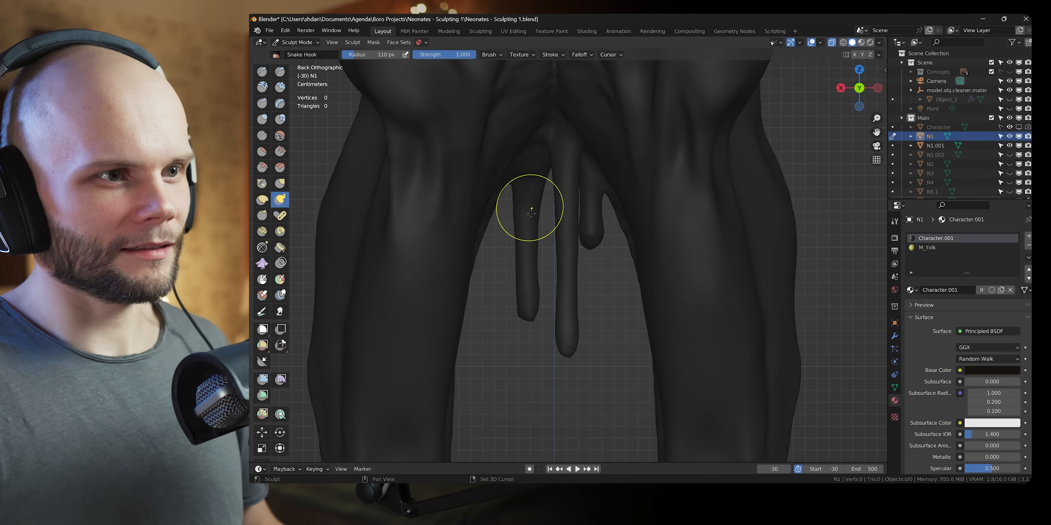
Adjust the crotch drips with Grab, lengthen the middle one into a bulbous tip with Snake Hook, and save the file.
{"action": "key", "text": "g"}
{"action": "left_click_drag", "start_coordinate": [531, 214], "coordinate": [533, 220]}
{"action": "key", "text": "f"}
{"action": "left_click", "coordinate": [565, 351]}
{"action": "key", "text": "k"}
{"action": "left_click_drag", "start_coordinate": [568, 352], "coordinate": [567, 400]}
{"action": "key", "text": "f"}
{"action": "left_click", "coordinate": [567, 320]}
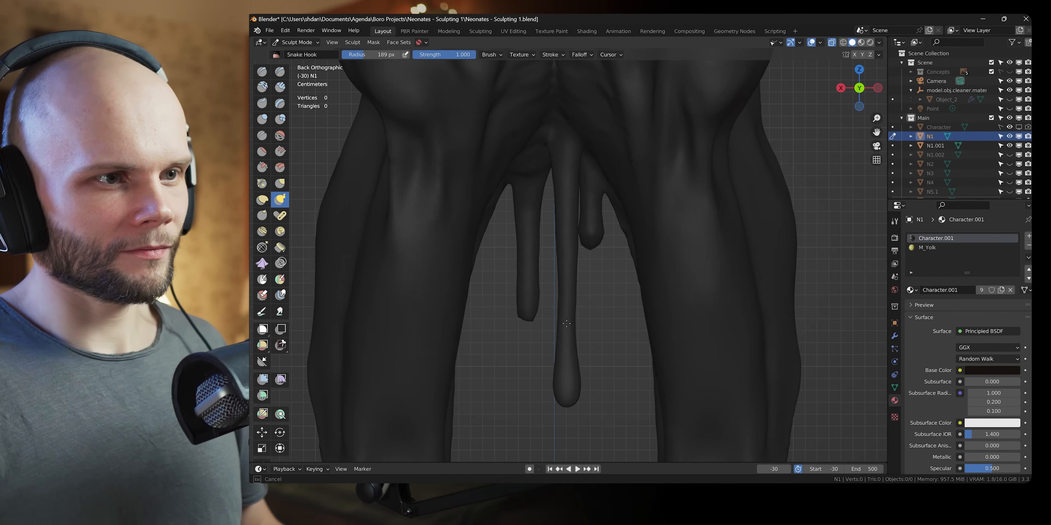
{"action": "left_click_drag", "start_coordinate": [530, 300], "coordinate": [529, 304]}
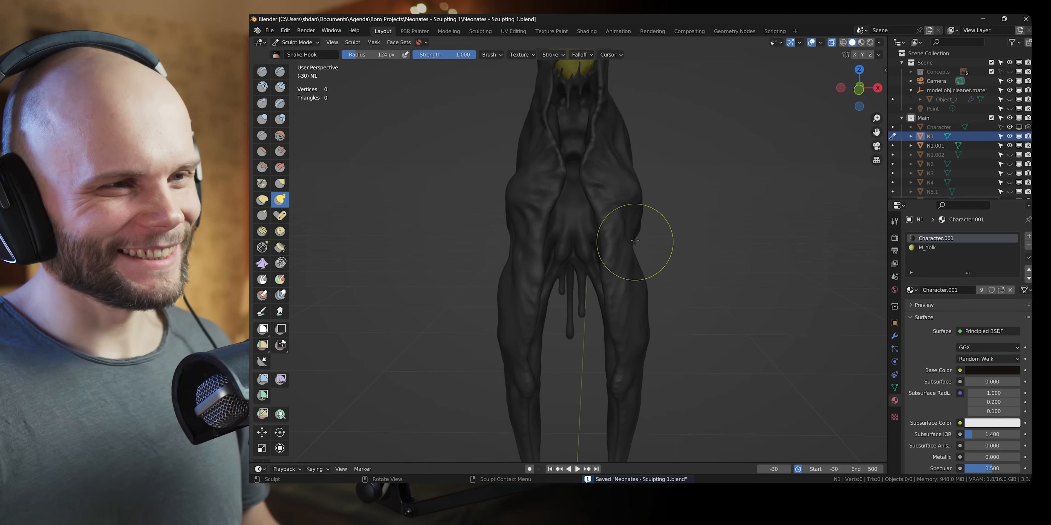
{"action": "middle_click_drag", "start_coordinate": [638, 241], "coordinate": [489, 249], "text": "ctrl"}
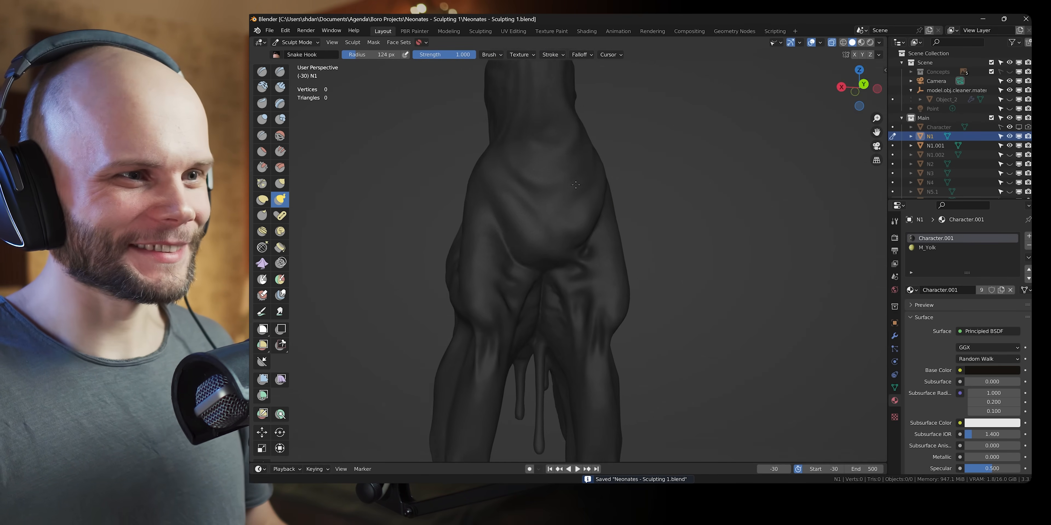
Refine the three hanging drips between the legs with the Snake Hook brush at 72 px and 43 px.
{"action": "middle_click_drag", "start_coordinate": [648, 302], "coordinate": [657, 241], "text": "ctrl"}
{"action": "key", "text": "f"}
{"action": "left_click", "coordinate": [657, 237]}
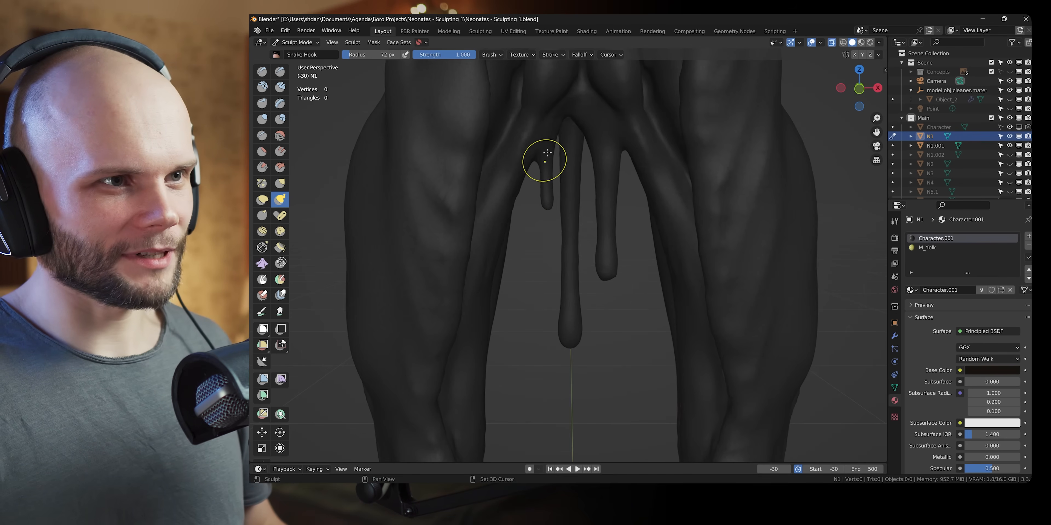
{"action": "key", "text": "f"}
{"action": "middle_click_drag", "start_coordinate": [630, 212], "coordinate": [635, 227]}
{"action": "left_click", "coordinate": [643, 219]}
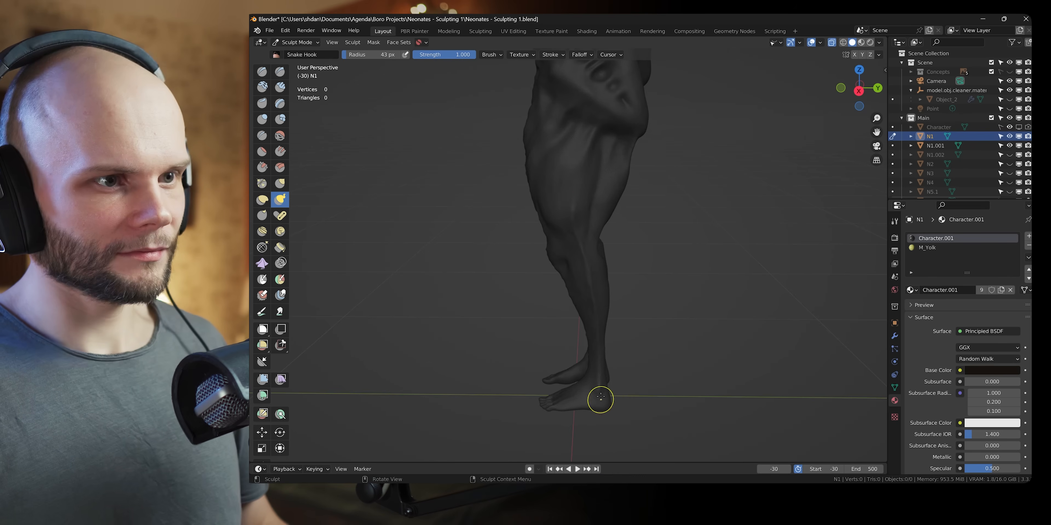
Sculpt fine folds on the hip and upper thigh below the elbow with the Draw brush at 37 px and 36 px.
{"action": "scroll", "coordinate": [547, 380], "scroll_direction": "up", "scroll_amount": 6}
{"action": "middle_click_drag", "start_coordinate": [542, 223], "coordinate": [519, 220]}
{"action": "left_click_drag", "start_coordinate": [524, 219], "coordinate": [530, 212]}
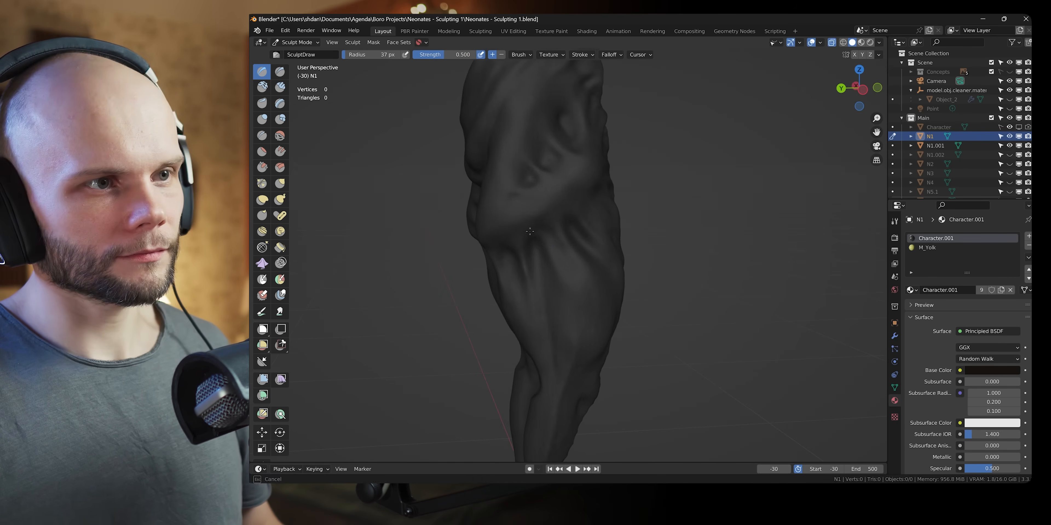
{"action": "key", "text": "f"}
{"action": "middle_click_drag", "start_coordinate": [527, 216], "coordinate": [557, 206]}
{"action": "left_click", "coordinate": [551, 218]}
{"action": "left_click_drag", "start_coordinate": [558, 207], "coordinate": [565, 214]}
{"action": "middle_click_drag", "start_coordinate": [566, 214], "coordinate": [561, 213]}
{"action": "left_click_drag", "start_coordinate": [561, 213], "coordinate": [568, 218]}
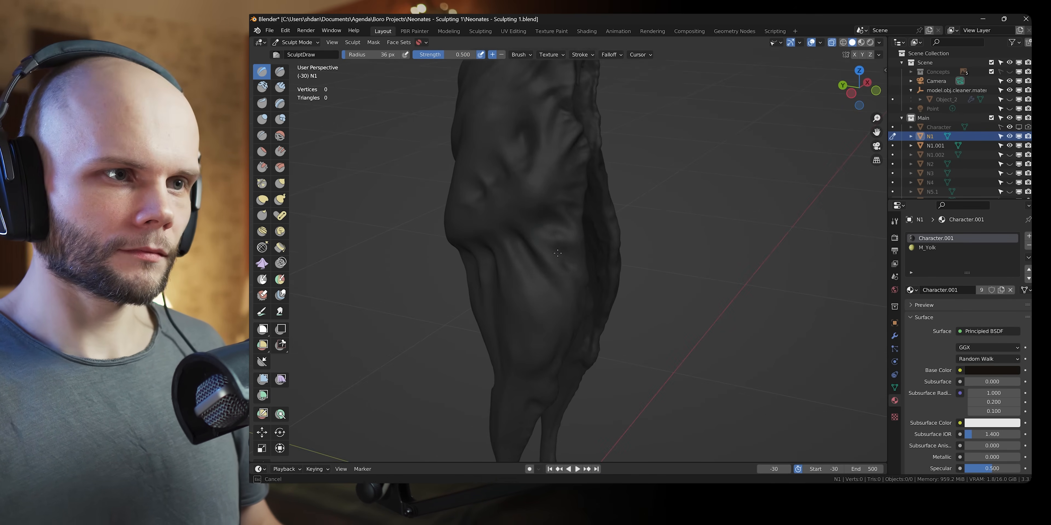
Strengthen the folds beneath the elbow and along the outer thigh with the Draw brush at 62 px.
{"action": "mouse_move", "coordinate": [591, 229]}
{"action": "middle_mouse_down"}
{"action": "mouse_move", "coordinate": [575, 235]}
{"action": "mouse_move", "coordinate": [586, 232]}
{"action": "mouse_move", "coordinate": [580, 211]}
{"action": "mouse_move", "coordinate": [591, 250]}
{"action": "mouse_move", "coordinate": [591, 224]}
{"action": "mouse_move", "coordinate": [570, 281]}
{"action": "mouse_move", "coordinate": [535, 252]}
{"action": "middle_mouse_up"}
{"action": "key", "text": "f"}
{"action": "left_click", "coordinate": [583, 231]}
{"action": "mouse_move", "coordinate": [628, 215]}
{"action": "middle_mouse_down"}
{"action": "mouse_move", "coordinate": [563, 223]}
{"action": "mouse_move", "coordinate": [612, 222]}
{"action": "mouse_move", "coordinate": [571, 276]}
{"action": "mouse_move", "coordinate": [526, 255]}
{"action": "mouse_move", "coordinate": [568, 289]}
{"action": "mouse_move", "coordinate": [522, 301]}
{"action": "mouse_move", "coordinate": [636, 310]}
{"action": "mouse_move", "coordinate": [663, 298]}
{"action": "mouse_move", "coordinate": [509, 303]}
{"action": "mouse_move", "coordinate": [622, 297]}
{"action": "mouse_move", "coordinate": [525, 296]}
{"action": "mouse_move", "coordinate": [386, 263]}
{"action": "middle_mouse_up"}
{"action": "scroll", "coordinate": [508, 259], "scroll_direction": "down", "scroll_amount": 5}
{"action": "scroll", "coordinate": [565, 278], "scroll_direction": "up", "scroll_amount": 4}
{"action": "key", "text": "g"}
{"action": "key", "text": "x"}
{"action": "left_click_drag", "start_coordinate": [607, 267], "coordinate": [600, 280]}
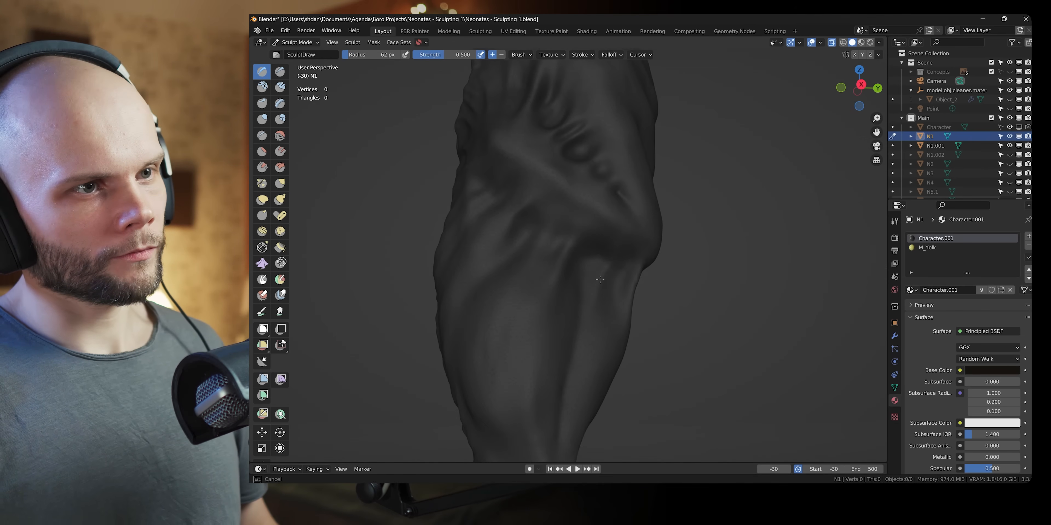
Pull a short drip down from the rear hem with the Snake Hook brush and enlarge the brush to 125 px.
{"action": "mouse_move", "coordinate": [600, 280]}
{"action": "middle_mouse_down"}
{"action": "mouse_move", "coordinate": [570, 328]}
{"action": "mouse_move", "coordinate": [572, 293]}
{"action": "mouse_move", "coordinate": [644, 290]}
{"action": "mouse_move", "coordinate": [607, 281]}
{"action": "mouse_move", "coordinate": [605, 304]}
{"action": "mouse_move", "coordinate": [589, 292]}
{"action": "middle_mouse_up"}
{"action": "key", "text": "g"}
{"action": "key", "text": "k"}
{"action": "mouse_move", "coordinate": [590, 292]}
{"action": "middle_mouse_down", "text": "ctrl"}
{"action": "mouse_move", "coordinate": [587, 245]}
{"action": "mouse_move", "coordinate": [669, 261]}
{"action": "mouse_move", "coordinate": [588, 294]}
{"action": "middle_mouse_up", "text": "ctrl"}
{"action": "middle_click_drag", "start_coordinate": [588, 293], "coordinate": [528, 277], "text": "shift"}
{"action": "key", "text": "f"}
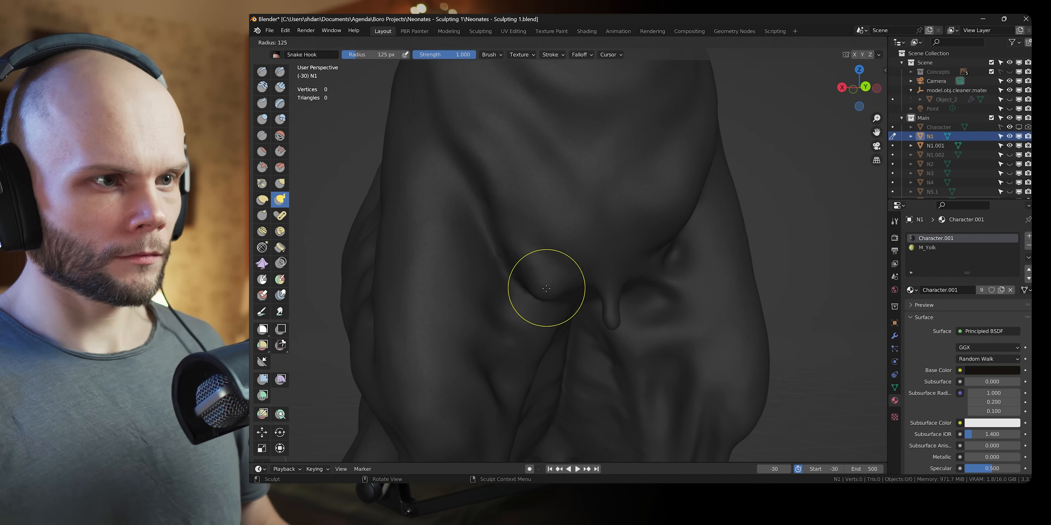
{"action": "left_click", "coordinate": [546, 288]}
Refine the rear hem and its drip from the back with the Grab and Draw brushes.
{"action": "key", "text": "g"}
{"action": "key", "text": "ctrl+KP_1"}
{"action": "key", "text": "x"}
{"action": "mouse_move", "coordinate": [600, 254]}
{"action": "middle_mouse_down"}
{"action": "mouse_move", "coordinate": [639, 211]}
{"action": "mouse_move", "coordinate": [599, 253]}
{"action": "mouse_move", "coordinate": [577, 229]}
{"action": "mouse_move", "coordinate": [581, 257]}
{"action": "middle_mouse_up"}
{"action": "key", "text": "bracketleft"}
{"action": "key", "text": "bracketleft"}
{"action": "key", "text": "bracketleft"}
Save the file and open the Dyntopo refine method options.
{"action": "key", "text": "ctrl+s"}
{"action": "key", "text": "n"}
{"action": "left_click", "coordinate": [851, 174]}
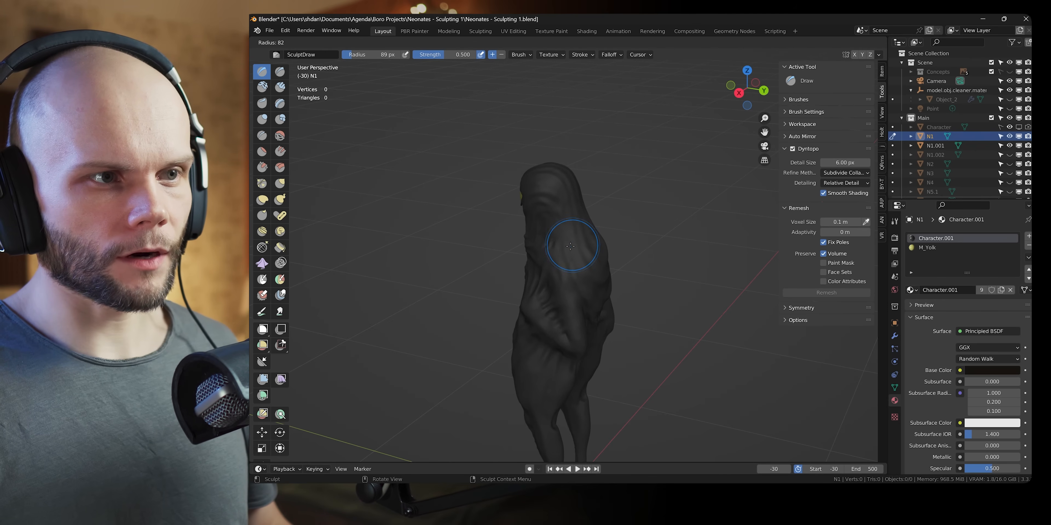
Set the Draw brush to 48 px and build up a fold across the side of the cloaked body.
{"action": "left_click", "coordinate": [560, 250]}
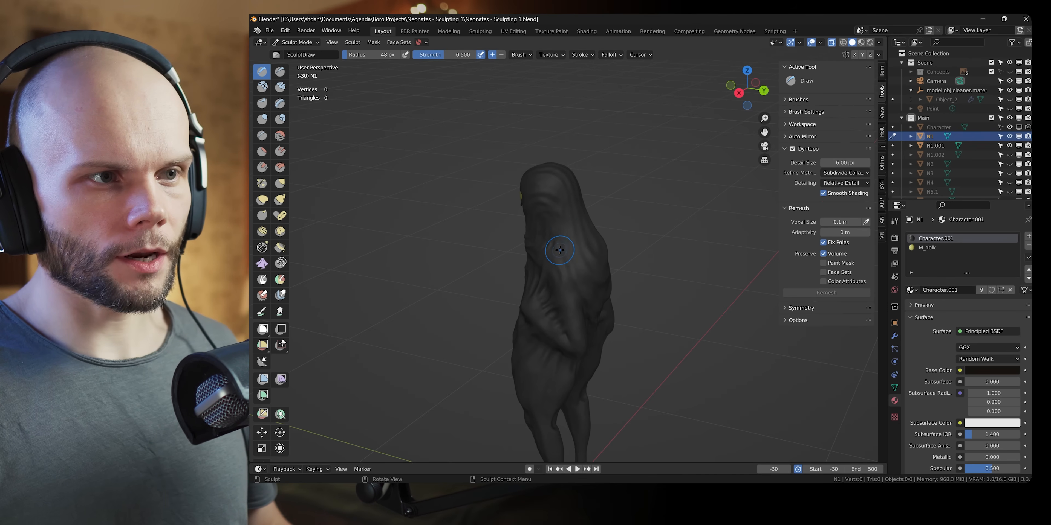
{"action": "mouse_move", "coordinate": [608, 255]}
{"action": "middle_mouse_down", "text": "ctrl"}
{"action": "mouse_move", "coordinate": [636, 157]}
{"action": "mouse_move", "coordinate": [652, 178]}
{"action": "mouse_move", "coordinate": [639, 212]}
{"action": "mouse_move", "coordinate": [667, 195]}
{"action": "middle_mouse_up", "text": "ctrl"}
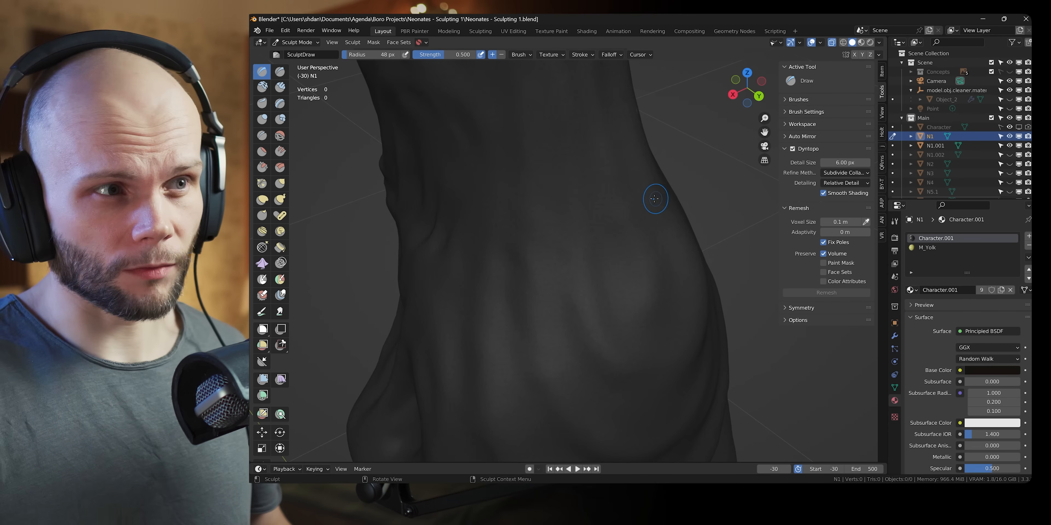
{"action": "mouse_move", "coordinate": [668, 188]}
{"action": "middle_mouse_down"}
{"action": "mouse_move", "coordinate": [629, 190]}
{"action": "mouse_move", "coordinate": [557, 299]}
{"action": "middle_mouse_up"}
{"action": "mouse_move", "coordinate": [559, 297]}
{"action": "left_mouse_down"}
{"action": "mouse_move", "coordinate": [587, 237]}
{"action": "mouse_move", "coordinate": [606, 124]}
{"action": "left_mouse_up"}
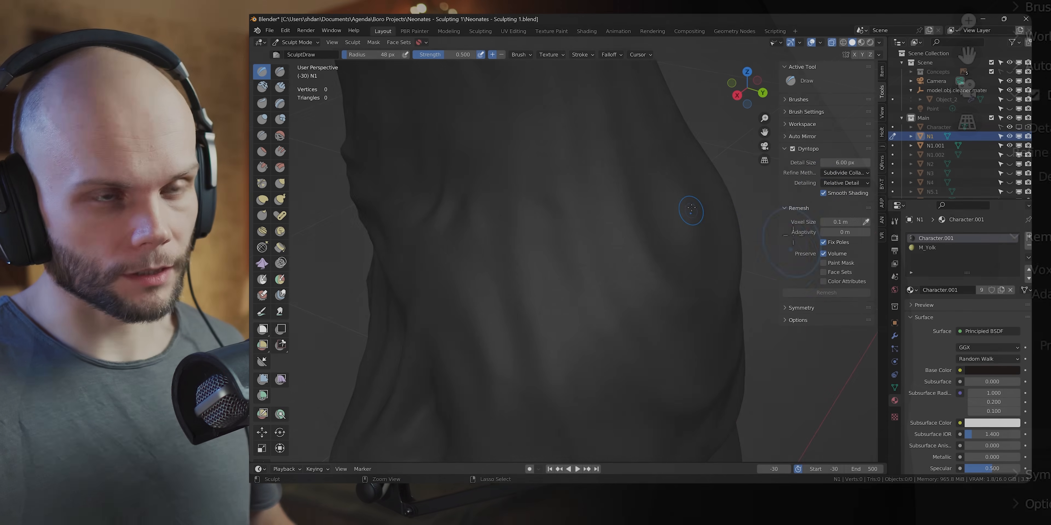
{"action": "middle_click_drag", "start_coordinate": [793, 243], "coordinate": [657, 346], "text": "ctrl"}
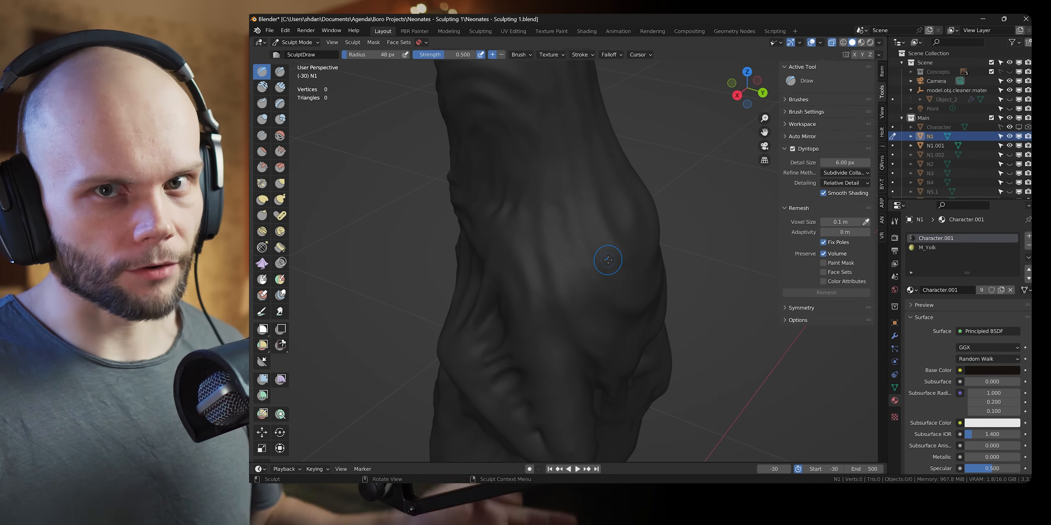
Set the Dyntopo refine method to Subdivide Edges, refine the side folds with the Draw brush at 78 px, and save.
{"action": "left_click", "coordinate": [847, 173]}
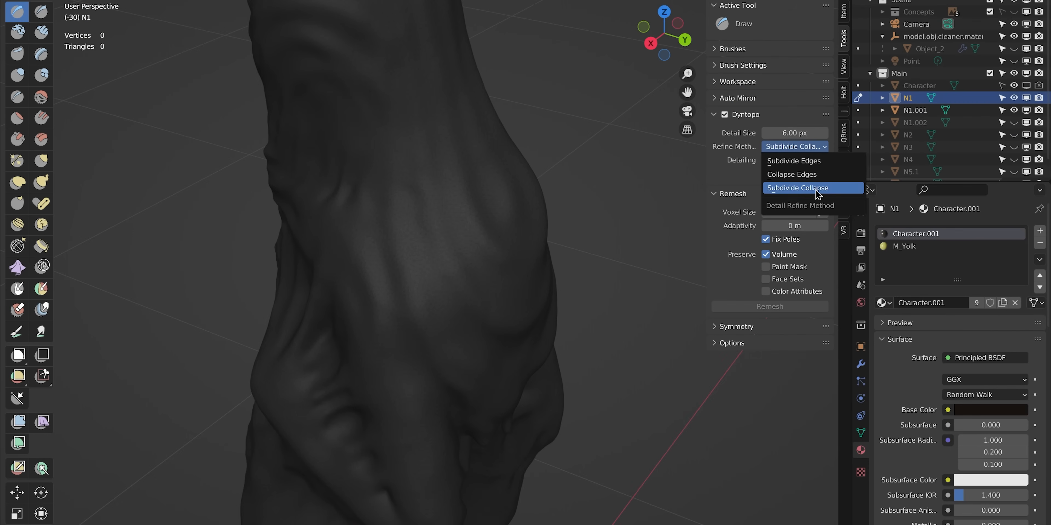
{"action": "left_click", "coordinate": [826, 163]}
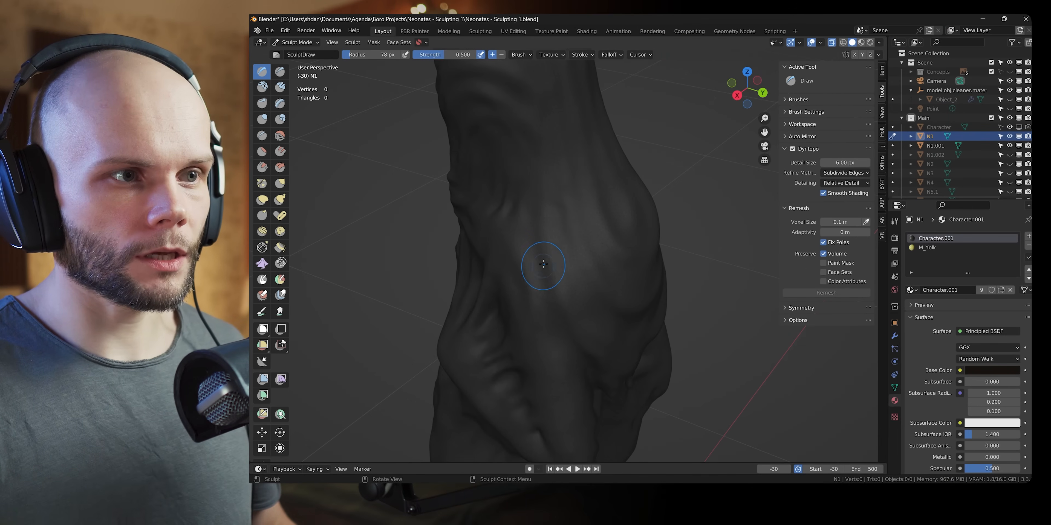
{"action": "middle_click_drag", "start_coordinate": [562, 175], "coordinate": [582, 146], "text": "ctrl"}
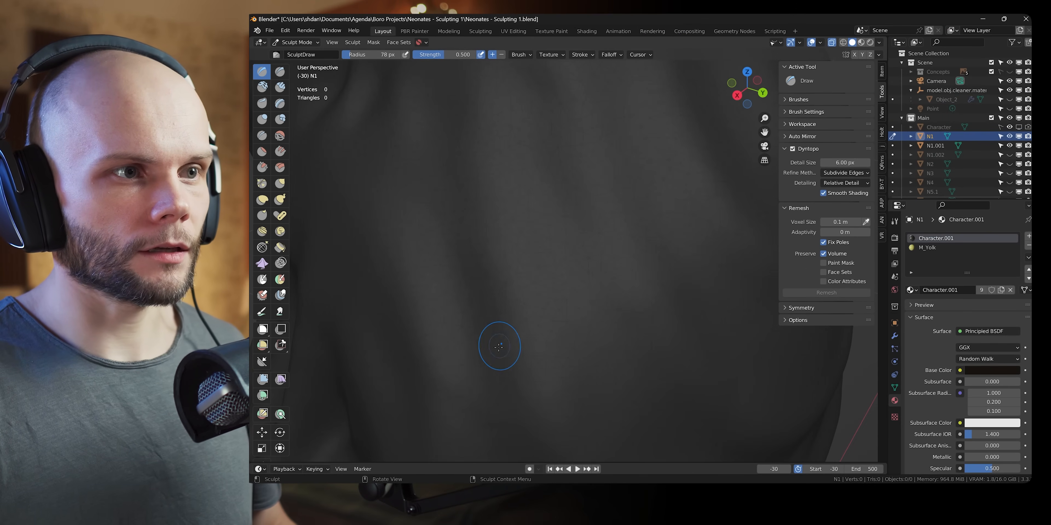
{"action": "middle_click_drag", "start_coordinate": [622, 207], "coordinate": [591, 265], "text": "ctrl"}
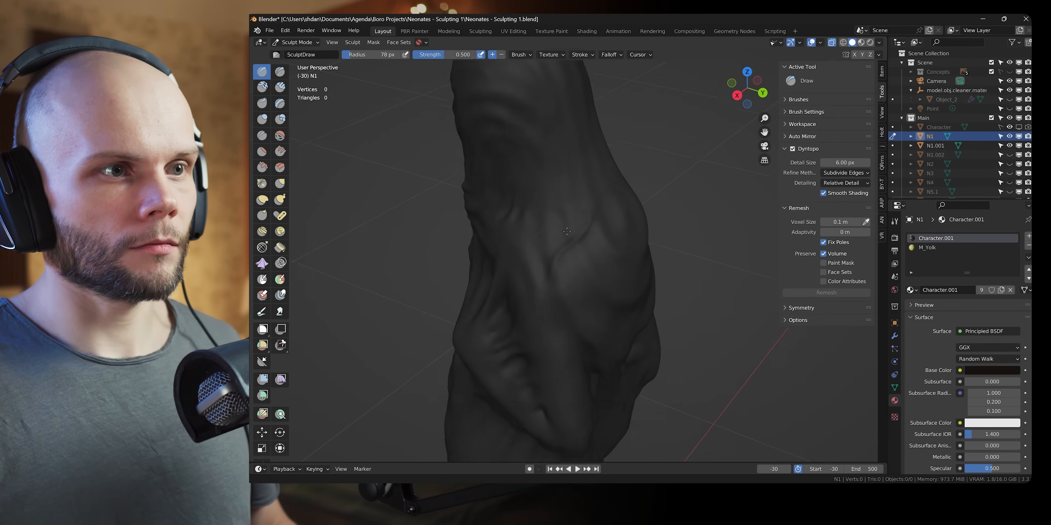
{"action": "mouse_move", "coordinate": [573, 196]}
{"action": "middle_mouse_down", "text": "ctrl"}
{"action": "mouse_move", "coordinate": [559, 278]}
{"action": "mouse_move", "coordinate": [594, 165]}
{"action": "mouse_move", "coordinate": [668, 251]}
{"action": "mouse_move", "coordinate": [571, 220]}
{"action": "mouse_move", "coordinate": [591, 206]}
{"action": "mouse_move", "coordinate": [655, 201]}
{"action": "middle_mouse_up", "text": "ctrl"}
{"action": "key", "text": "ctrl+s"}
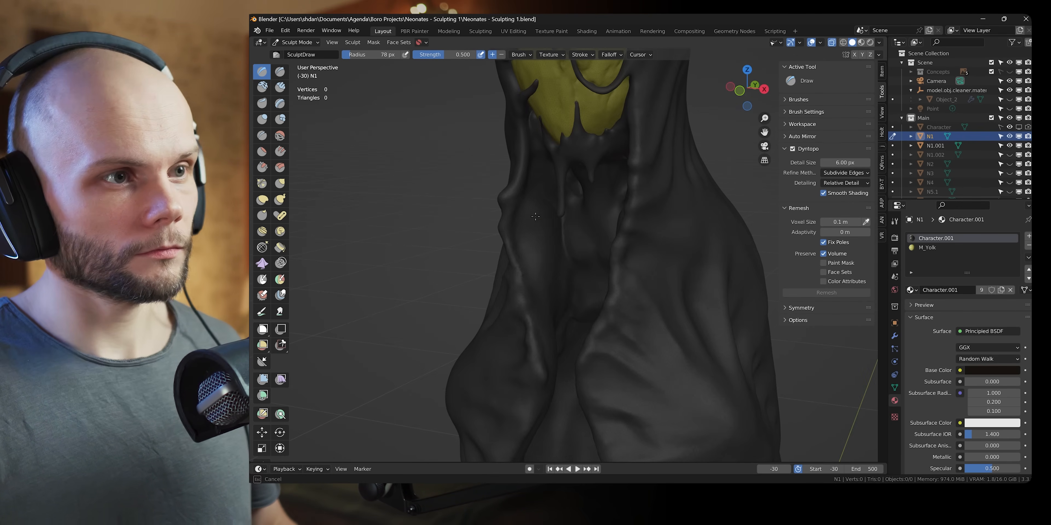
Shape the folds along the edge of the cloak's front opening with the Draw and Crease brushes.
{"action": "mouse_move", "coordinate": [575, 228]}
{"action": "middle_mouse_down"}
{"action": "mouse_move", "coordinate": [633, 237]}
{"action": "mouse_move", "coordinate": [489, 229]}
{"action": "middle_mouse_up"}
{"action": "left_click_drag", "start_coordinate": [473, 196], "coordinate": [489, 206]}
{"action": "mouse_move", "coordinate": [489, 206]}
{"action": "middle_mouse_down"}
{"action": "mouse_move", "coordinate": [501, 159]}
{"action": "mouse_move", "coordinate": [555, 163]}
{"action": "middle_mouse_up"}
{"action": "key", "text": "shift+c"}
{"action": "middle_click_drag", "start_coordinate": [571, 229], "coordinate": [526, 237]}
{"action": "left_click_drag", "start_coordinate": [520, 249], "coordinate": [522, 264]}
Alternate the resized Draw and Crease brushes to continue the folds from the cloak opening towards the legs, using Draw at 43 px.
{"action": "key", "text": "f"}
{"action": "left_click", "coordinate": [500, 211]}
{"action": "key", "text": "x"}
{"action": "mouse_move", "coordinate": [500, 211]}
{"action": "middle_mouse_down"}
{"action": "mouse_move", "coordinate": [547, 196]}
{"action": "mouse_move", "coordinate": [531, 212]}
{"action": "middle_mouse_up"}
{"action": "key", "text": "f"}
{"action": "left_click", "coordinate": [499, 214]}
{"action": "key", "text": "shift+c"}
{"action": "key", "text": "x"}
{"action": "middle_click_drag", "start_coordinate": [484, 309], "coordinate": [521, 261]}
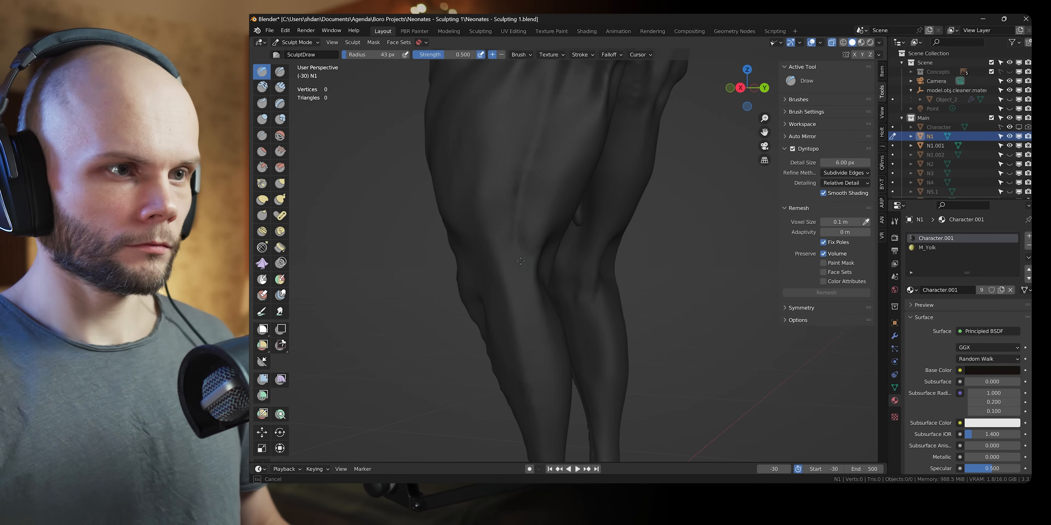
Sculpt the knee forms from the front with the Draw brush at 36 px, and adjust them with Grab.
{"action": "mouse_move", "coordinate": [605, 290]}
{"action": "middle_mouse_down"}
{"action": "mouse_move", "coordinate": [655, 284]}
{"action": "mouse_move", "coordinate": [628, 281]}
{"action": "middle_mouse_up"}
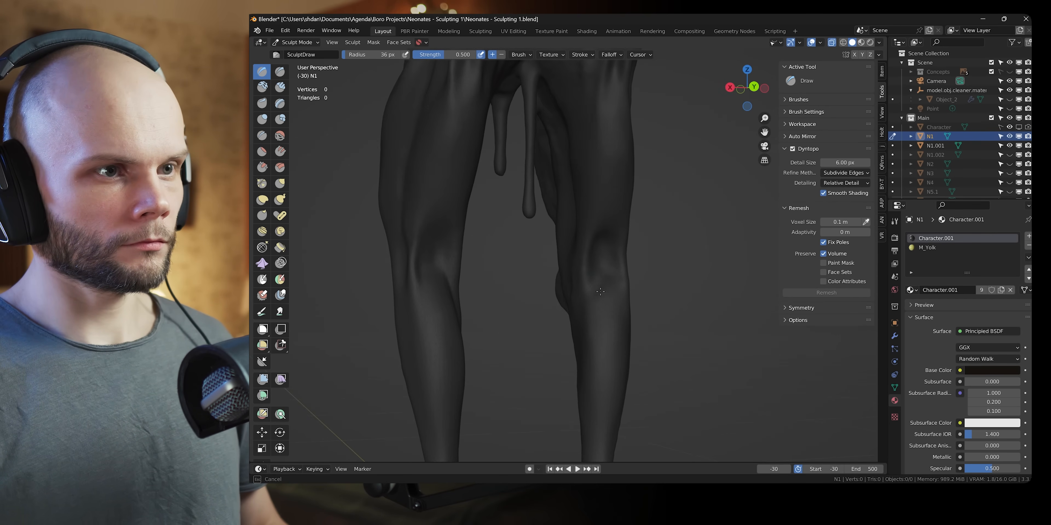
{"action": "mouse_move", "coordinate": [588, 253]}
{"action": "middle_mouse_down"}
{"action": "mouse_move", "coordinate": [616, 240]}
{"action": "mouse_move", "coordinate": [604, 261]}
{"action": "mouse_move", "coordinate": [628, 279]}
{"action": "mouse_move", "coordinate": [550, 269]}
{"action": "mouse_move", "coordinate": [528, 235]}
{"action": "mouse_move", "coordinate": [505, 266]}
{"action": "mouse_move", "coordinate": [575, 298]}
{"action": "mouse_move", "coordinate": [587, 260]}
{"action": "middle_mouse_up"}
{"action": "key", "text": "f"}
{"action": "left_click", "coordinate": [612, 277]}
{"action": "key", "text": "g"}
{"action": "key", "text": "f"}
{"action": "left_click", "coordinate": [619, 282]}
{"action": "key", "text": "x"}
{"action": "key", "text": "shift+c"}
Cut X-mirrored creases into the lower abdomen and groin with the Crease brush at 94 px and 79 px.
{"action": "middle_click_drag", "start_coordinate": [586, 209], "coordinate": [586, 179]}
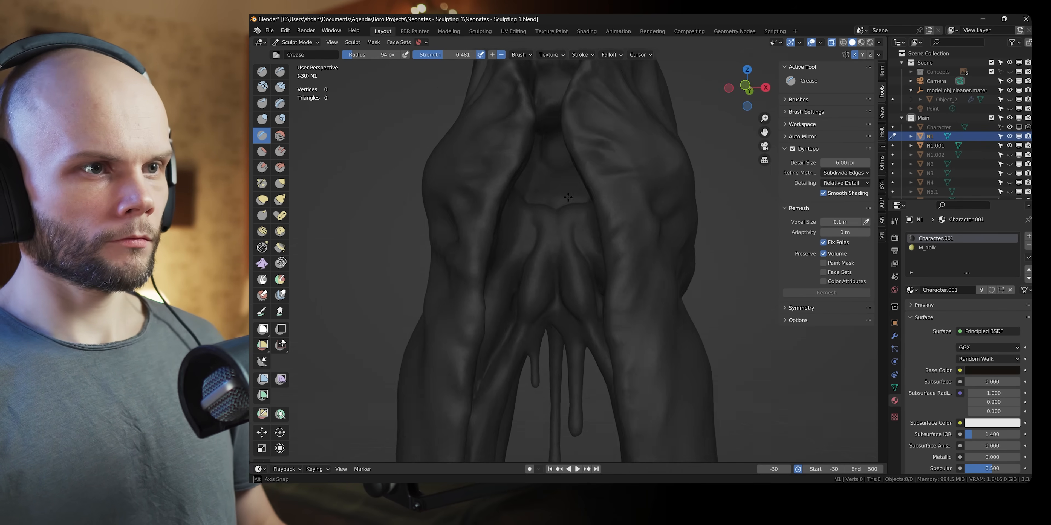
{"action": "scroll", "coordinate": [588, 212], "scroll_direction": "up", "scroll_amount": 3}
{"action": "key", "text": "x"}
{"action": "mouse_move", "coordinate": [588, 229]}
{"action": "middle_mouse_down"}
{"action": "mouse_move", "coordinate": [603, 285]}
{"action": "mouse_move", "coordinate": [509, 275]}
{"action": "mouse_move", "coordinate": [544, 298]}
{"action": "mouse_move", "coordinate": [514, 357]}
{"action": "mouse_move", "coordinate": [513, 300]}
{"action": "mouse_move", "coordinate": [547, 347]}
{"action": "mouse_move", "coordinate": [550, 276]}
{"action": "middle_mouse_up"}
{"action": "key", "text": "shift+c"}
{"action": "key", "text": "f"}
{"action": "left_click", "coordinate": [626, 286]}
{"action": "scroll", "coordinate": [584, 272], "scroll_direction": "up", "scroll_amount": 3}
{"action": "key", "text": "f"}
{"action": "left_click", "coordinate": [587, 272]}
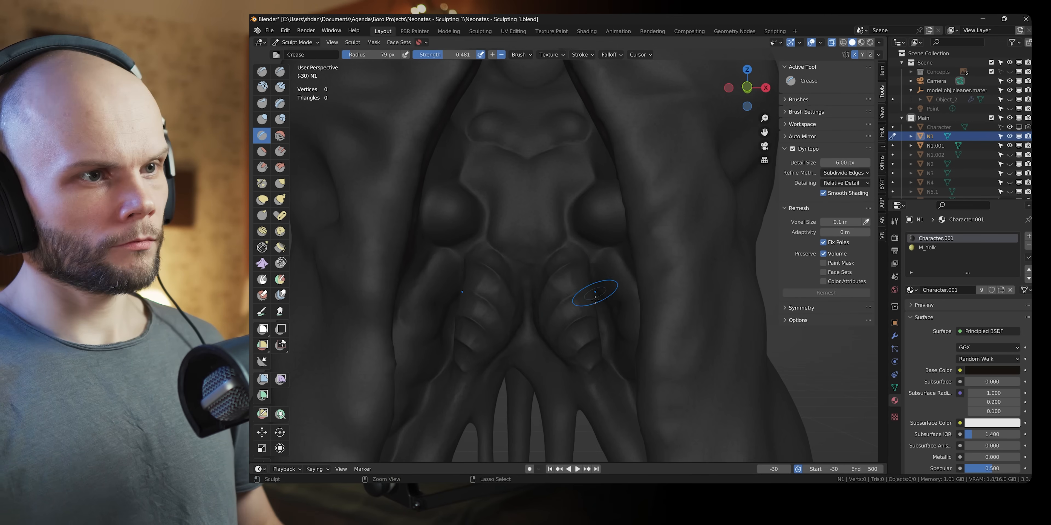
Add mirrored overlapping lumps and ridges to the groin folds above the drips with the Draw brush at 30 px.
{"action": "key", "text": "f"}
{"action": "middle_click_drag", "start_coordinate": [595, 300], "coordinate": [608, 244], "text": "shift"}
{"action": "left_click", "coordinate": [586, 289]}
{"action": "scroll", "coordinate": [608, 244], "scroll_direction": "up", "scroll_amount": 2}
{"action": "key", "text": "x"}
{"action": "key", "text": "f"}
{"action": "left_click", "coordinate": [504, 251]}
{"action": "left_click_drag", "start_coordinate": [509, 217], "coordinate": [499, 240]}
{"action": "mouse_move", "coordinate": [572, 244]}
{"action": "middle_mouse_down"}
{"action": "mouse_move", "coordinate": [633, 244]}
{"action": "mouse_move", "coordinate": [571, 253]}
{"action": "middle_mouse_up"}
{"action": "mouse_move", "coordinate": [502, 274]}
{"action": "left_mouse_down"}
{"action": "mouse_move", "coordinate": [487, 281]}
{"action": "mouse_move", "coordinate": [500, 253]}
{"action": "left_mouse_up"}
{"action": "scroll", "coordinate": [502, 265], "scroll_direction": "up", "scroll_amount": 1}
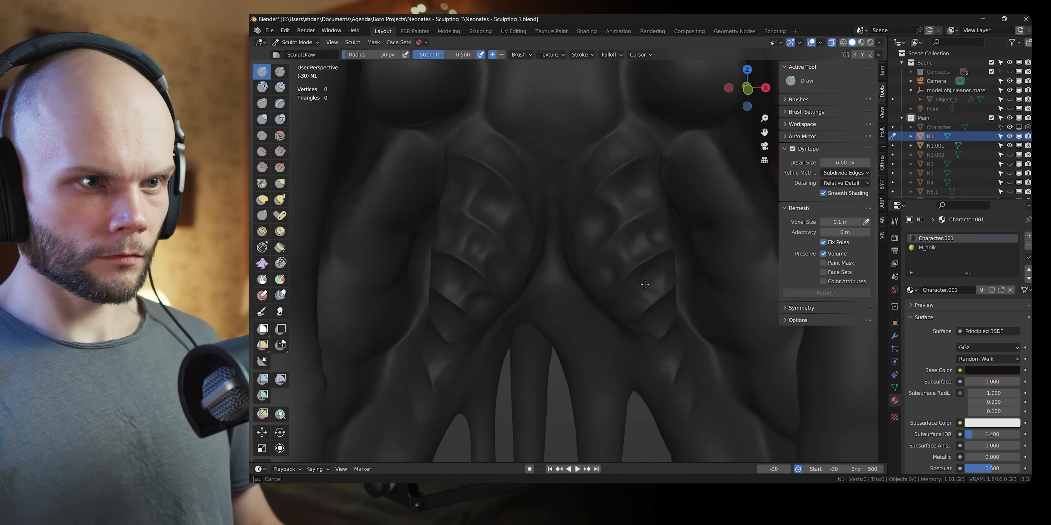
Carve folds across the abdomen with the Crease brush at 59 px and save the file.
{"action": "scroll", "coordinate": [563, 245], "scroll_direction": "down", "scroll_amount": 3}
{"action": "middle_click_drag", "start_coordinate": [588, 196], "coordinate": [601, 244], "text": "shift"}
{"action": "key", "text": "shift+c"}
{"action": "key", "text": "f"}
{"action": "left_click", "coordinate": [600, 244]}
{"action": "key", "text": "ctrl+s"}
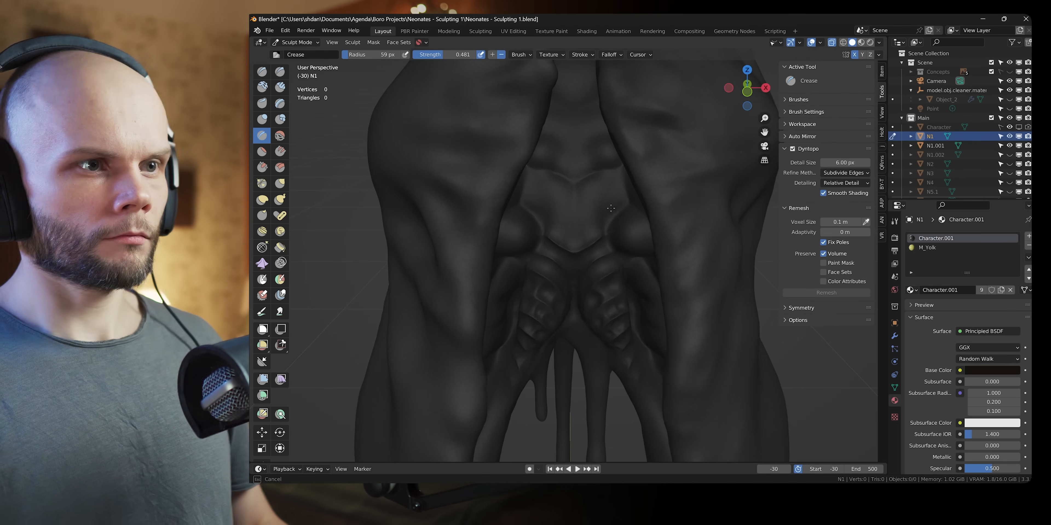
Raise ridges across the abdomen and upper groin with the Draw brush at 38 px and 47 px.
{"action": "key", "text": "x"}
{"action": "scroll", "coordinate": [607, 306], "scroll_direction": "up", "scroll_amount": 2}
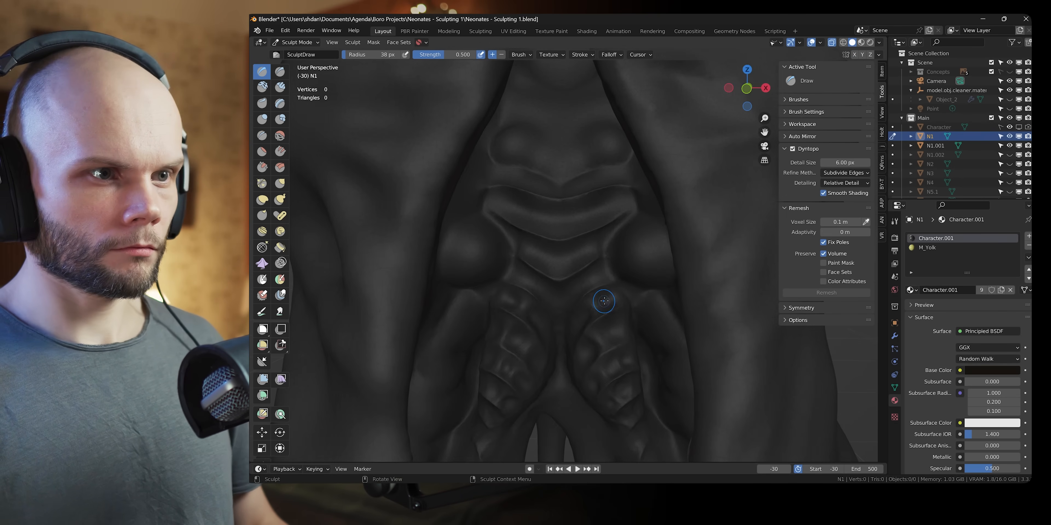
{"action": "middle_click_drag", "start_coordinate": [533, 339], "coordinate": [661, 276]}
{"action": "scroll", "coordinate": [654, 300], "scroll_direction": "down", "scroll_amount": 4}
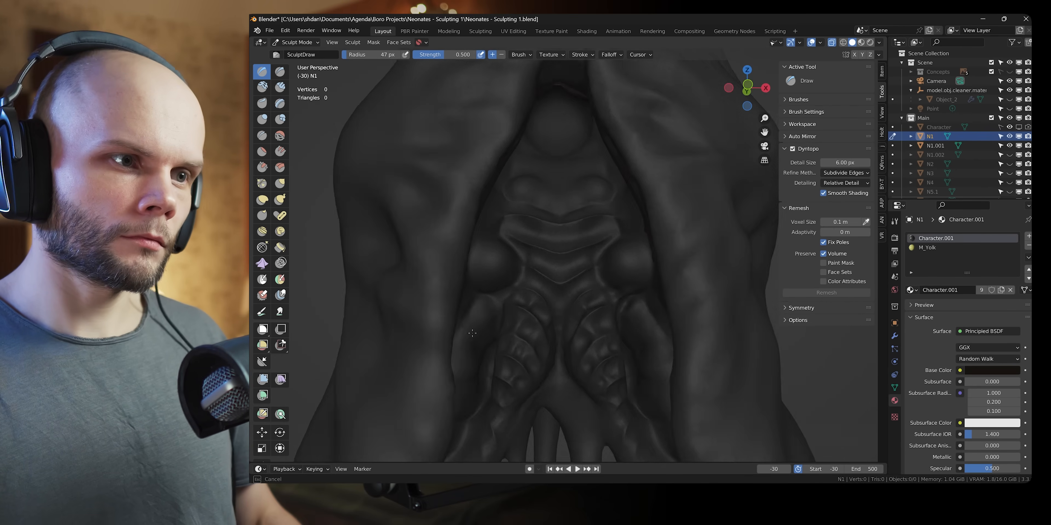
{"action": "key", "text": "f"}
{"action": "left_click", "coordinate": [579, 245]}
Extend the lumpy folds from the groin onto the inner thigh with the Draw brush at 63 px and save.
{"action": "middle_click_drag", "start_coordinate": [579, 220], "coordinate": [492, 204]}
{"action": "scroll", "coordinate": [492, 204], "scroll_direction": "up", "scroll_amount": 2}
{"action": "mouse_move", "coordinate": [492, 286]}
{"action": "middle_mouse_down"}
{"action": "mouse_move", "coordinate": [455, 357]}
{"action": "mouse_move", "coordinate": [543, 327]}
{"action": "middle_mouse_up"}
{"action": "scroll", "coordinate": [571, 285], "scroll_direction": "down", "scroll_amount": 4}
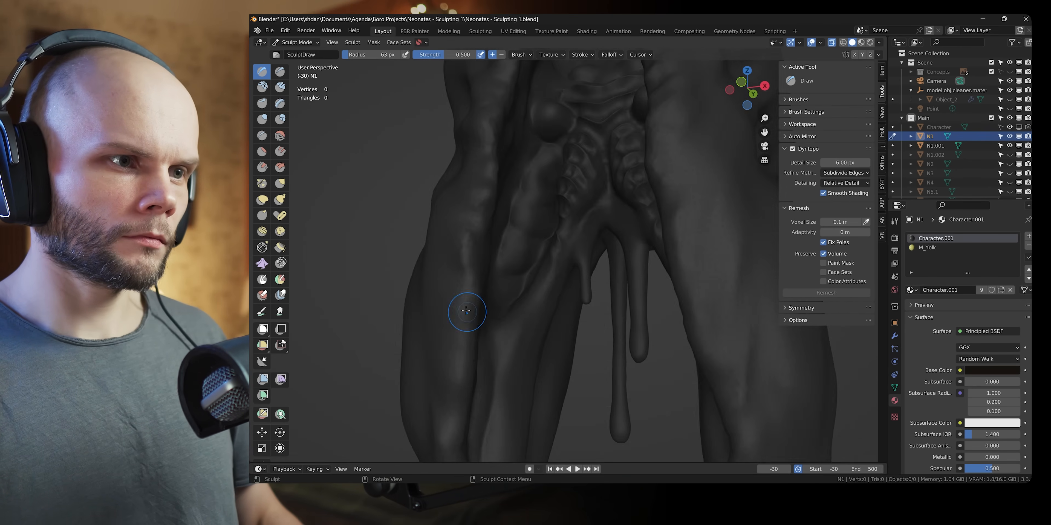
{"action": "middle_click_drag", "start_coordinate": [571, 285], "coordinate": [510, 261]}
{"action": "scroll", "coordinate": [571, 261], "scroll_direction": "up", "scroll_amount": 4}
{"action": "key", "text": "ctrl+s"}
Turn on X mirroring and refine the inner thigh folds with the Grab and Crease brushes.
{"action": "key", "text": "g"}
{"action": "left_click", "coordinate": [854, 55]}
{"action": "mouse_move", "coordinate": [612, 229]}
{"action": "middle_mouse_down"}
{"action": "mouse_move", "coordinate": [659, 255]}
{"action": "mouse_move", "coordinate": [586, 242]}
{"action": "mouse_move", "coordinate": [582, 173]}
{"action": "middle_mouse_up"}
{"action": "key", "text": "shift+c"}
{"action": "mouse_move", "coordinate": [621, 221]}
{"action": "middle_mouse_down"}
{"action": "mouse_move", "coordinate": [591, 245]}
{"action": "mouse_move", "coordinate": [626, 175]}
{"action": "middle_mouse_up"}
Draw mirrored lumps down the cloak's inner edge along the thigh with the Draw brush at 33 px.
{"action": "key", "text": "x"}
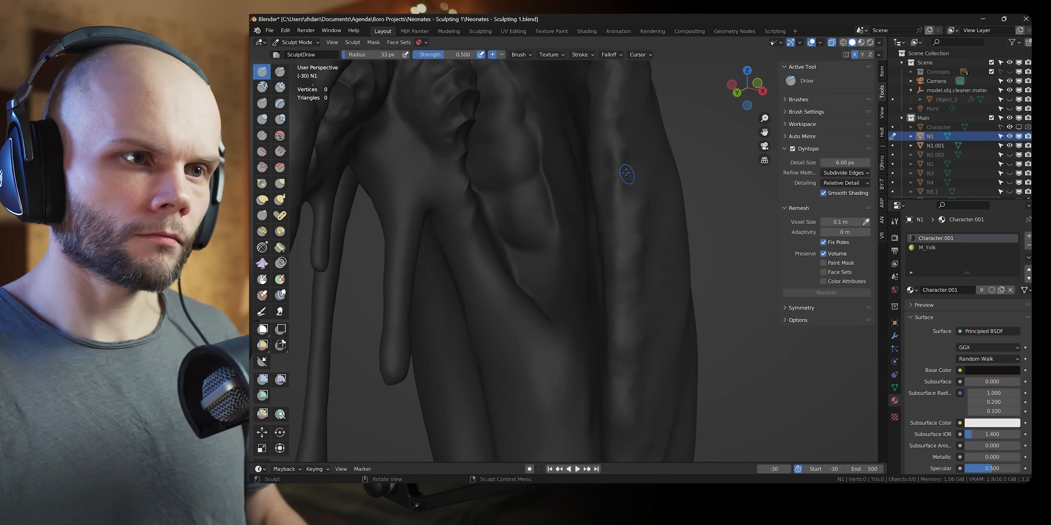
{"action": "left_click_drag", "start_coordinate": [626, 176], "coordinate": [622, 346]}
{"action": "middle_click_drag", "start_coordinate": [622, 347], "coordinate": [606, 163], "text": "shift"}
{"action": "left_click_drag", "start_coordinate": [624, 179], "coordinate": [607, 249]}
{"action": "mouse_move", "coordinate": [606, 250]}
{"action": "middle_mouse_down"}
{"action": "mouse_move", "coordinate": [565, 245]}
{"action": "mouse_move", "coordinate": [559, 204]}
{"action": "mouse_move", "coordinate": [642, 335]}
{"action": "middle_mouse_up"}
{"action": "scroll", "coordinate": [563, 200], "scroll_direction": "down", "scroll_amount": 4}
{"action": "scroll", "coordinate": [591, 191], "scroll_direction": "down", "scroll_amount": 5}
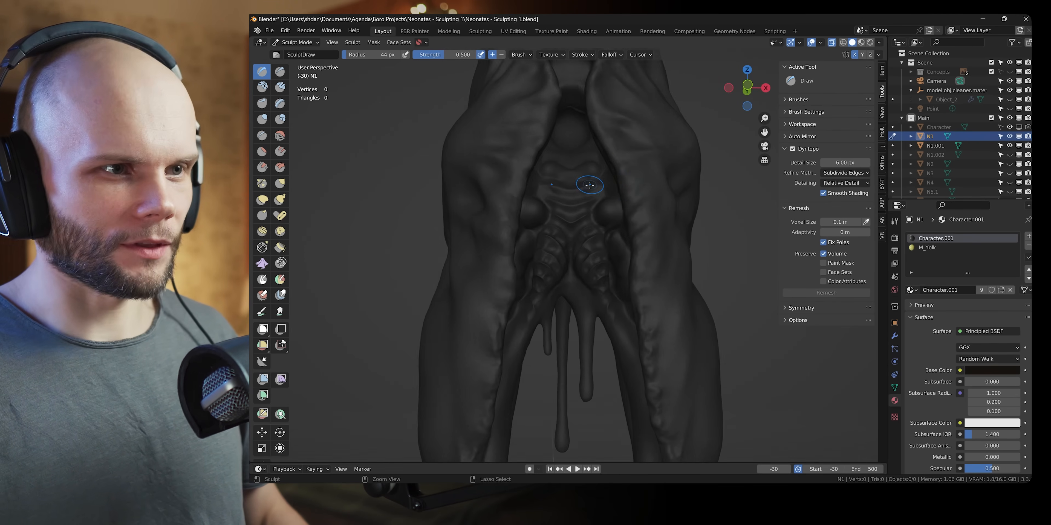
Wrinkle the cloak's inner edge beside the groin with the Draw brush at 44 px.
{"action": "mouse_move", "coordinate": [560, 254]}
{"action": "middle_mouse_down", "text": "ctrl"}
{"action": "mouse_move", "coordinate": [563, 216]}
{"action": "mouse_move", "coordinate": [581, 245]}
{"action": "mouse_move", "coordinate": [602, 234]}
{"action": "middle_mouse_up", "text": "ctrl"}
{"action": "middle_click_drag", "start_coordinate": [602, 347], "coordinate": [606, 306], "text": "ctrl"}
{"action": "middle_click_drag", "start_coordinate": [606, 306], "coordinate": [594, 282]}
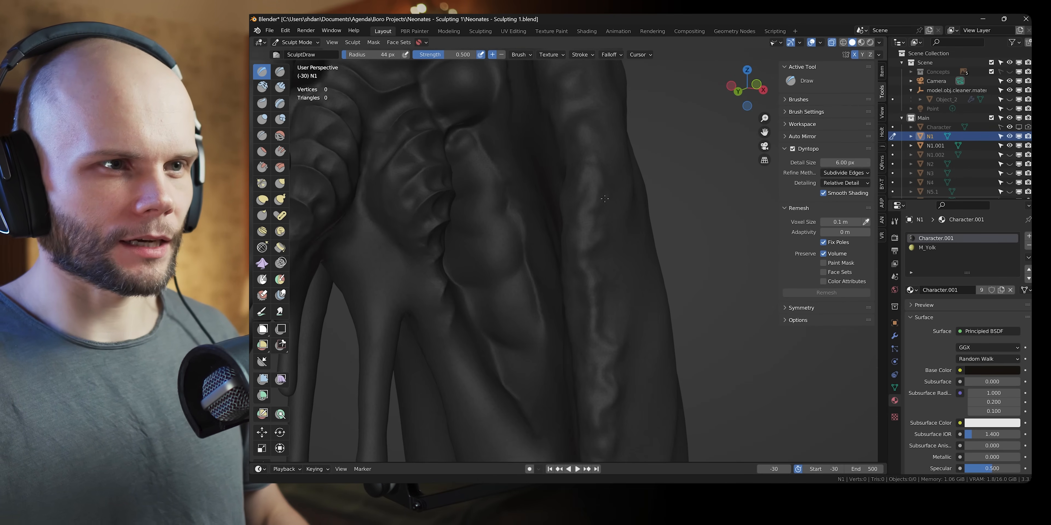
{"action": "mouse_move", "coordinate": [604, 198]}
{"action": "middle_mouse_down"}
{"action": "mouse_move", "coordinate": [599, 290]}
{"action": "mouse_move", "coordinate": [567, 290]}
{"action": "mouse_move", "coordinate": [578, 305]}
{"action": "mouse_move", "coordinate": [604, 263]}
{"action": "mouse_move", "coordinate": [600, 310]}
{"action": "mouse_move", "coordinate": [587, 212]}
{"action": "middle_mouse_up"}
Add irregular wrinkles along the lower part of the thigh's front edge with the Draw brush at 49 px.
{"action": "key", "text": "f"}
{"action": "mouse_move", "coordinate": [572, 261]}
{"action": "middle_mouse_down"}
{"action": "mouse_move", "coordinate": [489, 271]}
{"action": "mouse_move", "coordinate": [543, 255]}
{"action": "mouse_move", "coordinate": [549, 196]}
{"action": "mouse_move", "coordinate": [530, 286]}
{"action": "mouse_move", "coordinate": [499, 277]}
{"action": "mouse_move", "coordinate": [539, 278]}
{"action": "mouse_move", "coordinate": [542, 228]}
{"action": "mouse_move", "coordinate": [591, 261]}
{"action": "mouse_move", "coordinate": [543, 267]}
{"action": "middle_mouse_up"}
{"action": "key", "text": "f"}
{"action": "left_click_drag", "start_coordinate": [543, 263], "coordinate": [546, 295]}
{"action": "mouse_move", "coordinate": [546, 295]}
{"action": "middle_mouse_down"}
{"action": "mouse_move", "coordinate": [539, 281]}
{"action": "mouse_move", "coordinate": [571, 269]}
{"action": "middle_mouse_up"}
{"action": "left_click_drag", "start_coordinate": [571, 253], "coordinate": [549, 314]}
{"action": "middle_click_drag", "start_coordinate": [548, 315], "coordinate": [530, 304]}
{"action": "left_click_drag", "start_coordinate": [522, 310], "coordinate": [543, 360]}
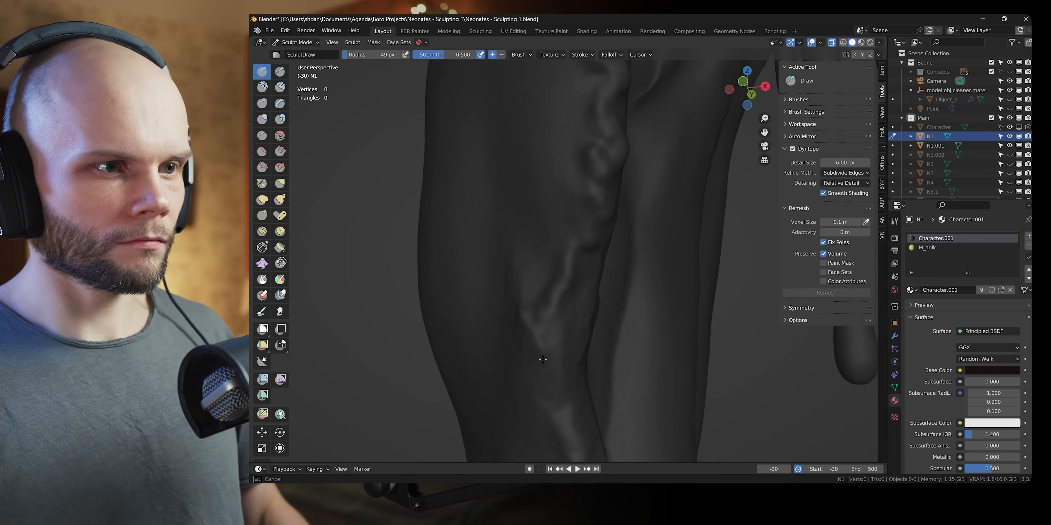
Carry the wrinkles down over the knee, hide the sidebar, and save the file.
{"action": "mouse_move", "coordinate": [543, 360]}
{"action": "middle_mouse_down"}
{"action": "mouse_move", "coordinate": [493, 304]}
{"action": "mouse_move", "coordinate": [530, 368]}
{"action": "mouse_move", "coordinate": [547, 282]}
{"action": "middle_mouse_up"}
{"action": "left_click_drag", "start_coordinate": [530, 204], "coordinate": [552, 297]}
{"action": "mouse_move", "coordinate": [524, 257]}
{"action": "middle_mouse_down"}
{"action": "mouse_move", "coordinate": [604, 261]}
{"action": "mouse_move", "coordinate": [612, 204]}
{"action": "middle_mouse_up"}
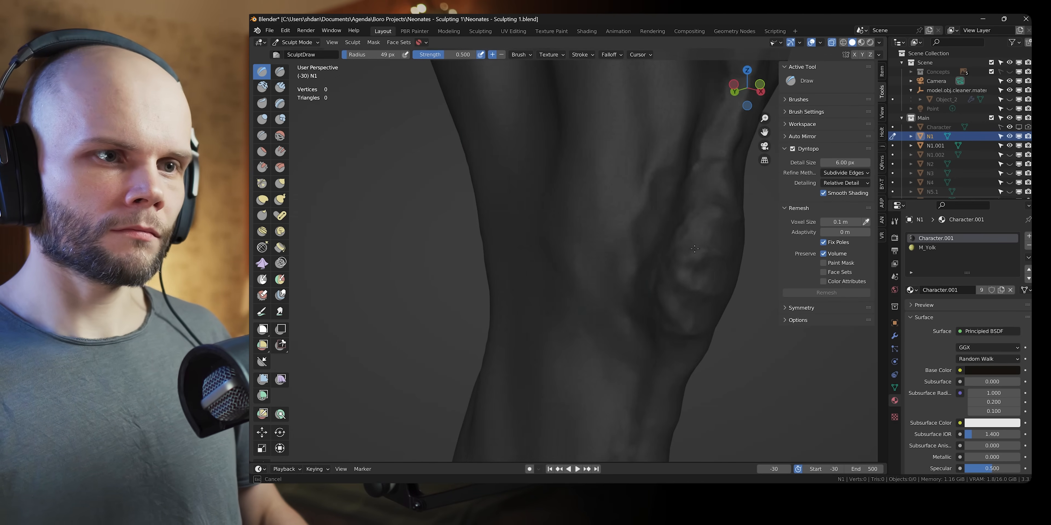
{"action": "key", "text": "n"}
{"action": "mouse_move", "coordinate": [611, 245]}
{"action": "middle_mouse_down"}
{"action": "mouse_move", "coordinate": [579, 265]}
{"action": "mouse_move", "coordinate": [562, 261]}
{"action": "middle_mouse_up"}
{"action": "key", "text": "ctrl+s"}
{"action": "left_click_drag", "start_coordinate": [579, 261], "coordinate": [559, 274]}
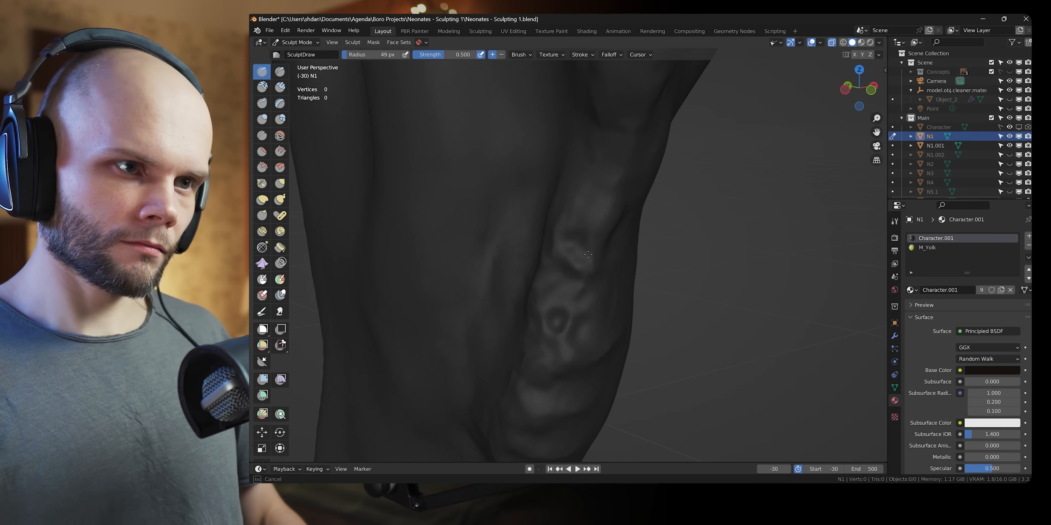
Fill in the bumpy wrinkles along the front edge of the leg with the Draw brush at 49 px and save.
{"action": "middle_click_drag", "start_coordinate": [587, 255], "coordinate": [585, 263]}
{"action": "middle_click_drag", "start_coordinate": [609, 115], "coordinate": [590, 151]}
{"action": "middle_click_drag", "start_coordinate": [590, 244], "coordinate": [685, 263]}
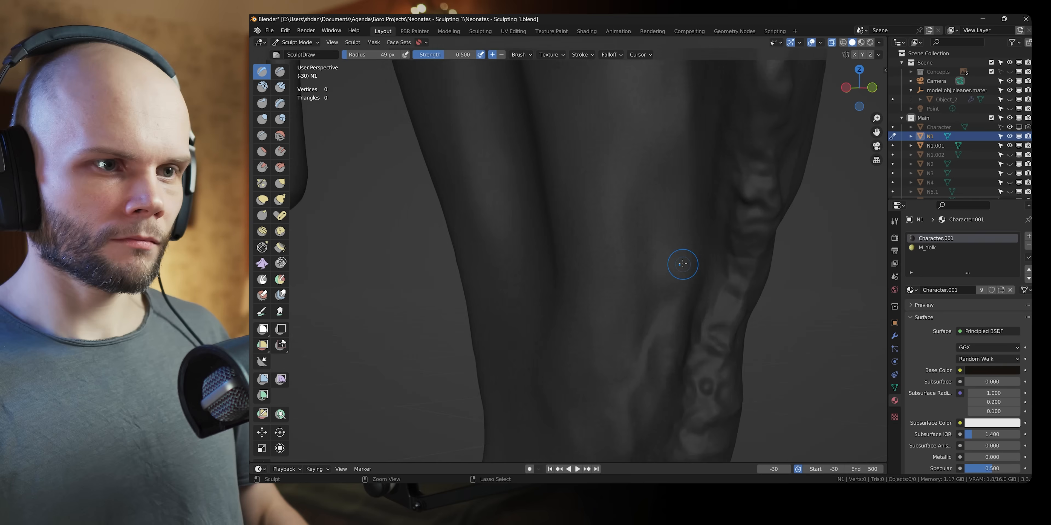
{"action": "scroll", "coordinate": [685, 263], "scroll_direction": "down", "scroll_amount": 5}
{"action": "key", "text": "ctrl+s"}
Refine the ragged edge along the inner thigh beside the drips with the Draw brush at 33, 52 and 46 px.
{"action": "scroll", "coordinate": [535, 289], "scroll_direction": "up", "scroll_amount": 5}
{"action": "key", "text": "f"}
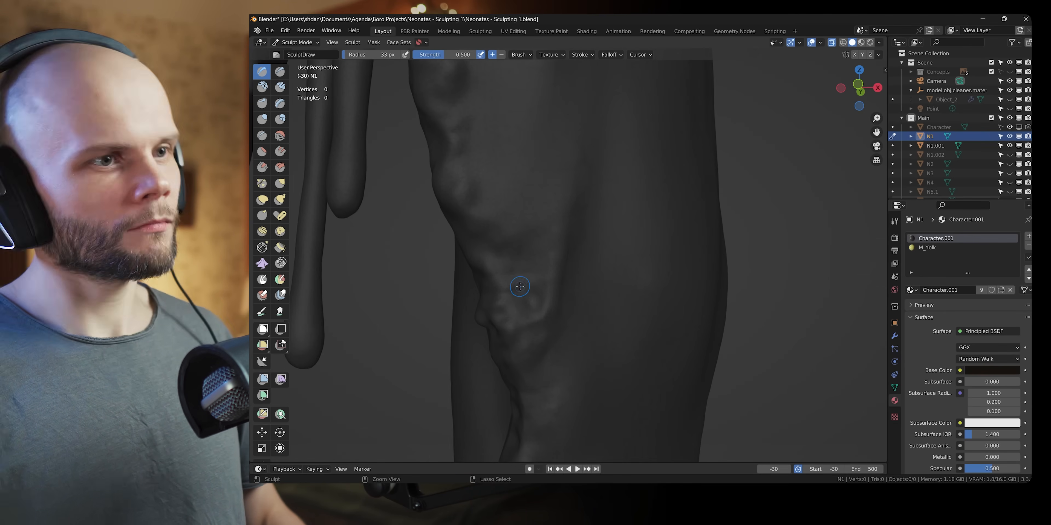
{"action": "middle_click_drag", "start_coordinate": [497, 243], "coordinate": [629, 292], "text": "shift"}
{"action": "middle_click_drag", "start_coordinate": [605, 181], "coordinate": [628, 168]}
{"action": "middle_click_drag", "start_coordinate": [612, 262], "coordinate": [604, 221], "text": "ctrl"}
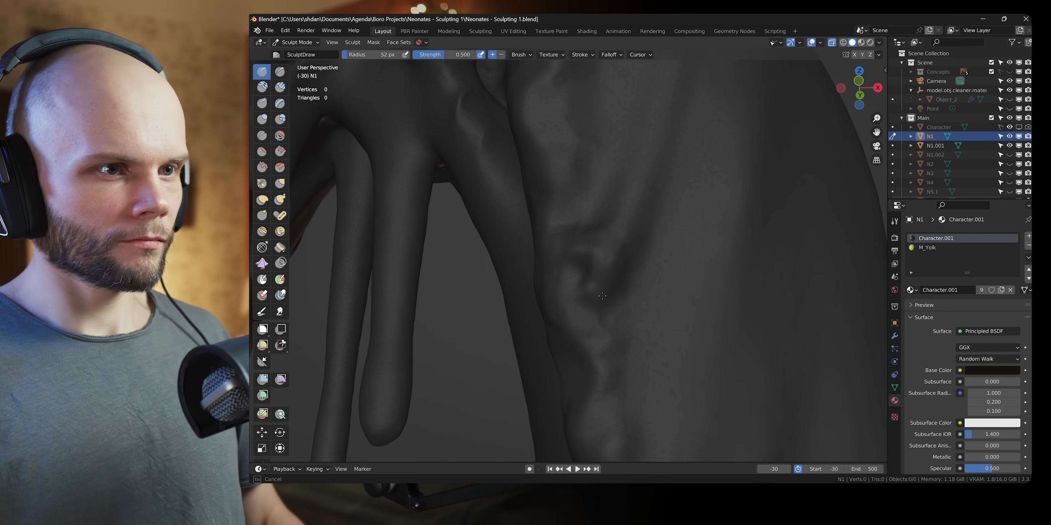
{"action": "mouse_move", "coordinate": [551, 261]}
{"action": "middle_mouse_down"}
{"action": "mouse_move", "coordinate": [574, 258]}
{"action": "mouse_move", "coordinate": [579, 286]}
{"action": "mouse_move", "coordinate": [609, 260]}
{"action": "middle_mouse_up"}
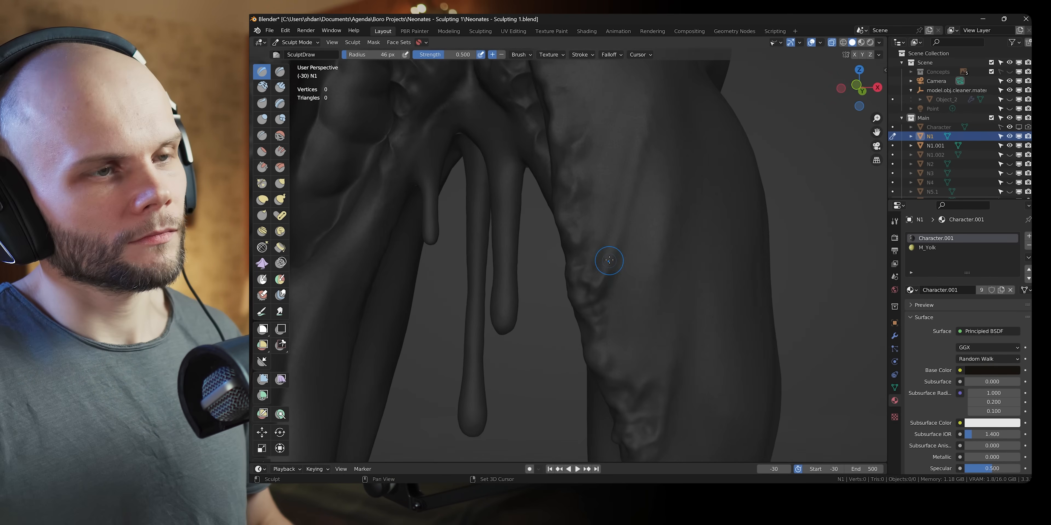
Sculpt wrinkles around the knee and down the shin with the Draw brush, starting at 62 px.
{"action": "middle_click_drag", "start_coordinate": [615, 412], "coordinate": [561, 275], "text": "shift"}
{"action": "middle_click_drag", "start_coordinate": [587, 240], "coordinate": [613, 137]}
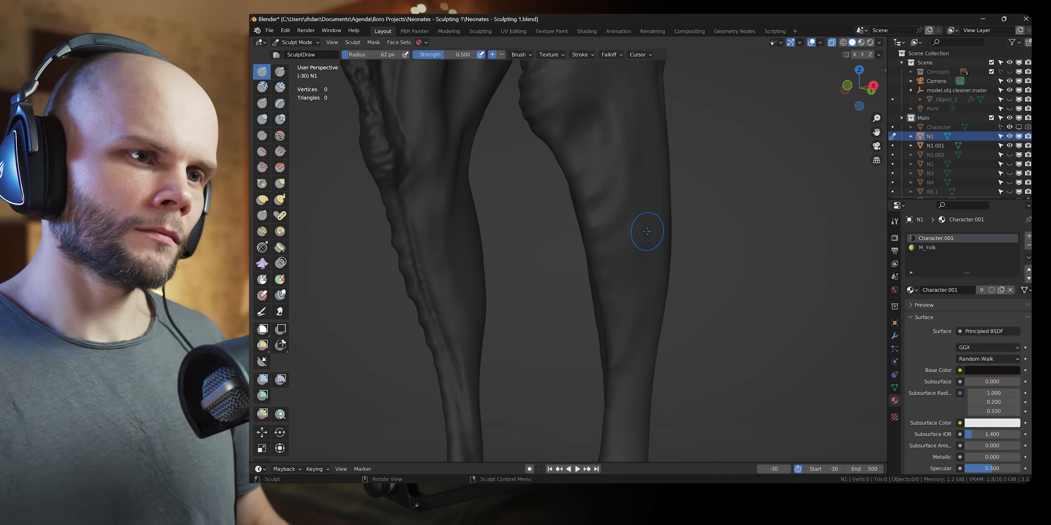
{"action": "mouse_move", "coordinate": [647, 232]}
{"action": "middle_mouse_down"}
{"action": "mouse_move", "coordinate": [635, 244]}
{"action": "mouse_move", "coordinate": [643, 118]}
{"action": "mouse_move", "coordinate": [587, 319]}
{"action": "mouse_move", "coordinate": [581, 252]}
{"action": "mouse_move", "coordinate": [600, 249]}
{"action": "mouse_move", "coordinate": [571, 342]}
{"action": "middle_mouse_up"}
{"action": "key", "text": "f"}
{"action": "left_click", "coordinate": [646, 116]}
{"action": "key", "text": "f"}
{"action": "left_click", "coordinate": [566, 251]}
{"action": "middle_click_drag", "start_coordinate": [571, 285], "coordinate": [644, 285]}
{"action": "middle_click_drag", "start_coordinate": [571, 342], "coordinate": [565, 263], "text": "ctrl"}
{"action": "key", "text": "f"}
{"action": "left_click", "coordinate": [565, 263]}
Save the file and sharpen the folds around the knees and thighs with the Crease brush at 81 px.
{"action": "mouse_move", "coordinate": [566, 325]}
{"action": "middle_mouse_down", "text": "shift"}
{"action": "mouse_move", "coordinate": [558, 256]}
{"action": "mouse_move", "coordinate": [514, 216]}
{"action": "mouse_move", "coordinate": [551, 310]}
{"action": "mouse_move", "coordinate": [612, 282]}
{"action": "middle_mouse_up", "text": "shift"}
{"action": "key", "text": "ctrl+s"}
{"action": "key", "text": "shift+c"}
{"action": "middle_click_drag", "start_coordinate": [611, 281], "coordinate": [614, 202], "text": "ctrl"}
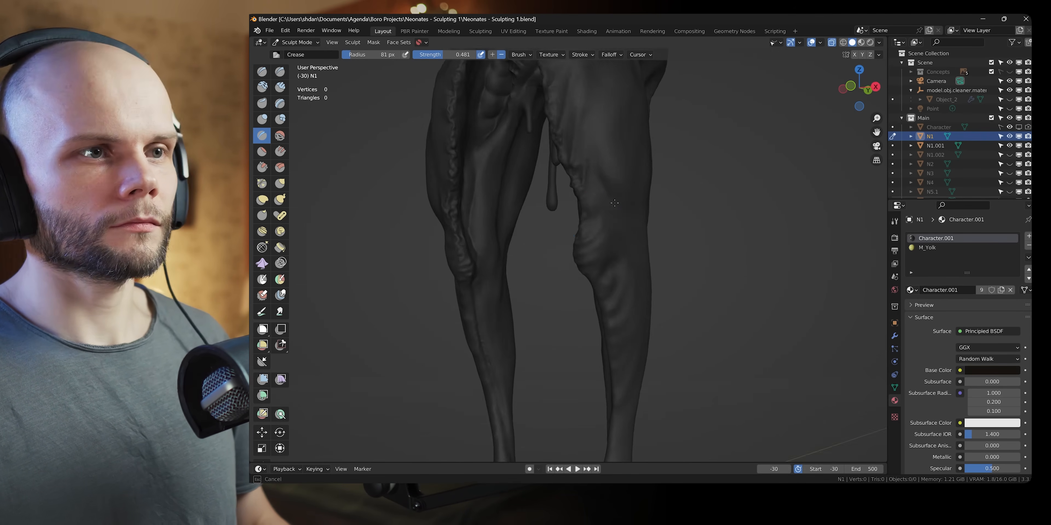
{"action": "middle_click_drag", "start_coordinate": [586, 271], "coordinate": [586, 318], "text": "ctrl"}
{"action": "middle_click_drag", "start_coordinate": [547, 228], "coordinate": [640, 216]}
{"action": "mouse_move", "coordinate": [591, 171]}
{"action": "middle_mouse_down", "text": "ctrl"}
{"action": "mouse_move", "coordinate": [591, 208]}
{"action": "mouse_move", "coordinate": [591, 141]}
{"action": "middle_mouse_up", "text": "ctrl"}
Add a line of small mirrored bumps down the shin to the ankle with the Draw brush at 36 px.
{"action": "key", "text": "x"}
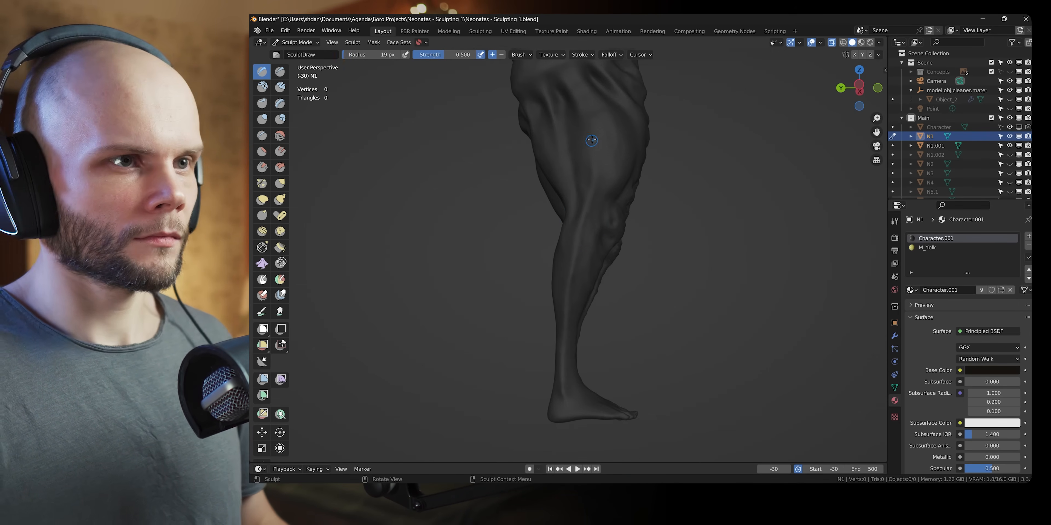
{"action": "middle_click_drag", "start_coordinate": [574, 401], "coordinate": [509, 367]}
{"action": "middle_click_drag", "start_coordinate": [531, 245], "coordinate": [563, 171], "text": "ctrl"}
{"action": "middle_click_drag", "start_coordinate": [571, 245], "coordinate": [563, 204], "text": "shift"}
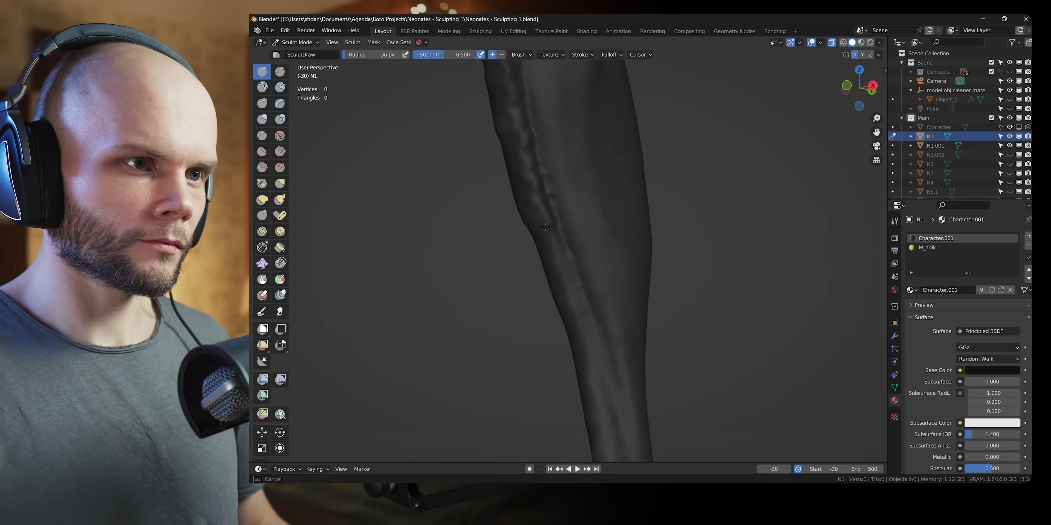
{"action": "middle_click_drag", "start_coordinate": [591, 310], "coordinate": [562, 179], "text": "shift"}
{"action": "left_click_drag", "start_coordinate": [563, 180], "coordinate": [583, 286]}
{"action": "middle_click_drag", "start_coordinate": [583, 245], "coordinate": [584, 310], "text": "ctrl"}
{"action": "mouse_move", "coordinate": [571, 265]}
{"action": "middle_mouse_down"}
{"action": "mouse_move", "coordinate": [636, 318]}
{"action": "mouse_move", "coordinate": [571, 269]}
{"action": "middle_mouse_up"}
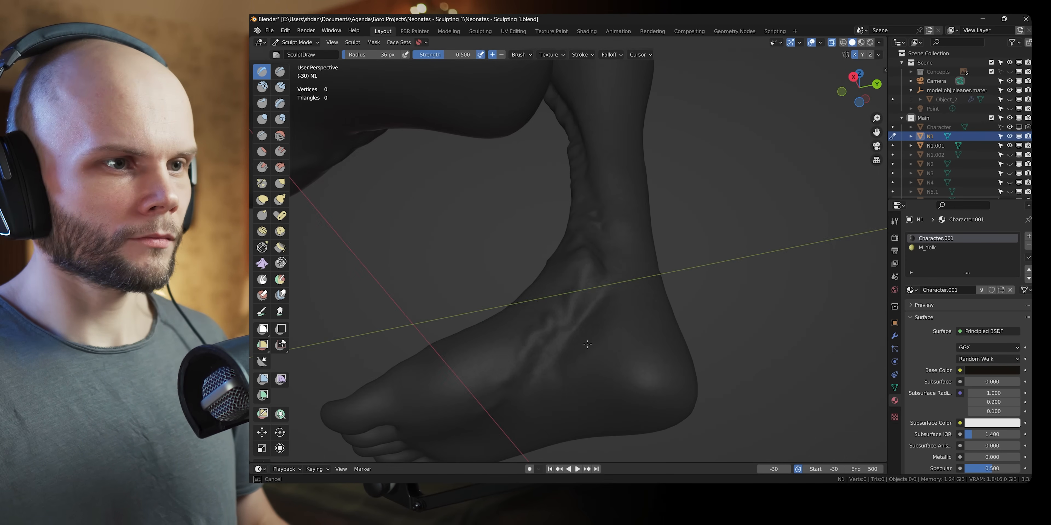
Draw folds across the side of the ankle and foot, and sharpen them with the Crease brush at 69 px.
{"action": "left_click_drag", "start_coordinate": [581, 301], "coordinate": [579, 355]}
{"action": "middle_click_drag", "start_coordinate": [579, 355], "coordinate": [604, 339]}
{"action": "key", "text": "shift+c"}
{"action": "left_click_drag", "start_coordinate": [584, 326], "coordinate": [550, 371]}
{"action": "middle_click_drag", "start_coordinate": [550, 371], "coordinate": [640, 277]}
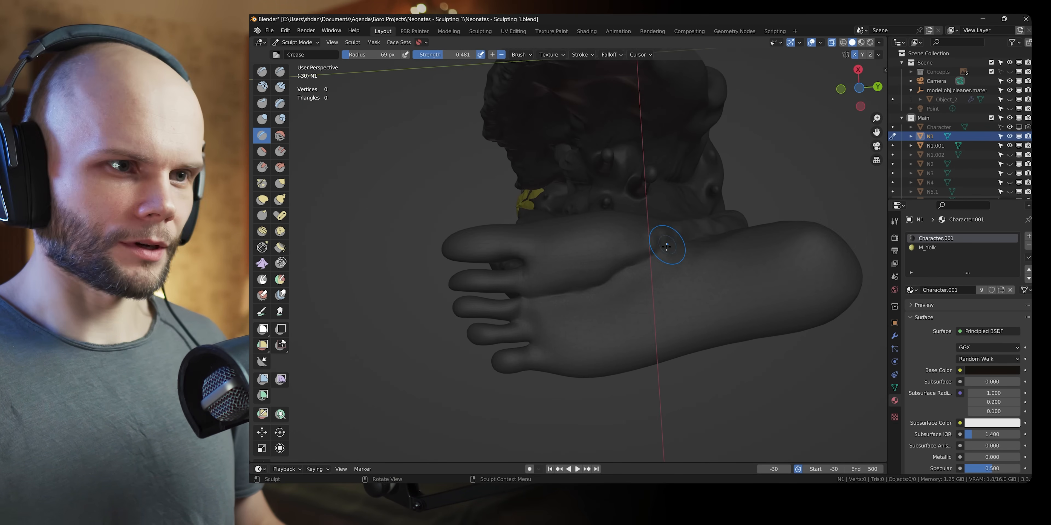
{"action": "middle_click_drag", "start_coordinate": [666, 246], "coordinate": [619, 235]}
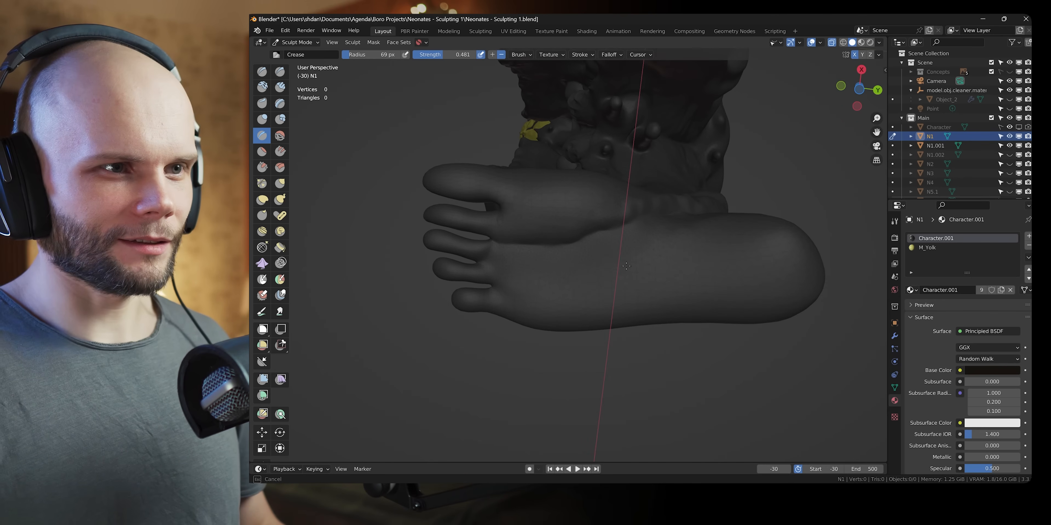
Refine the shape of the foot's sole and toes with the Grab brush.
{"action": "middle_click_drag", "start_coordinate": [695, 231], "coordinate": [668, 210]}
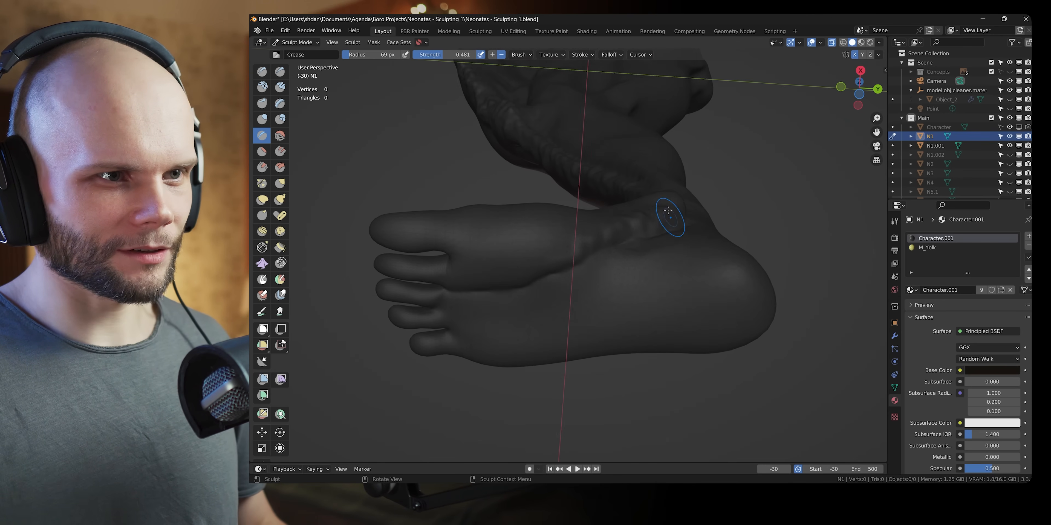
{"action": "middle_click_drag", "start_coordinate": [640, 256], "coordinate": [559, 221]}
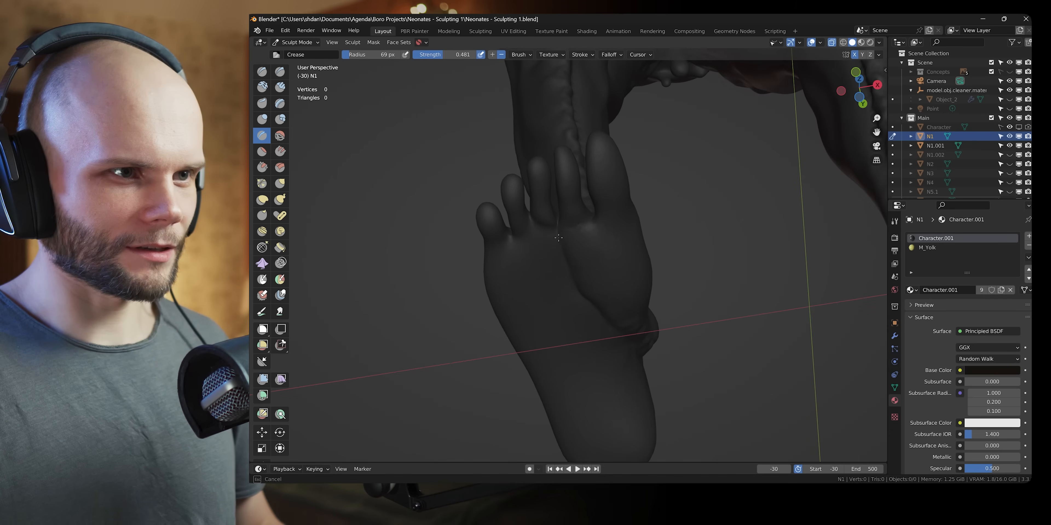
{"action": "key", "text": "g"}
{"action": "mouse_move", "coordinate": [587, 299]}
{"action": "middle_mouse_down"}
{"action": "mouse_move", "coordinate": [582, 211]}
{"action": "mouse_move", "coordinate": [525, 174]}
{"action": "mouse_move", "coordinate": [518, 203]}
{"action": "mouse_move", "coordinate": [547, 253]}
{"action": "middle_mouse_up"}
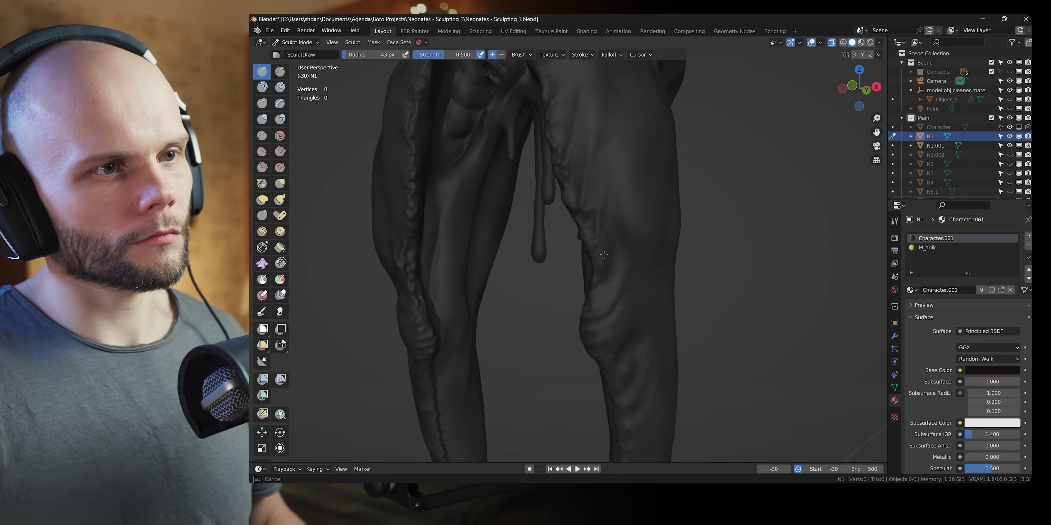
Add folds around the inner thighs and knees with the Draw brush at 43 px and save the file.
{"action": "mouse_move", "coordinate": [587, 196]}
{"action": "middle_mouse_down", "text": "ctrl"}
{"action": "mouse_move", "coordinate": [591, 261]}
{"action": "mouse_move", "coordinate": [600, 244]}
{"action": "middle_mouse_up", "text": "ctrl"}
{"action": "mouse_move", "coordinate": [600, 244]}
{"action": "middle_mouse_down", "text": "ctrl"}
{"action": "mouse_move", "coordinate": [595, 155]}
{"action": "mouse_move", "coordinate": [590, 233]}
{"action": "mouse_move", "coordinate": [543, 229]}
{"action": "middle_mouse_up", "text": "ctrl"}
{"action": "mouse_move", "coordinate": [481, 183]}
{"action": "middle_mouse_down"}
{"action": "mouse_move", "coordinate": [586, 183]}
{"action": "mouse_move", "coordinate": [600, 221]}
{"action": "middle_mouse_up"}
{"action": "left_click_drag", "start_coordinate": [608, 265], "coordinate": [614, 280]}
{"action": "middle_click_drag", "start_coordinate": [614, 281], "coordinate": [599, 220]}
{"action": "middle_click_drag", "start_coordinate": [599, 221], "coordinate": [590, 284], "text": "ctrl"}
{"action": "key", "text": "ctrl+s"}
{"action": "mouse_move", "coordinate": [638, 213]}
{"action": "middle_mouse_down"}
{"action": "mouse_move", "coordinate": [581, 261]}
{"action": "mouse_move", "coordinate": [575, 310]}
{"action": "middle_mouse_up"}
{"action": "key", "text": "ctrl+s"}
{"action": "mouse_move", "coordinate": [575, 253]}
{"action": "middle_mouse_down"}
{"action": "mouse_move", "coordinate": [636, 249]}
{"action": "mouse_move", "coordinate": [563, 249]}
{"action": "middle_mouse_up"}
{"action": "mouse_move", "coordinate": [571, 285]}
{"action": "middle_mouse_down", "text": "ctrl"}
{"action": "mouse_move", "coordinate": [571, 228]}
{"action": "mouse_move", "coordinate": [516, 252]}
{"action": "middle_mouse_up", "text": "ctrl"}
Adjust the legs with the Grab brush and carve tendon creases behind both knees with the Crease brush at 86 px.
{"action": "key", "text": "g"}
{"action": "middle_click_drag", "start_coordinate": [658, 289], "coordinate": [531, 255]}
{"action": "middle_click_drag", "start_coordinate": [551, 293], "coordinate": [555, 245], "text": "ctrl"}
{"action": "key", "text": "shift+c"}
{"action": "left_click_drag", "start_coordinate": [614, 287], "coordinate": [616, 249]}
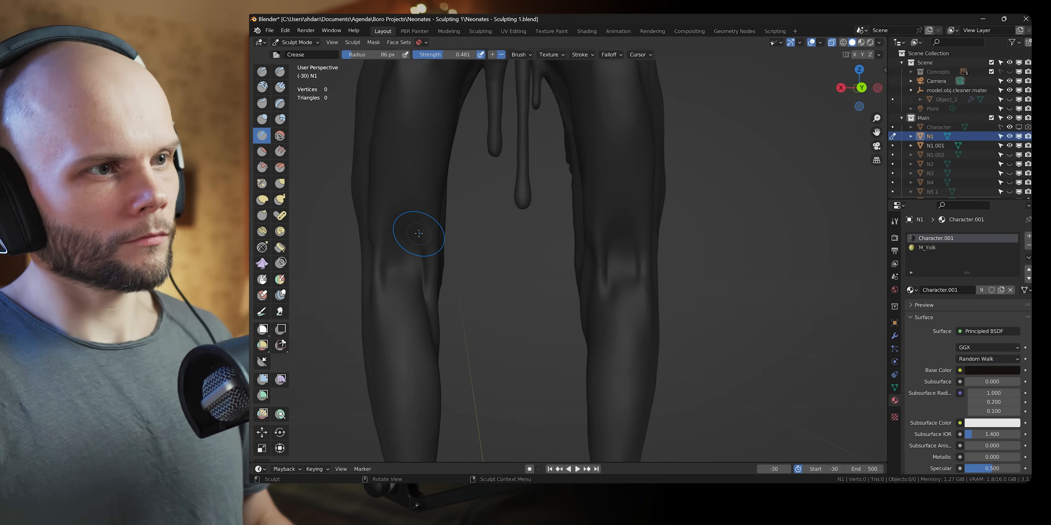
{"action": "left_click_drag", "start_coordinate": [417, 234], "coordinate": [415, 261]}
{"action": "mouse_move", "coordinate": [432, 134]}
{"action": "middle_mouse_down"}
{"action": "mouse_move", "coordinate": [417, 122]}
{"action": "mouse_move", "coordinate": [387, 150]}
{"action": "middle_mouse_up"}
{"action": "left_click_drag", "start_coordinate": [580, 294], "coordinate": [589, 261]}
Continue the creases along the backs of the legs with the Crease brush at 56 px and build them up with the Draw brush.
{"action": "middle_click_drag", "start_coordinate": [614, 130], "coordinate": [584, 229], "text": "ctrl"}
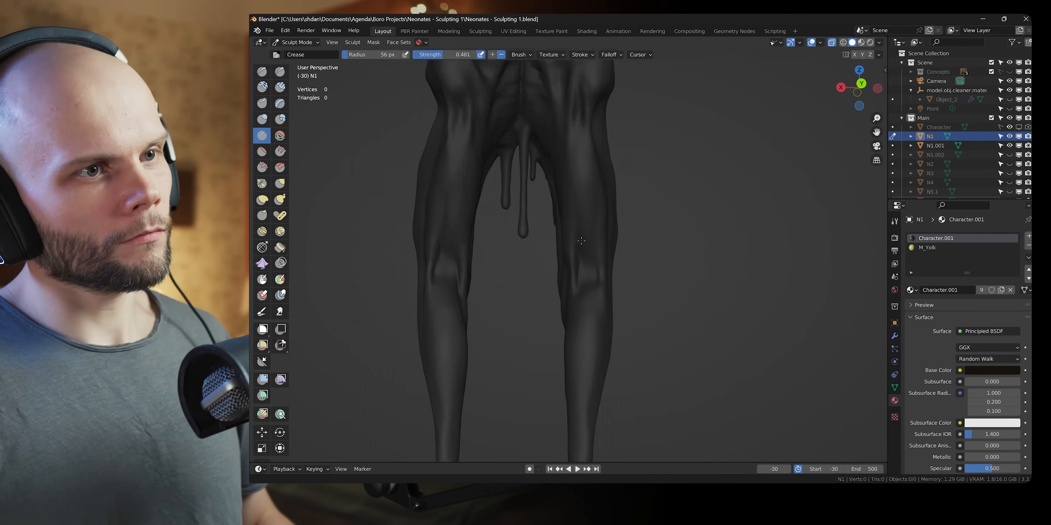
{"action": "middle_click_drag", "start_coordinate": [584, 261], "coordinate": [581, 229], "text": "ctrl"}
{"action": "mouse_move", "coordinate": [432, 285]}
{"action": "middle_mouse_down", "text": "shift"}
{"action": "mouse_move", "coordinate": [523, 244]}
{"action": "mouse_move", "coordinate": [628, 244]}
{"action": "middle_mouse_up", "text": "shift"}
{"action": "middle_click_drag", "start_coordinate": [624, 253], "coordinate": [618, 176], "text": "shift"}
{"action": "key", "text": "x"}
{"action": "left_click_drag", "start_coordinate": [603, 153], "coordinate": [611, 181]}
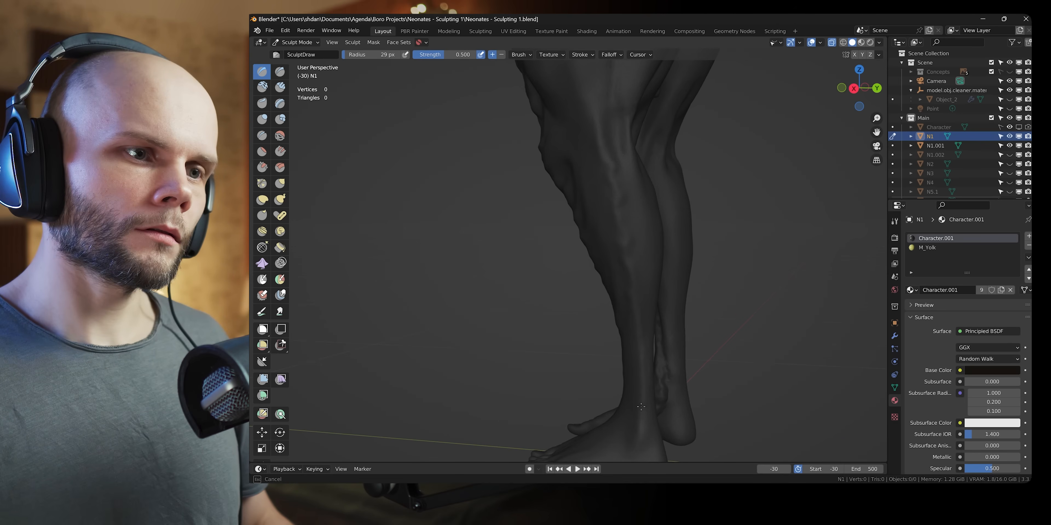
Sculpt soft folds down the sides of the calves to the ankles and feet with the Draw brush at about 29 to 52 px.
{"action": "middle_click_drag", "start_coordinate": [641, 407], "coordinate": [623, 240]}
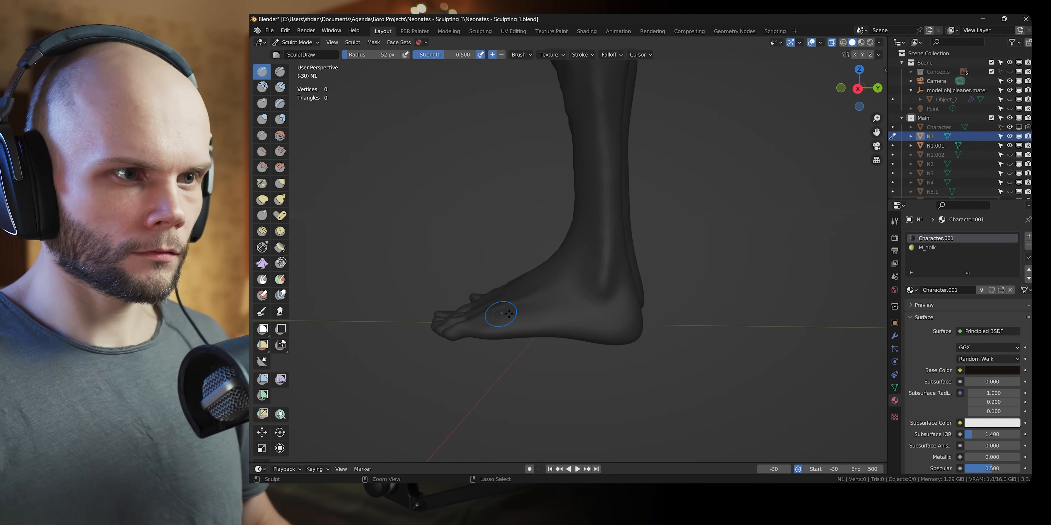
{"action": "middle_click_drag", "start_coordinate": [509, 314], "coordinate": [653, 298]}
{"action": "middle_click_drag", "start_coordinate": [543, 164], "coordinate": [549, 342], "text": "ctrl"}
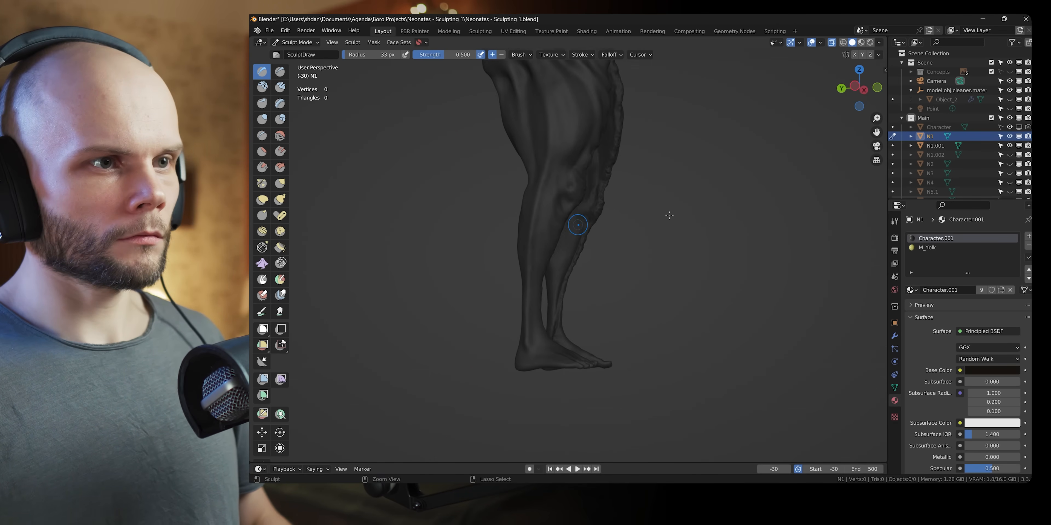
{"action": "middle_click_drag", "start_coordinate": [582, 244], "coordinate": [582, 196], "text": "ctrl"}
{"action": "key", "text": "f"}
{"action": "middle_click_drag", "start_coordinate": [582, 196], "coordinate": [587, 269]}
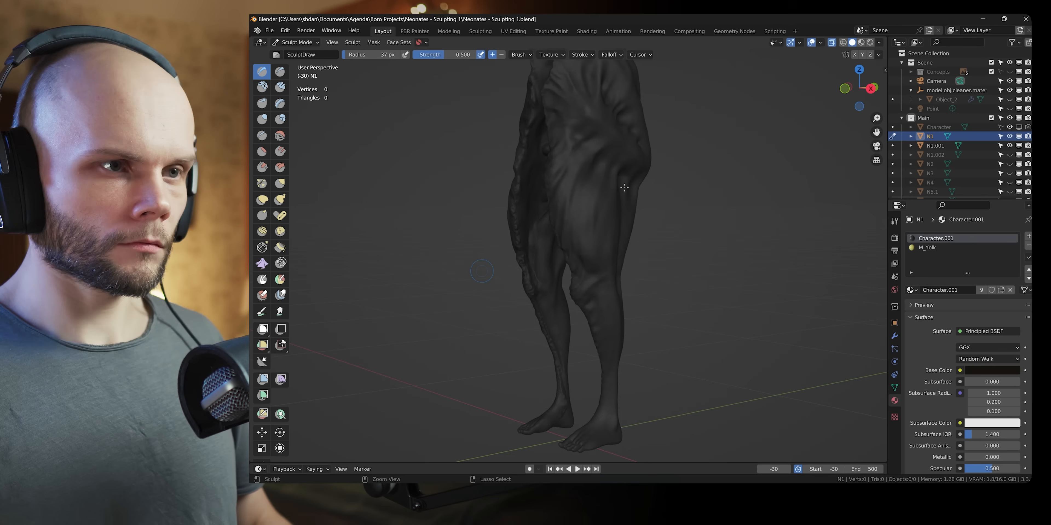
Refine the silhouette of the hips and legs with the Grab brush at 88 px and save the file.
{"action": "middle_click_drag", "start_coordinate": [637, 229], "coordinate": [584, 232]}
{"action": "mouse_move", "coordinate": [583, 233]}
{"action": "middle_mouse_down", "text": "ctrl"}
{"action": "mouse_move", "coordinate": [575, 174]}
{"action": "mouse_move", "coordinate": [577, 237]}
{"action": "middle_mouse_up", "text": "ctrl"}
{"action": "mouse_move", "coordinate": [577, 237]}
{"action": "middle_mouse_down"}
{"action": "mouse_move", "coordinate": [620, 241]}
{"action": "mouse_move", "coordinate": [607, 220]}
{"action": "mouse_move", "coordinate": [664, 232]}
{"action": "mouse_move", "coordinate": [504, 272]}
{"action": "middle_mouse_up"}
{"action": "key", "text": "g"}
{"action": "mouse_move", "coordinate": [508, 273]}
{"action": "middle_mouse_down", "text": "ctrl"}
{"action": "mouse_move", "coordinate": [516, 289]}
{"action": "mouse_move", "coordinate": [659, 240]}
{"action": "mouse_move", "coordinate": [678, 265]}
{"action": "mouse_move", "coordinate": [653, 196]}
{"action": "middle_mouse_up", "text": "ctrl"}
{"action": "key", "text": "f"}
{"action": "left_click", "coordinate": [682, 265]}
{"action": "key", "text": "f"}
{"action": "middle_click_drag", "start_coordinate": [438, 270], "coordinate": [448, 327], "text": "ctrl"}
{"action": "middle_click_drag", "start_coordinate": [531, 244], "coordinate": [703, 196]}
{"action": "key", "text": "ctrl+s"}
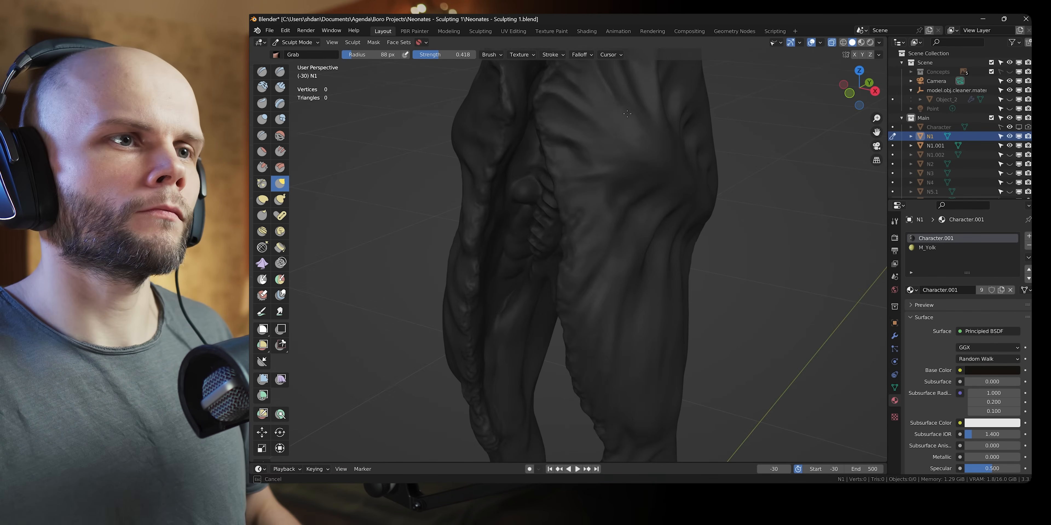
Unhide the arm object N1.002 and switch sculpting over to it.
{"action": "left_click", "coordinate": [1009, 155]}
{"action": "middle_click_drag", "start_coordinate": [710, 163], "coordinate": [718, 205], "text": "ctrl"}
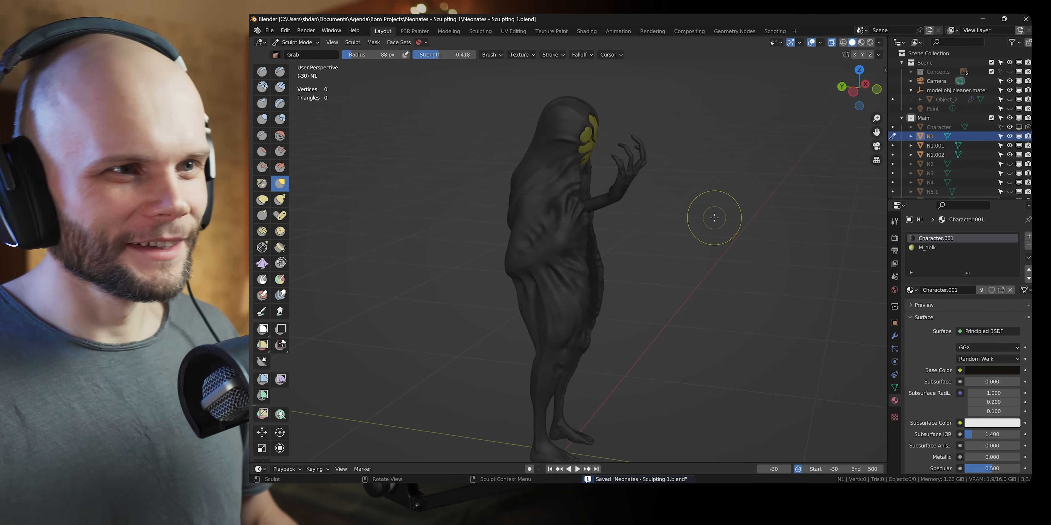
{"action": "middle_click_drag", "start_coordinate": [714, 218], "coordinate": [698, 206]}
{"action": "middle_click_drag", "start_coordinate": [698, 207], "coordinate": [625, 218], "text": "shift"}
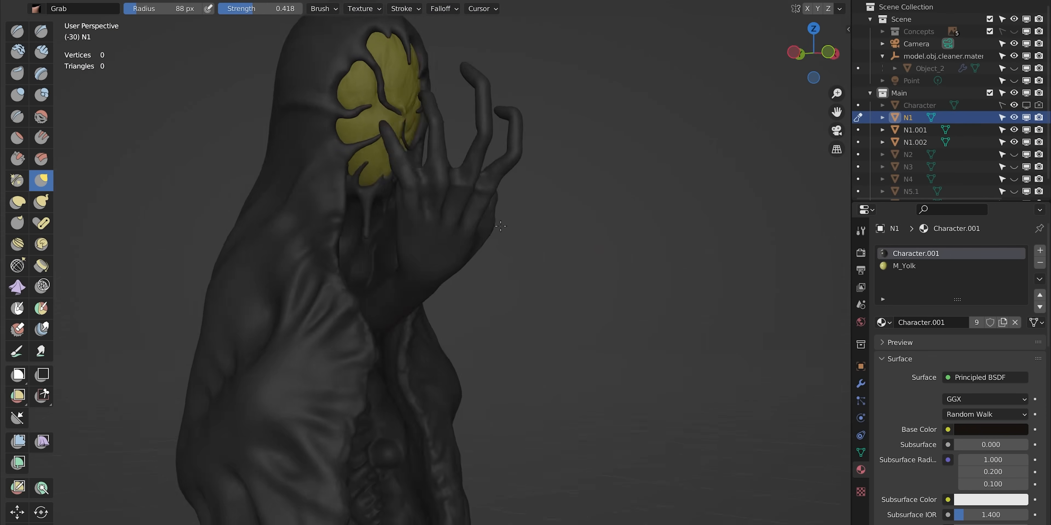
{"action": "middle_click_drag", "start_coordinate": [500, 227], "coordinate": [510, 261]}
{"action": "key", "text": "alt+q"}
Pull hanging drips down from the underside of the forearm with the Snake Hook brush at 52 px.
{"action": "key", "text": "f"}
{"action": "left_click_drag", "start_coordinate": [445, 298], "coordinate": [445, 386]}
{"action": "key", "text": "ctrl+z"}
{"action": "key", "text": "f"}
{"action": "left_click_drag", "start_coordinate": [455, 240], "coordinate": [462, 300]}
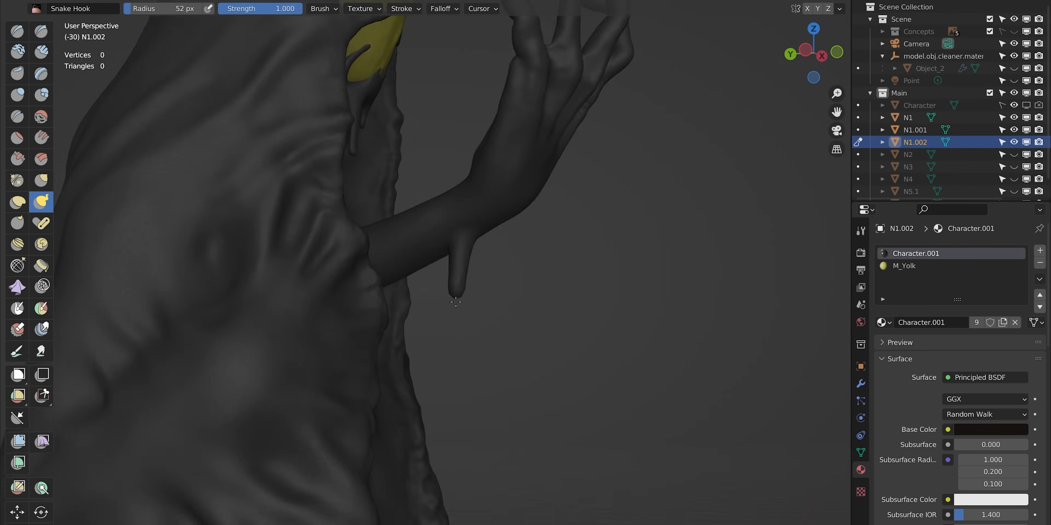
{"action": "middle_click_drag", "start_coordinate": [462, 299], "coordinate": [389, 244]}
{"action": "left_click_drag", "start_coordinate": [389, 243], "coordinate": [385, 286]}
{"action": "middle_click_drag", "start_coordinate": [459, 266], "coordinate": [450, 267], "text": "alt"}
{"action": "left_click_drag", "start_coordinate": [422, 267], "coordinate": [421, 331]}
{"action": "middle_click_drag", "start_coordinate": [421, 331], "coordinate": [469, 261], "text": "shift"}
{"action": "key", "text": "f"}
{"action": "left_click_drag", "start_coordinate": [502, 347], "coordinate": [500, 392]}
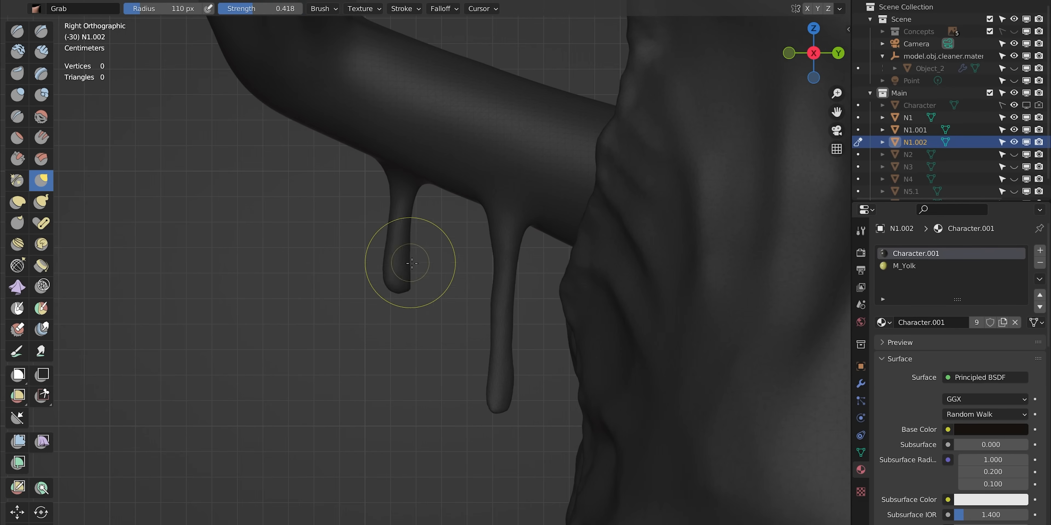
Reposition the forearm drips in the right and front orthographic views with the Grab brush at 110 and 255 px.
{"action": "key", "text": "f"}
{"action": "left_click", "coordinate": [476, 263]}
{"action": "left_click_drag", "start_coordinate": [395, 277], "coordinate": [415, 284]}
{"action": "left_click_drag", "start_coordinate": [499, 397], "coordinate": [515, 401]}
{"action": "middle_click_drag", "start_coordinate": [755, 103], "coordinate": [800, 105], "text": "alt"}
{"action": "middle_click_drag", "start_coordinate": [530, 326], "coordinate": [530, 372], "text": "shift"}
{"action": "key", "text": "f"}
{"action": "left_click", "coordinate": [536, 433]}
{"action": "left_click_drag", "start_coordinate": [469, 437], "coordinate": [384, 449]}
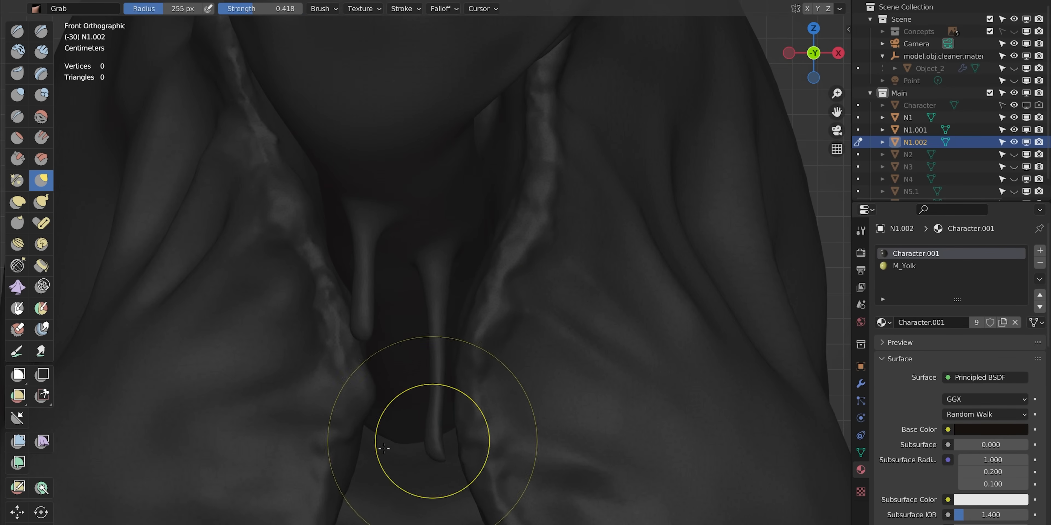
Thicken the drips with the Inflate brush and pull another drip from the thumb side with the Snake Hook brush at 52 px.
{"action": "key", "text": "i"}
{"action": "middle_click_drag", "start_coordinate": [465, 346], "coordinate": [473, 297], "text": "shift"}
{"action": "key", "text": "k"}
{"action": "middle_click_drag", "start_coordinate": [446, 409], "coordinate": [504, 215]}
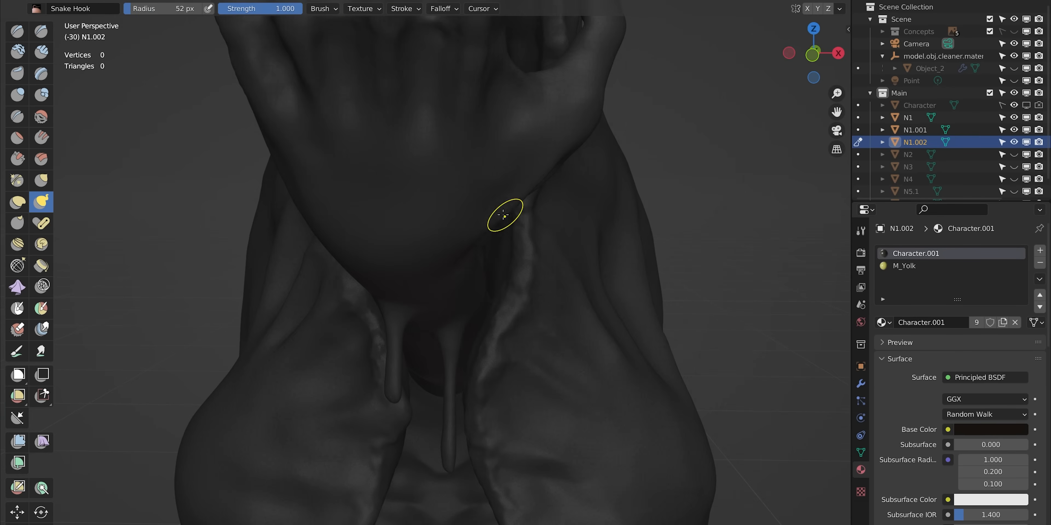
{"action": "mouse_move", "coordinate": [499, 271]}
{"action": "middle_mouse_down"}
{"action": "mouse_move", "coordinate": [359, 265]}
{"action": "mouse_move", "coordinate": [428, 319]}
{"action": "mouse_move", "coordinate": [469, 261]}
{"action": "middle_mouse_up"}
{"action": "key", "text": "x"}
Isolate N1.002 in local view and adjust the hand and forearm shape with the Grab brush at 126 px.
{"action": "key", "text": "KP_Divide"}
{"action": "key", "text": "f"}
{"action": "left_click", "coordinate": [463, 225]}
{"action": "mouse_move", "coordinate": [457, 228]}
{"action": "middle_mouse_down", "text": "ctrl"}
{"action": "mouse_move", "coordinate": [445, 172]}
{"action": "mouse_move", "coordinate": [439, 204]}
{"action": "mouse_move", "coordinate": [408, 206]}
{"action": "mouse_move", "coordinate": [379, 185]}
{"action": "middle_mouse_up", "text": "ctrl"}
{"action": "mouse_move", "coordinate": [431, 448]}
{"action": "middle_mouse_down"}
{"action": "mouse_move", "coordinate": [596, 404]}
{"action": "mouse_move", "coordinate": [561, 154]}
{"action": "mouse_move", "coordinate": [615, 190]}
{"action": "mouse_move", "coordinate": [542, 143]}
{"action": "mouse_move", "coordinate": [453, 106]}
{"action": "mouse_move", "coordinate": [391, 180]}
{"action": "middle_mouse_up"}
{"action": "key", "text": "g"}
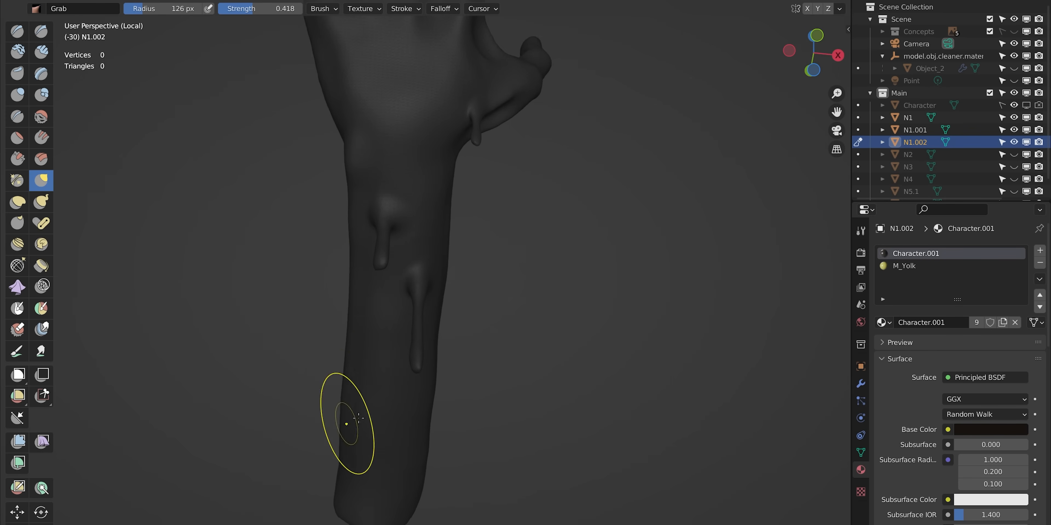
{"action": "mouse_move", "coordinate": [358, 417]}
{"action": "middle_mouse_down"}
{"action": "mouse_move", "coordinate": [363, 305]}
{"action": "mouse_move", "coordinate": [466, 281]}
{"action": "mouse_move", "coordinate": [476, 295]}
{"action": "mouse_move", "coordinate": [460, 192]}
{"action": "mouse_move", "coordinate": [505, 279]}
{"action": "mouse_move", "coordinate": [424, 408]}
{"action": "middle_mouse_up"}
Sculpt folds and tendons across the palm and inner wrist with the Draw brush at 70 and 67 px.
{"action": "key", "text": "shift+c"}
{"action": "key", "text": "g"}
{"action": "key", "text": "x"}
{"action": "middle_click_drag", "start_coordinate": [410, 366], "coordinate": [424, 371]}
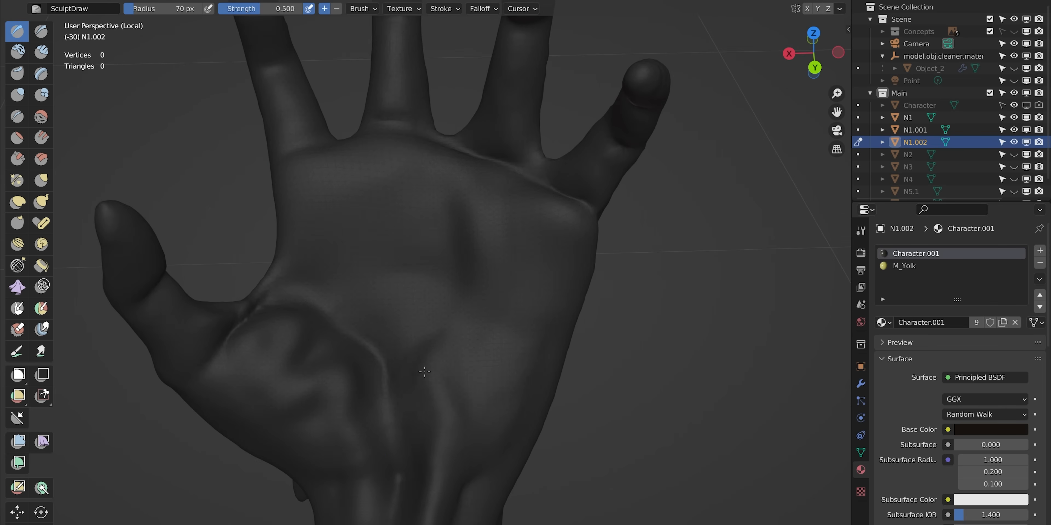
{"action": "middle_click_drag", "start_coordinate": [523, 297], "coordinate": [487, 313]}
{"action": "scroll", "coordinate": [487, 313], "scroll_direction": "down", "scroll_amount": 3}
{"action": "key", "text": "f"}
{"action": "left_click", "coordinate": [488, 313]}
{"action": "middle_click_drag", "start_coordinate": [504, 353], "coordinate": [543, 347]}
{"action": "key", "text": "f"}
{"action": "left_click", "coordinate": [439, 244]}
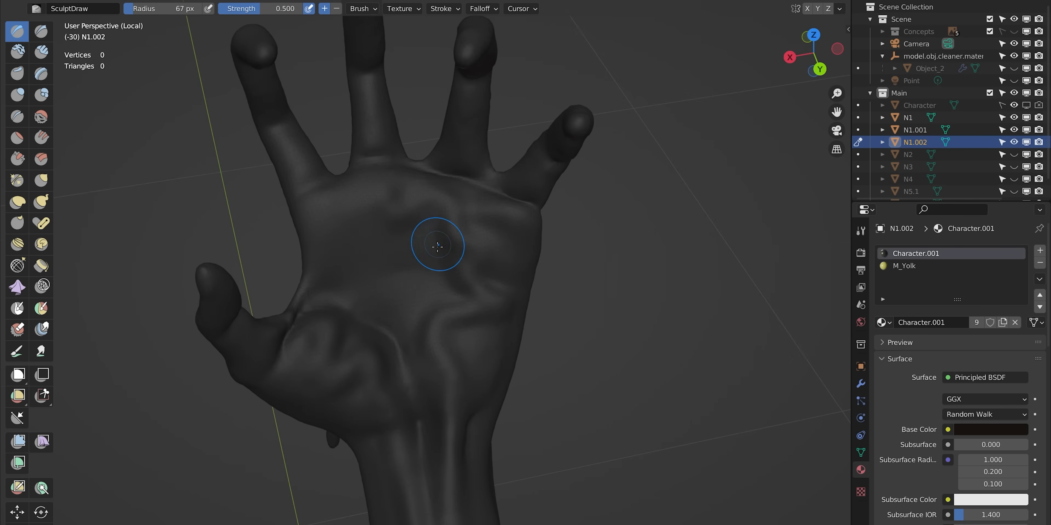
Build up the tendons and wrinkles on the back of the hand with the Draw brush at 86 px.
{"action": "mouse_move", "coordinate": [438, 244]}
{"action": "middle_mouse_down"}
{"action": "mouse_move", "coordinate": [412, 253]}
{"action": "mouse_move", "coordinate": [449, 261]}
{"action": "mouse_move", "coordinate": [285, 245]}
{"action": "middle_mouse_up"}
{"action": "key", "text": "f"}
{"action": "left_click", "coordinate": [361, 272]}
{"action": "mouse_move", "coordinate": [362, 272]}
{"action": "middle_mouse_down"}
{"action": "mouse_move", "coordinate": [497, 365]}
{"action": "mouse_move", "coordinate": [472, 178]}
{"action": "mouse_move", "coordinate": [406, 275]}
{"action": "mouse_move", "coordinate": [424, 129]}
{"action": "middle_mouse_up"}
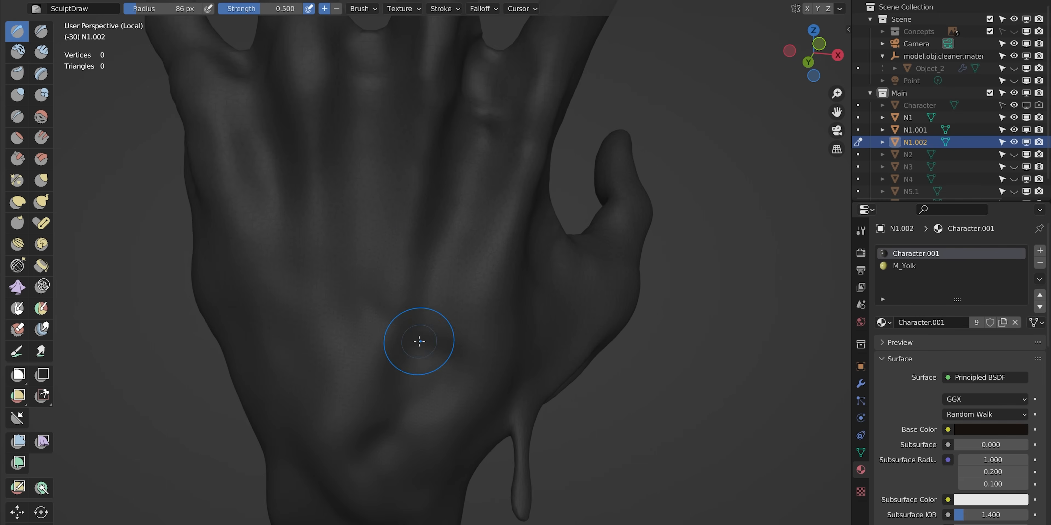
Extend the folds from the wrist along the forearm with the Draw brush at 58 px.
{"action": "middle_click_drag", "start_coordinate": [317, 281], "coordinate": [626, 198]}
{"action": "key", "text": "f"}
{"action": "left_click", "coordinate": [256, 451]}
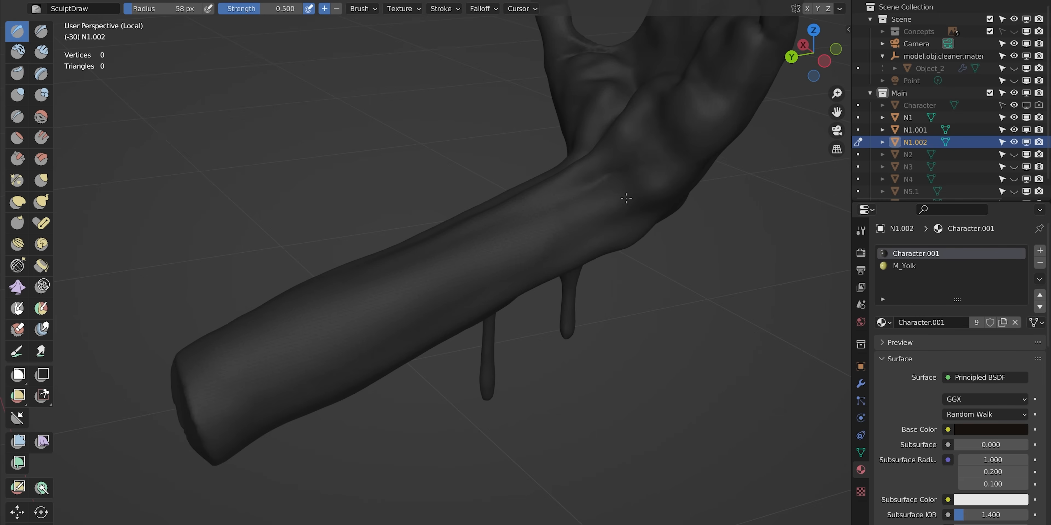
{"action": "mouse_move", "coordinate": [243, 380]}
{"action": "middle_mouse_down"}
{"action": "mouse_move", "coordinate": [539, 258]}
{"action": "mouse_move", "coordinate": [504, 398]}
{"action": "mouse_move", "coordinate": [492, 340]}
{"action": "mouse_move", "coordinate": [429, 316]}
{"action": "mouse_move", "coordinate": [580, 281]}
{"action": "mouse_move", "coordinate": [537, 246]}
{"action": "mouse_move", "coordinate": [491, 363]}
{"action": "middle_mouse_up"}
Reshape the forearm's contour with the Grab brush, starting at 233 px.
{"action": "key", "text": "g"}
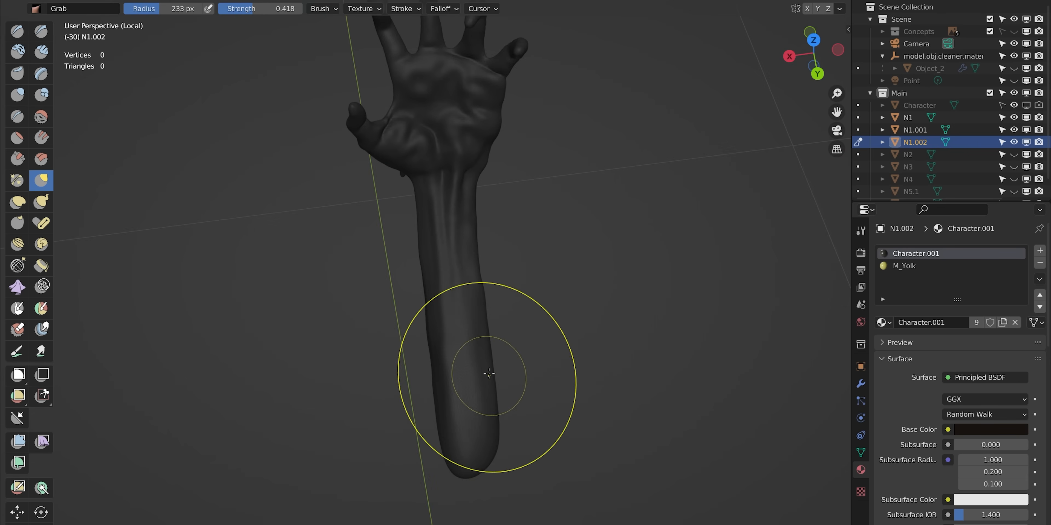
{"action": "key", "text": "f"}
{"action": "left_click", "coordinate": [442, 302]}
{"action": "mouse_move", "coordinate": [491, 235]}
{"action": "middle_mouse_down", "text": "shift"}
{"action": "mouse_move", "coordinate": [495, 301]}
{"action": "mouse_move", "coordinate": [432, 212]}
{"action": "middle_mouse_up", "text": "shift"}
{"action": "key", "text": "f"}
{"action": "left_click", "coordinate": [442, 302]}
{"action": "mouse_move", "coordinate": [432, 212]}
{"action": "middle_mouse_down"}
{"action": "mouse_move", "coordinate": [368, 318]}
{"action": "mouse_move", "coordinate": [400, 368]}
{"action": "mouse_move", "coordinate": [350, 403]}
{"action": "mouse_move", "coordinate": [305, 373]}
{"action": "mouse_move", "coordinate": [333, 355]}
{"action": "middle_mouse_up"}
Sharpen the folds on the wrist, back of the hand and palm with the Crease brush at 89 and 85 px, and save the file.
{"action": "key", "text": "shift+c"}
{"action": "middle_click_drag", "start_coordinate": [333, 355], "coordinate": [392, 338]}
{"action": "mouse_move", "coordinate": [586, 312]}
{"action": "middle_mouse_down"}
{"action": "mouse_move", "coordinate": [557, 300]}
{"action": "mouse_move", "coordinate": [592, 309]}
{"action": "mouse_move", "coordinate": [582, 216]}
{"action": "mouse_move", "coordinate": [602, 307]}
{"action": "mouse_move", "coordinate": [663, 234]}
{"action": "mouse_move", "coordinate": [634, 227]}
{"action": "mouse_move", "coordinate": [669, 261]}
{"action": "mouse_move", "coordinate": [653, 326]}
{"action": "mouse_move", "coordinate": [613, 220]}
{"action": "mouse_move", "coordinate": [572, 171]}
{"action": "mouse_move", "coordinate": [610, 284]}
{"action": "mouse_move", "coordinate": [545, 252]}
{"action": "middle_mouse_up"}
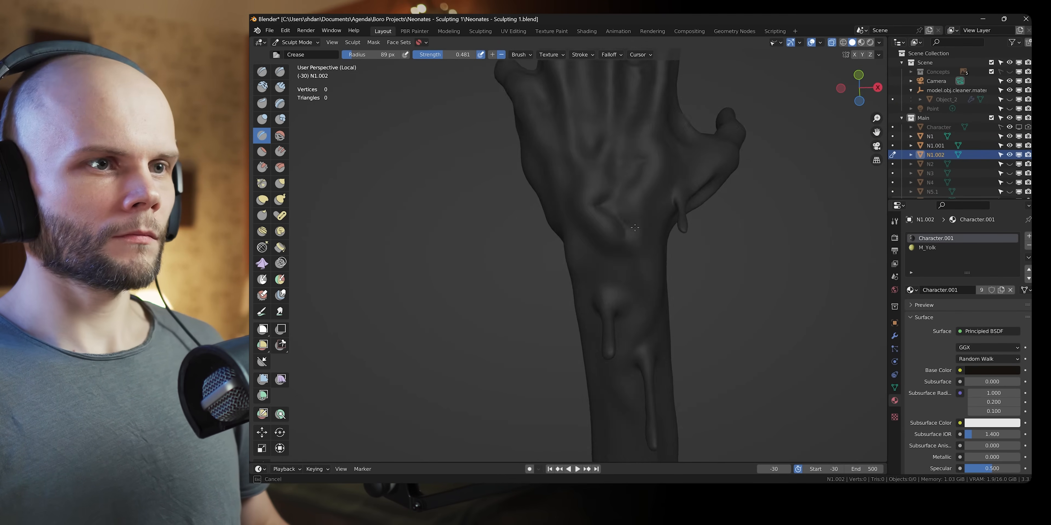
{"action": "key", "text": "f"}
{"action": "left_click", "coordinate": [650, 307]}
{"action": "key", "text": "ctrl+s"}
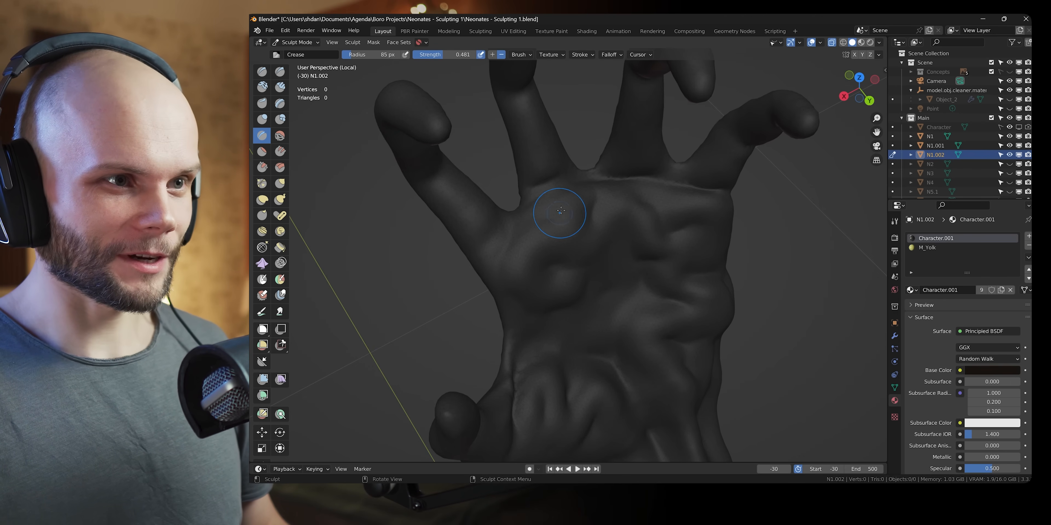
{"action": "scroll", "coordinate": [557, 224], "scroll_direction": "down", "scroll_amount": 4}
{"action": "mouse_move", "coordinate": [653, 240]}
{"action": "middle_mouse_down"}
{"action": "mouse_move", "coordinate": [558, 213]}
{"action": "mouse_move", "coordinate": [627, 241]}
{"action": "mouse_move", "coordinate": [633, 332]}
{"action": "middle_mouse_up"}
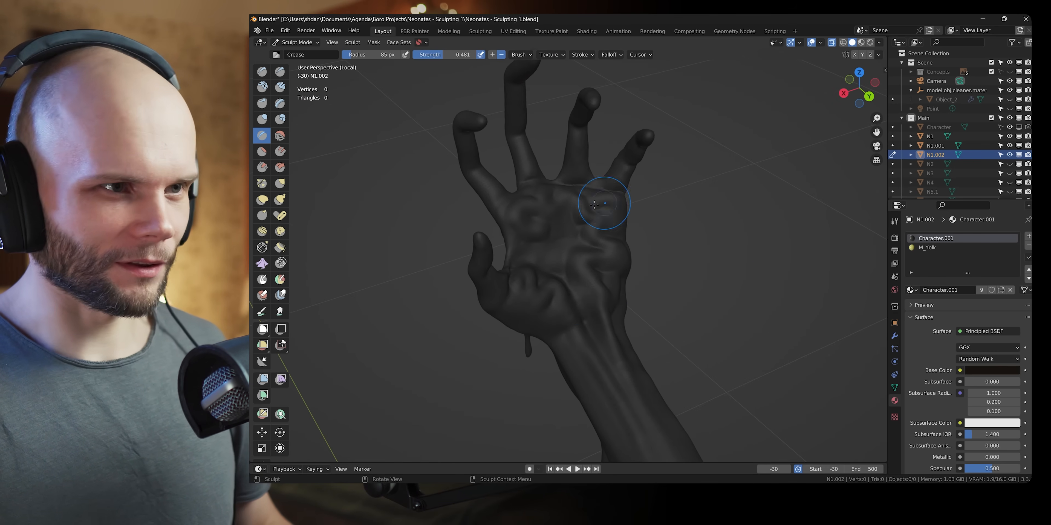
{"action": "scroll", "coordinate": [577, 212], "scroll_direction": "down", "scroll_amount": 2}
{"action": "mouse_move", "coordinate": [576, 211]}
{"action": "middle_mouse_down"}
{"action": "mouse_move", "coordinate": [531, 220]}
{"action": "mouse_move", "coordinate": [543, 217]}
{"action": "middle_mouse_up"}
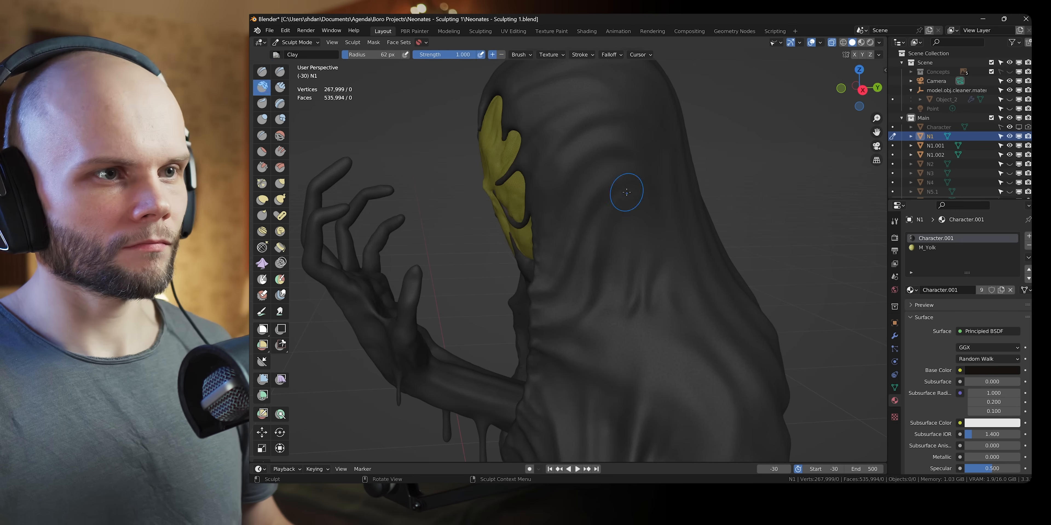
Sharpen the cloth folds on N1's hood with the Crease brush at 78 px and save the file.
{"action": "key", "text": "shift+c"}
{"action": "mouse_move", "coordinate": [626, 192]}
{"action": "middle_mouse_down"}
{"action": "mouse_move", "coordinate": [589, 349]}
{"action": "mouse_move", "coordinate": [730, 310]}
{"action": "middle_mouse_up"}
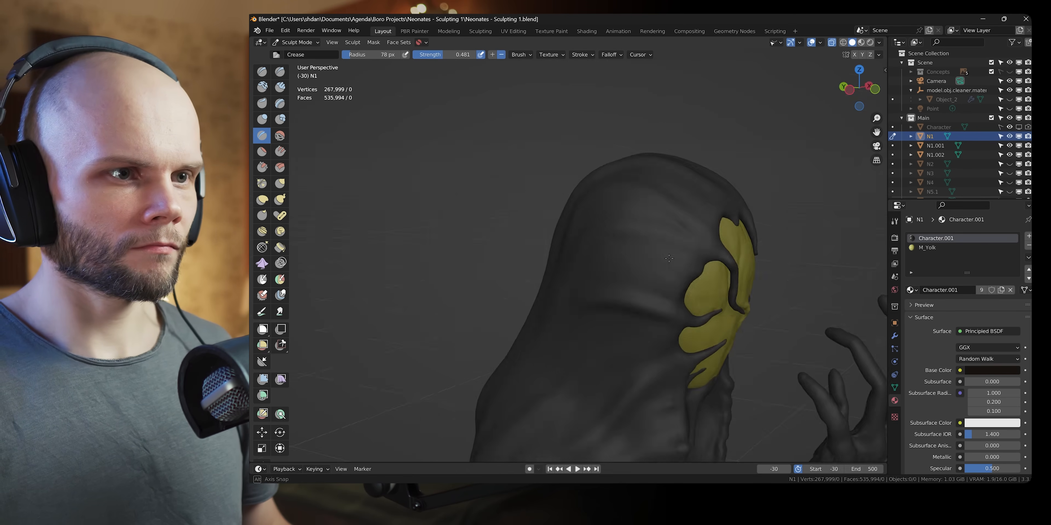
{"action": "mouse_move", "coordinate": [636, 368]}
{"action": "middle_mouse_down", "text": "shift"}
{"action": "mouse_move", "coordinate": [642, 209]}
{"action": "mouse_move", "coordinate": [461, 220]}
{"action": "middle_mouse_up", "text": "shift"}
{"action": "key", "text": "ctrl+s"}
Remove the Character.001 material slot from the face object N1.001, leaving only M_Yolk, and save the file.
{"action": "key", "text": "shift+c"}
{"action": "middle_click_drag", "start_coordinate": [529, 254], "coordinate": [495, 248]}
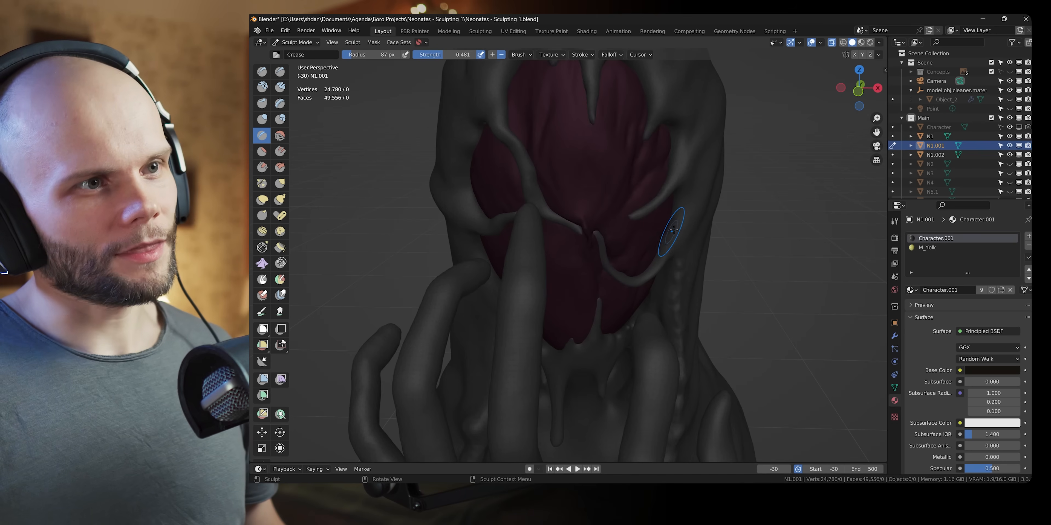
{"action": "middle_click_drag", "start_coordinate": [672, 229], "coordinate": [691, 223]}
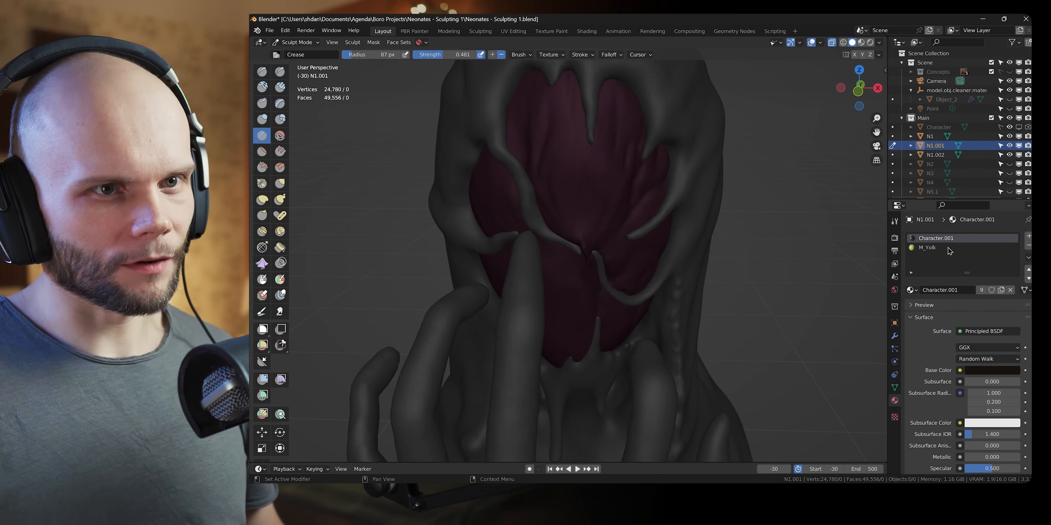
{"action": "left_click", "coordinate": [1028, 248]}
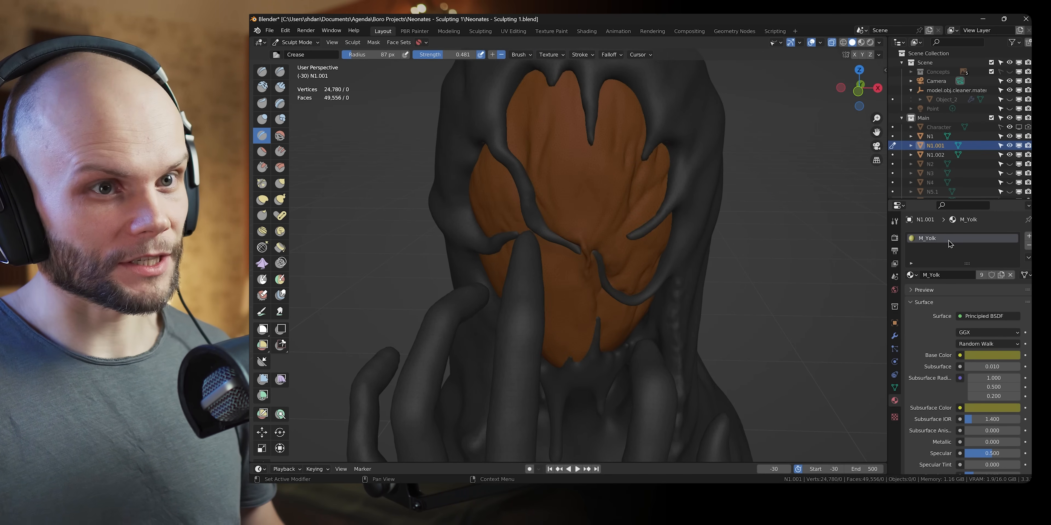
{"action": "key", "text": "ctrl+s"}
{"action": "scroll", "coordinate": [618, 216], "scroll_direction": "up", "scroll_amount": 2}
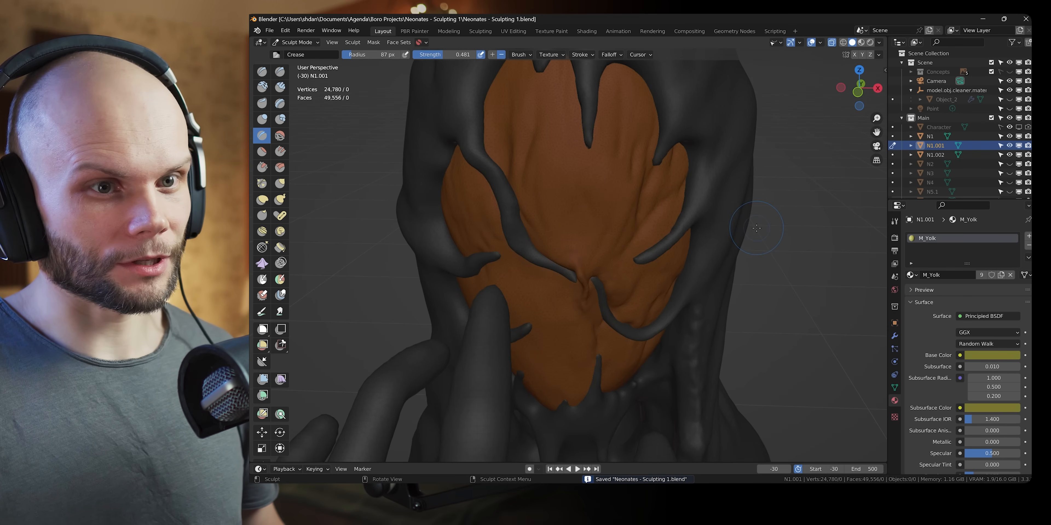
{"action": "middle_click_drag", "start_coordinate": [678, 295], "coordinate": [698, 305], "text": "shift"}
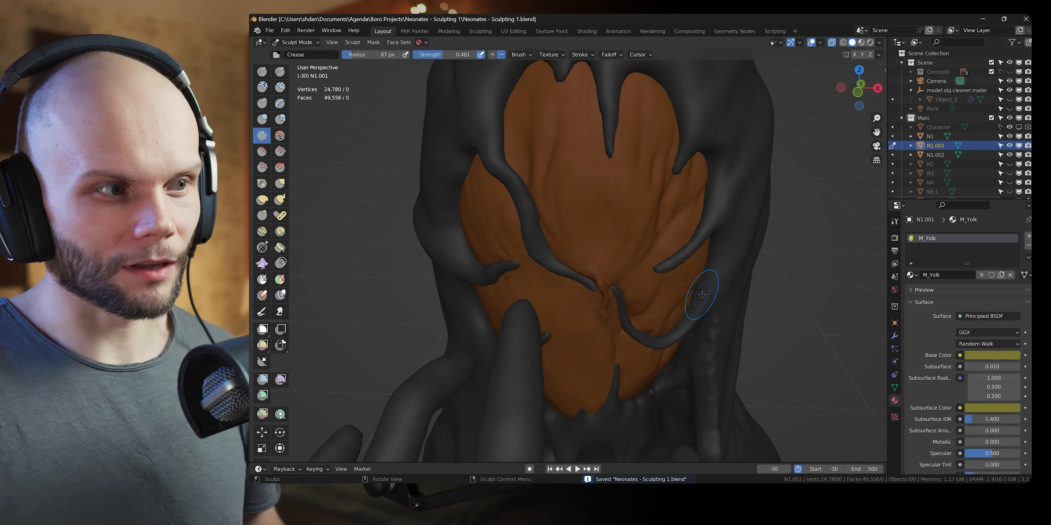
Create a single face set from all visible faces of N1.001 and save the file.
{"action": "key", "text": "n"}
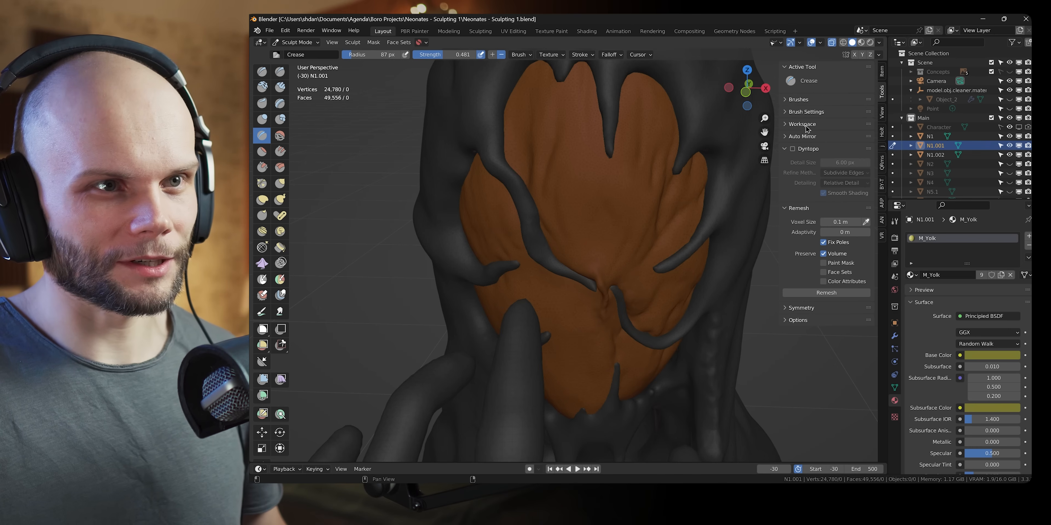
{"action": "left_click", "coordinate": [397, 43]}
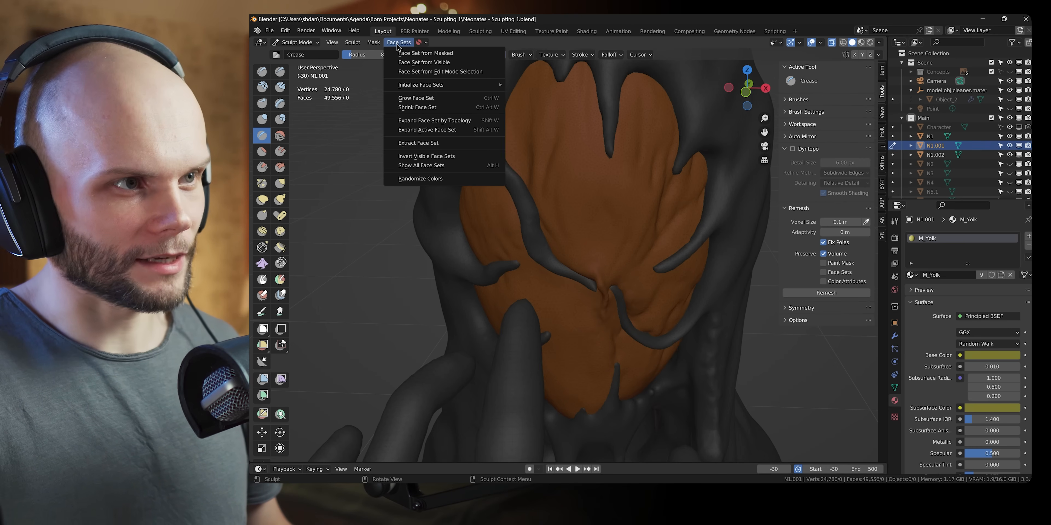
{"action": "left_click", "coordinate": [409, 62]}
{"action": "key", "text": "ctrl+s"}
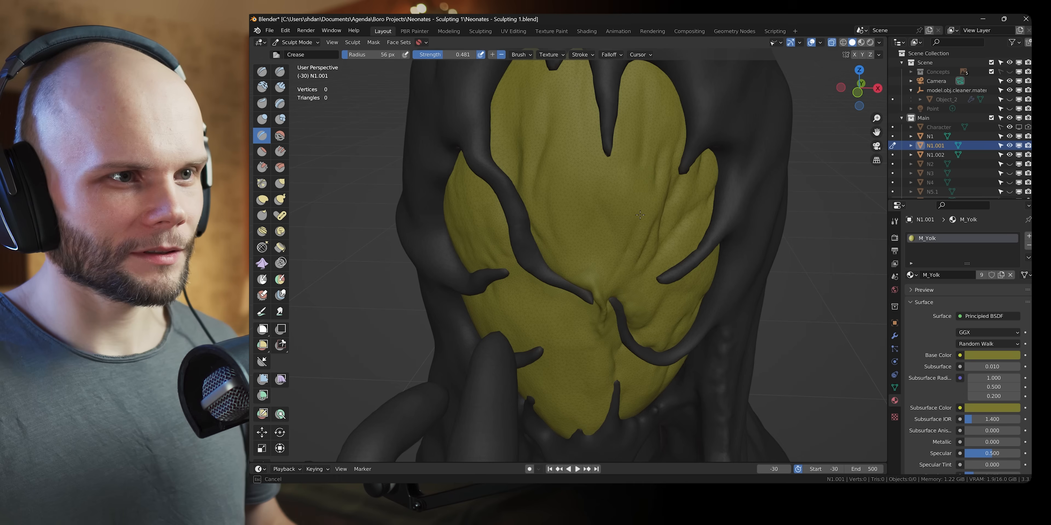
Carve fine wrinkles into the yolk face N1.001 with the Crease brush at 49 and 56 px, strength 0.481.
{"action": "middle_click_drag", "start_coordinate": [639, 215], "coordinate": [611, 278]}
{"action": "key", "text": "n"}
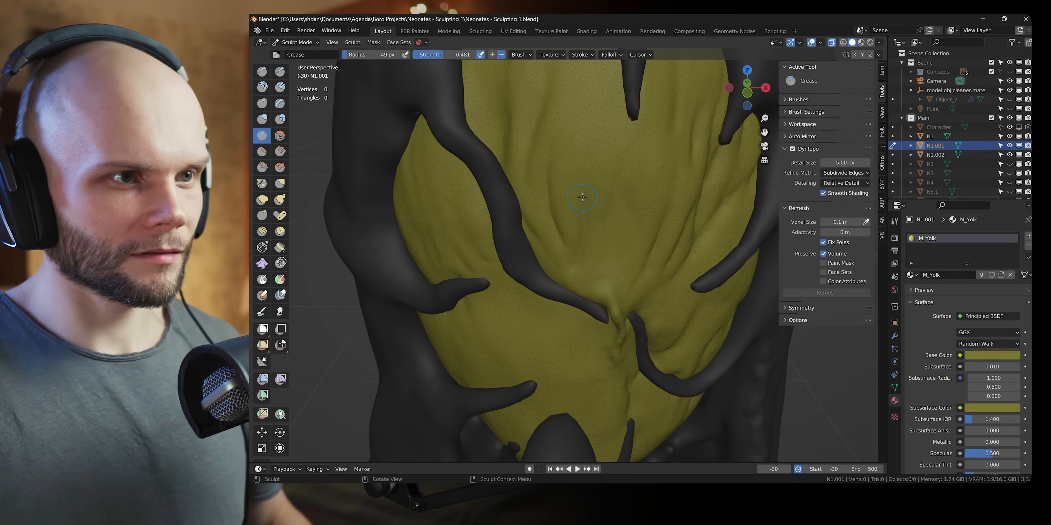
{"action": "key", "text": "n"}
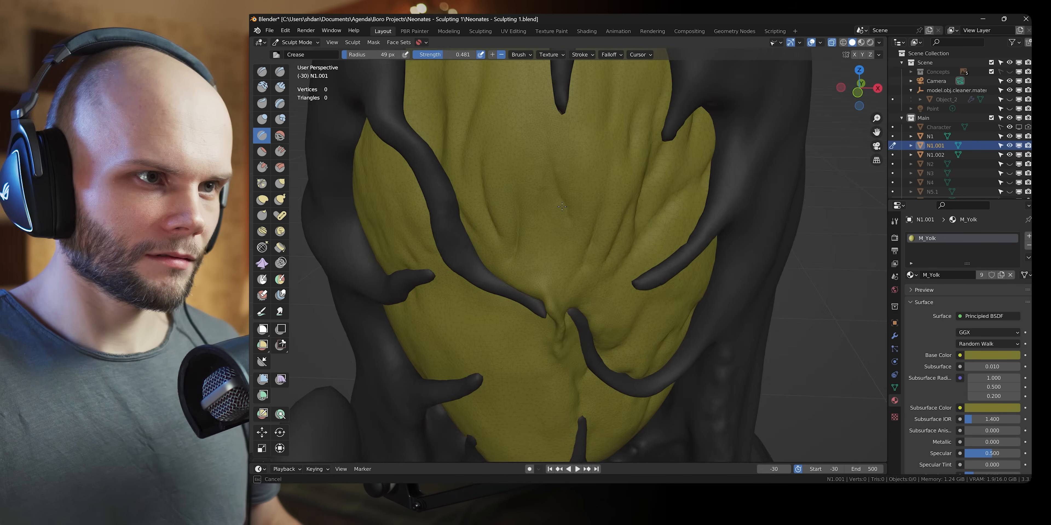
{"action": "mouse_move", "coordinate": [547, 255]}
{"action": "middle_mouse_down"}
{"action": "mouse_move", "coordinate": [582, 257]}
{"action": "mouse_move", "coordinate": [526, 241]}
{"action": "middle_mouse_up"}
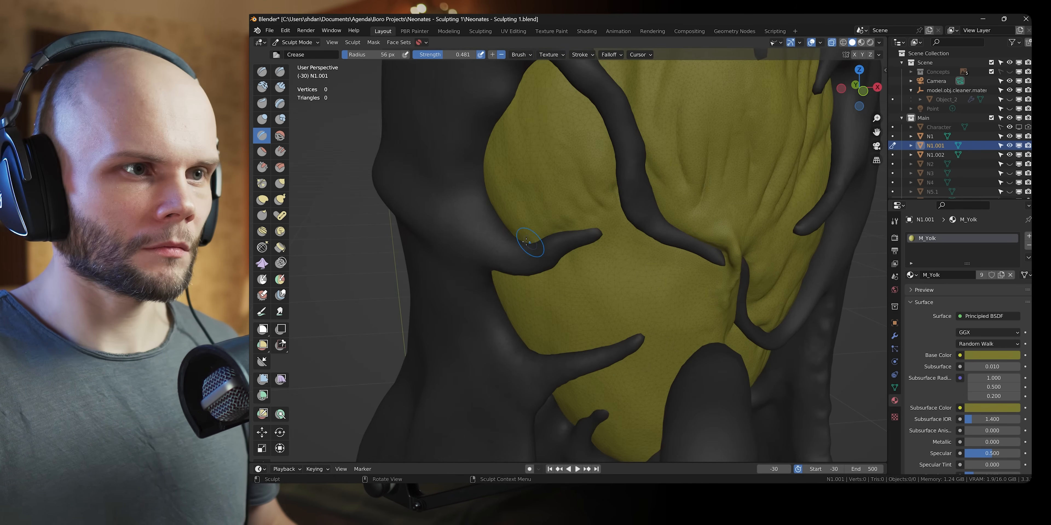
{"action": "mouse_move", "coordinate": [608, 224]}
{"action": "middle_mouse_down"}
{"action": "mouse_move", "coordinate": [571, 261]}
{"action": "mouse_move", "coordinate": [590, 310]}
{"action": "mouse_move", "coordinate": [586, 290]}
{"action": "mouse_move", "coordinate": [606, 273]}
{"action": "mouse_move", "coordinate": [624, 285]}
{"action": "mouse_move", "coordinate": [645, 148]}
{"action": "middle_mouse_up"}
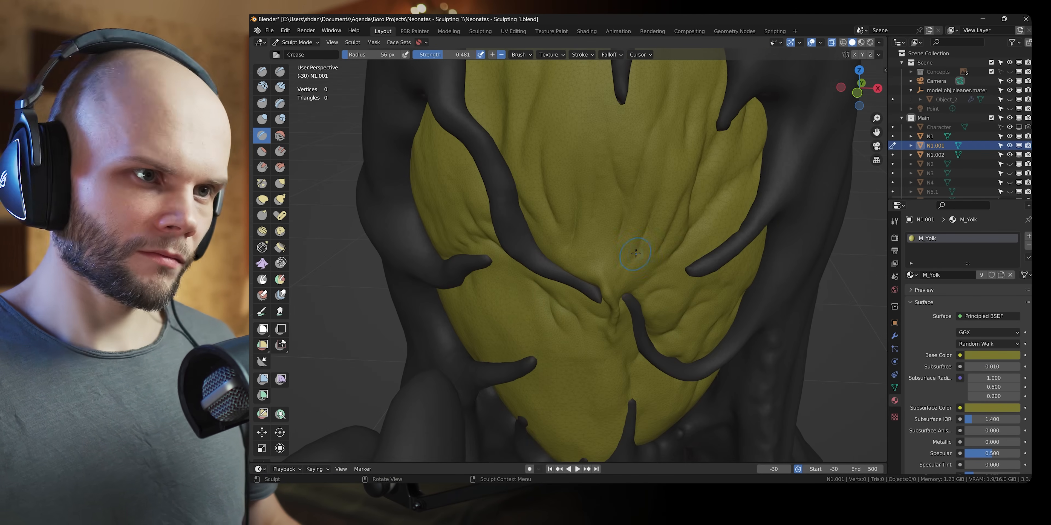
{"action": "middle_click_drag", "start_coordinate": [636, 253], "coordinate": [588, 253]}
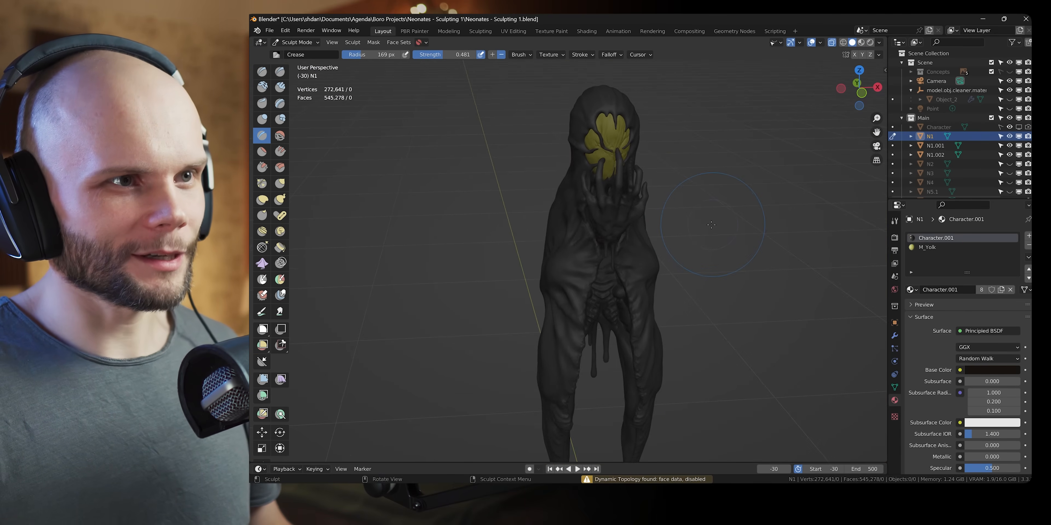
Define the toes and tendons on N1's feet with the Draw brush at 38 px and strength 0.500.
{"action": "mouse_move", "coordinate": [712, 225]}
{"action": "middle_mouse_down"}
{"action": "mouse_move", "coordinate": [674, 237]}
{"action": "mouse_move", "coordinate": [644, 188]}
{"action": "middle_mouse_up"}
{"action": "scroll", "coordinate": [674, 237], "scroll_direction": "up", "scroll_amount": 2}
{"action": "mouse_move", "coordinate": [695, 276]}
{"action": "middle_mouse_down"}
{"action": "mouse_move", "coordinate": [730, 274]}
{"action": "mouse_move", "coordinate": [734, 192]}
{"action": "middle_mouse_up"}
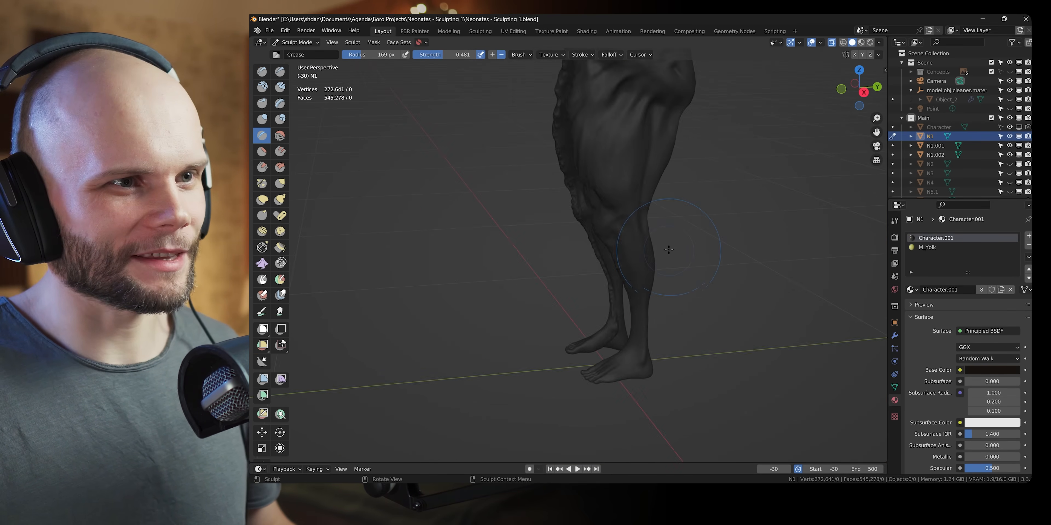
{"action": "mouse_move", "coordinate": [693, 228]}
{"action": "middle_mouse_down"}
{"action": "mouse_move", "coordinate": [730, 225]}
{"action": "mouse_move", "coordinate": [721, 200]}
{"action": "middle_mouse_up"}
{"action": "scroll", "coordinate": [716, 220], "scroll_direction": "up", "scroll_amount": 4}
{"action": "scroll", "coordinate": [720, 199], "scroll_direction": "up", "scroll_amount": 2}
{"action": "middle_click_drag", "start_coordinate": [706, 244], "coordinate": [633, 214], "text": "shift"}
{"action": "middle_click_drag", "start_coordinate": [622, 347], "coordinate": [587, 438], "text": "shift"}
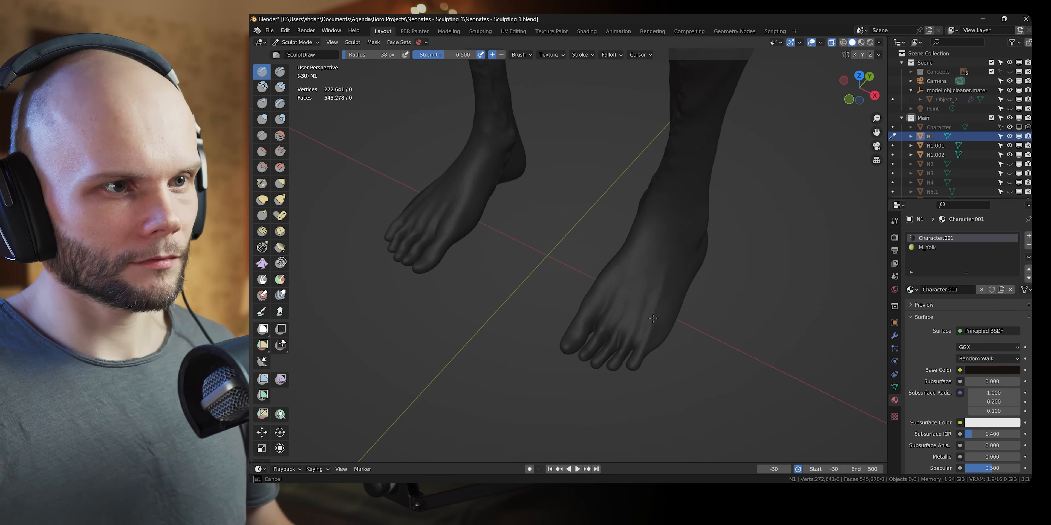
{"action": "mouse_move", "coordinate": [612, 265]}
{"action": "middle_mouse_down"}
{"action": "mouse_move", "coordinate": [688, 244]}
{"action": "mouse_move", "coordinate": [520, 277]}
{"action": "mouse_move", "coordinate": [499, 211]}
{"action": "mouse_move", "coordinate": [547, 246]}
{"action": "middle_mouse_up"}
{"action": "mouse_move", "coordinate": [531, 179]}
{"action": "middle_mouse_down"}
{"action": "mouse_move", "coordinate": [586, 206]}
{"action": "mouse_move", "coordinate": [579, 300]}
{"action": "mouse_move", "coordinate": [556, 202]}
{"action": "mouse_move", "coordinate": [598, 279]}
{"action": "mouse_move", "coordinate": [536, 229]}
{"action": "mouse_move", "coordinate": [511, 307]}
{"action": "mouse_move", "coordinate": [577, 267]}
{"action": "middle_mouse_up"}
Reshape N1's foot, heel and toes with the Grab brush at several radii including 500 px, and save the file.
{"action": "key", "text": "g"}
{"action": "mouse_move", "coordinate": [640, 363]}
{"action": "middle_mouse_down"}
{"action": "mouse_move", "coordinate": [687, 351]}
{"action": "mouse_move", "coordinate": [690, 334]}
{"action": "mouse_move", "coordinate": [710, 326]}
{"action": "mouse_move", "coordinate": [580, 321]}
{"action": "mouse_move", "coordinate": [594, 277]}
{"action": "middle_mouse_up"}
{"action": "key", "text": "f"}
{"action": "left_click", "coordinate": [580, 322]}
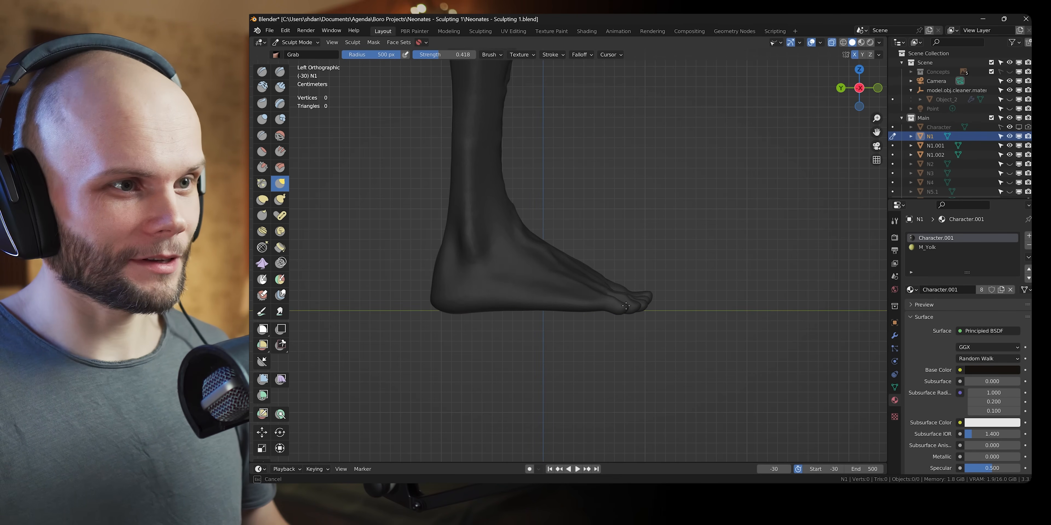
{"action": "key", "text": "f"}
{"action": "left_click", "coordinate": [450, 312]}
{"action": "mouse_move", "coordinate": [450, 312]}
{"action": "middle_mouse_down", "text": "alt"}
{"action": "mouse_move", "coordinate": [504, 309]}
{"action": "mouse_move", "coordinate": [578, 282]}
{"action": "mouse_move", "coordinate": [685, 291]}
{"action": "mouse_move", "coordinate": [619, 300]}
{"action": "mouse_move", "coordinate": [575, 271]}
{"action": "mouse_move", "coordinate": [571, 335]}
{"action": "mouse_move", "coordinate": [592, 270]}
{"action": "middle_mouse_up", "text": "alt"}
{"action": "key", "text": "f"}
{"action": "left_click", "coordinate": [622, 298]}
{"action": "key", "text": "f"}
{"action": "left_click", "coordinate": [575, 271]}
{"action": "key", "text": "f"}
{"action": "left_click", "coordinate": [570, 349]}
{"action": "scroll", "coordinate": [622, 335], "scroll_direction": "down", "scroll_amount": 6}
{"action": "key", "text": "ctrl+s"}
Build up lumpy folds on the inner thighs beside the pelvis with the Draw brush at 61 and 40 px.
{"action": "mouse_move", "coordinate": [580, 261]}
{"action": "middle_mouse_down"}
{"action": "mouse_move", "coordinate": [622, 228]}
{"action": "mouse_move", "coordinate": [596, 240]}
{"action": "mouse_move", "coordinate": [606, 262]}
{"action": "middle_mouse_up"}
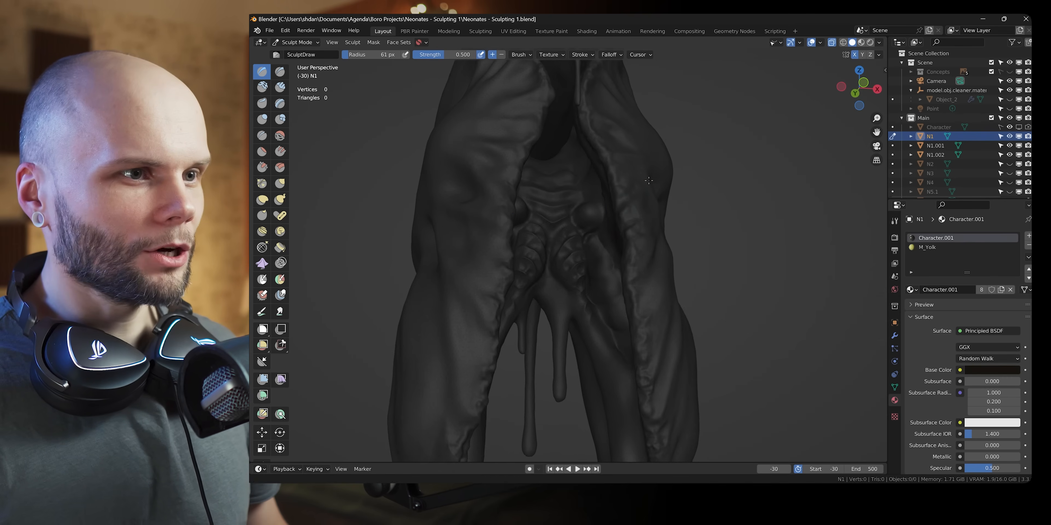
{"action": "scroll", "coordinate": [623, 225], "scroll_direction": "up", "scroll_amount": 3}
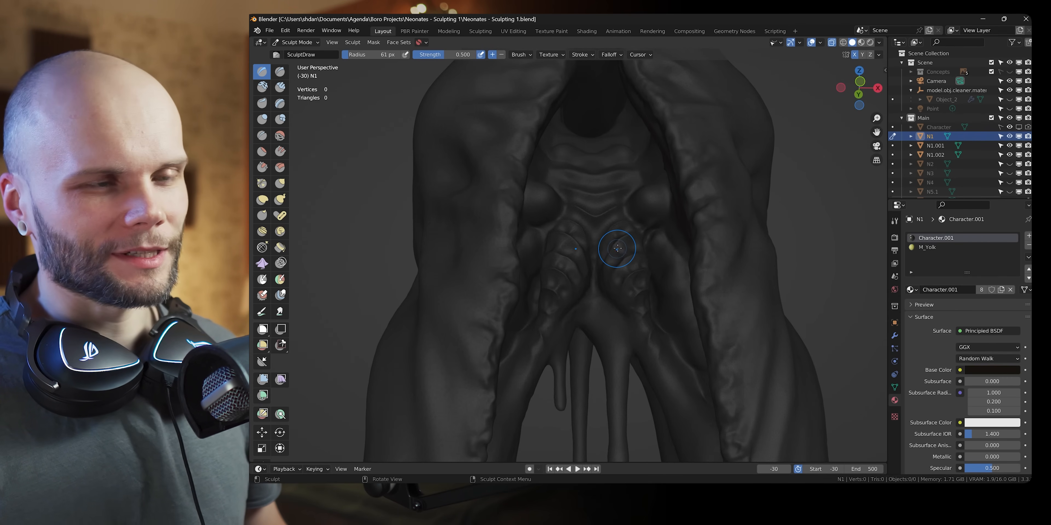
{"action": "mouse_move", "coordinate": [649, 241]}
{"action": "middle_mouse_down"}
{"action": "mouse_move", "coordinate": [659, 250]}
{"action": "mouse_move", "coordinate": [581, 234]}
{"action": "mouse_move", "coordinate": [578, 223]}
{"action": "middle_mouse_up"}
{"action": "key", "text": "Return"}
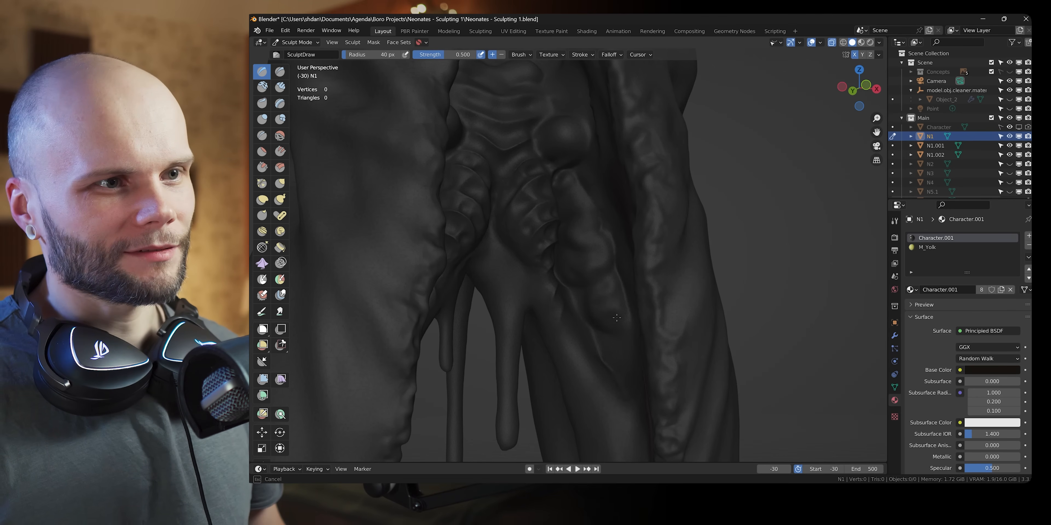
Reshape the hanging drips between N1's legs with the Grab brush at 150 px and strength 0.418.
{"action": "mouse_move", "coordinate": [611, 344]}
{"action": "middle_mouse_down", "text": "shift"}
{"action": "mouse_move", "coordinate": [628, 244]}
{"action": "mouse_move", "coordinate": [604, 255]}
{"action": "middle_mouse_up", "text": "shift"}
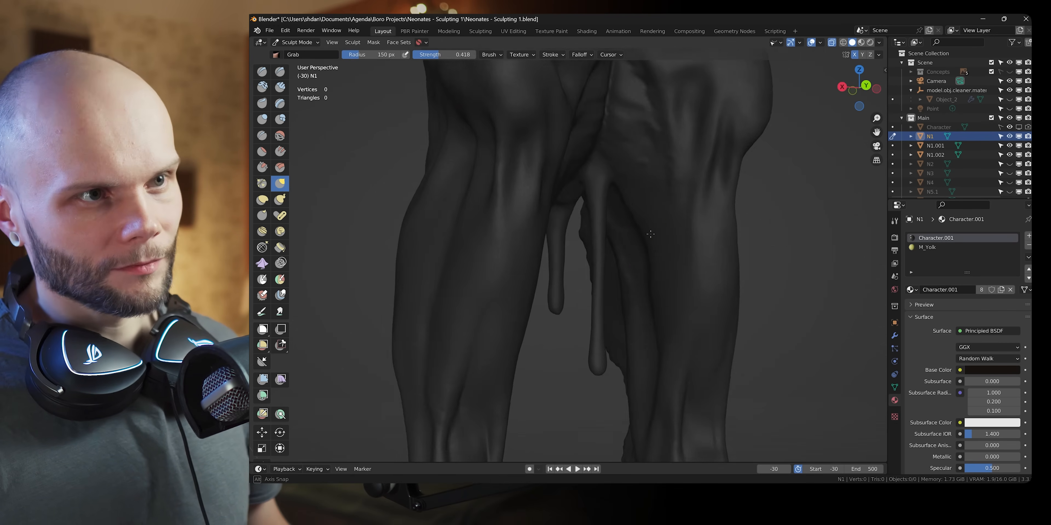
{"action": "mouse_move", "coordinate": [637, 245]}
{"action": "middle_mouse_down"}
{"action": "mouse_move", "coordinate": [825, 258]}
{"action": "mouse_move", "coordinate": [679, 230]}
{"action": "mouse_move", "coordinate": [636, 327]}
{"action": "middle_mouse_up"}
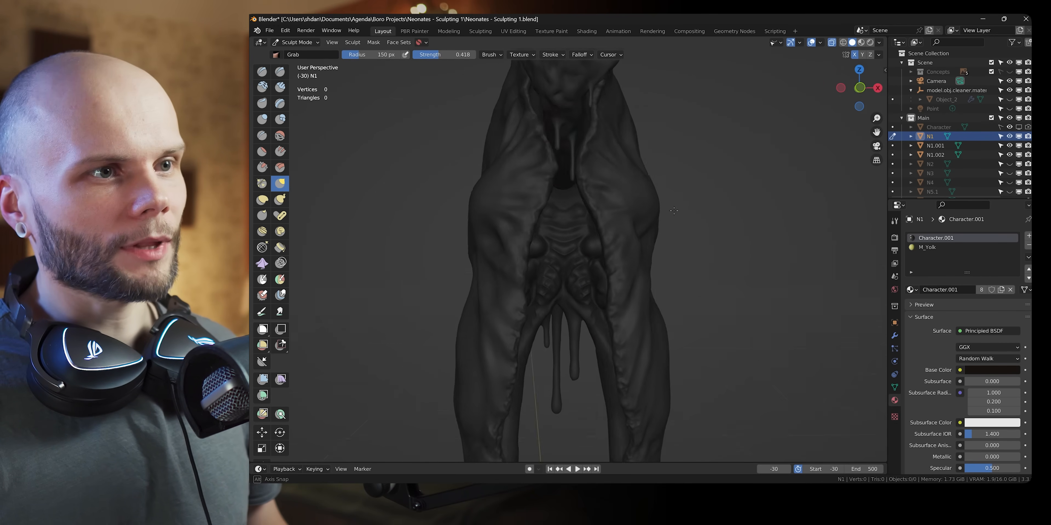
{"action": "mouse_move", "coordinate": [636, 286]}
{"action": "middle_mouse_down"}
{"action": "mouse_move", "coordinate": [742, 253]}
{"action": "mouse_move", "coordinate": [652, 198]}
{"action": "mouse_move", "coordinate": [636, 224]}
{"action": "mouse_move", "coordinate": [663, 298]}
{"action": "middle_mouse_up"}
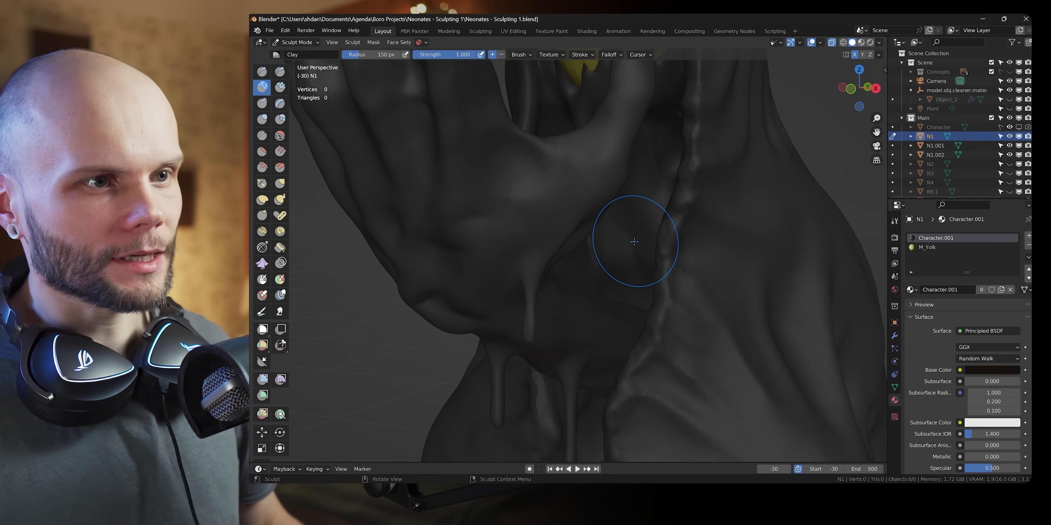
Build up the torso inside N1's cloak opening with the Clay brush at 150 px and reshape it with the Grab brush at 247 px.
{"action": "left_click", "coordinate": [632, 237]}
{"action": "middle_click_drag", "start_coordinate": [633, 237], "coordinate": [645, 220]}
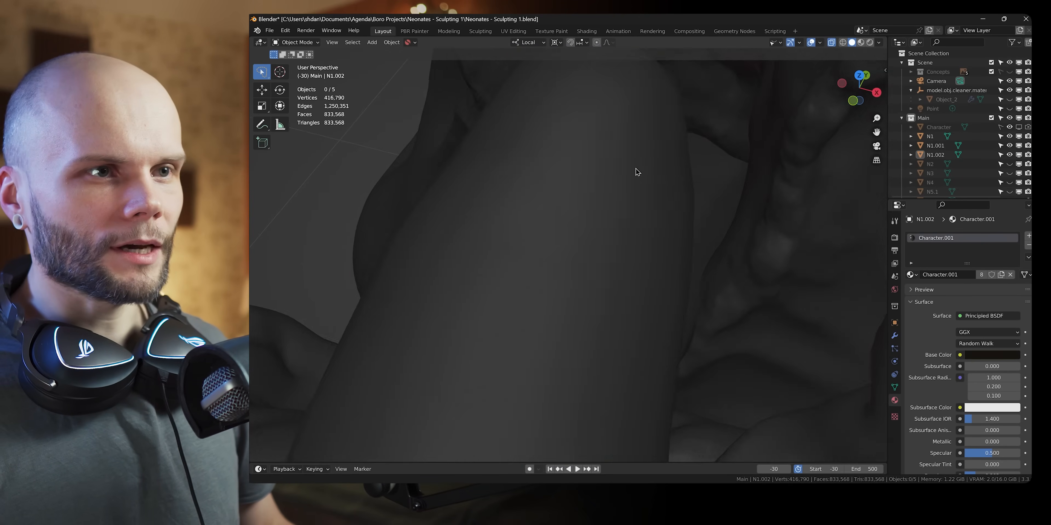
{"action": "mouse_move", "coordinate": [637, 171]}
{"action": "middle_mouse_down"}
{"action": "mouse_move", "coordinate": [610, 213]}
{"action": "mouse_move", "coordinate": [636, 211]}
{"action": "middle_mouse_up"}
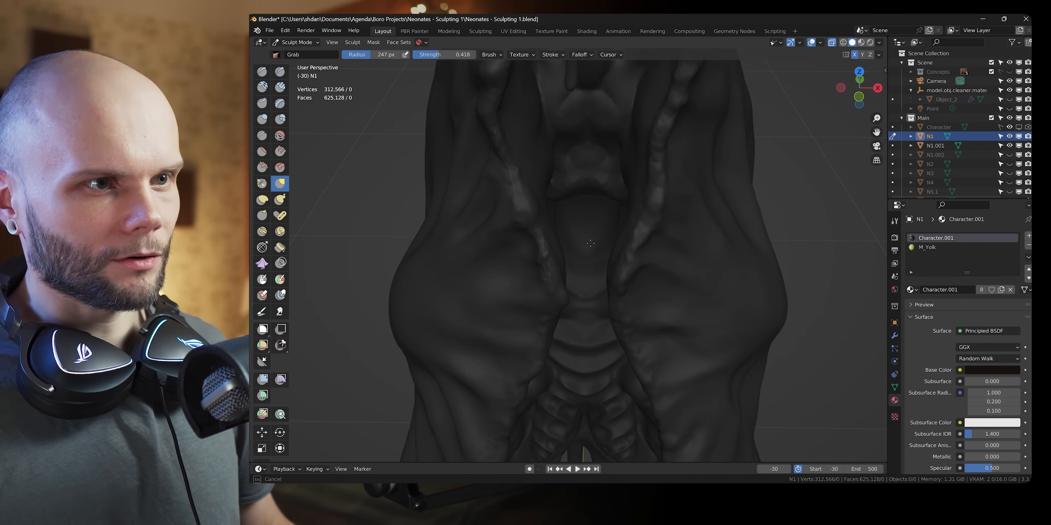
{"action": "middle_click_drag", "start_coordinate": [627, 219], "coordinate": [610, 337]}
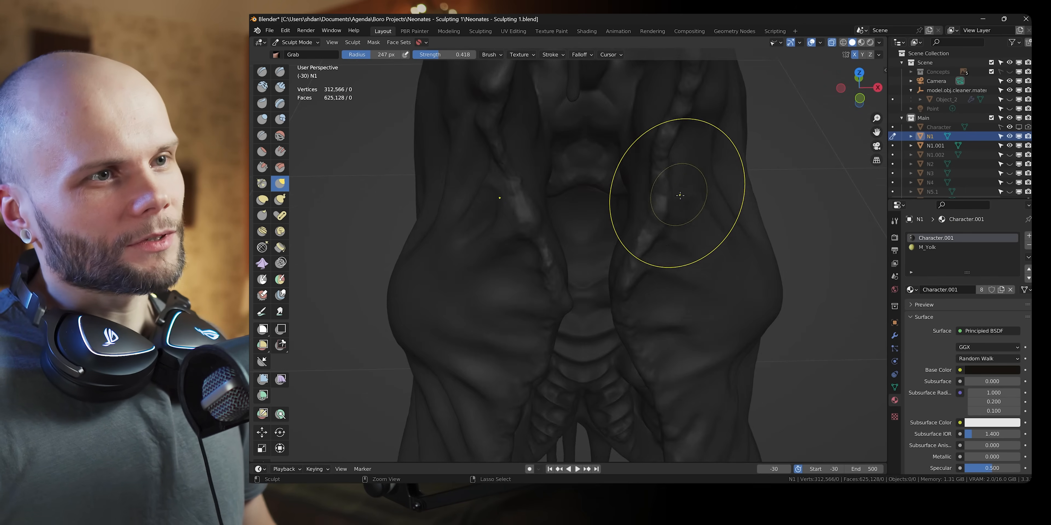
{"action": "middle_click_drag", "start_coordinate": [678, 188], "coordinate": [650, 222]}
{"action": "middle_click_drag", "start_coordinate": [662, 228], "coordinate": [642, 239]}
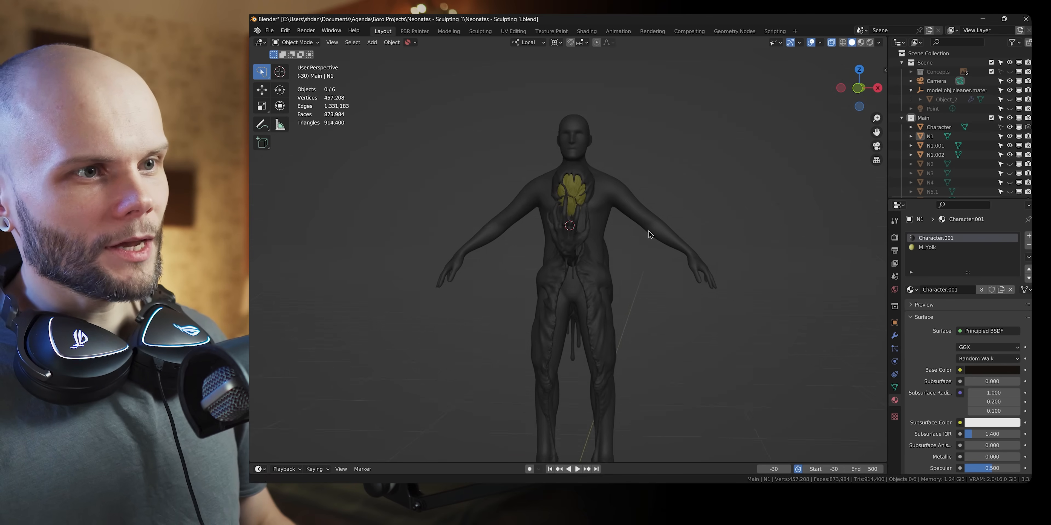
Compare N1's proportions with the Character base mesh, then hide Character and save the file.
{"action": "middle_click_drag", "start_coordinate": [682, 206], "coordinate": [669, 231]}
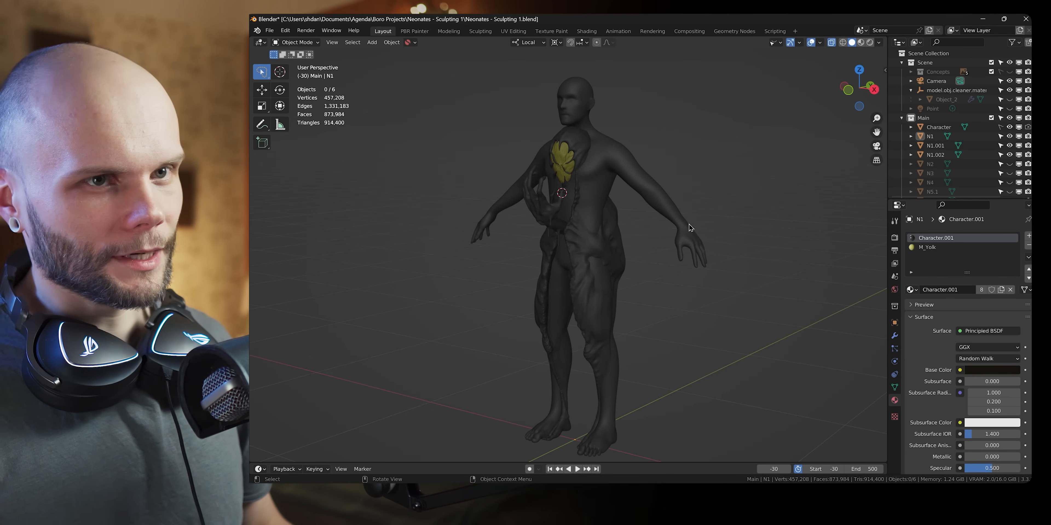
{"action": "left_click", "coordinate": [1010, 127]}
{"action": "middle_click_drag", "start_coordinate": [674, 212], "coordinate": [737, 207]}
{"action": "key", "text": "ctrl+s"}
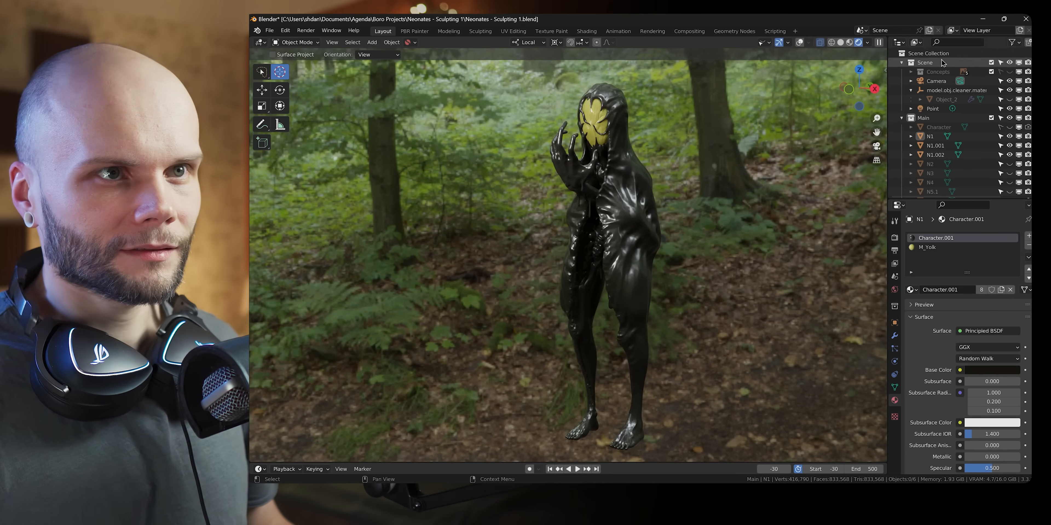
Lower the rendered viewport's environment lighting strength to 0.066 and save the file.
{"action": "left_click", "coordinate": [867, 42]}
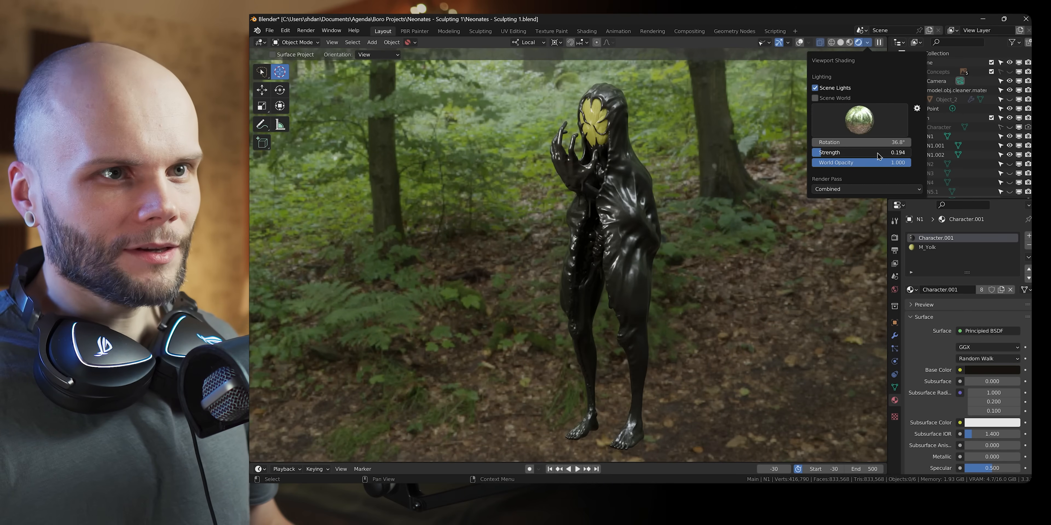
{"action": "left_click_drag", "start_coordinate": [817, 157], "coordinate": [743, 173]}
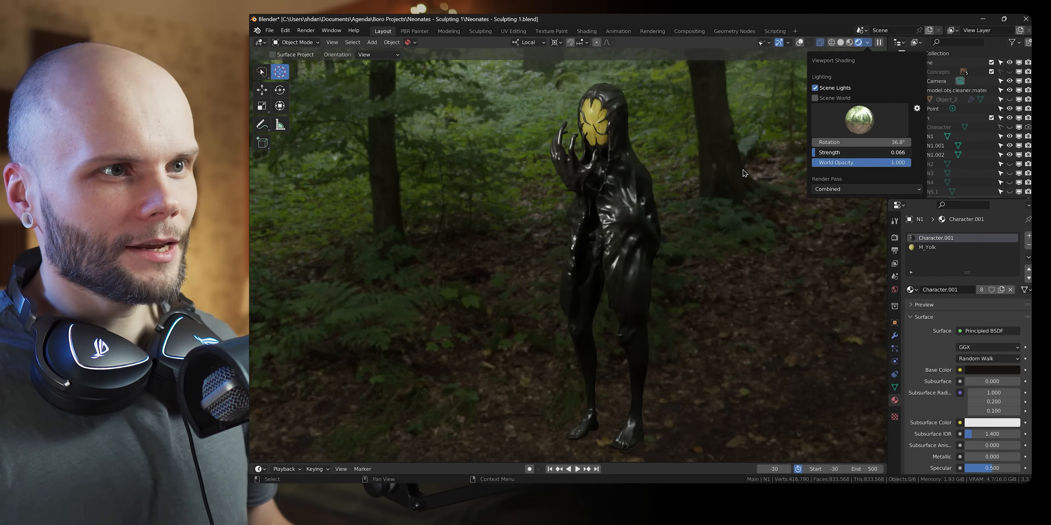
{"action": "key", "text": "ctrl+s"}
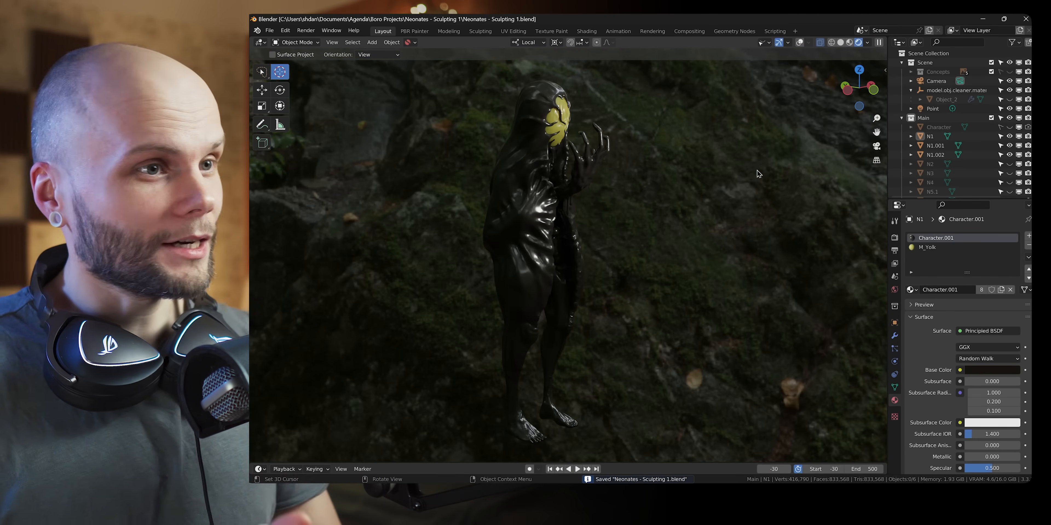
Examine the rendered N1 in the dark forest from several sides, checking the cloak folds, hand, face and drips.
{"action": "middle_click_drag", "start_coordinate": [725, 211], "coordinate": [632, 206]}
{"action": "middle_click_drag", "start_coordinate": [635, 220], "coordinate": [640, 266], "text": "shift"}
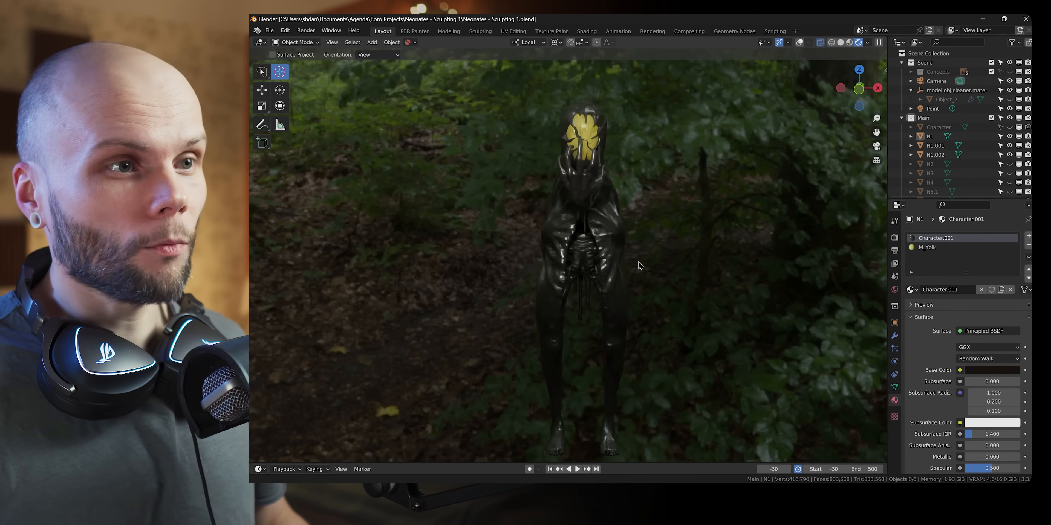
{"action": "scroll", "coordinate": [641, 265], "scroll_direction": "up", "scroll_amount": 5}
{"action": "middle_click_drag", "start_coordinate": [618, 212], "coordinate": [547, 249]}
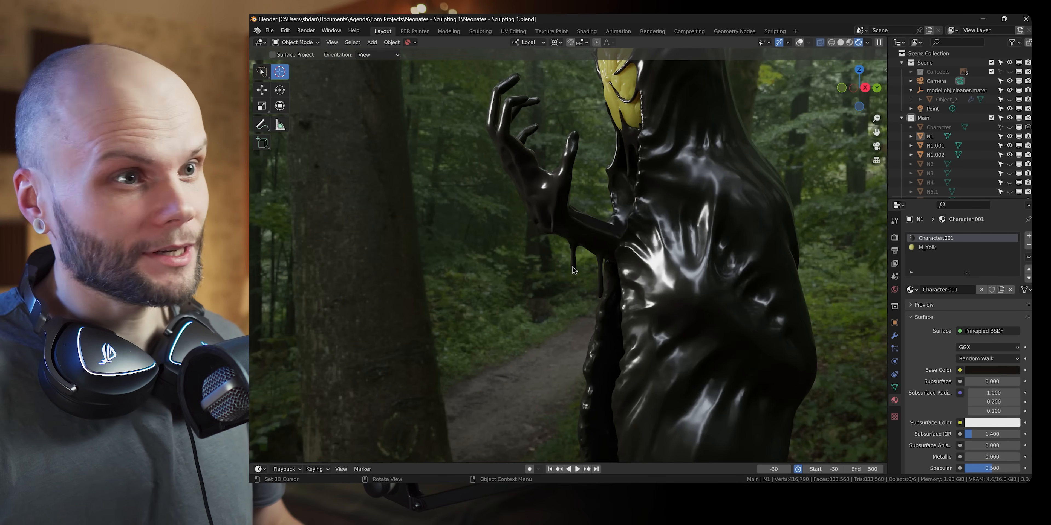
{"action": "middle_click_drag", "start_coordinate": [585, 264], "coordinate": [583, 364]}
{"action": "middle_click_drag", "start_coordinate": [680, 156], "coordinate": [628, 251]}
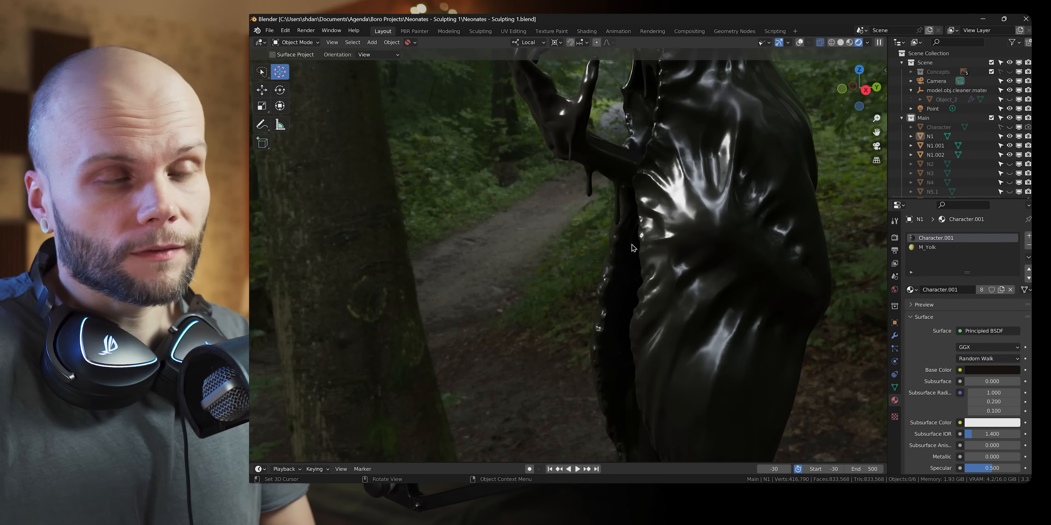
{"action": "middle_click_drag", "start_coordinate": [631, 244], "coordinate": [667, 258]}
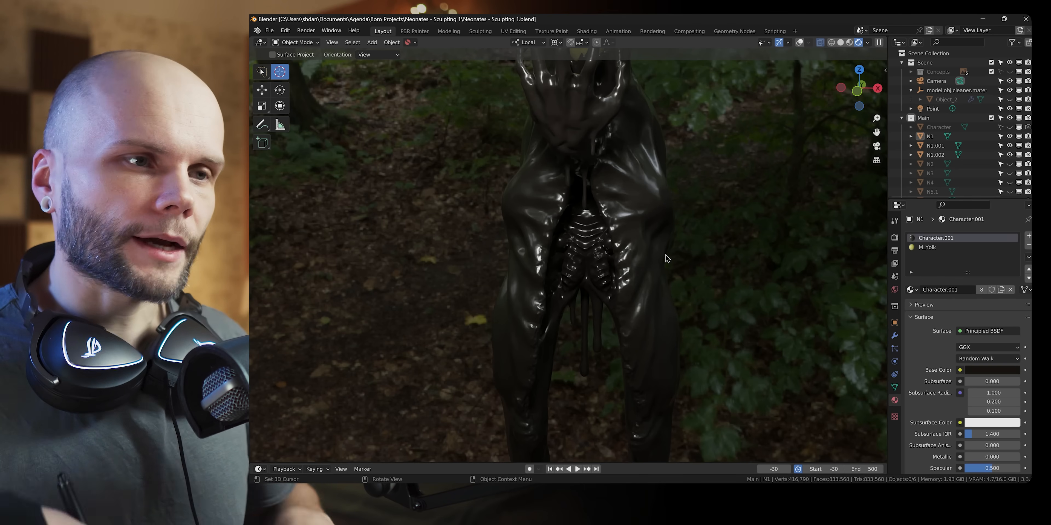
{"action": "mouse_move", "coordinate": [665, 221]}
{"action": "middle_mouse_down"}
{"action": "mouse_move", "coordinate": [666, 232]}
{"action": "mouse_move", "coordinate": [532, 212]}
{"action": "mouse_move", "coordinate": [519, 227]}
{"action": "mouse_move", "coordinate": [649, 238]}
{"action": "mouse_move", "coordinate": [668, 211]}
{"action": "mouse_move", "coordinate": [676, 223]}
{"action": "middle_mouse_up"}
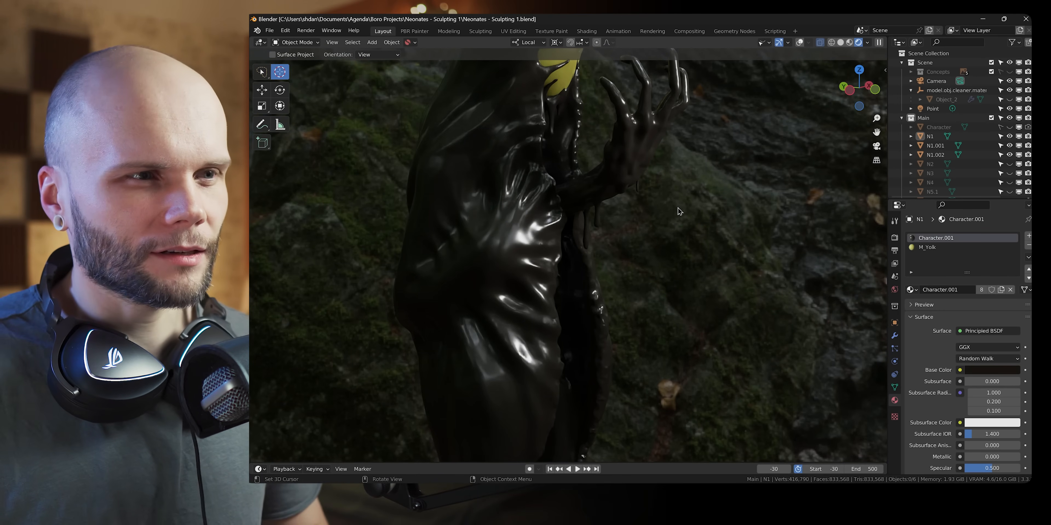
{"action": "middle_click_drag", "start_coordinate": [679, 212], "coordinate": [643, 207]}
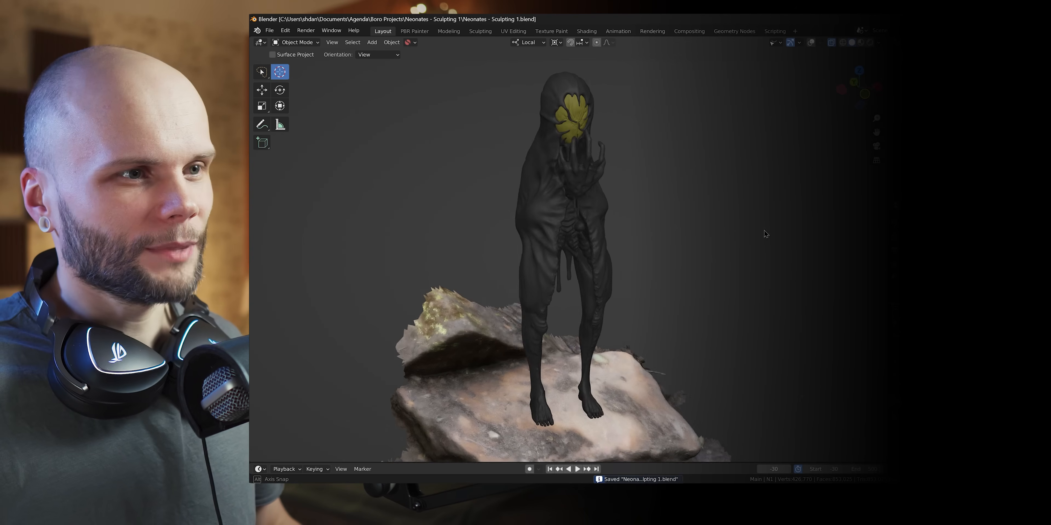
Look over N1 standing on the rock in solid shading and save the file.
{"action": "middle_click_drag", "start_coordinate": [766, 231], "coordinate": [738, 235]}
{"action": "scroll", "coordinate": [736, 237], "scroll_direction": "up", "scroll_amount": 1}
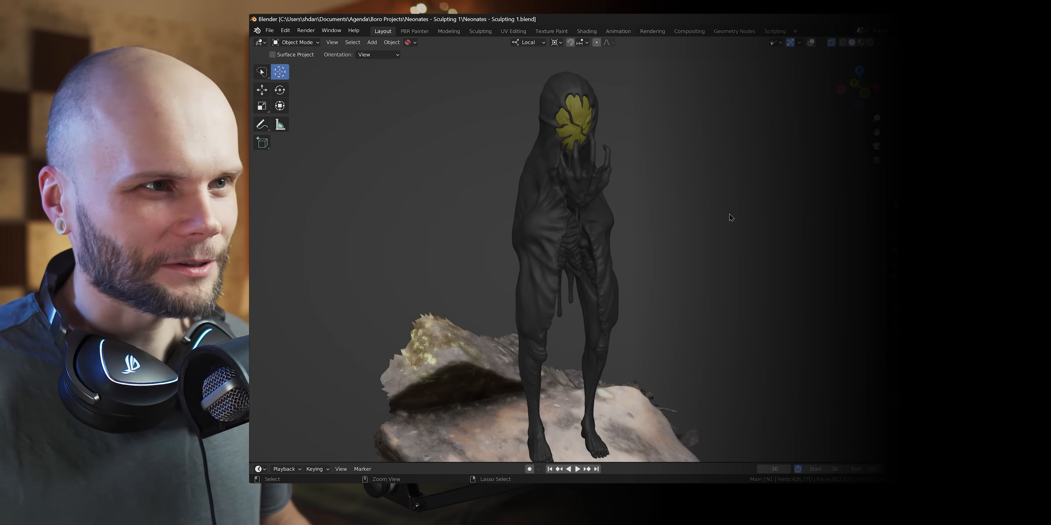
{"action": "key", "text": "ctrl+s"}
{"action": "mouse_move", "coordinate": [732, 215]}
{"action": "middle_mouse_down"}
{"action": "mouse_move", "coordinate": [689, 216]}
{"action": "mouse_move", "coordinate": [728, 217]}
{"action": "mouse_move", "coordinate": [687, 194]}
{"action": "middle_mouse_up"}
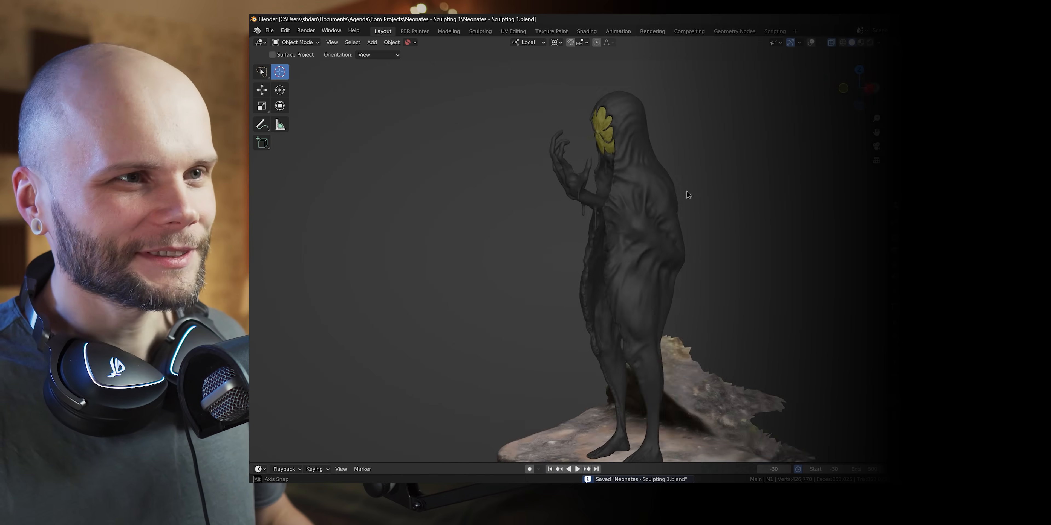